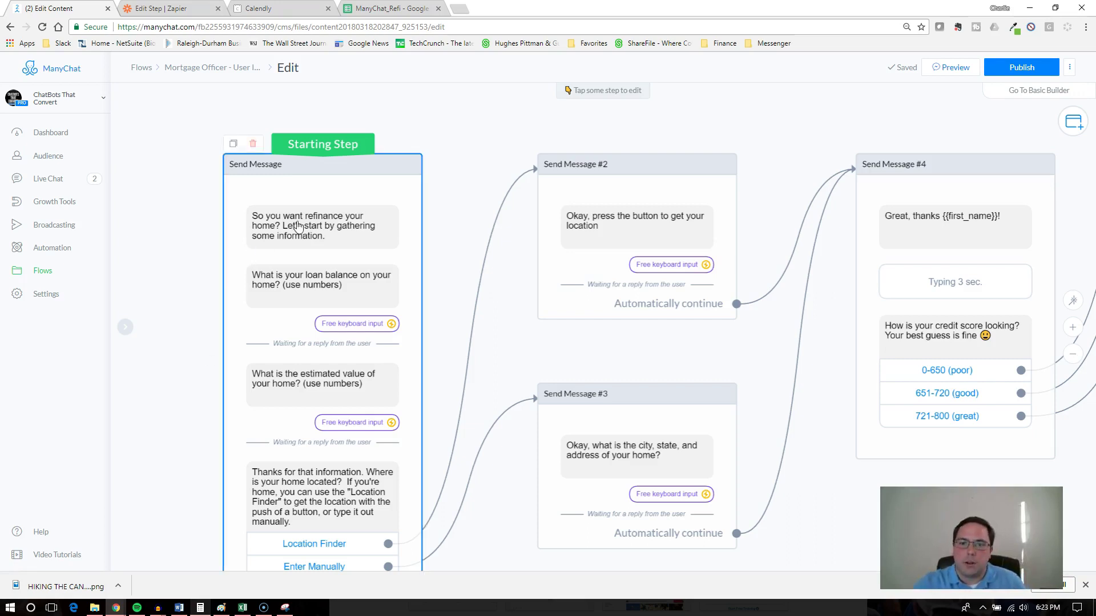
# Step: Open the Mortgage Officer - User Input Tutorial flow for editing
pyautogui.click(45, 272)
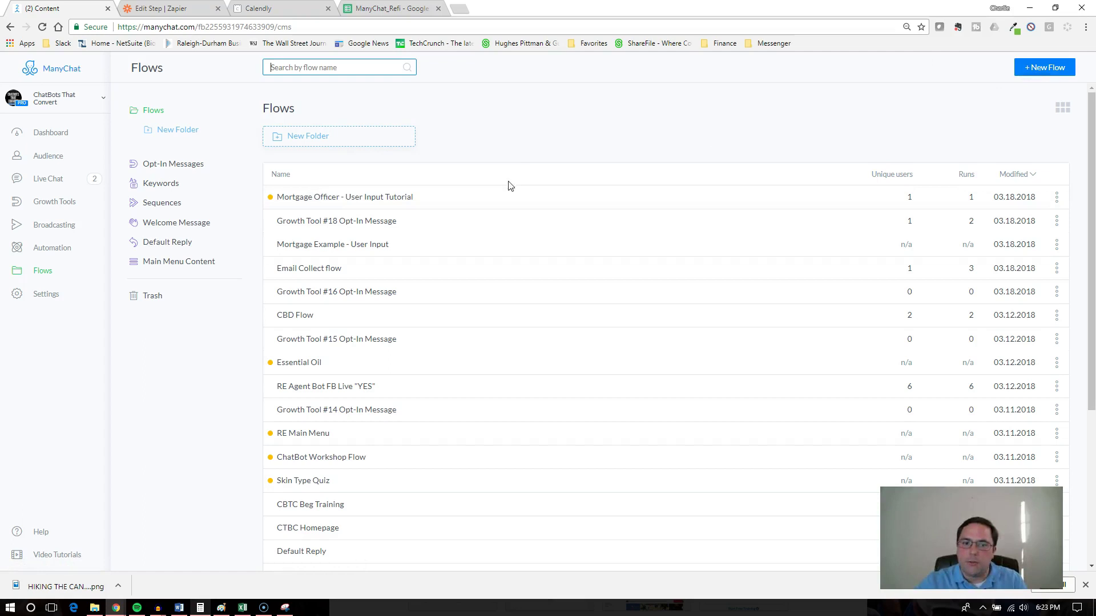
pyautogui.click(390, 197)
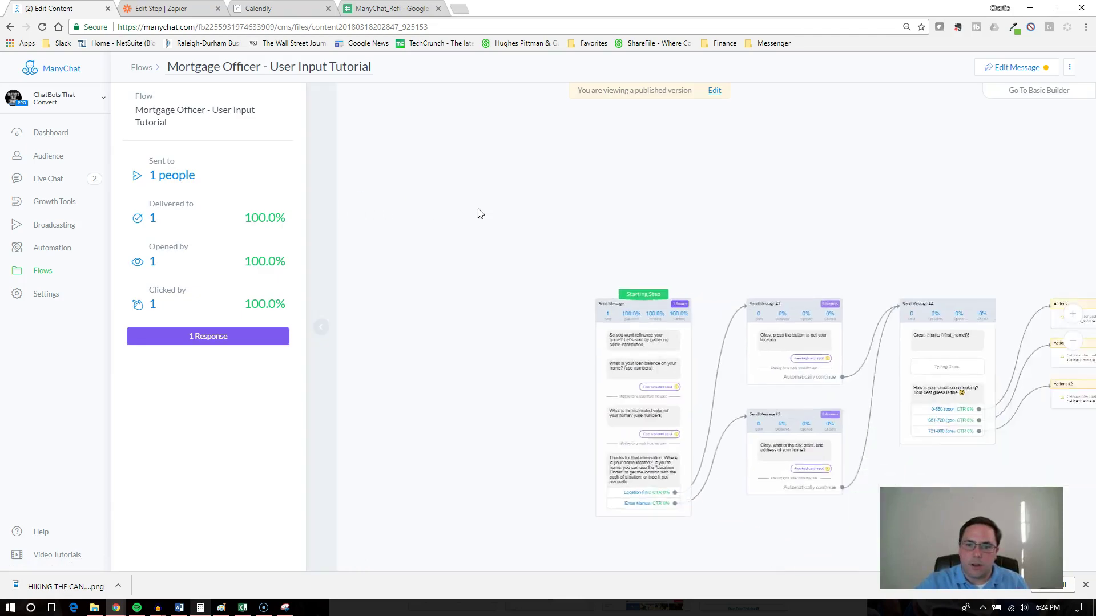
pyautogui.click(1048, 69)
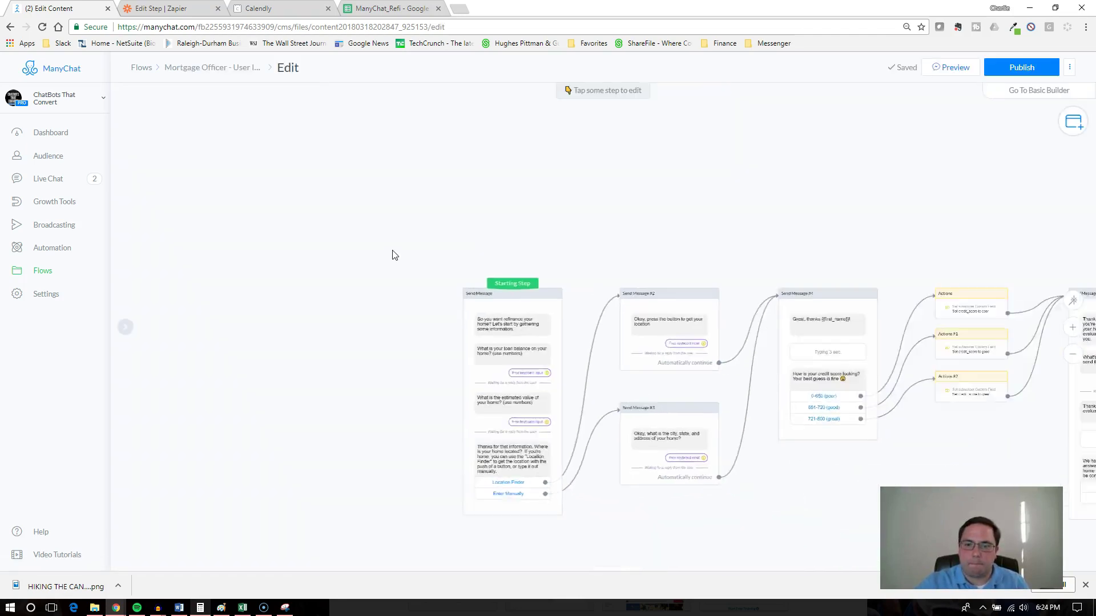
pyautogui.scroll(5, 367, 237)
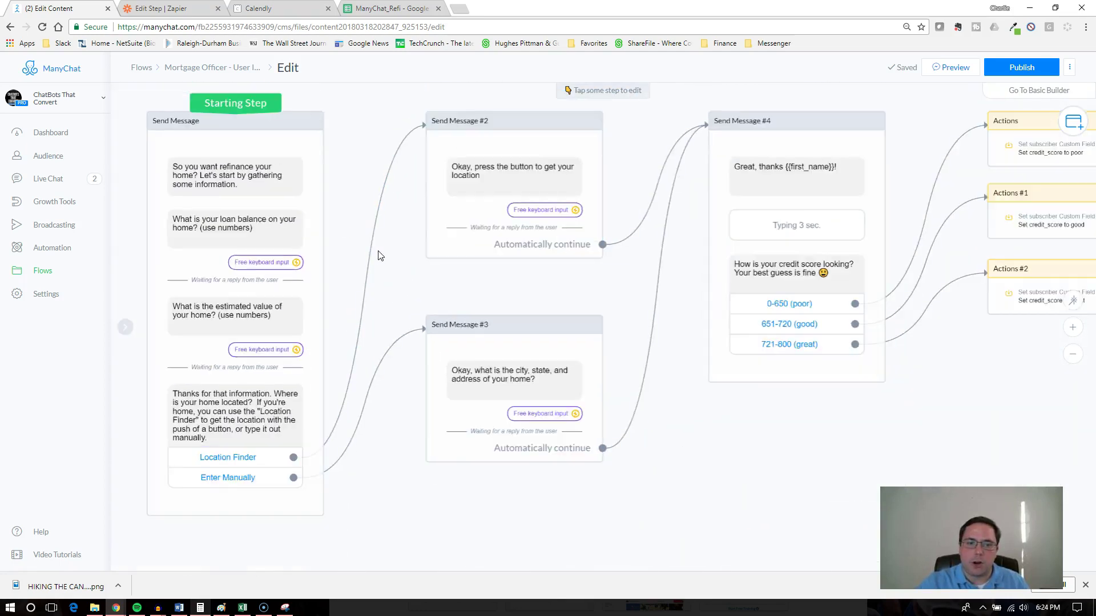
pyautogui.moveTo(384, 232); pyautogui.dragTo(525, 296)
pyautogui.scroll(-2, 480, 275)
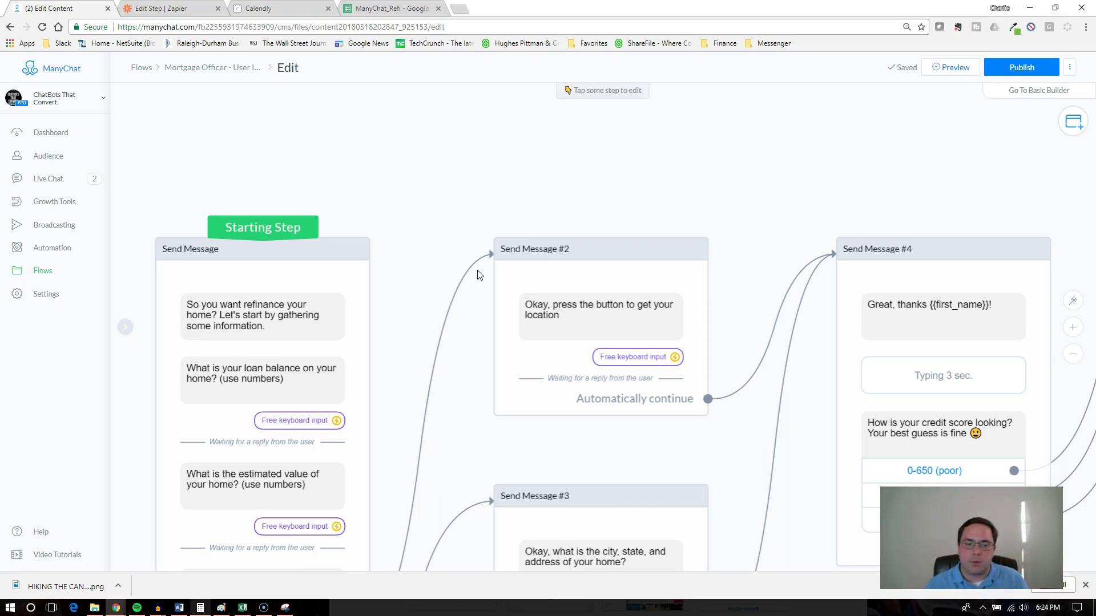
# Step: Move the starting Send Message block slightly up and to the right in the flow, and open its loan balance question for editing
pyautogui.moveTo(241, 396); pyautogui.dragTo(272, 308)
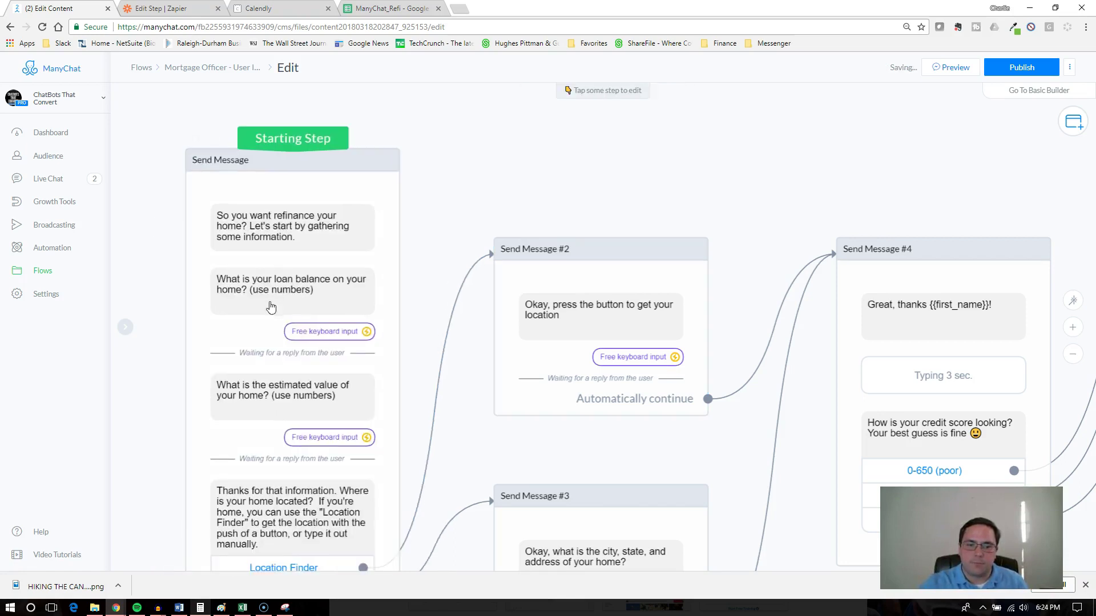
pyautogui.click(271, 307)
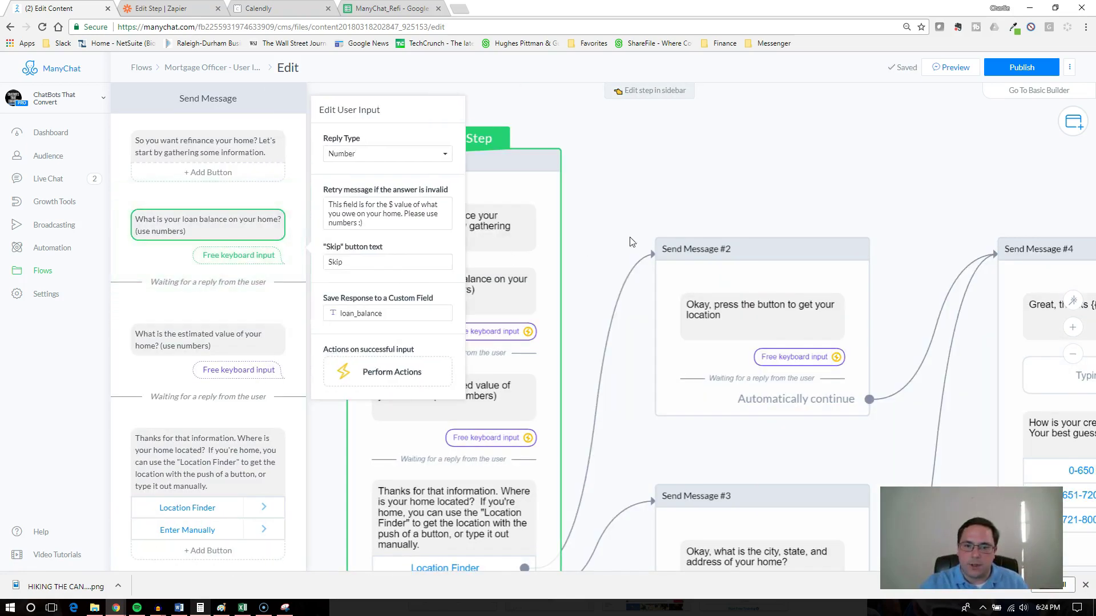
pyautogui.click(630, 239)
pyautogui.click(475, 288)
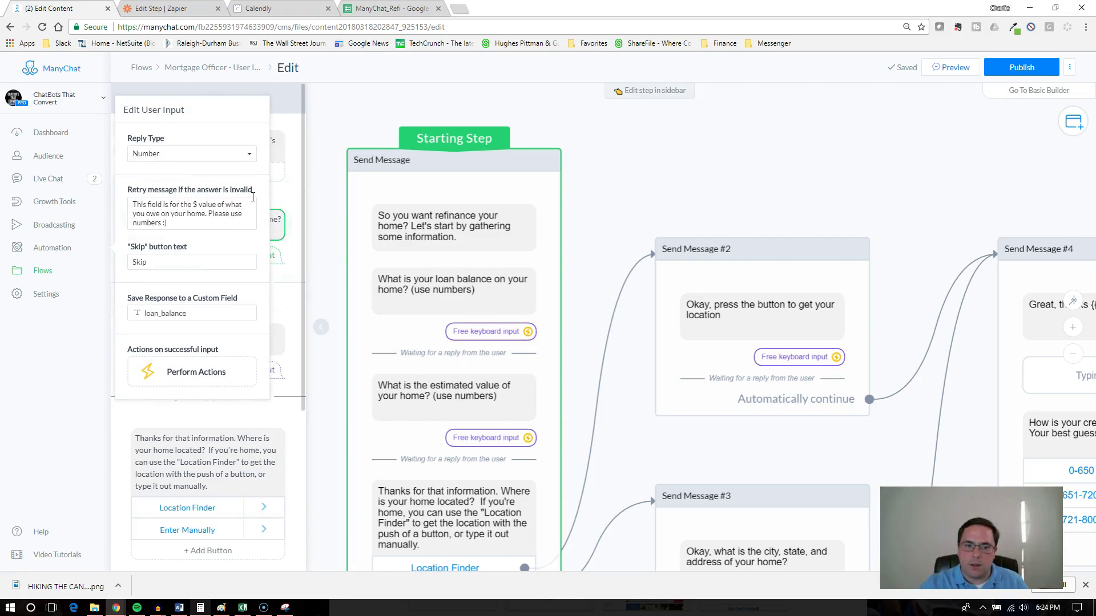
# Step: Examine the starting message's content, the available block types and the loan balance question's user input settings
pyautogui.moveTo(182, 110); pyautogui.dragTo(396, 110)
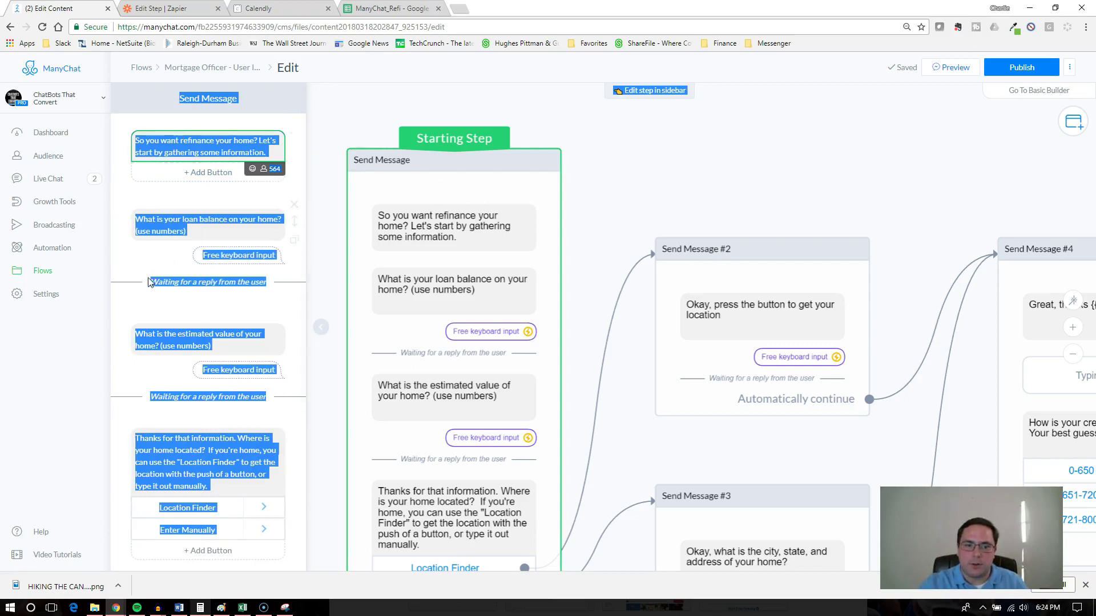
pyautogui.click(130, 282)
pyautogui.scroll(-4, 190, 410)
pyautogui.scroll(4, 187, 327)
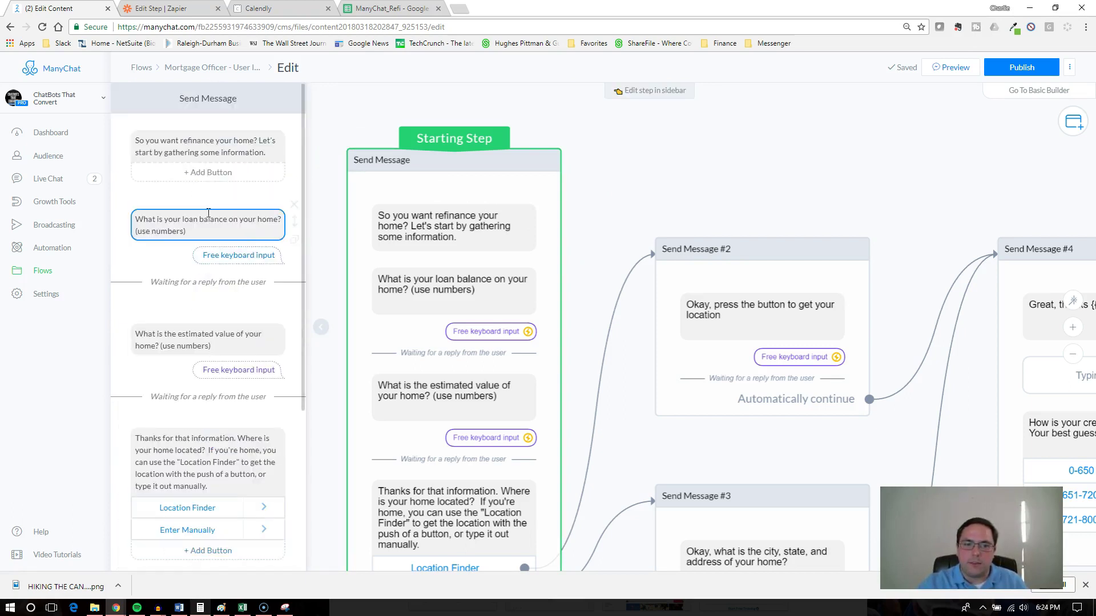
pyautogui.scroll(-4, 188, 343)
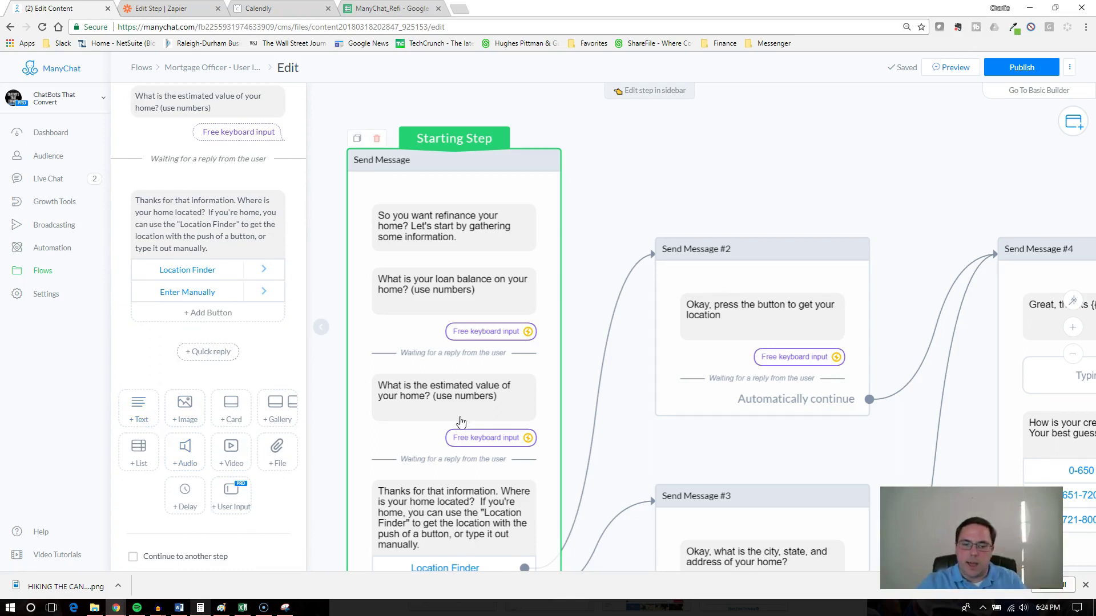
pyautogui.scroll(-5, 456, 413)
pyautogui.scroll(5, 257, 388)
pyautogui.scroll(-5, 225, 442)
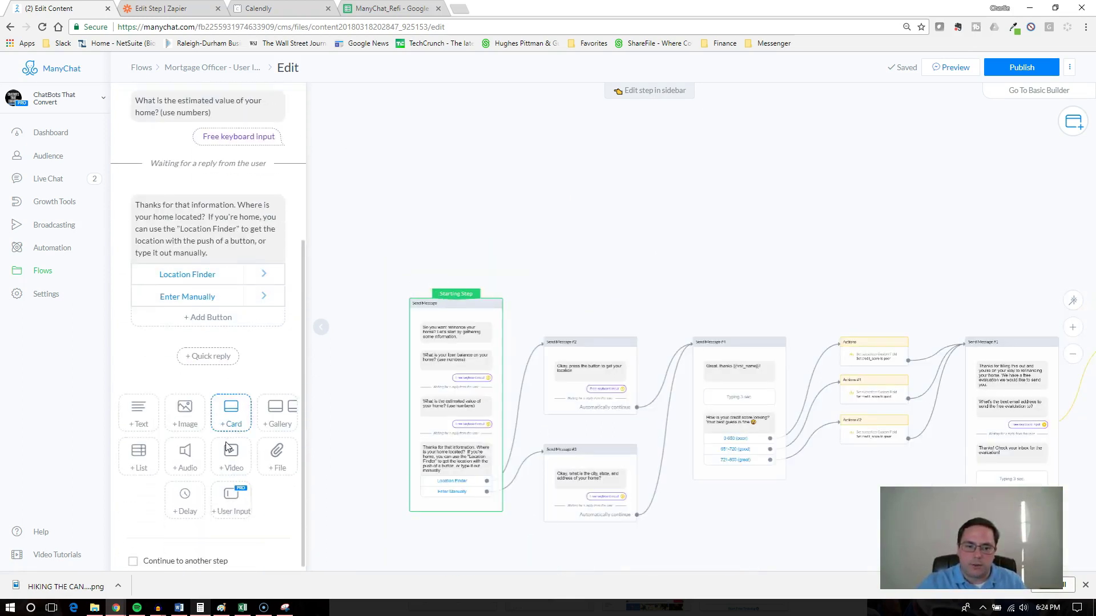
pyautogui.scroll(6, 454, 384)
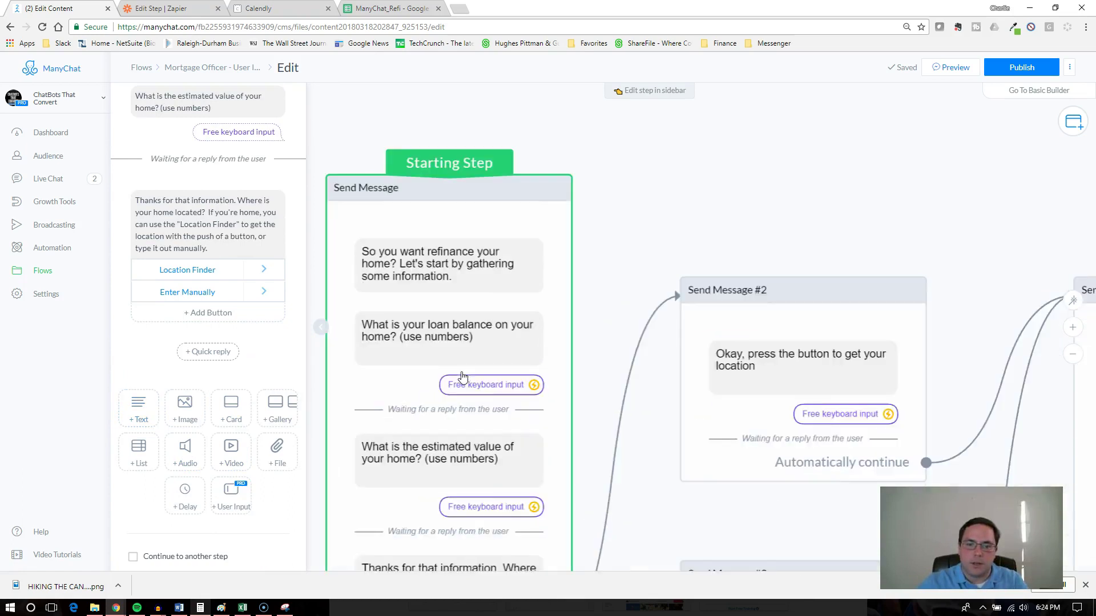
pyautogui.click(423, 333)
pyautogui.scroll(3, 235, 226)
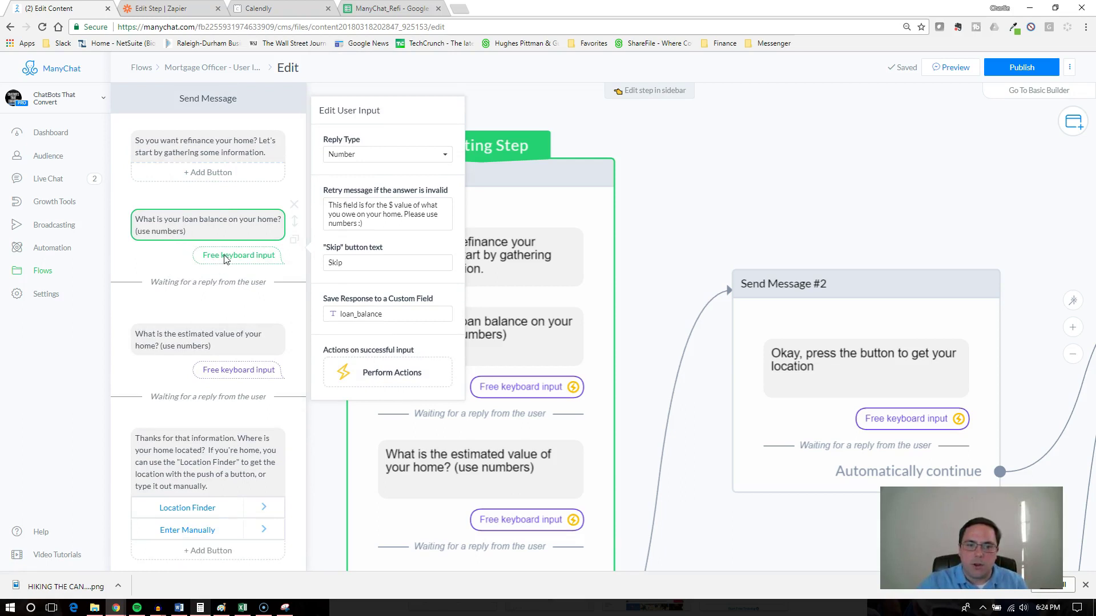
pyautogui.click(252, 274)
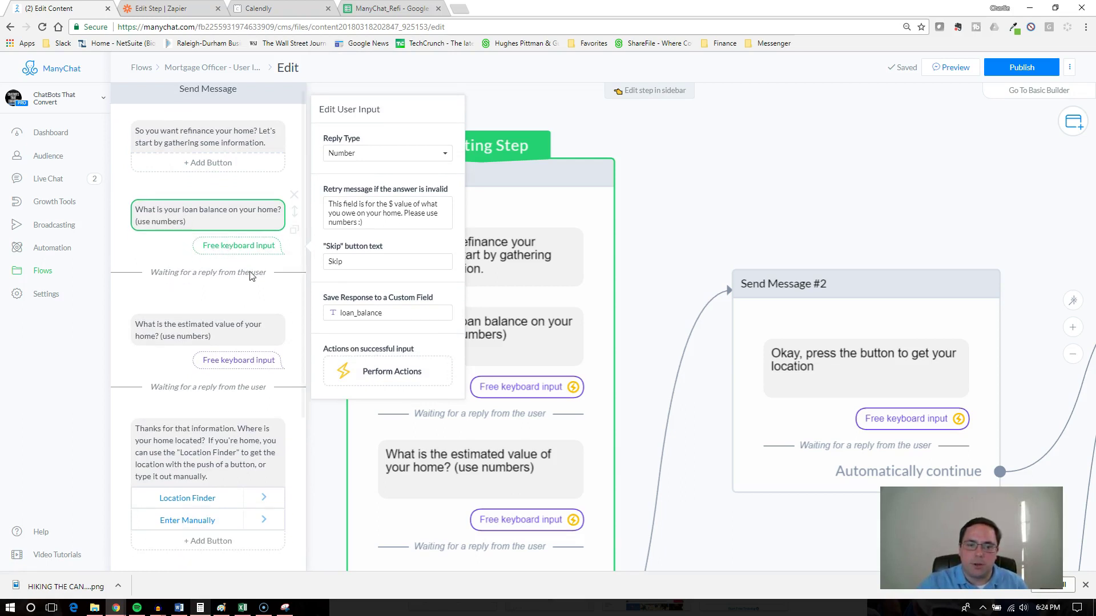
pyautogui.scroll(-4, 243, 283)
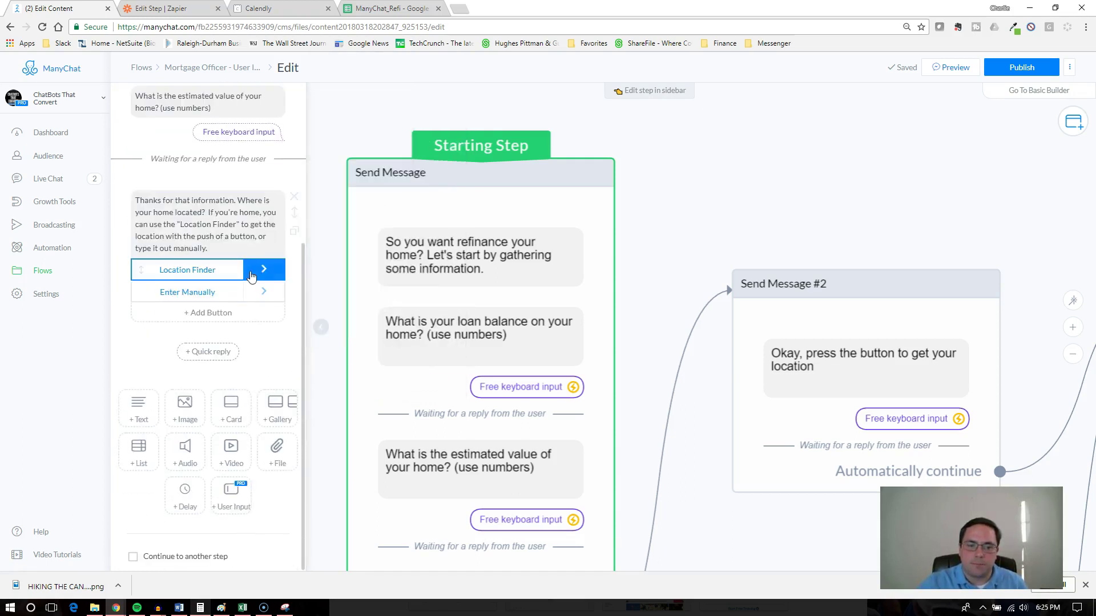
# Step: Add an empty User Input block after the home location message and delete it again
pyautogui.click(231, 505)
pyautogui.click(209, 362)
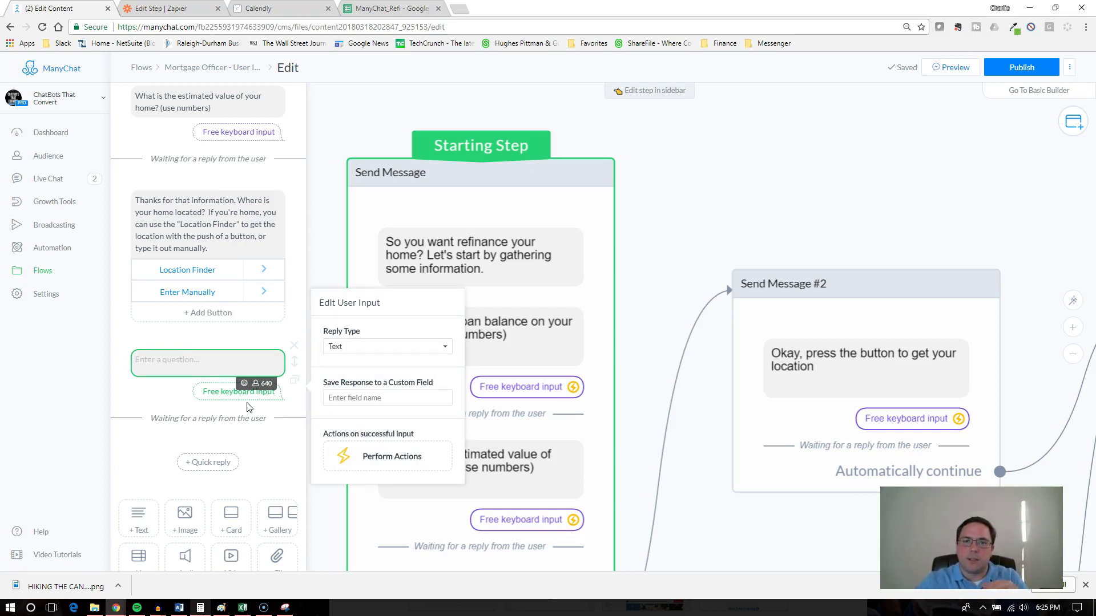
pyautogui.click(294, 348)
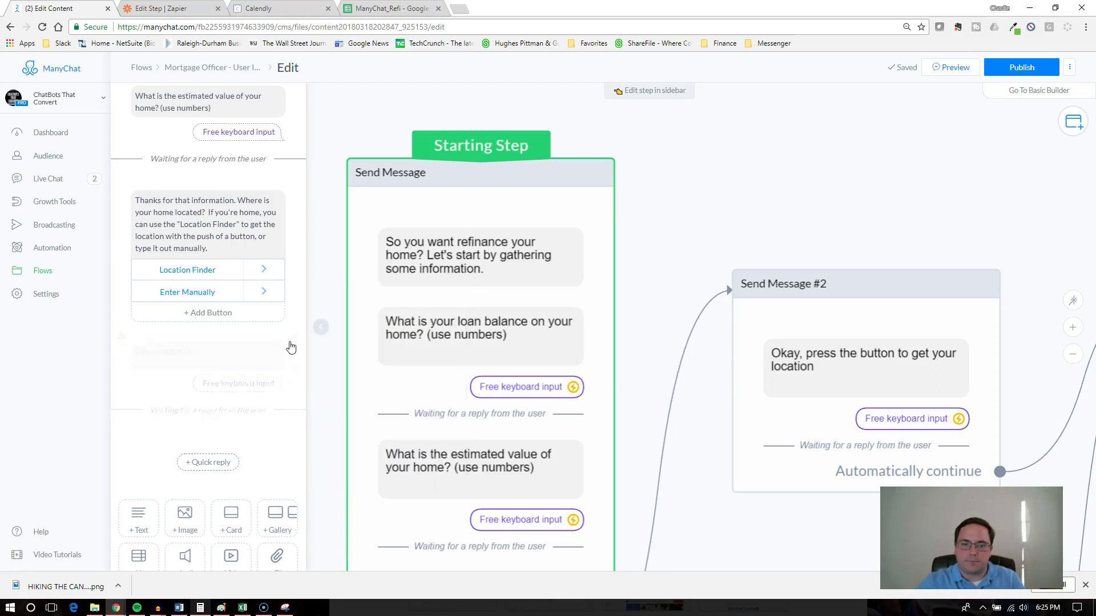
# Step: Open the loan balance question's user input settings and select Number as the reply type
pyautogui.scroll(5, 286, 342)
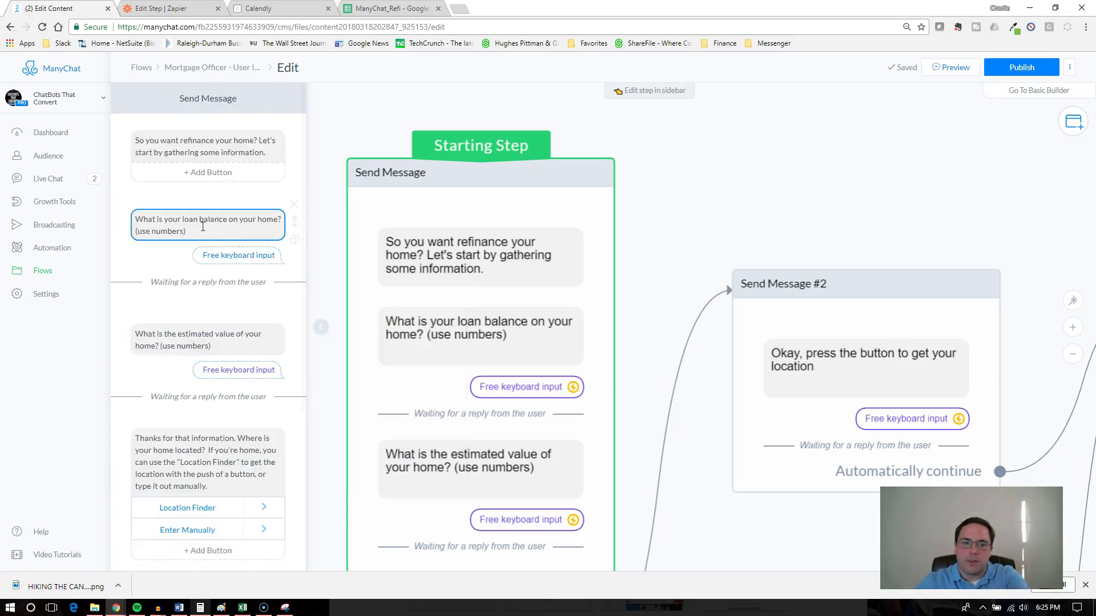
pyautogui.click(197, 236)
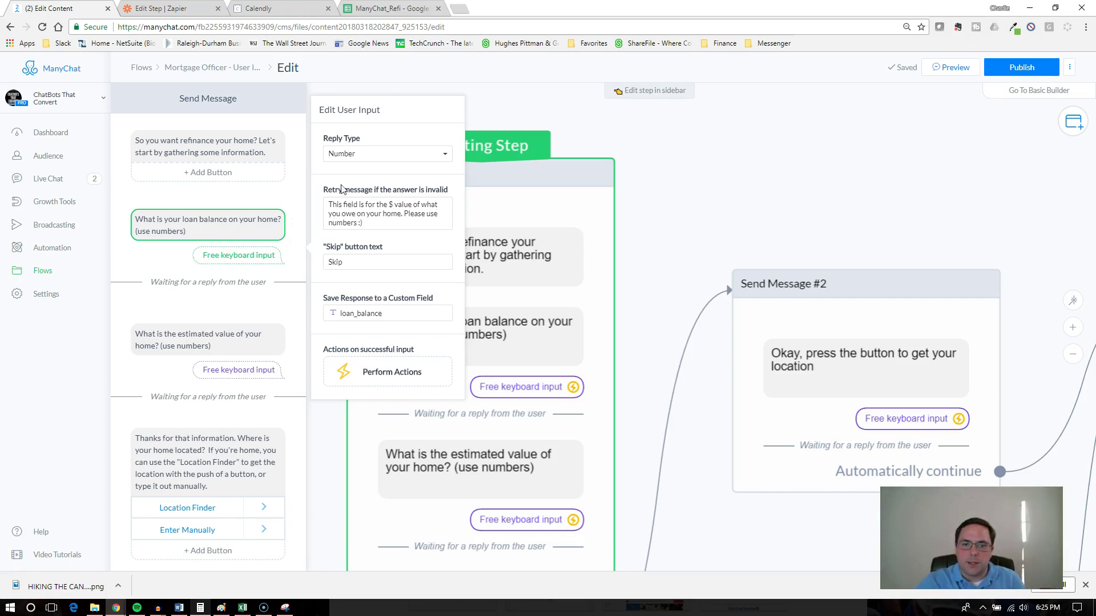
pyautogui.click(364, 155)
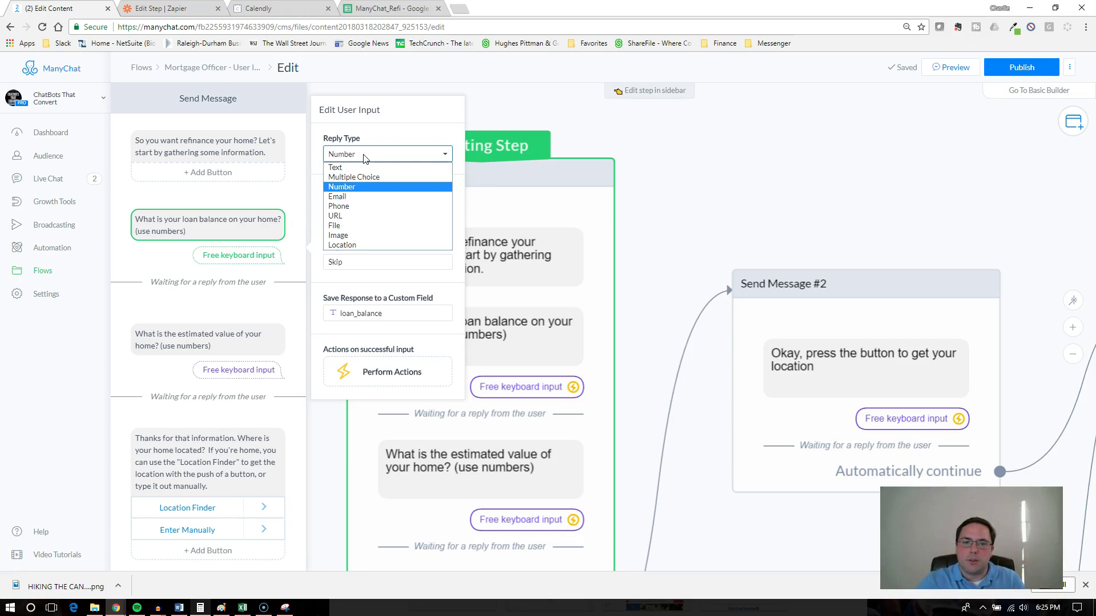
pyautogui.click(352, 188)
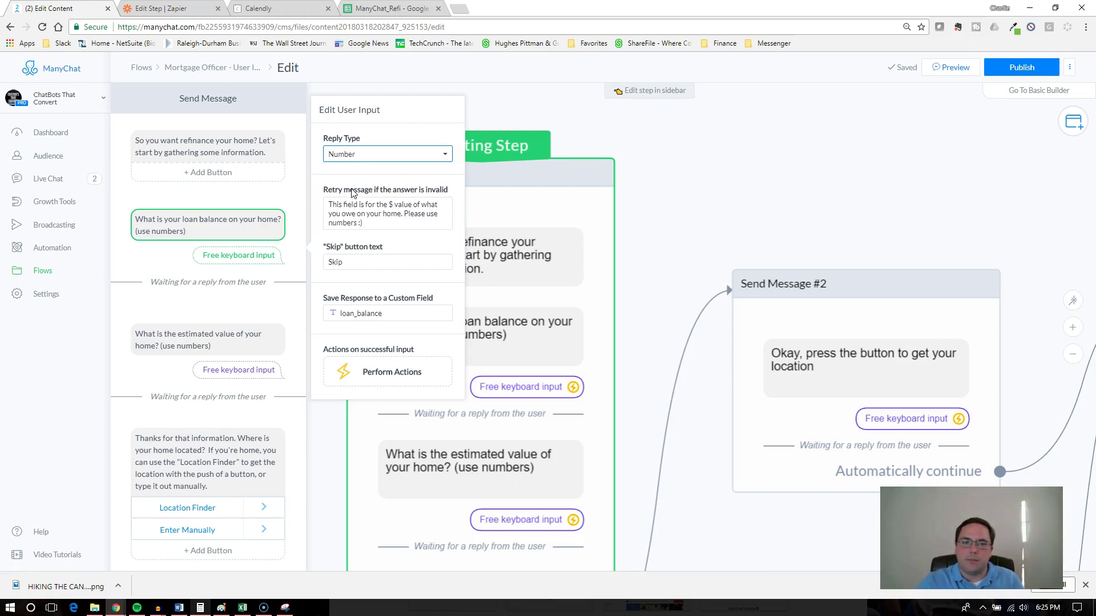
pyautogui.click(259, 232)
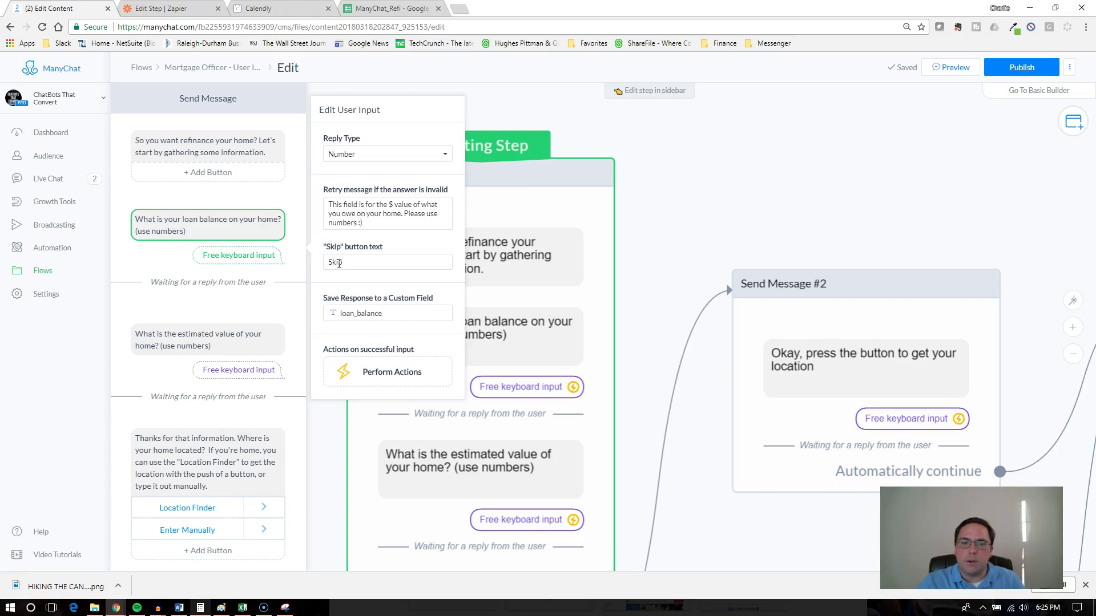
# Step: Replace the custom field name for saving the loan balance response with loan_balance2
pyautogui.click(371, 316)
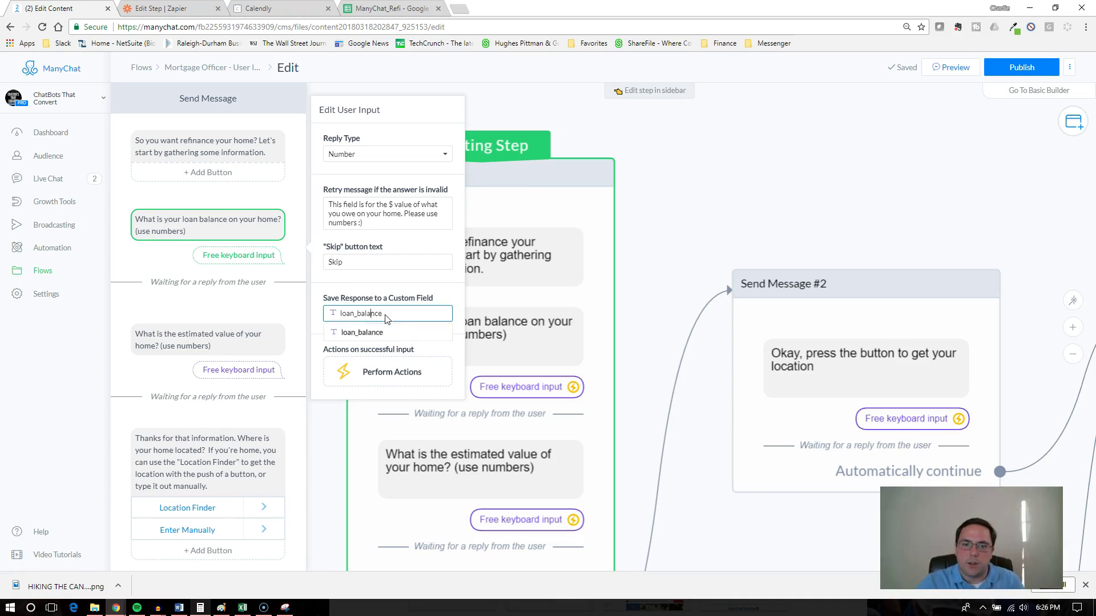
pyautogui.click(401, 319)
pyautogui.click(384, 314)
pyautogui.click(388, 317)
pyautogui.click(394, 317)
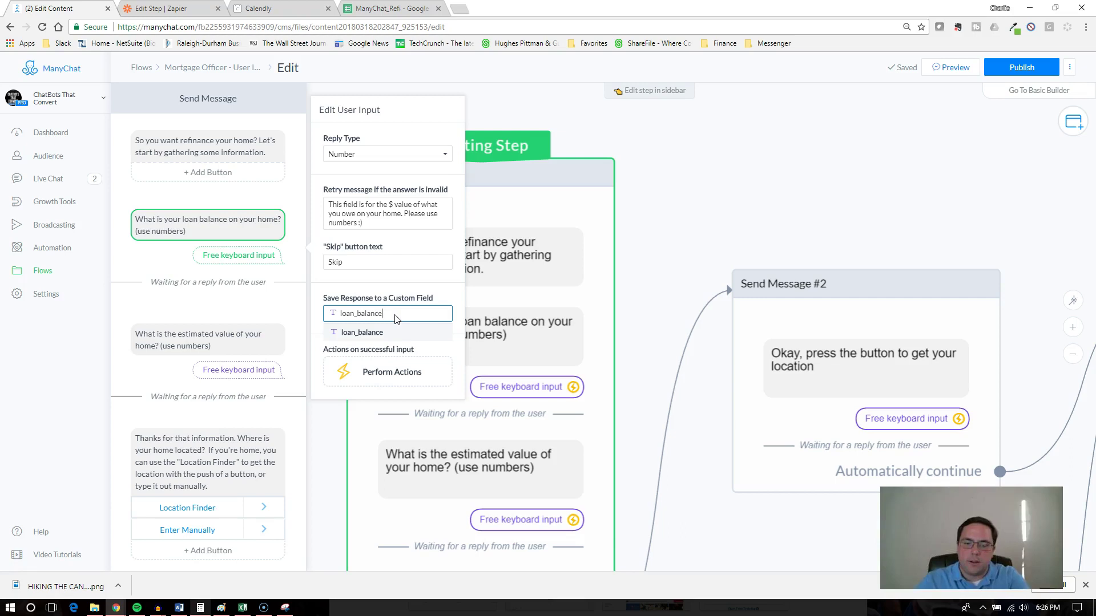
pyautogui.press('BackSpace')
pyautogui.press('BackSpace')
pyautogui.press('BackSpace')
pyautogui.press('BackSpace')
pyautogui.press('BackSpace')
pyautogui.press('BackSpace')
pyautogui.press('BackSpace')
pyautogui.press('BackSpace')
pyautogui.press('BackSpace')
pyautogui.press('BackSpace')
pyautogui.press('BackSpace')
pyautogui.press('BackSpace')
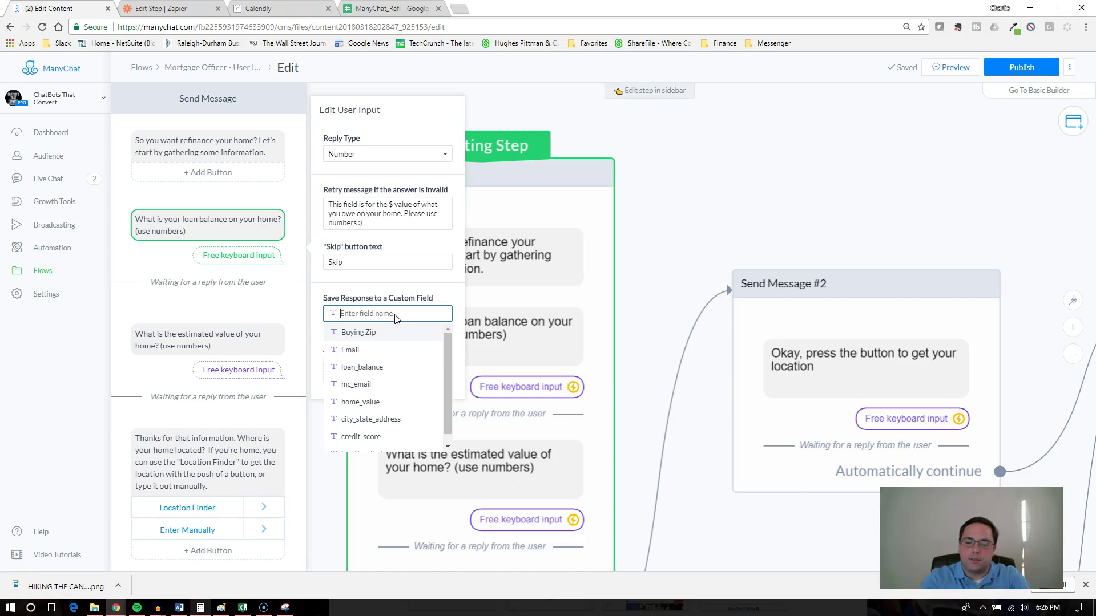
pyautogui.write('loan')
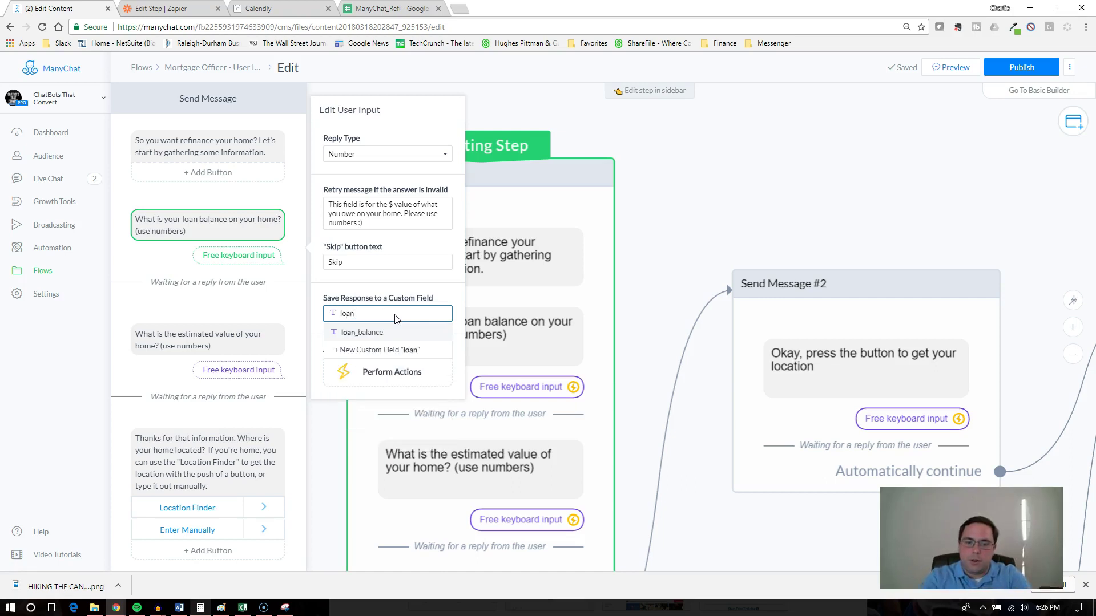
pyautogui.write('_balance2')
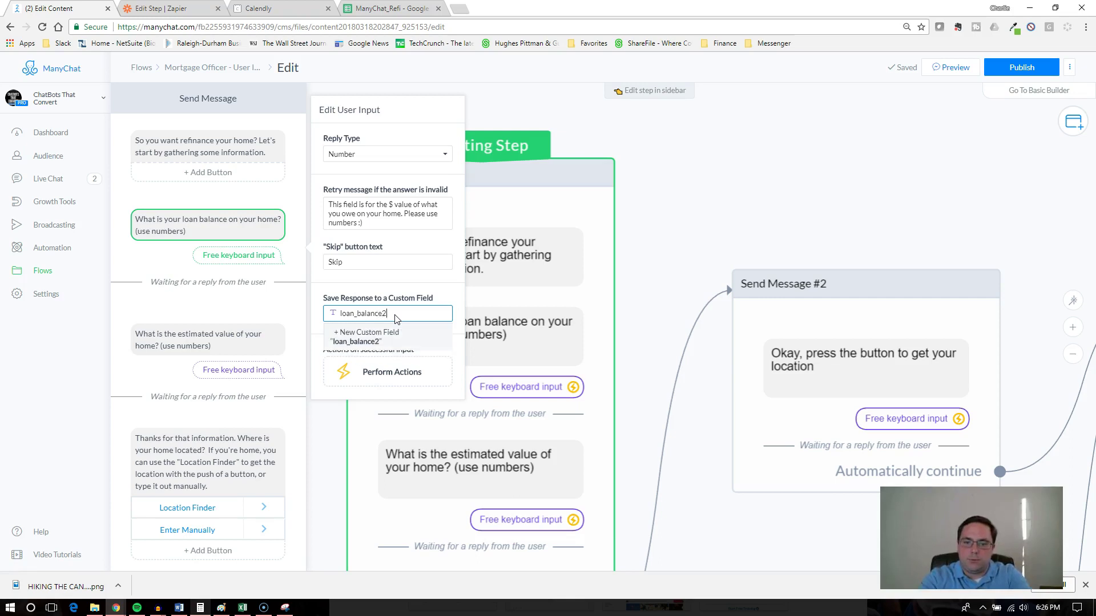
# Step: Create a new custom field named loan_balance2 of type Number for storing the loan balance response
pyautogui.click(393, 338)
pyautogui.click(495, 181)
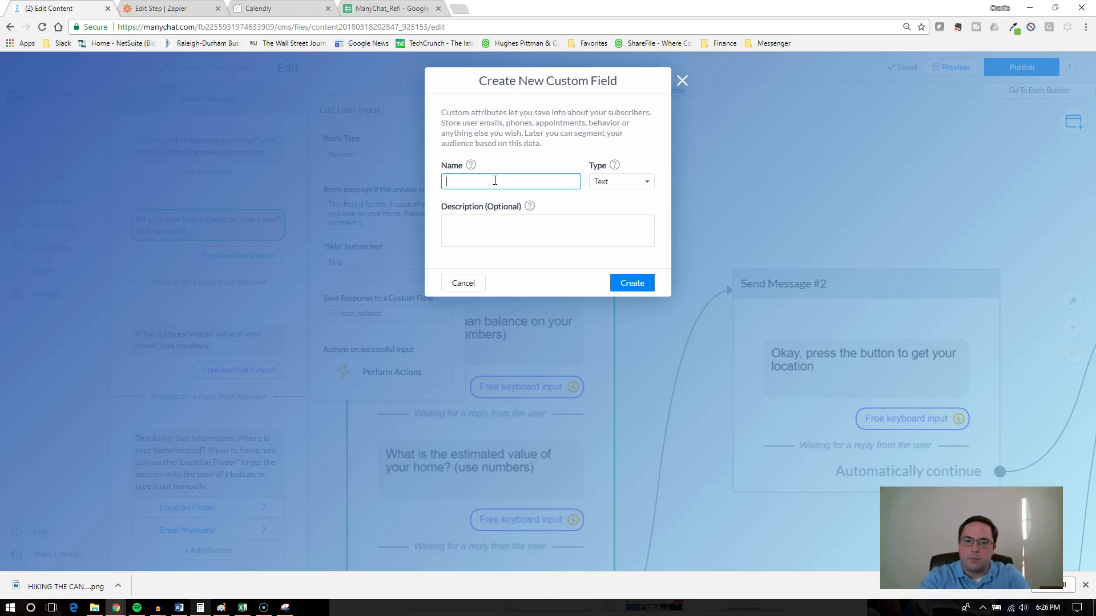
pyautogui.click(495, 181)
pyautogui.write('loan_balacne')
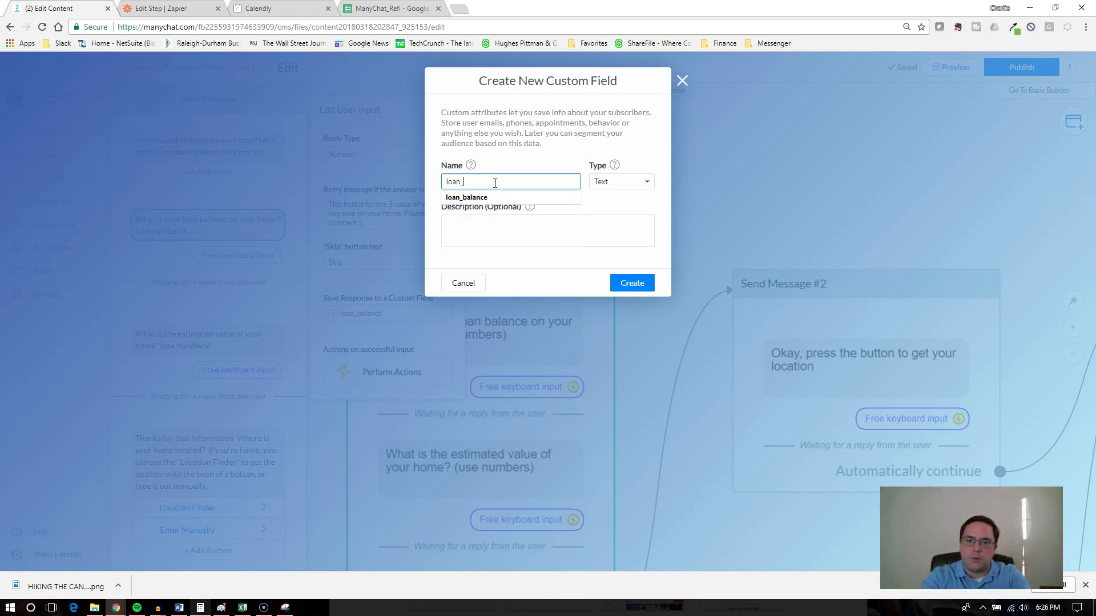
pyautogui.press('BackSpace')
pyautogui.press('BackSpace')
pyautogui.press('BackSpace')
pyautogui.write('nce2')
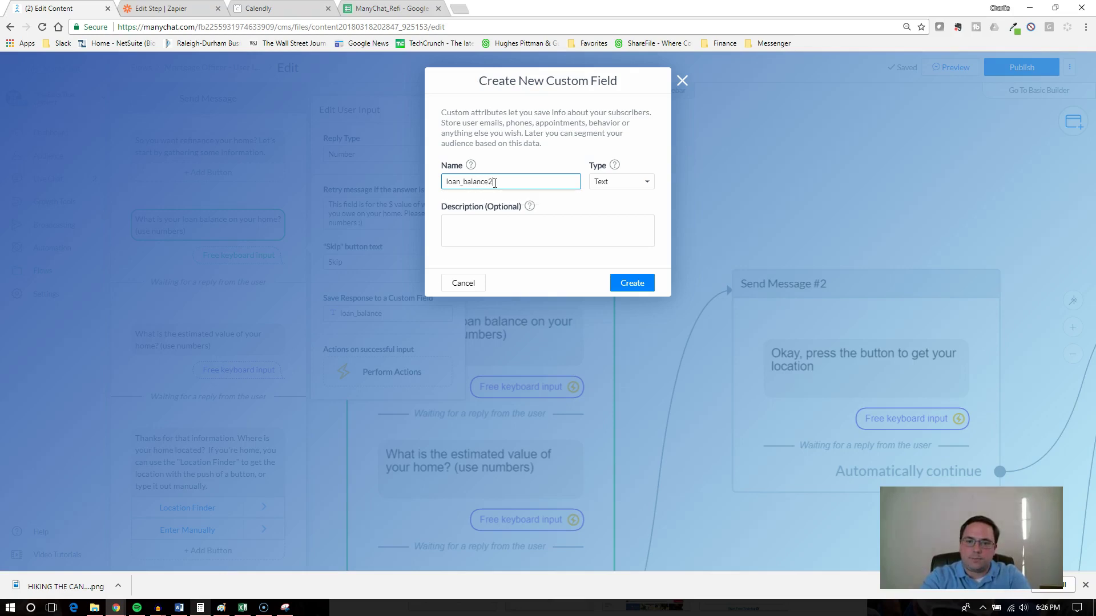
pyautogui.click(621, 181)
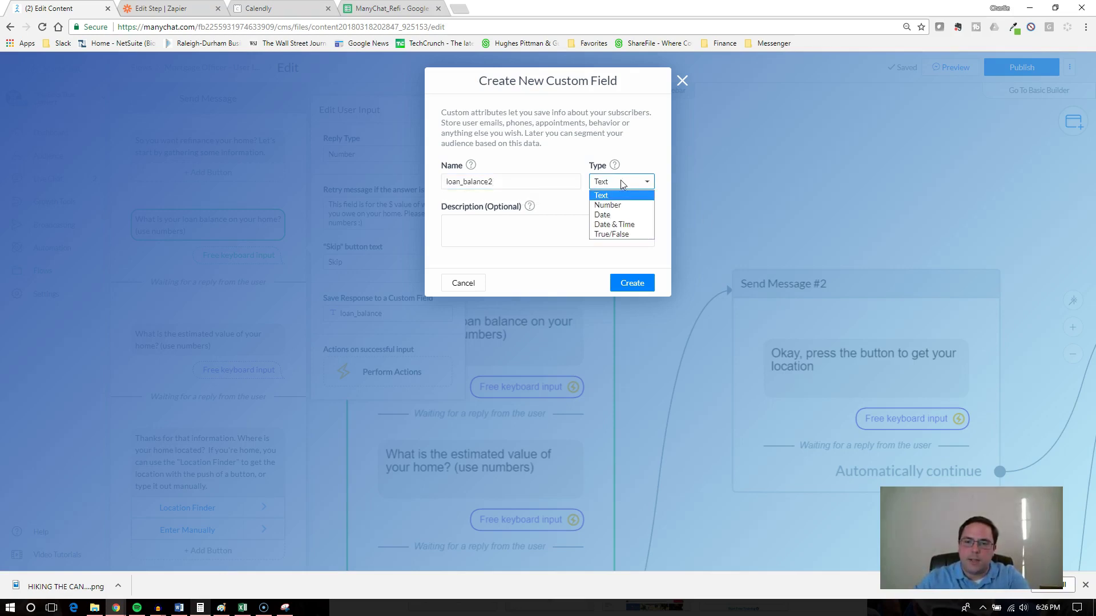
pyautogui.click(618, 205)
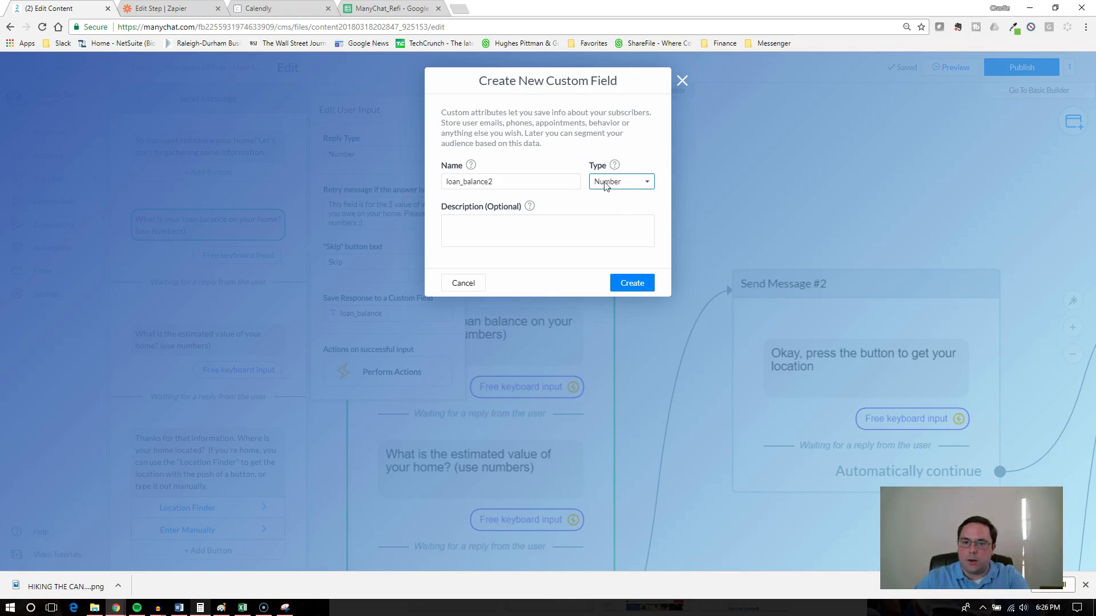
pyautogui.click(634, 284)
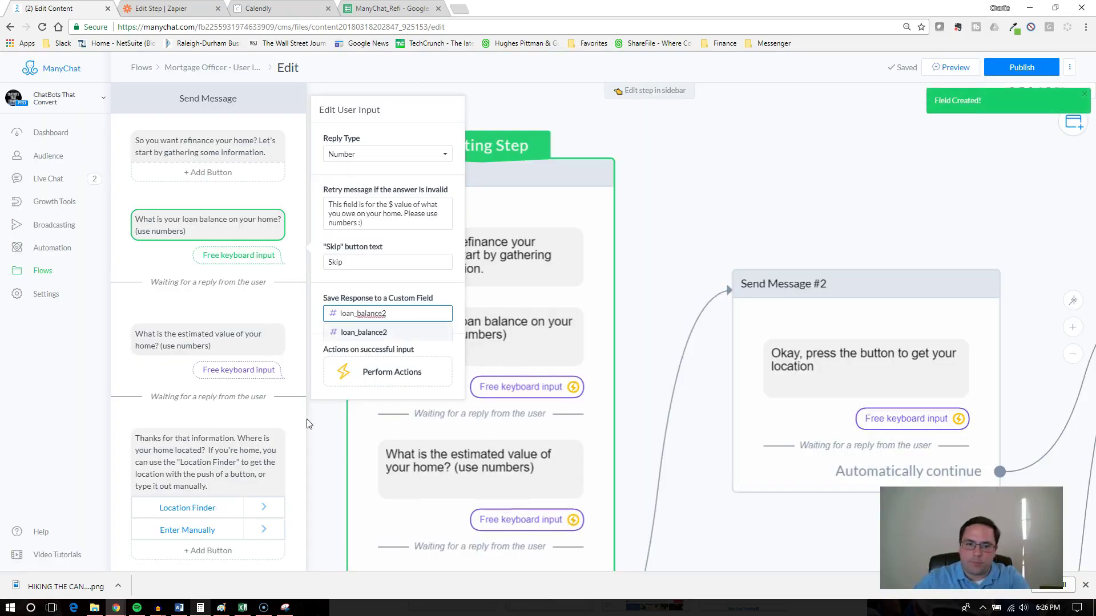
pyautogui.click(324, 421)
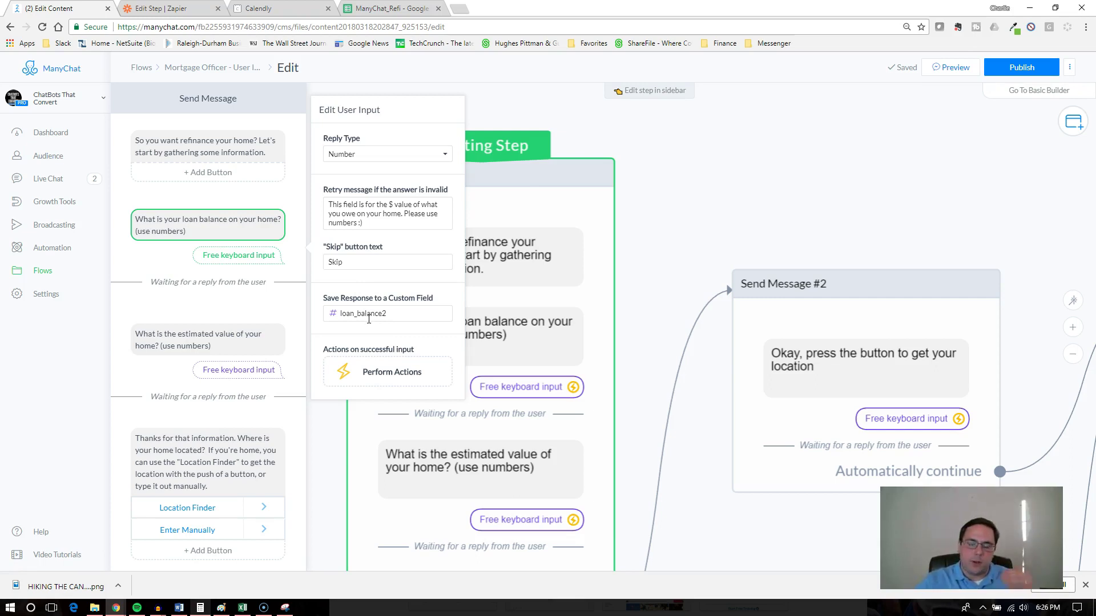
# Step: Open the first subscriber's profile in the audience list, show all custom fields to check for loan_balance2, and close the profile
pyautogui.click(60, 158)
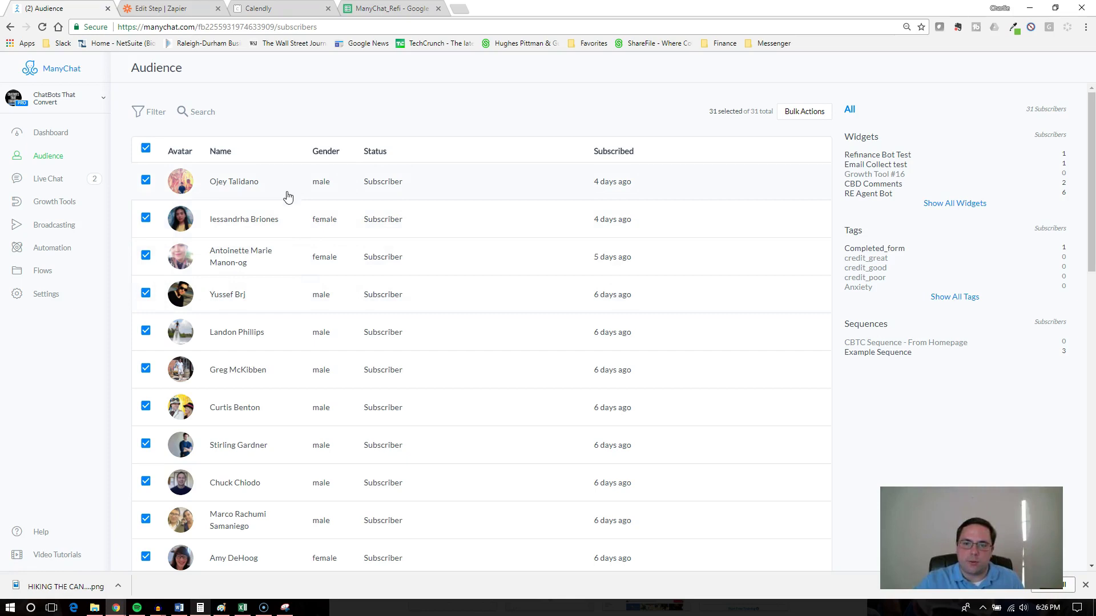
pyautogui.click(289, 194)
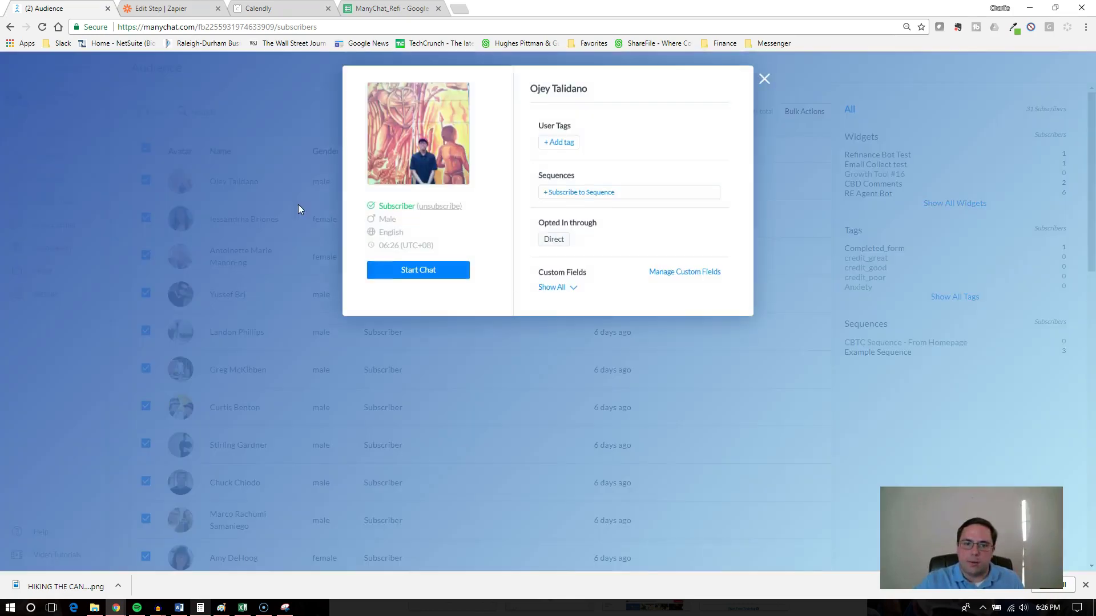
pyautogui.click(565, 292)
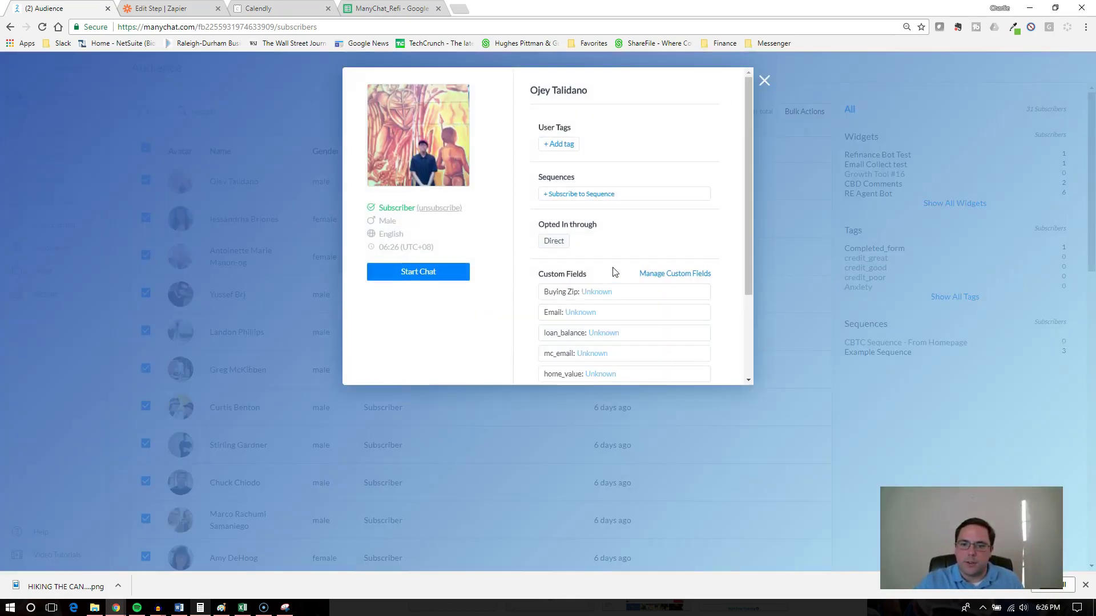
pyautogui.scroll(-2, 582, 245)
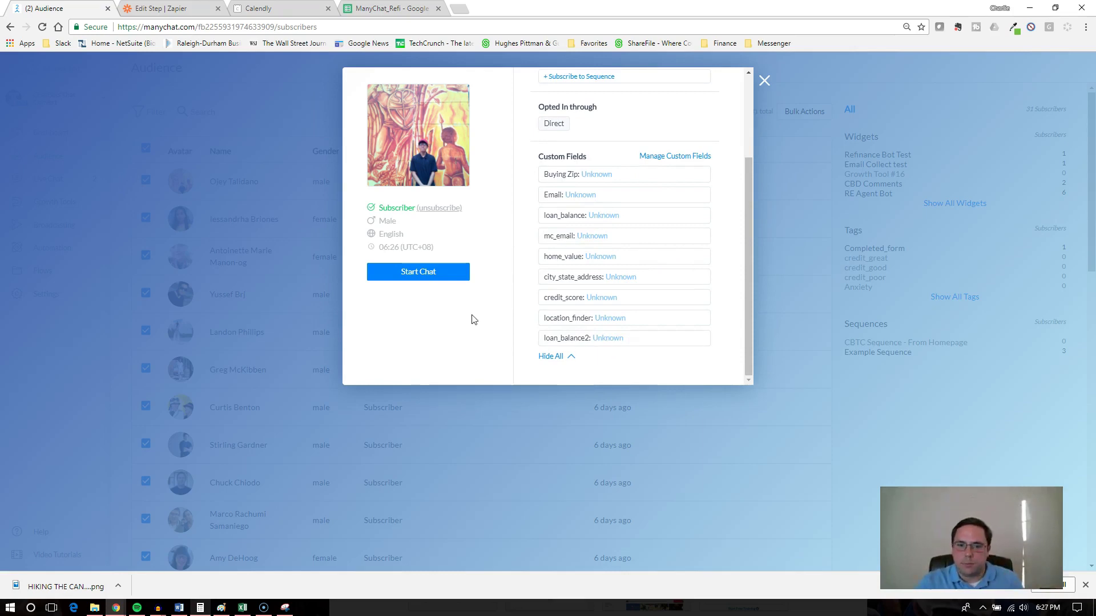
pyautogui.click(282, 118)
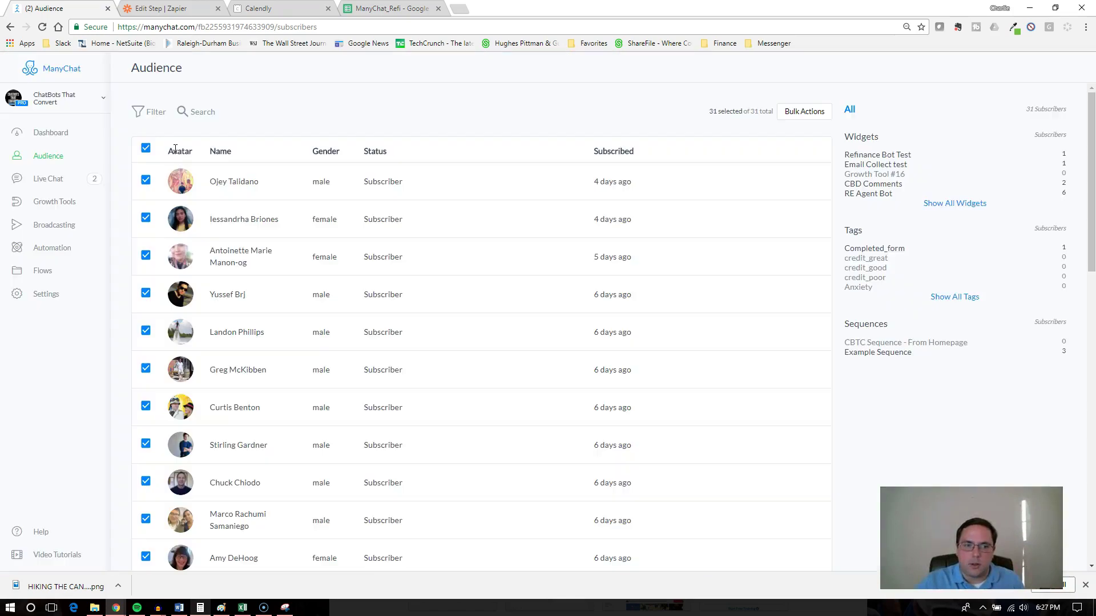
# Step: Reopen the Mortgage Officer - User Input Tutorial flow for editing and open its starting Send Message step
pyautogui.click(55, 272)
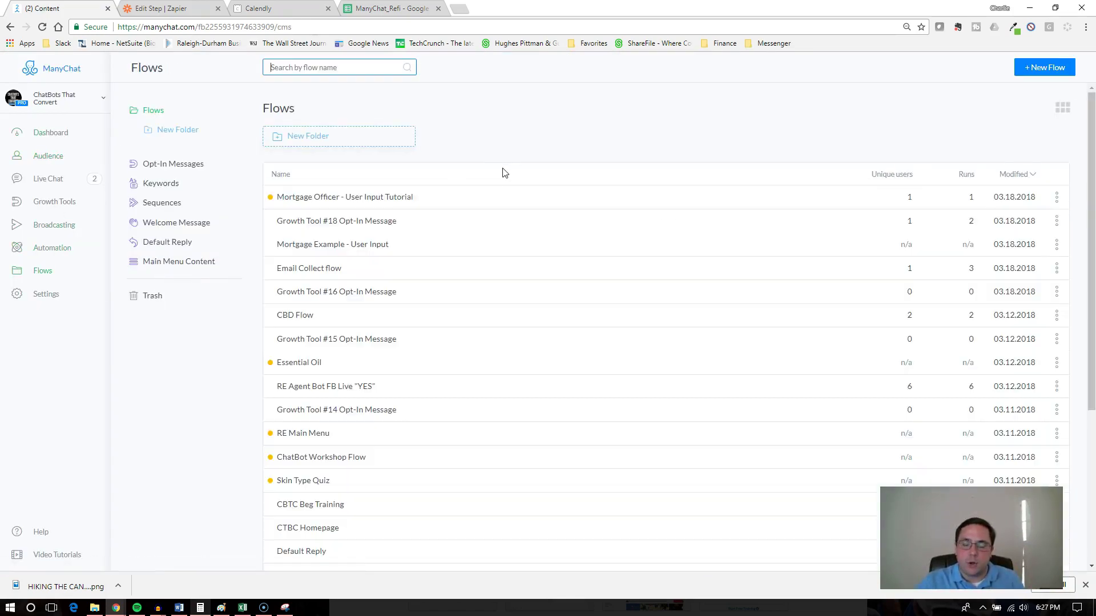
pyautogui.click(493, 195)
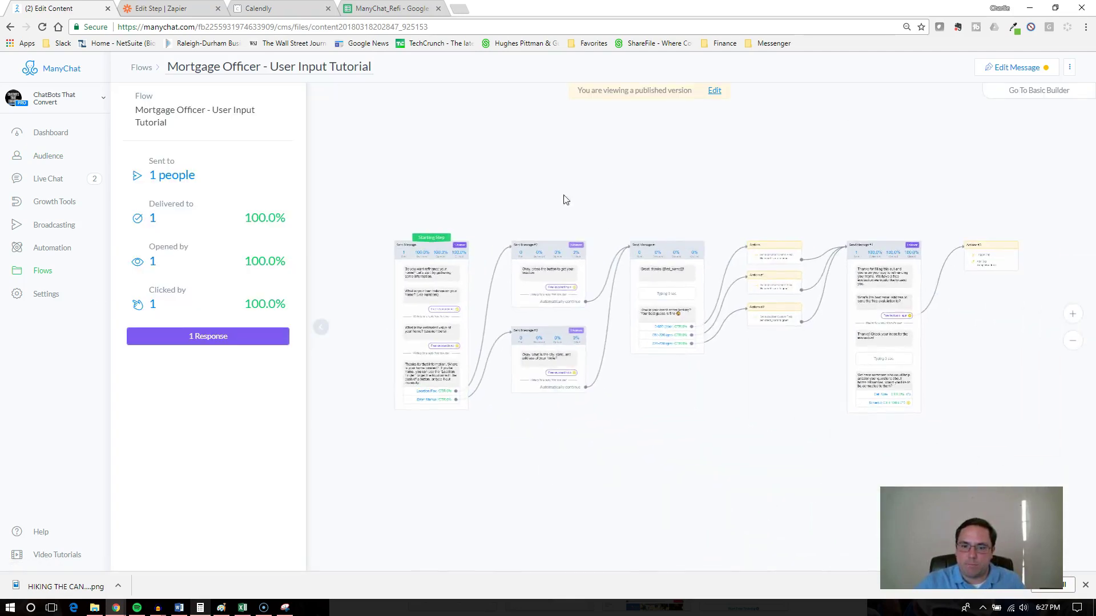
pyautogui.click(982, 74)
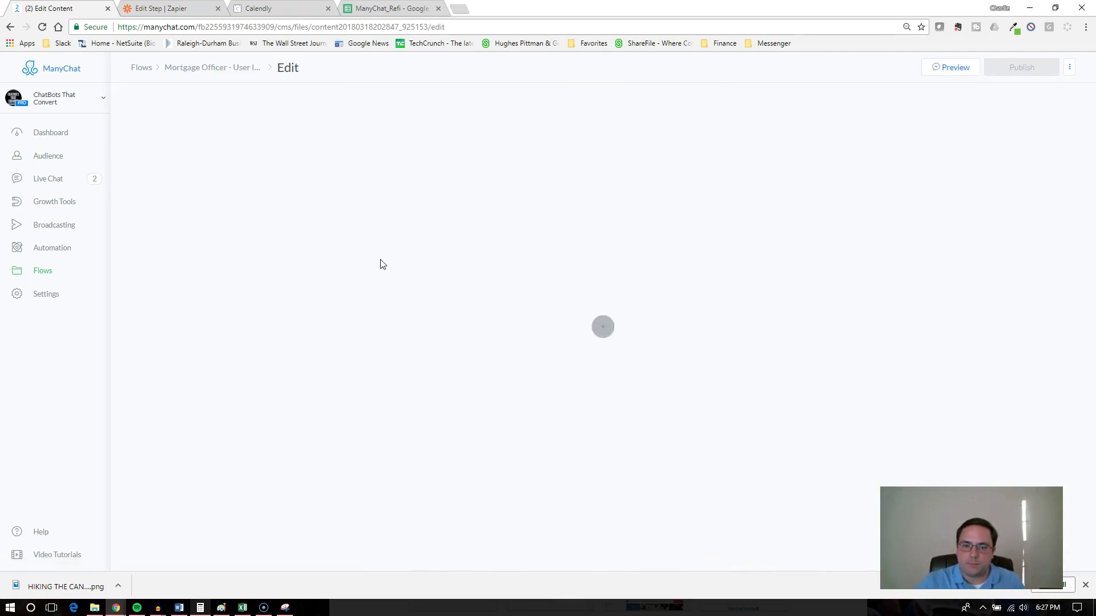
pyautogui.scroll(5, 320, 302)
pyautogui.scroll(-1, 370, 308)
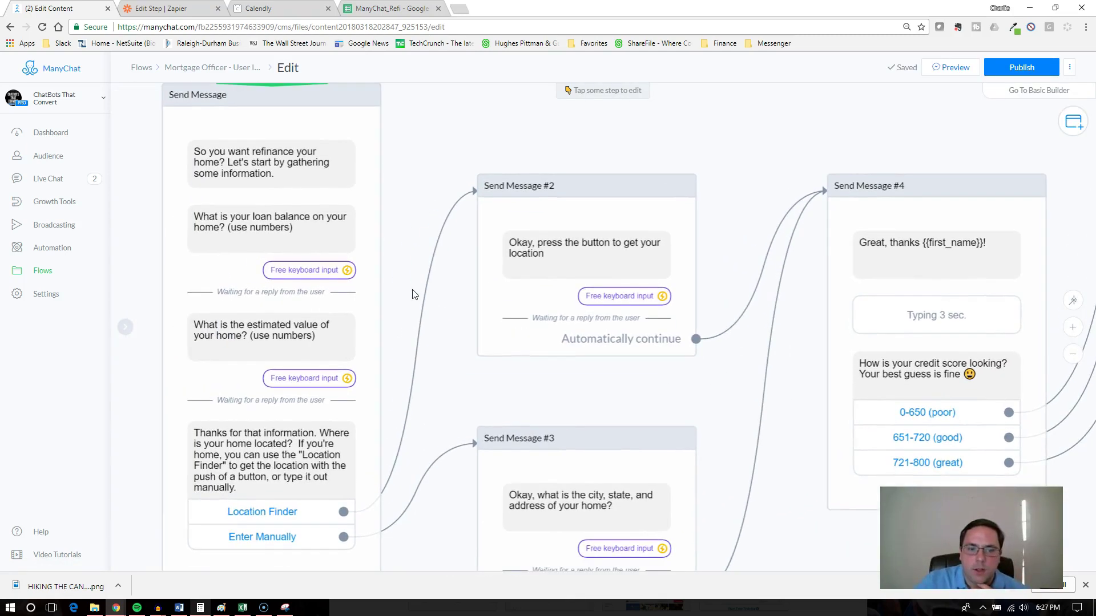
pyautogui.scroll(-1, 305, 297)
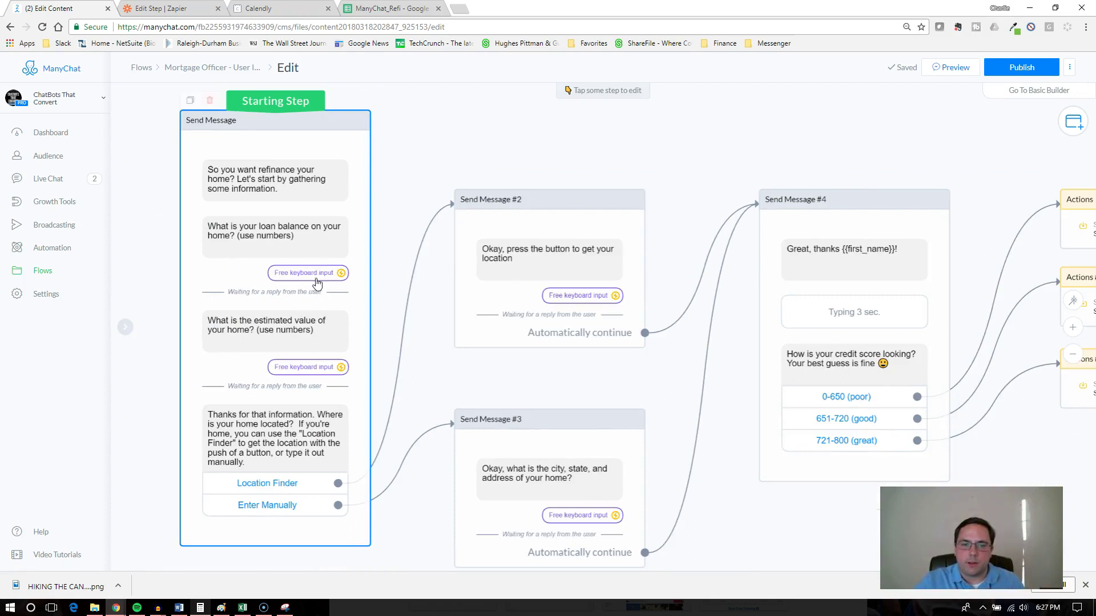
pyautogui.scroll(1, 315, 286)
pyautogui.click(316, 300)
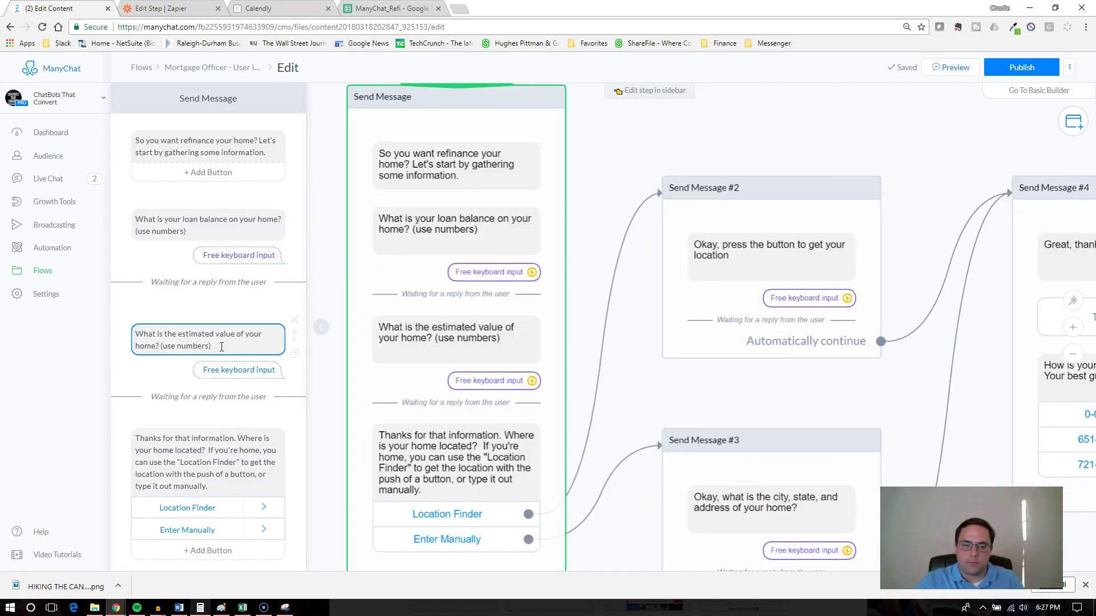
# Step: Review the user input settings of the home value question and the loan balance question, including their reply types and custom fields
pyautogui.click(221, 377)
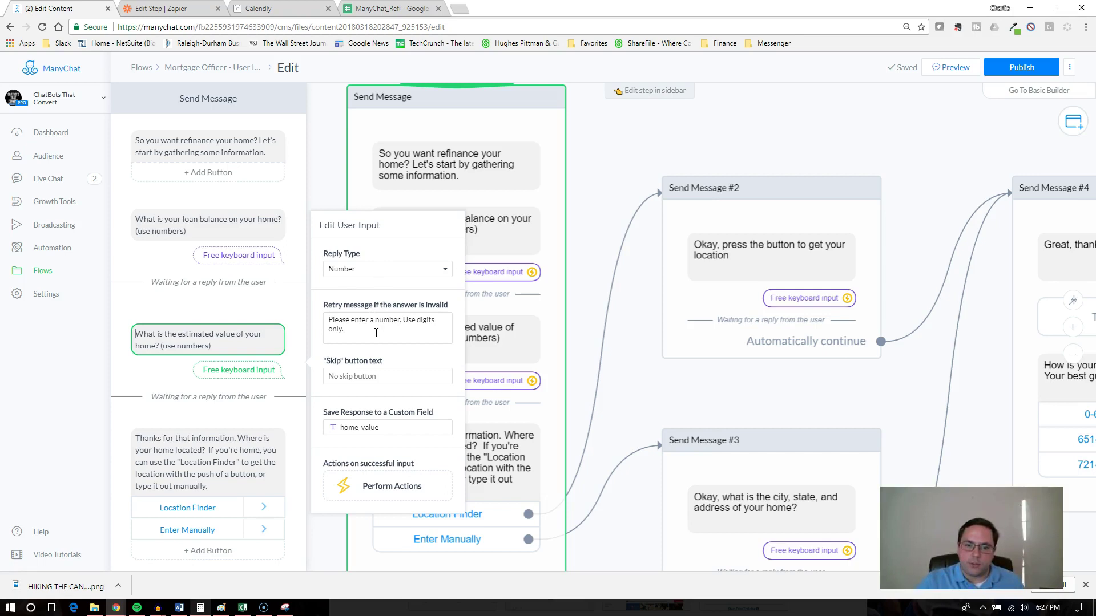
pyautogui.click(371, 427)
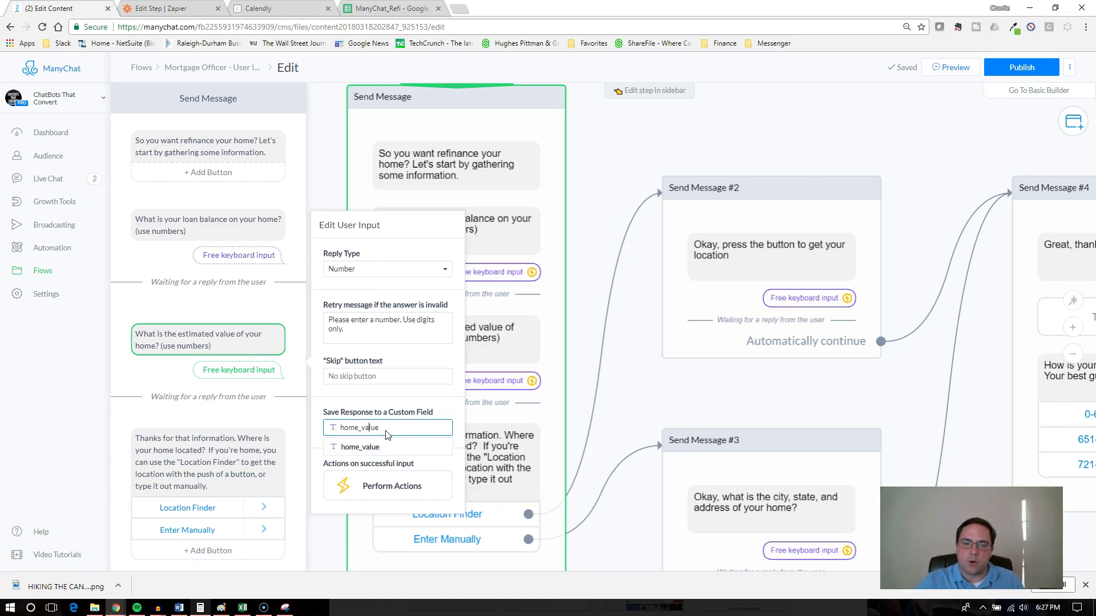
pyautogui.click(274, 377)
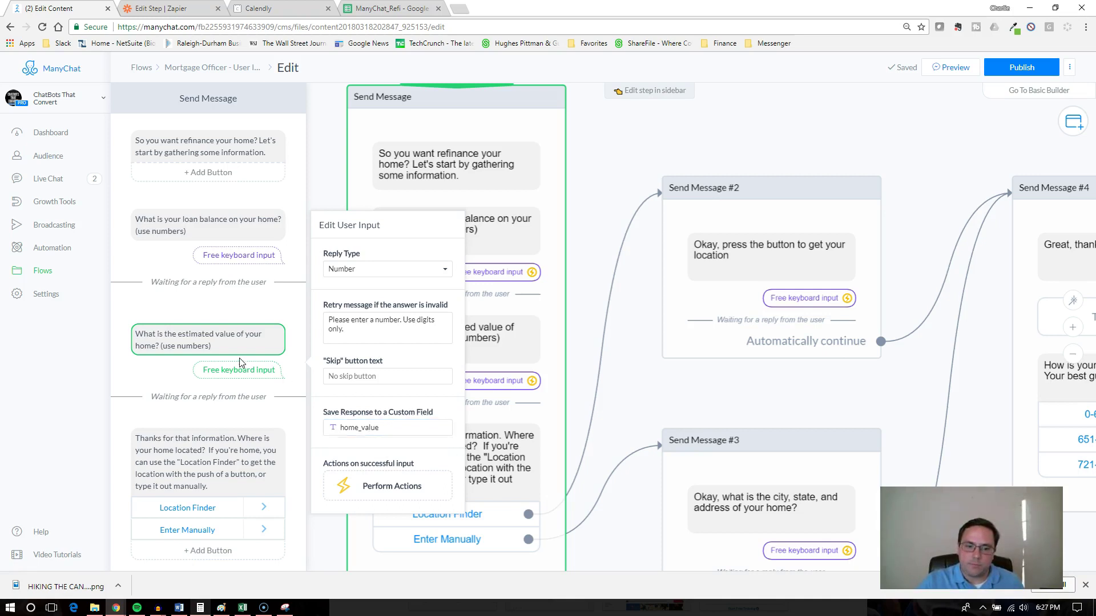
pyautogui.click(504, 169)
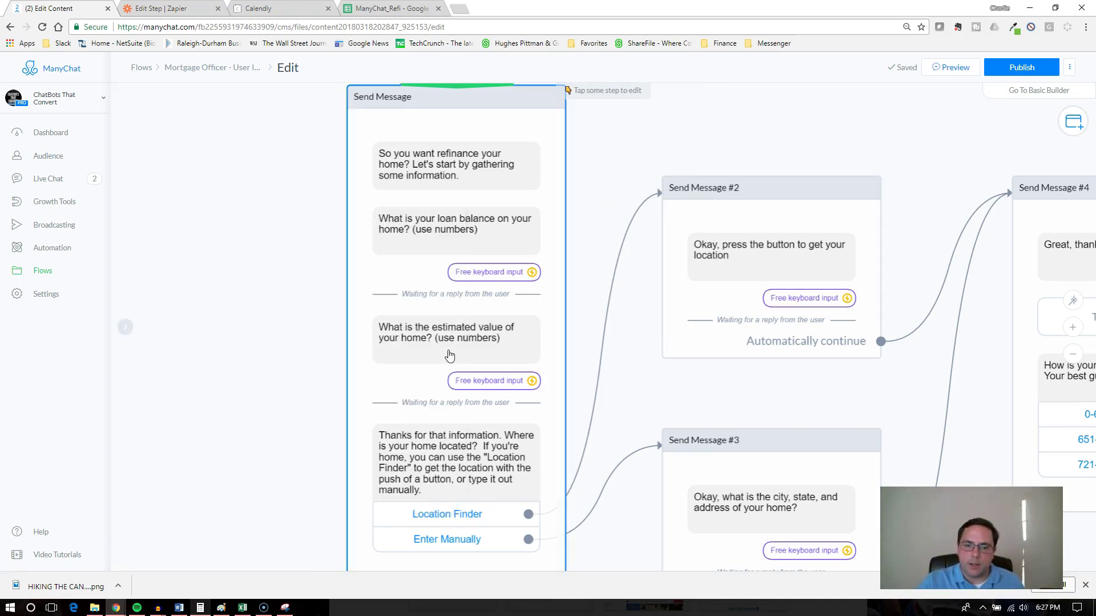
pyautogui.click(391, 322)
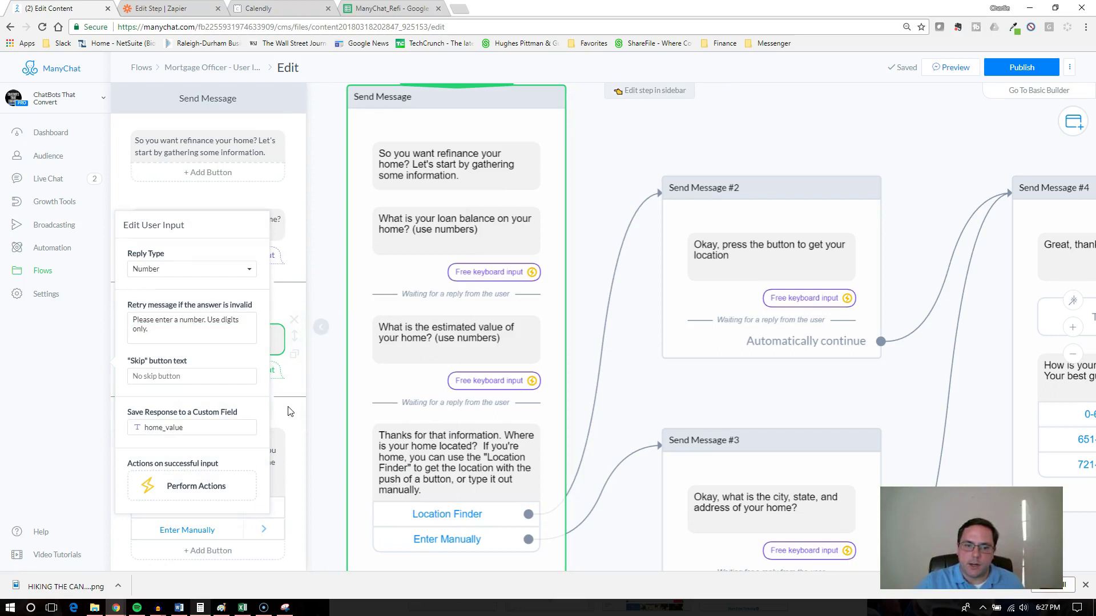
pyautogui.click(230, 211)
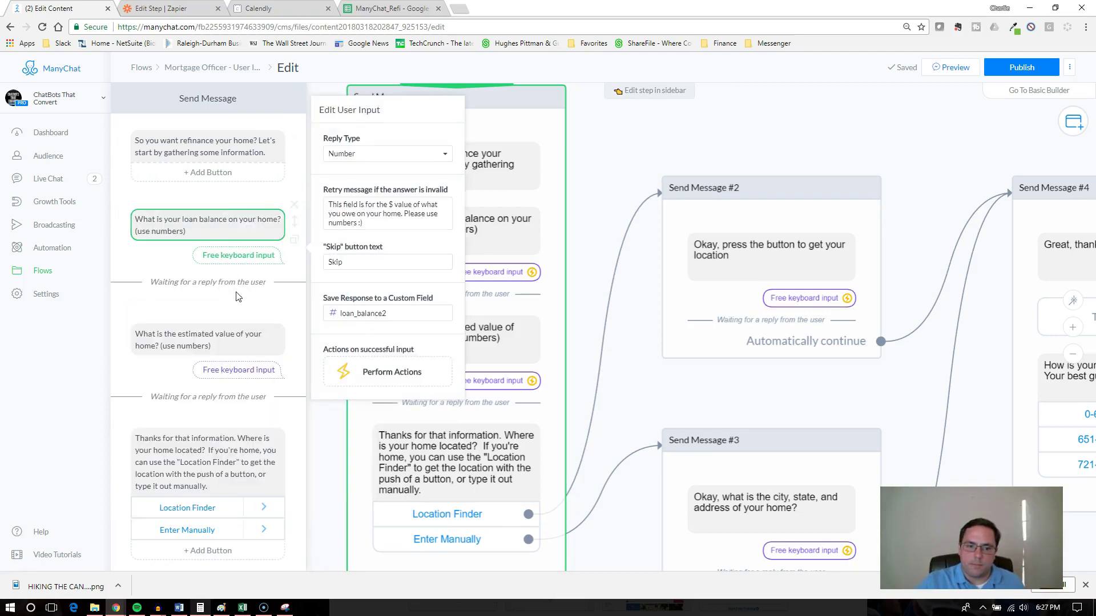
# Step: Review the home location message's text and the settings of its Location Finder button in the starting step
pyautogui.scroll(-1, 237, 294)
pyautogui.scroll(-2, 252, 334)
pyautogui.click(191, 270)
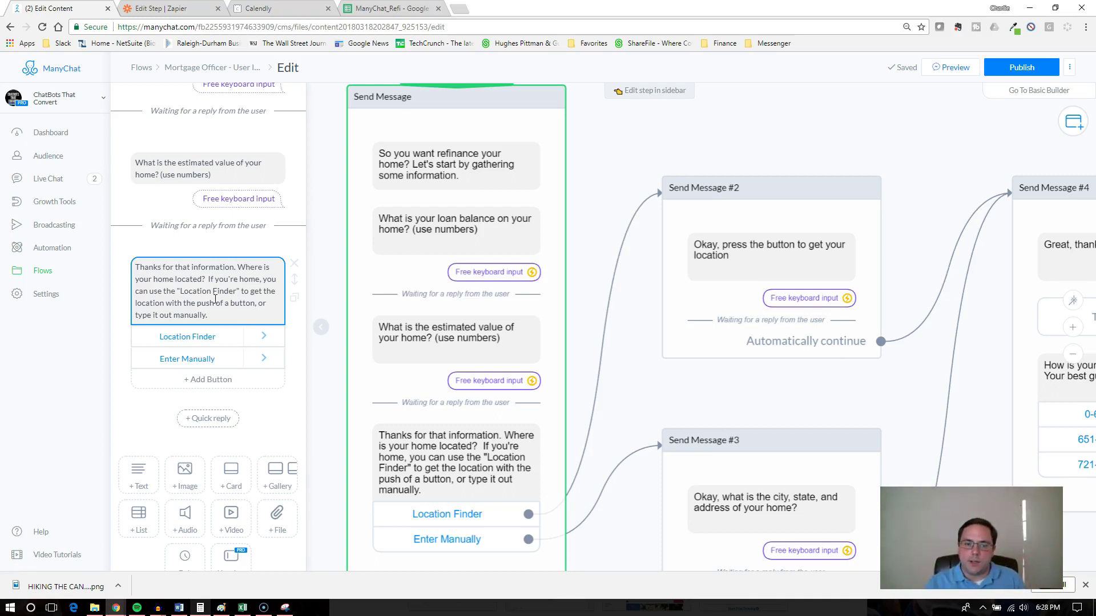
pyautogui.click(208, 341)
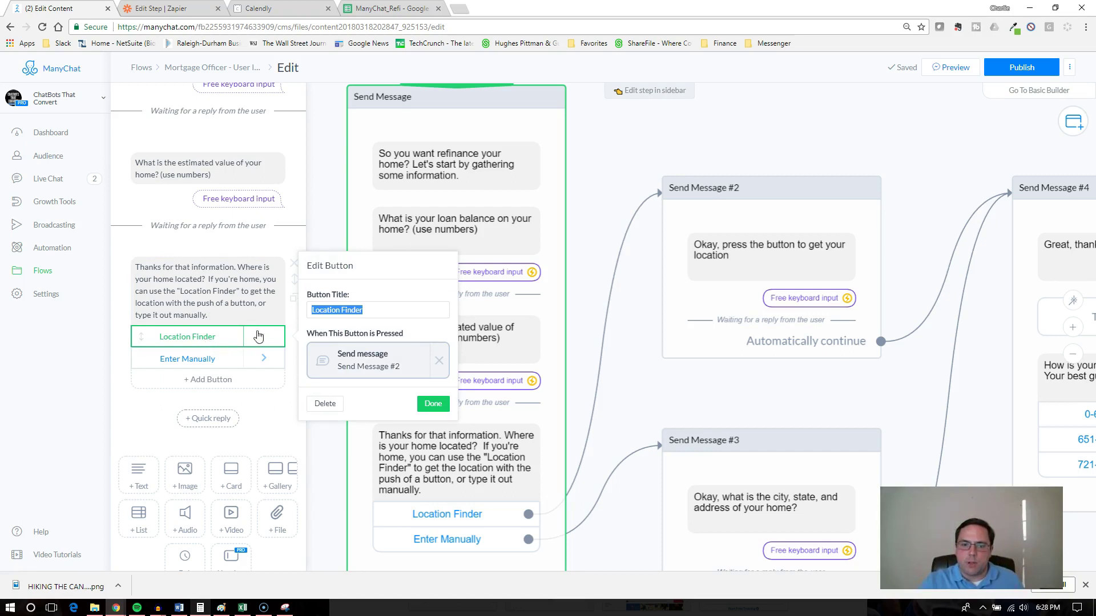
pyautogui.click(433, 403)
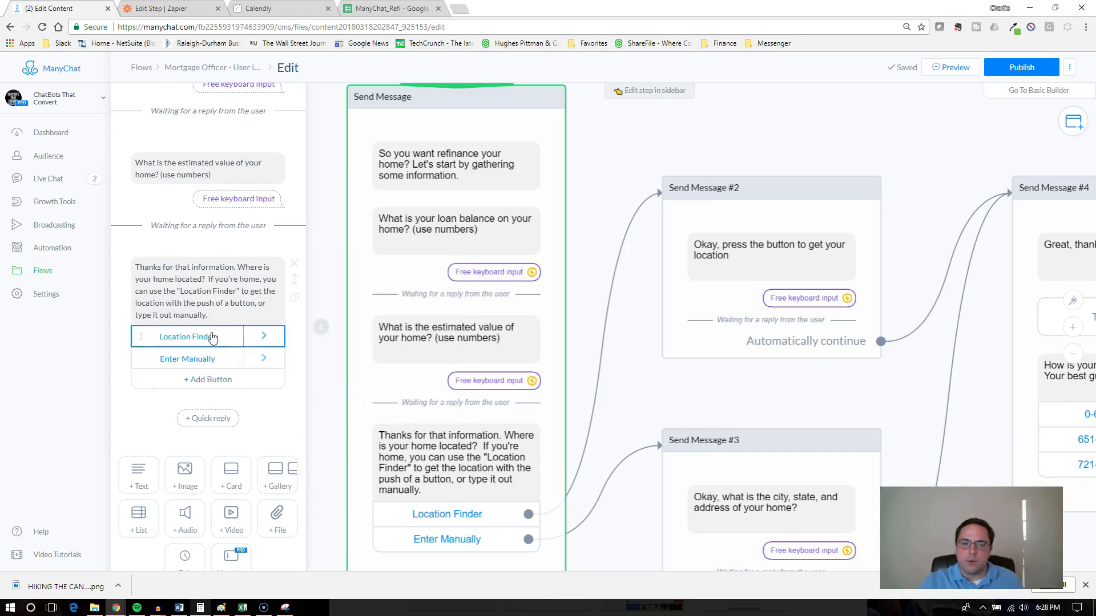
pyautogui.moveTo(233, 284); pyautogui.dragTo(222, 316)
pyautogui.click(223, 316)
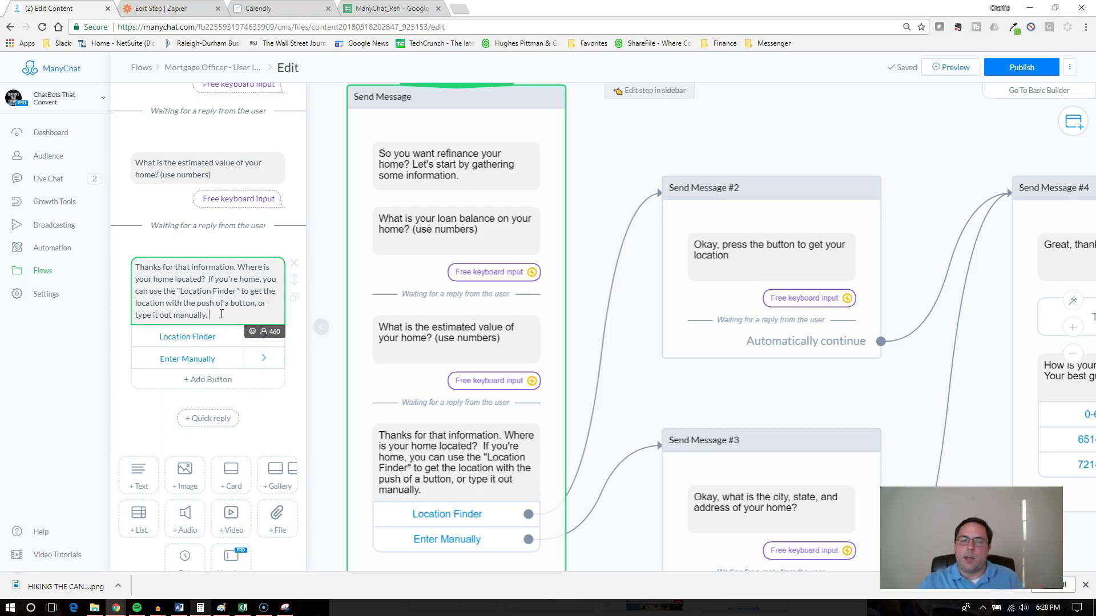
pyautogui.click(280, 416)
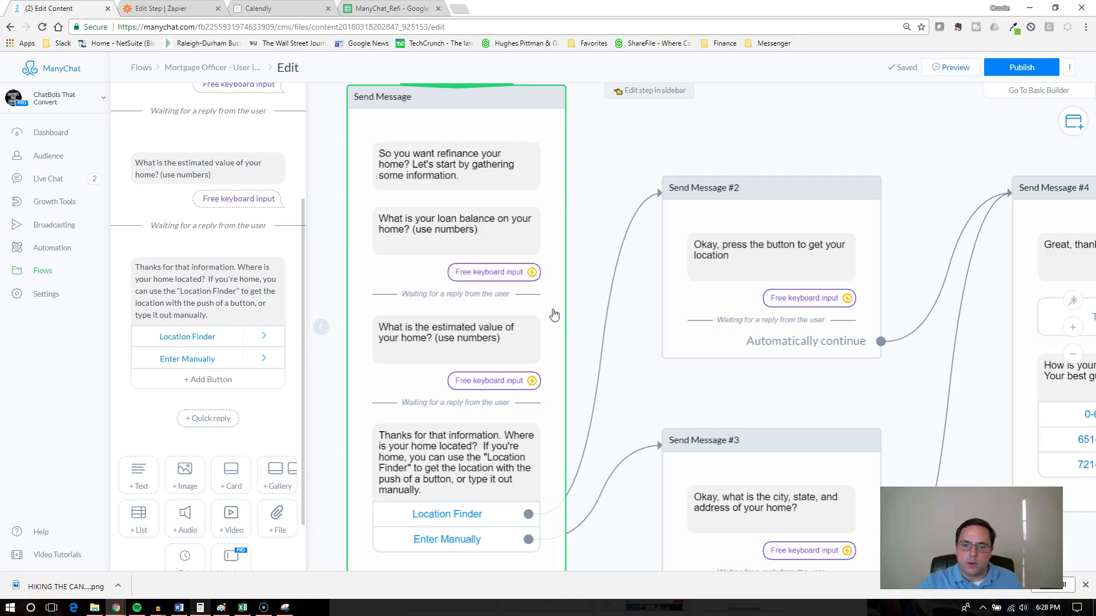
# Step: Examine how the Location Finder and Enter Manually buttons connect to Send Message #2 and Send Message #3
pyautogui.scroll(-5, 554, 314)
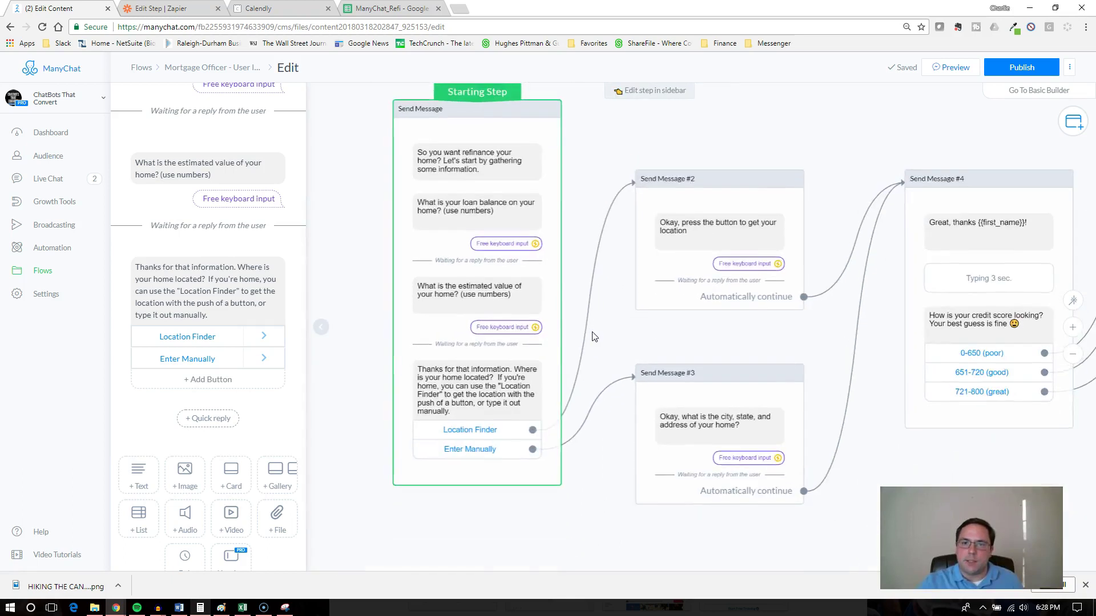
pyautogui.scroll(2, 592, 337)
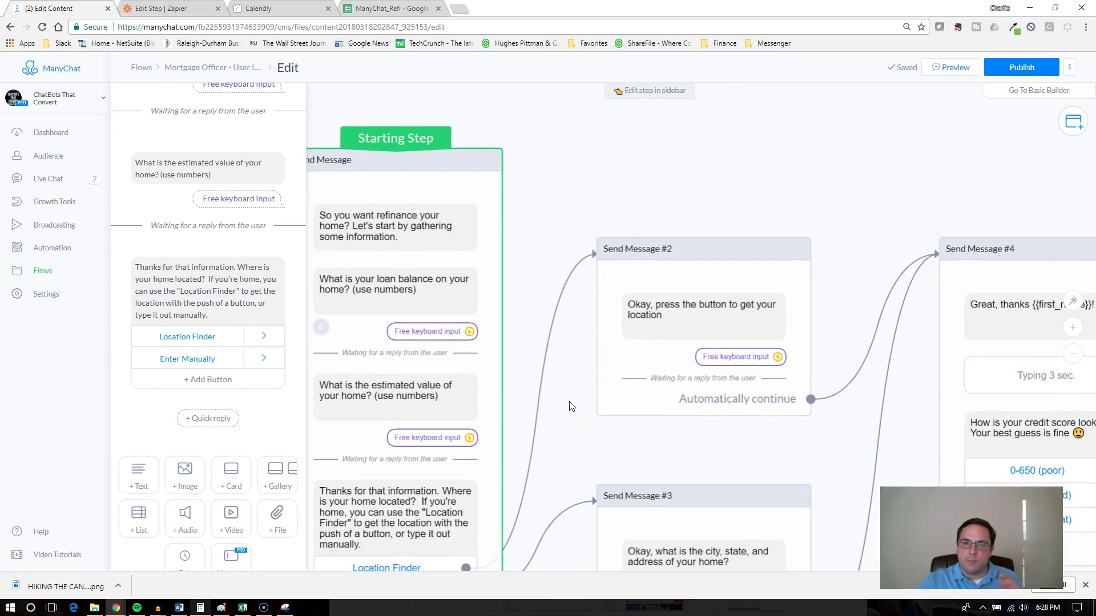
pyautogui.scroll(-3, 566, 405)
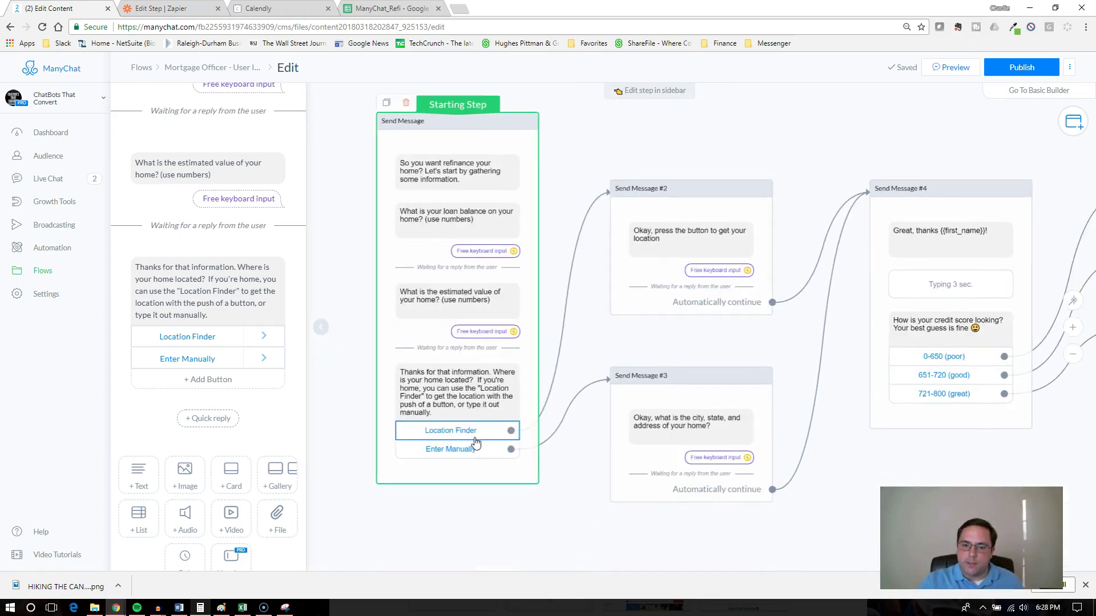
pyautogui.click(685, 237)
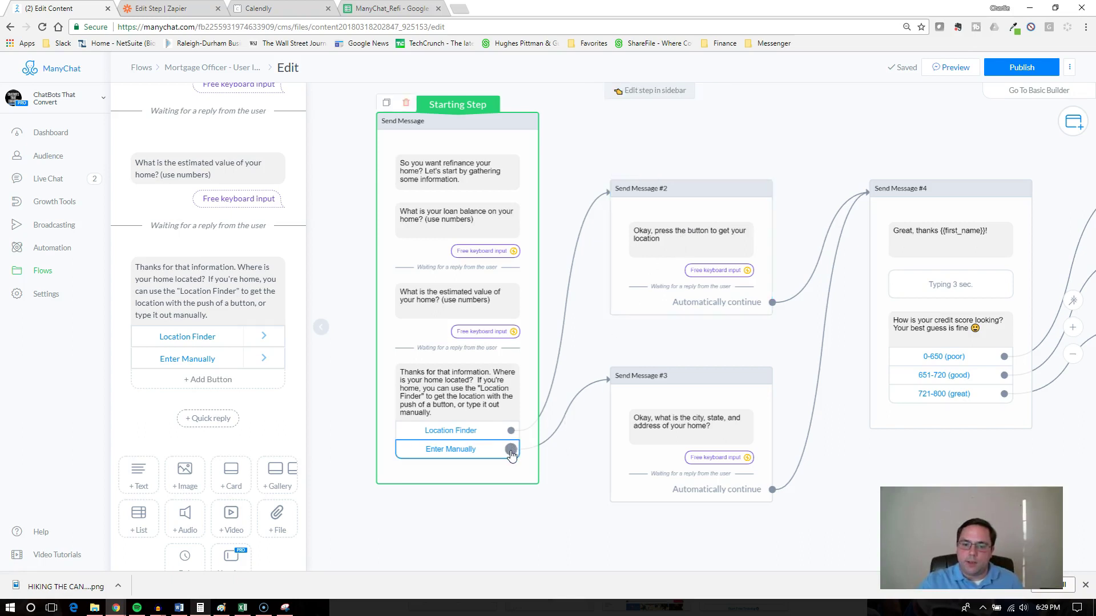
pyautogui.click(676, 439)
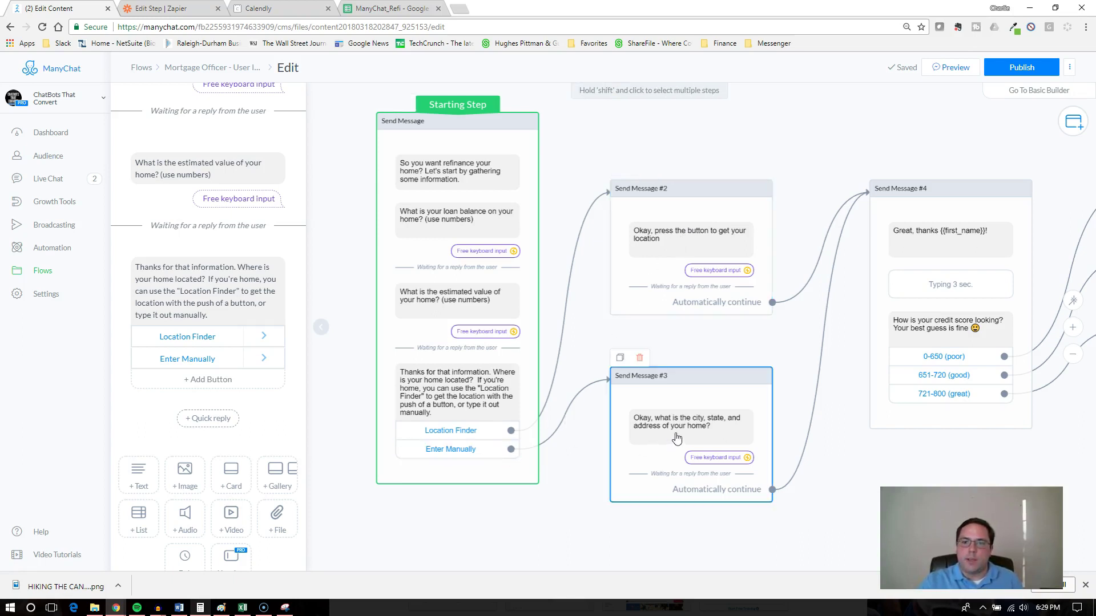
pyautogui.click(685, 229)
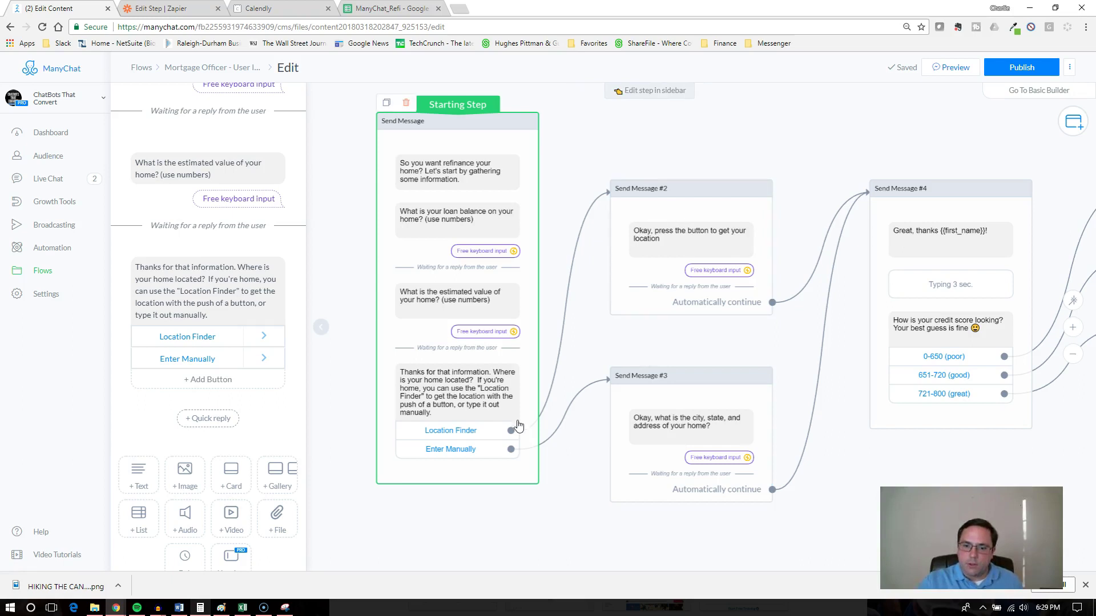
# Step: Inspect the location question's user input settings in Send Message #2, including the Location reply type and the location_finder custom field, and close them
pyautogui.click(685, 211)
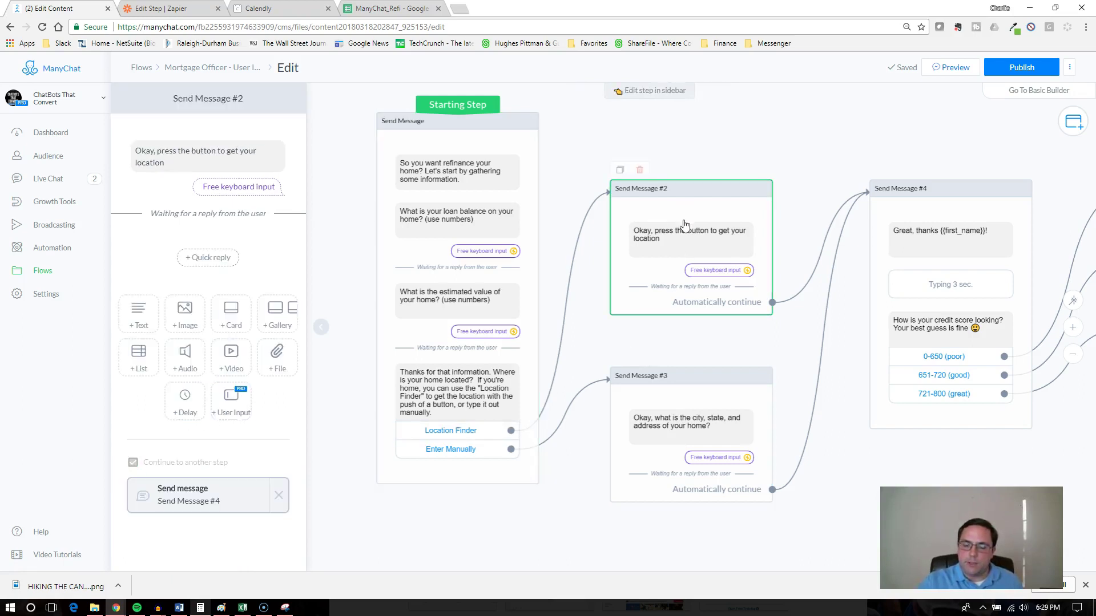
pyautogui.click(194, 152)
pyautogui.click(194, 162)
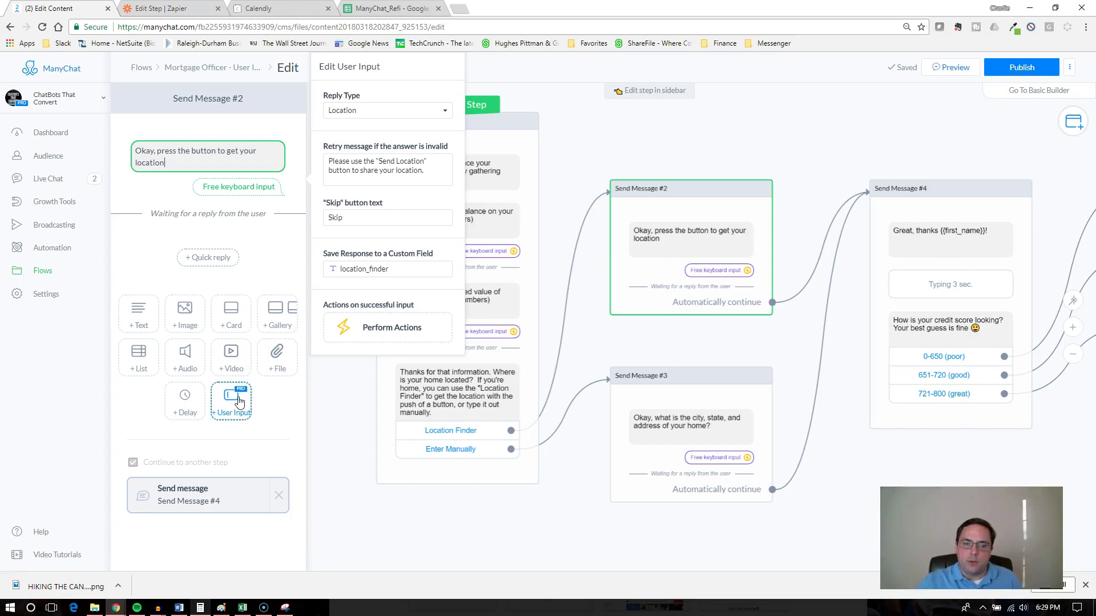
pyautogui.click(402, 111)
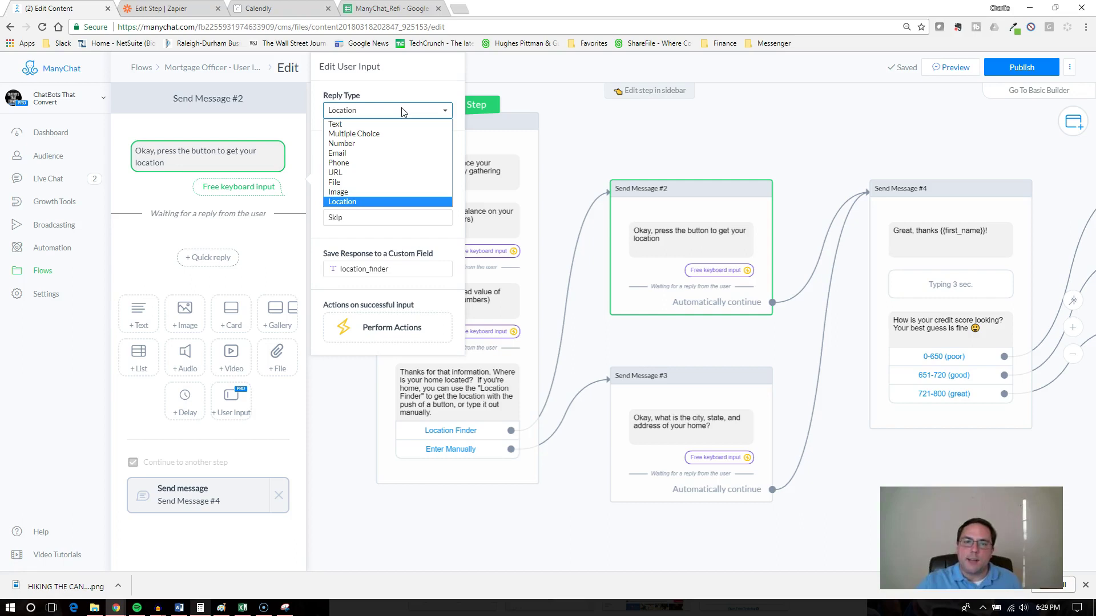
pyautogui.click(366, 202)
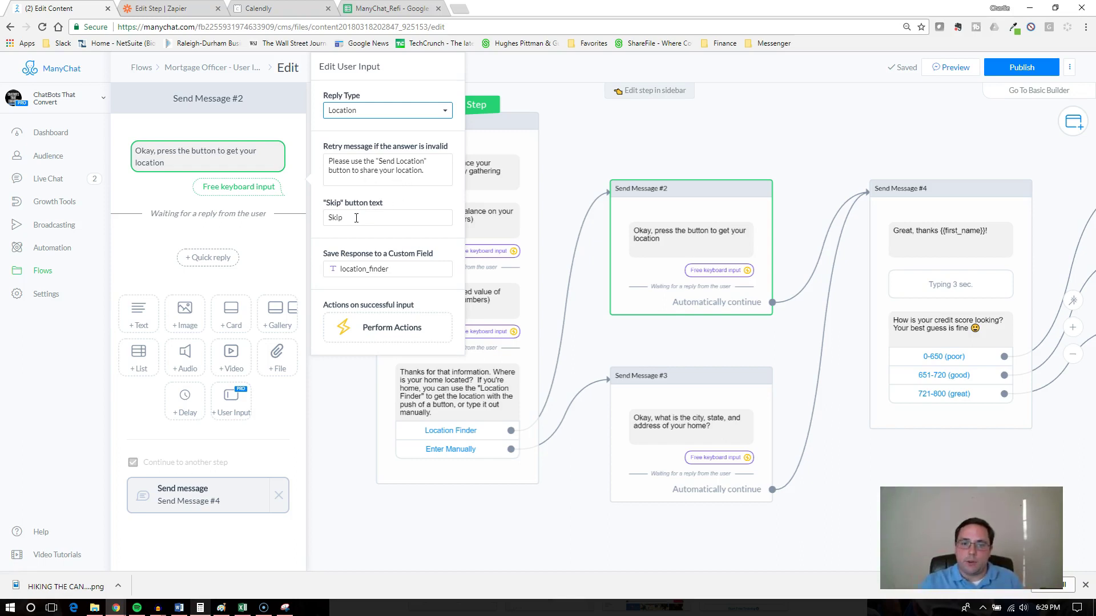
pyautogui.click(365, 270)
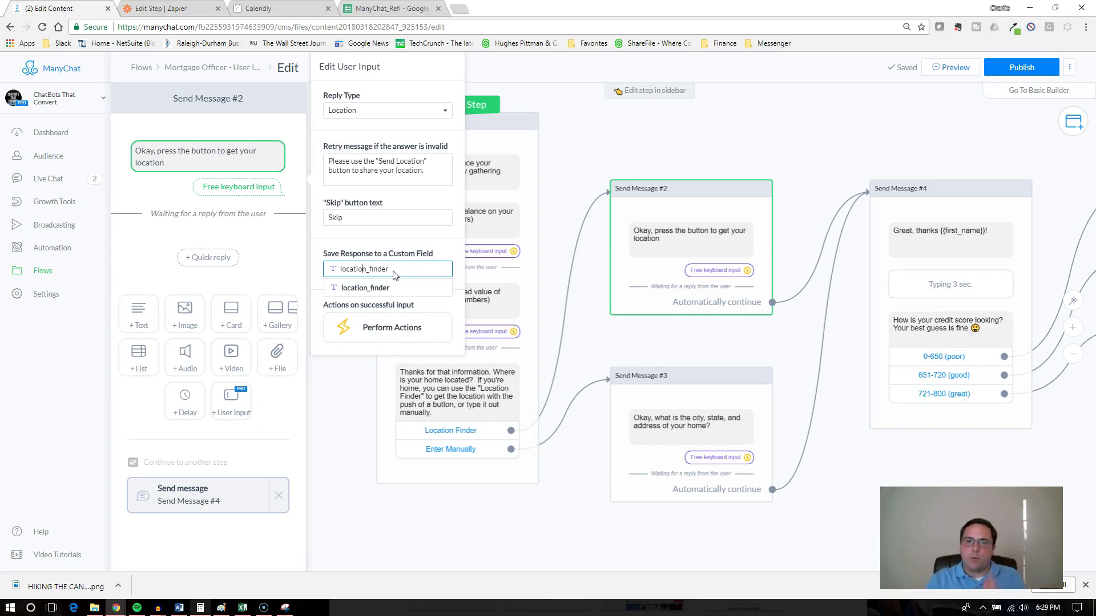
pyautogui.click(400, 258)
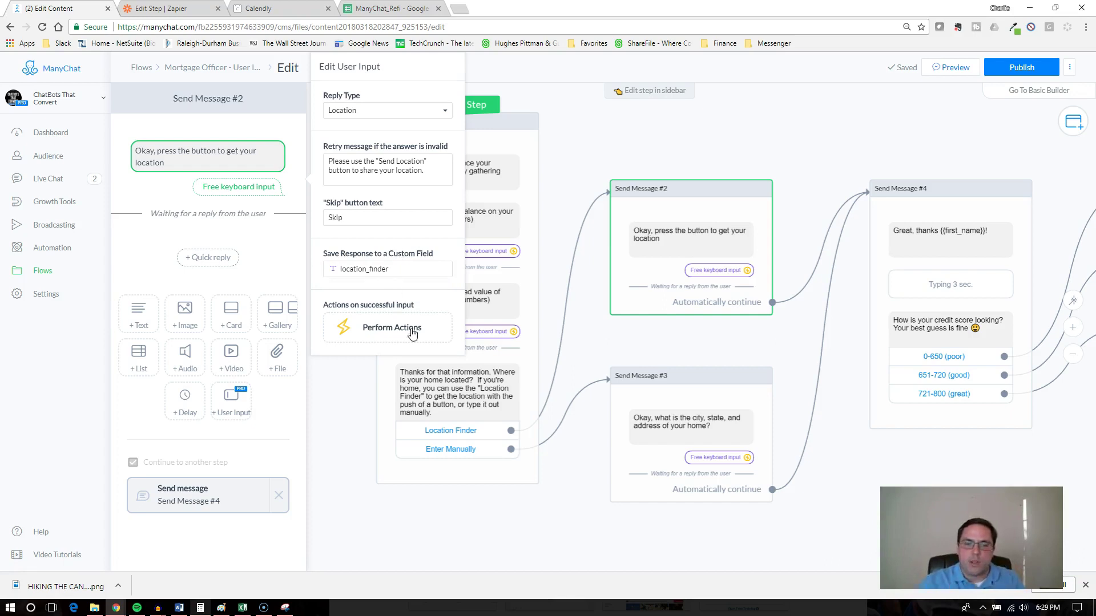
pyautogui.click(568, 193)
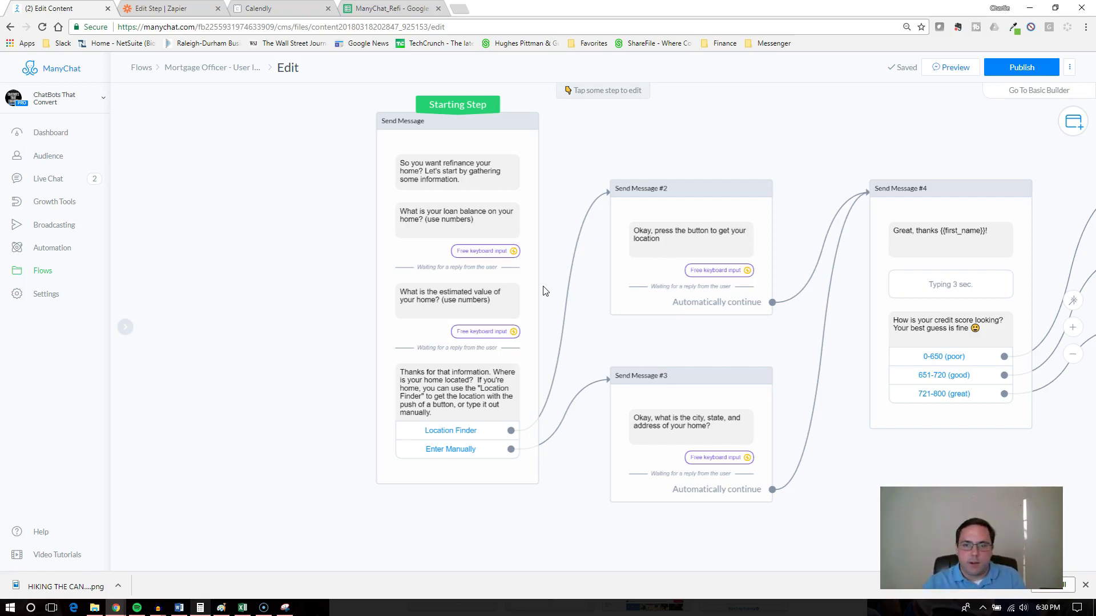
# Step: Trace how Send Message #2 and Send Message #3 lead to Send Message #4, and inspect Send Message #2's Continue to another step setting
pyautogui.moveTo(768, 166); pyautogui.dragTo(552, 120)
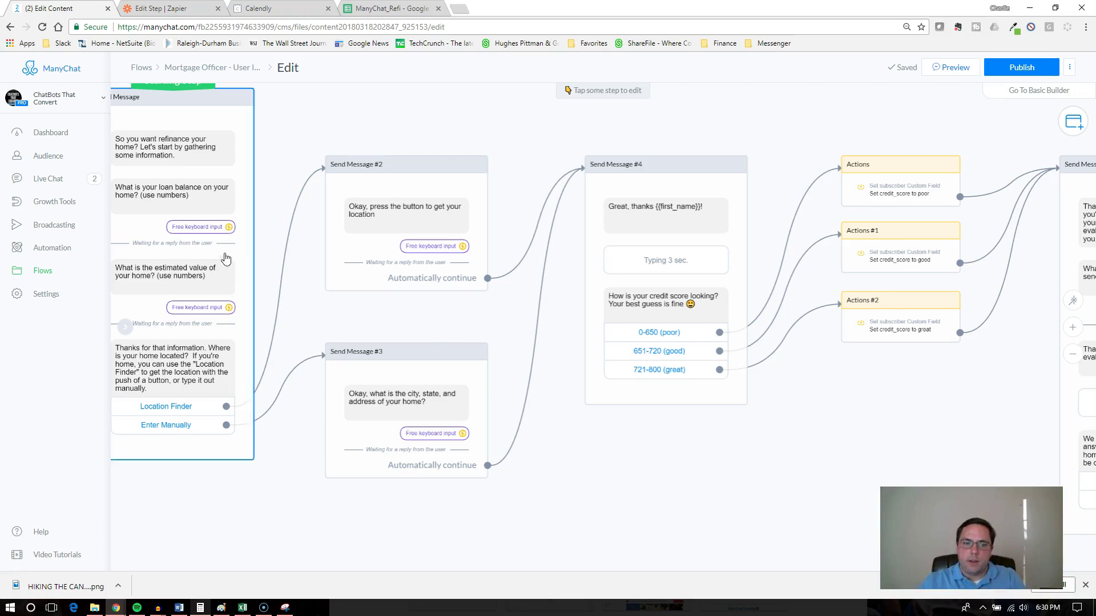
pyautogui.moveTo(543, 264); pyautogui.dragTo(400, 314)
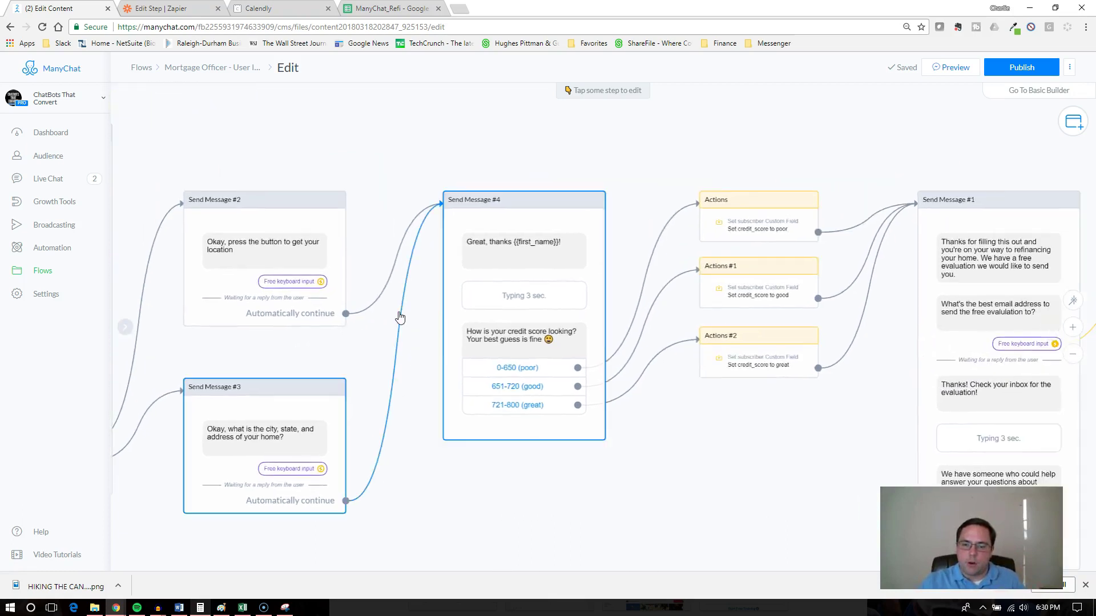
pyautogui.scroll(2, 568, 255)
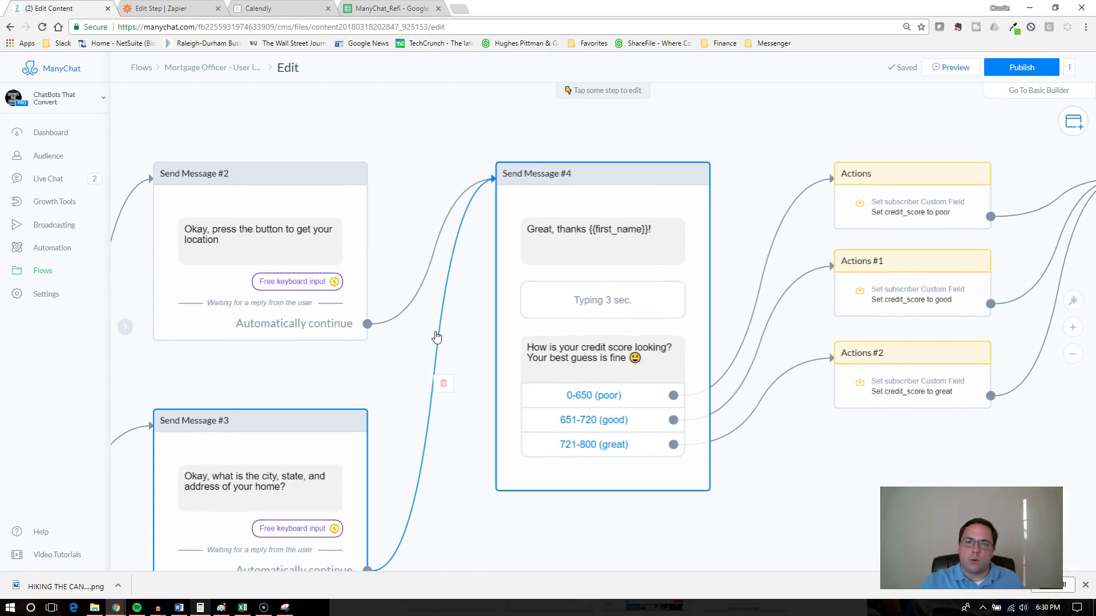
pyautogui.scroll(-1, 437, 337)
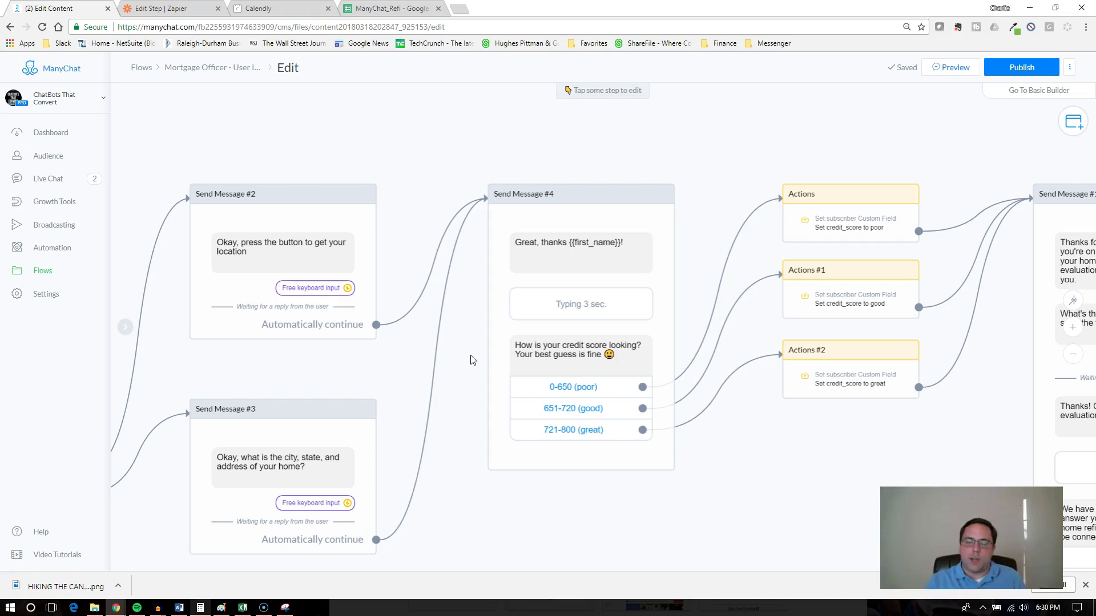
pyautogui.click(543, 215)
pyautogui.click(413, 197)
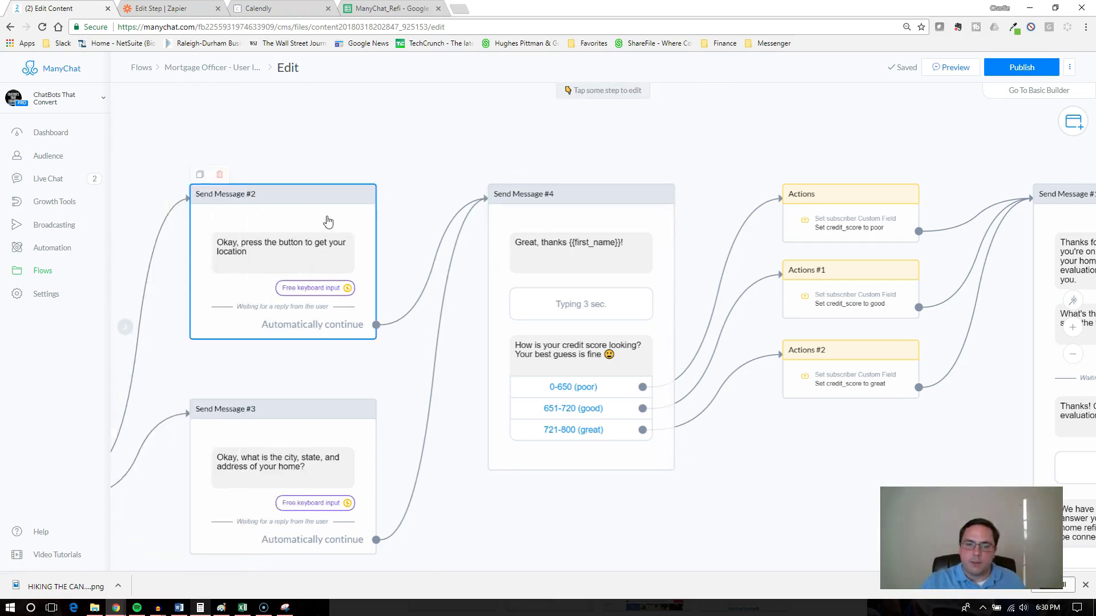
pyautogui.click(328, 221)
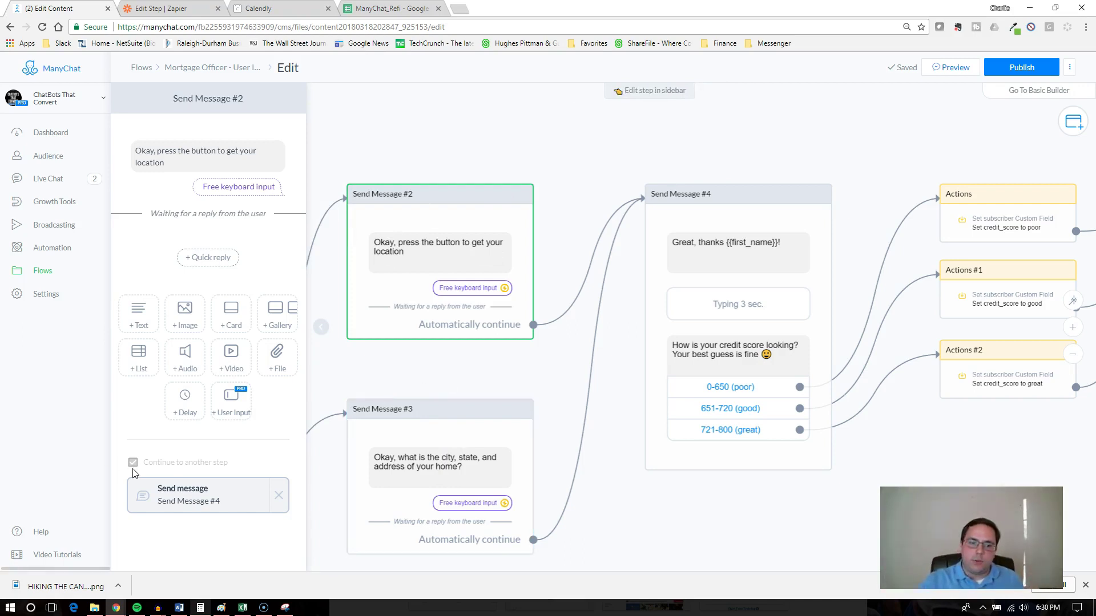
pyautogui.moveTo(533, 325); pyautogui.dragTo(670, 208)
pyautogui.click(670, 208)
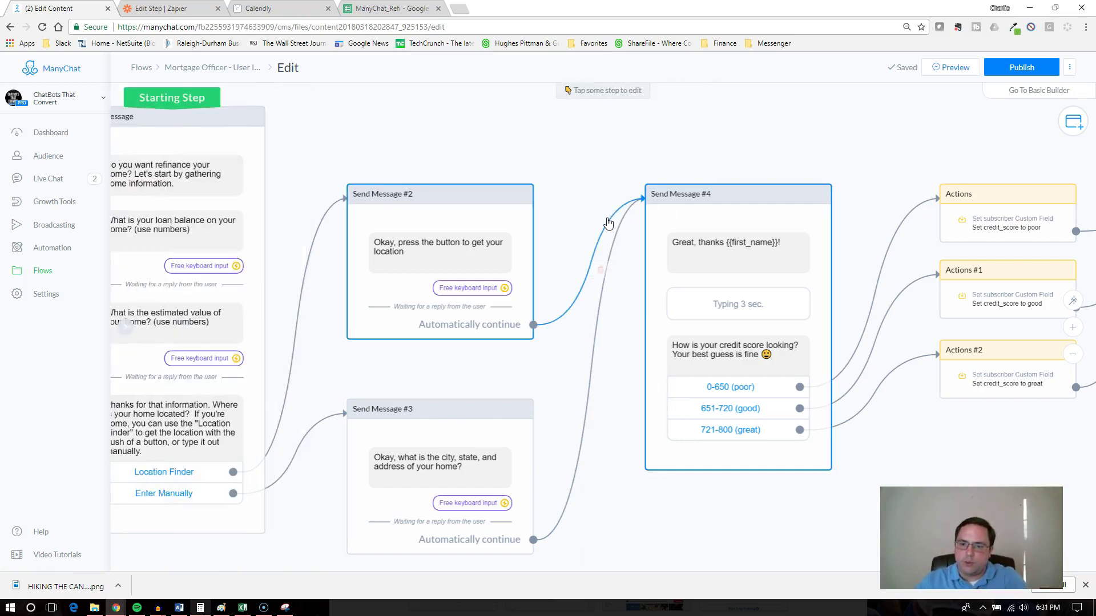
# Step: Move Send Message #4 slightly farther from Send Message #2 and lower in the flow so their connection is easier to distinguish
pyautogui.moveTo(622, 170); pyautogui.dragTo(673, 169)
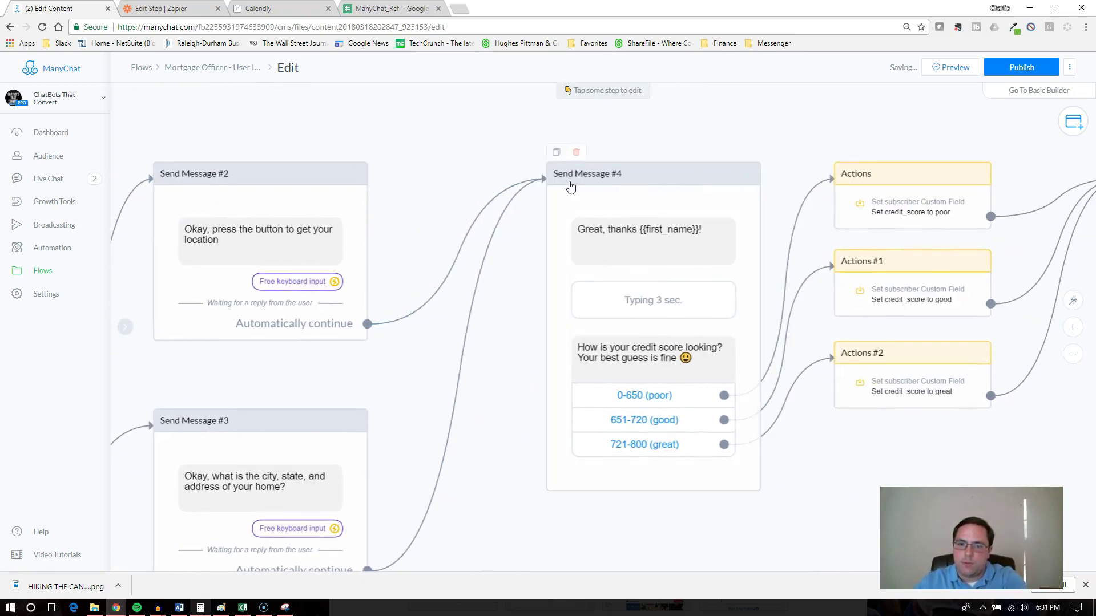
pyautogui.moveTo(496, 196); pyautogui.dragTo(482, 165)
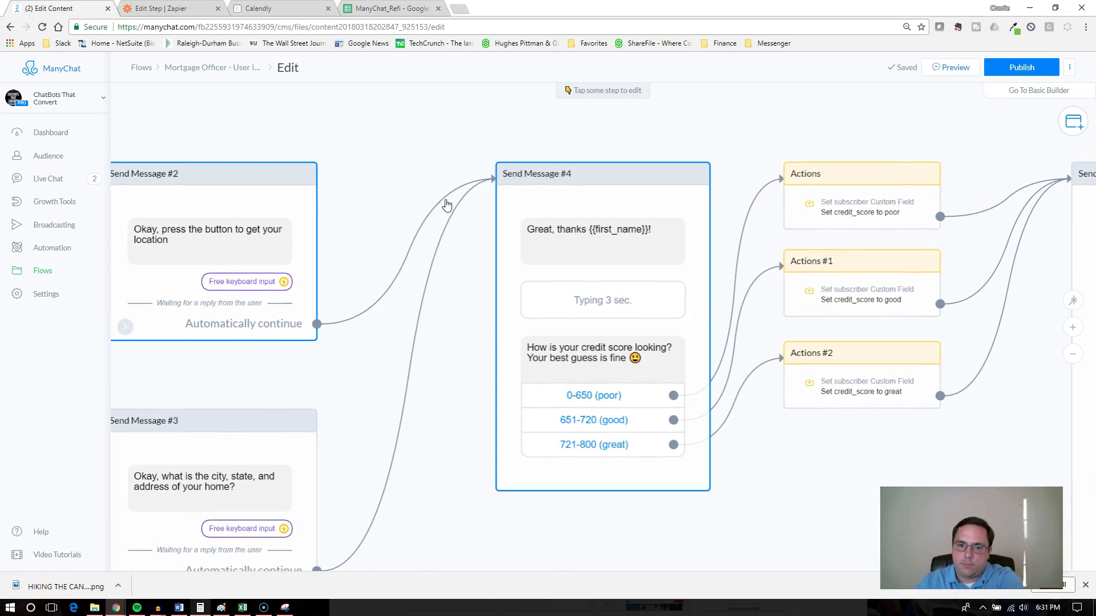
pyautogui.click(316, 324)
pyautogui.click(502, 184)
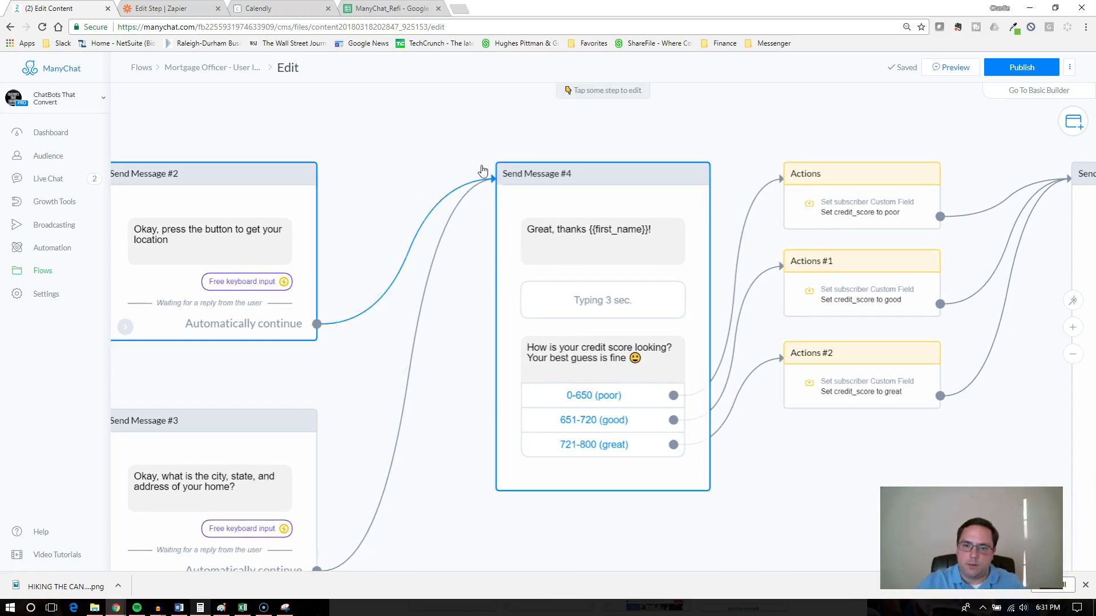
pyautogui.moveTo(444, 166); pyautogui.dragTo(506, 313)
pyautogui.moveTo(484, 291); pyautogui.dragTo(548, 308)
pyautogui.scroll(-3, 590, 276)
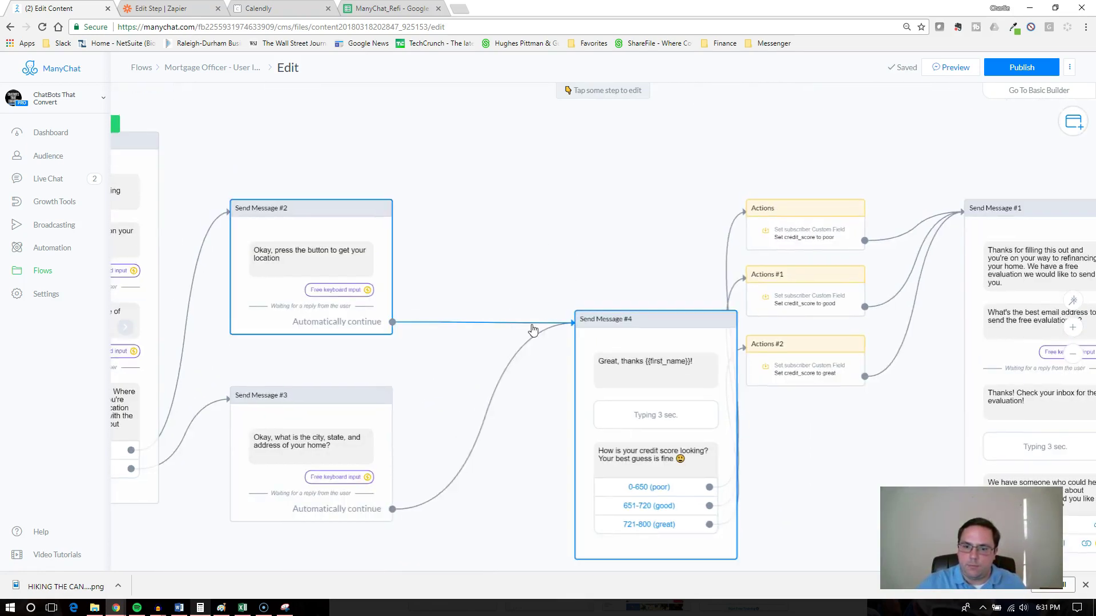
# Step: Delete the connection from Send Message #2 to Send Message #4 and disable Send Message #2's Continue to another step option
pyautogui.click(495, 332)
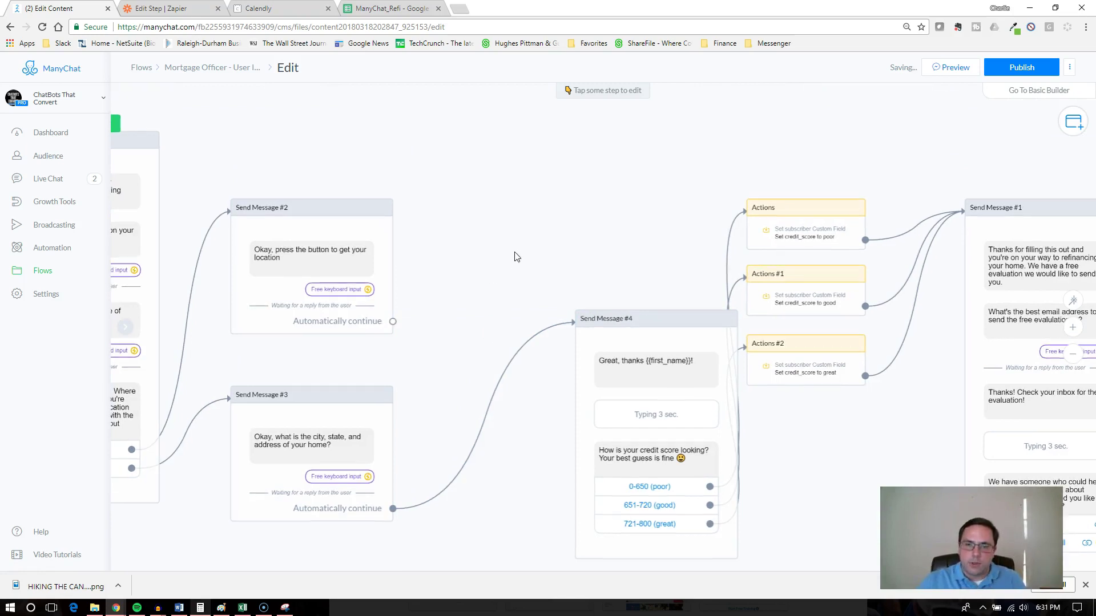
pyautogui.click(334, 258)
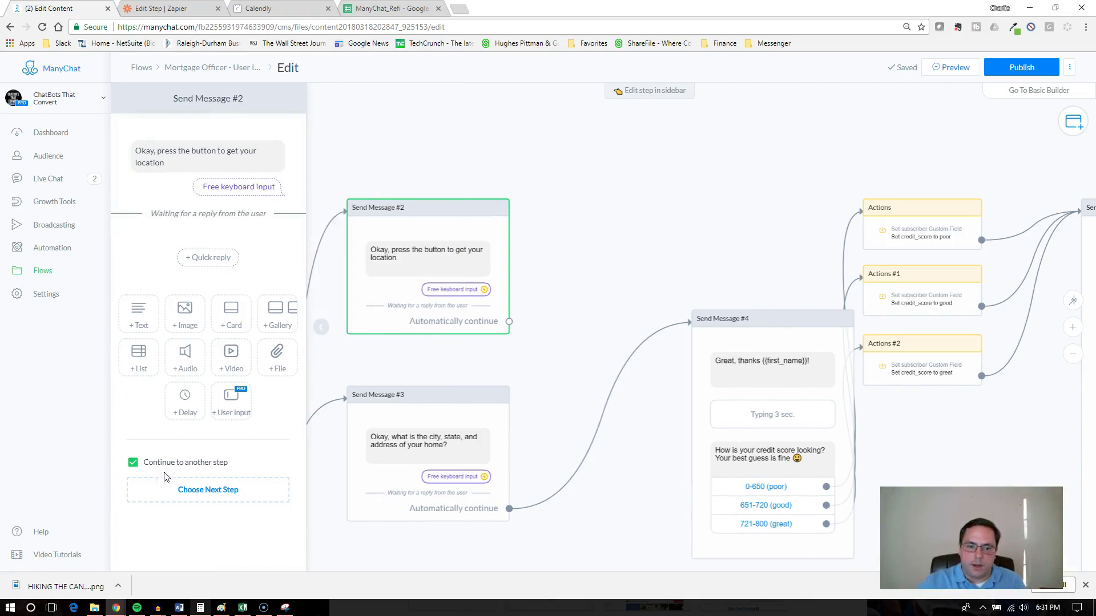
pyautogui.click(134, 464)
pyautogui.click(271, 223)
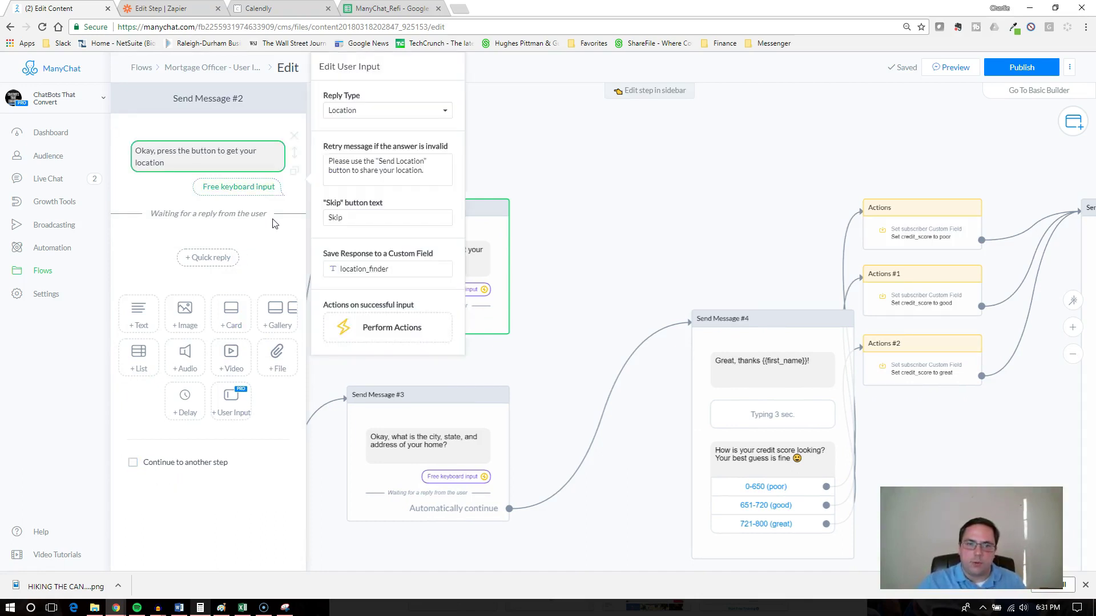
pyautogui.click(608, 117)
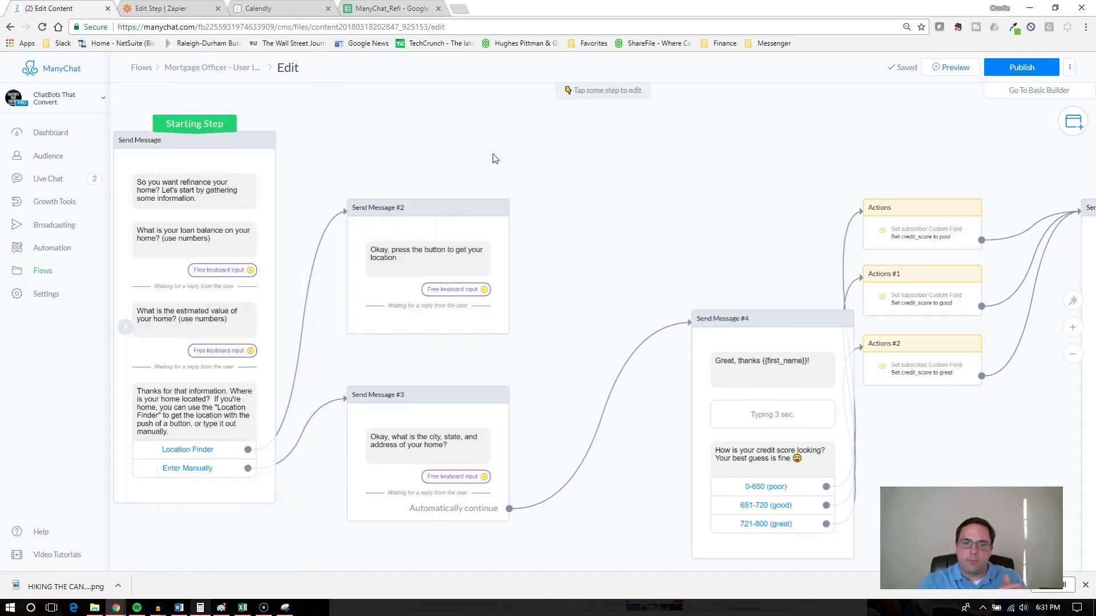
# Step: Enable Continue to another step on Send Message #2 and connect it to Send Message #4
pyautogui.click(437, 231)
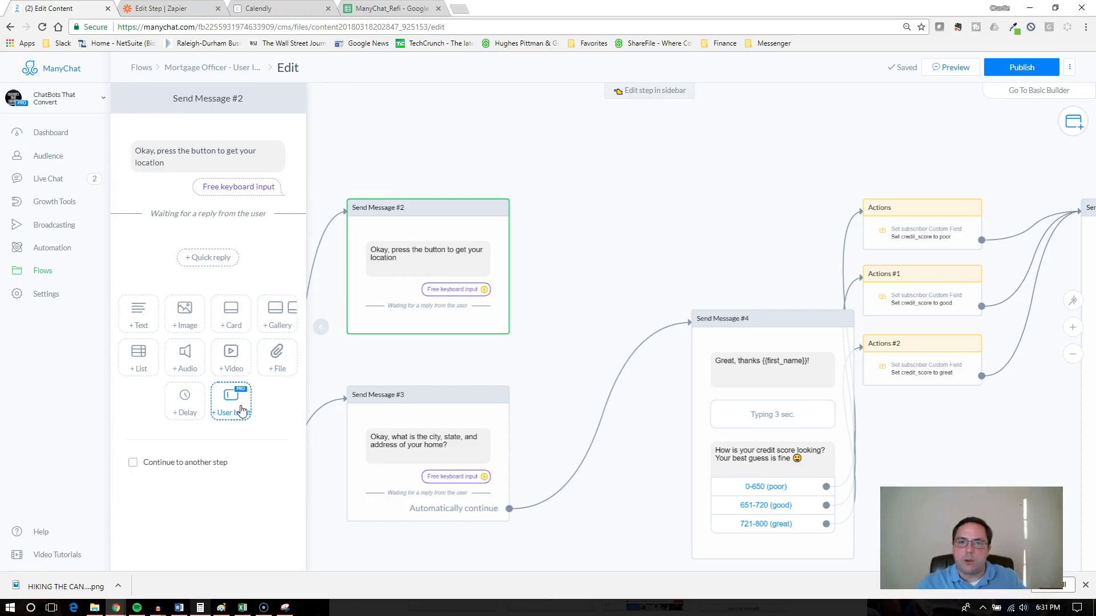
pyautogui.click(133, 464)
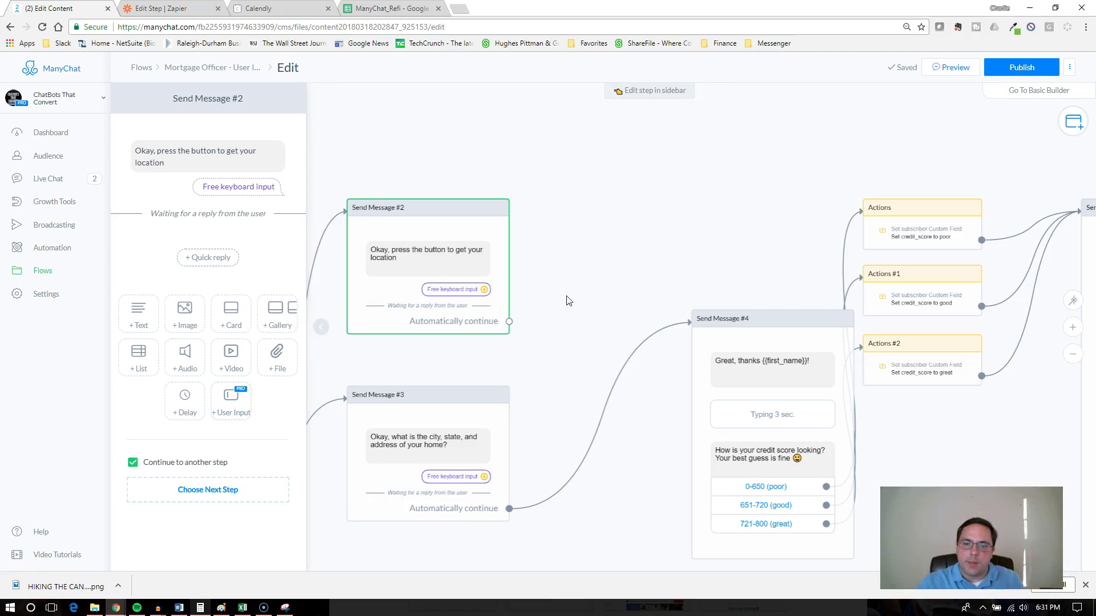
pyautogui.moveTo(509, 322); pyautogui.dragTo(700, 321)
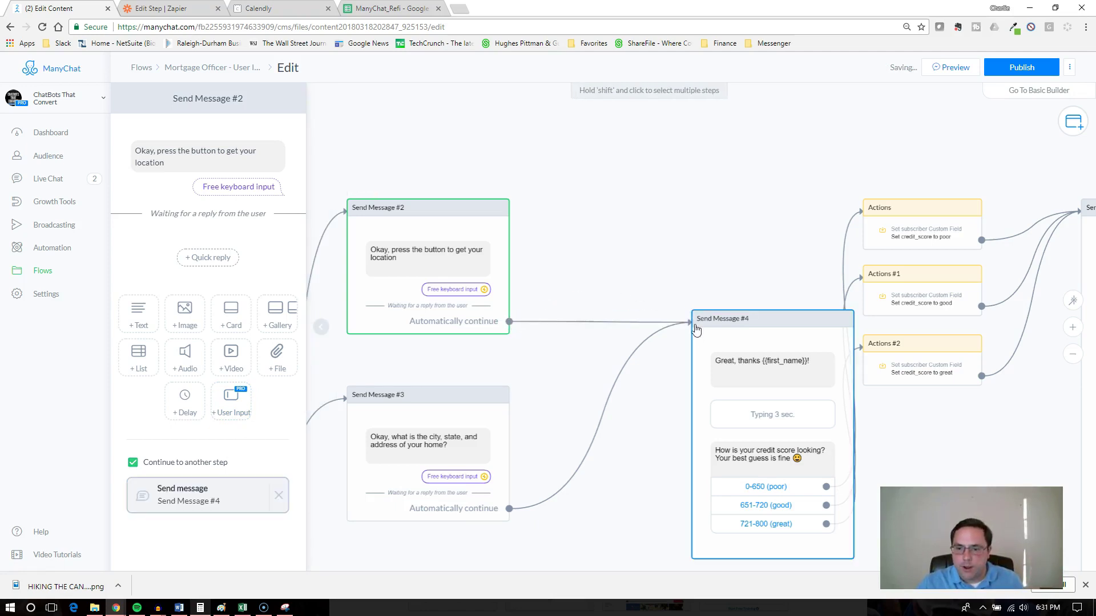
# Step: Automatically rearrange all the steps of the flow
pyautogui.moveTo(701, 251); pyautogui.dragTo(618, 213)
pyautogui.moveTo(690, 222); pyautogui.dragTo(583, 168)
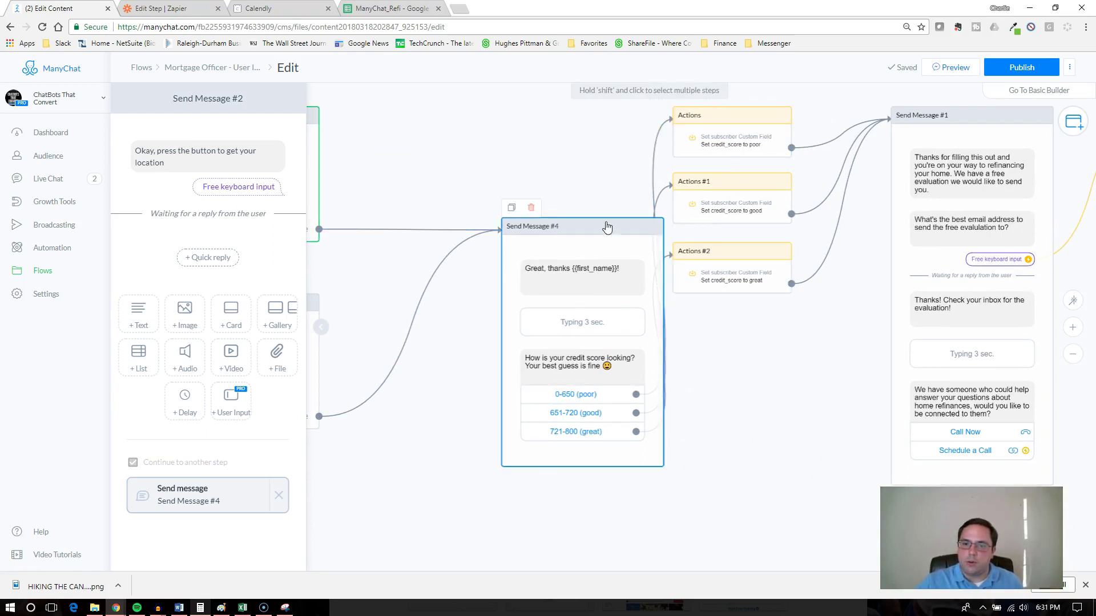
pyautogui.click(1074, 304)
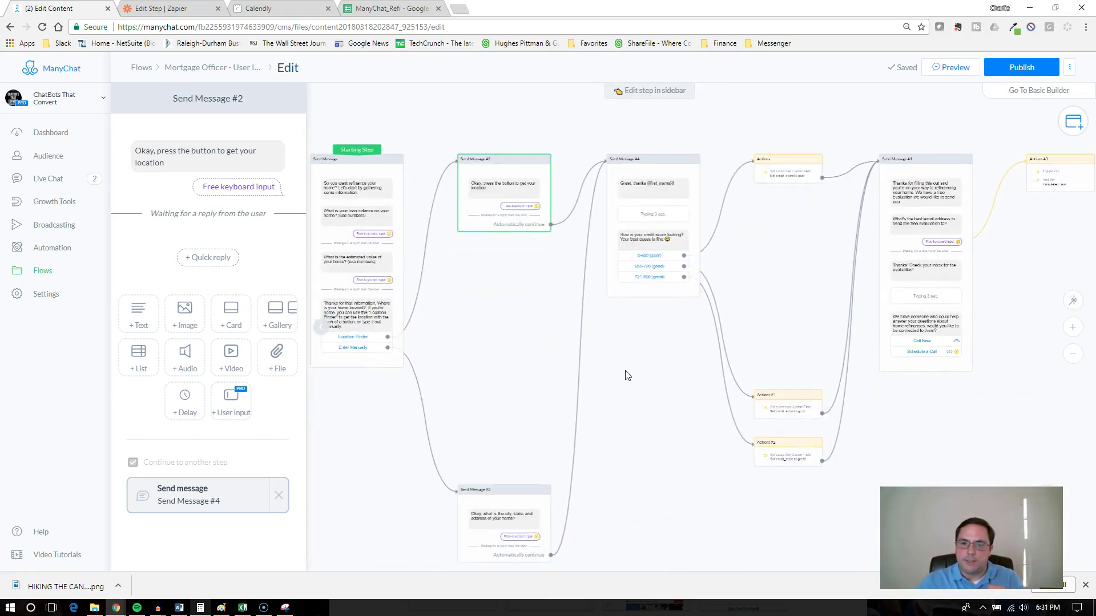
# Step: Remove the First Name variable and the exclamation mark from Send Message #4's greeting, leaving "Great, thanks"
pyautogui.scroll(5, 582, 440)
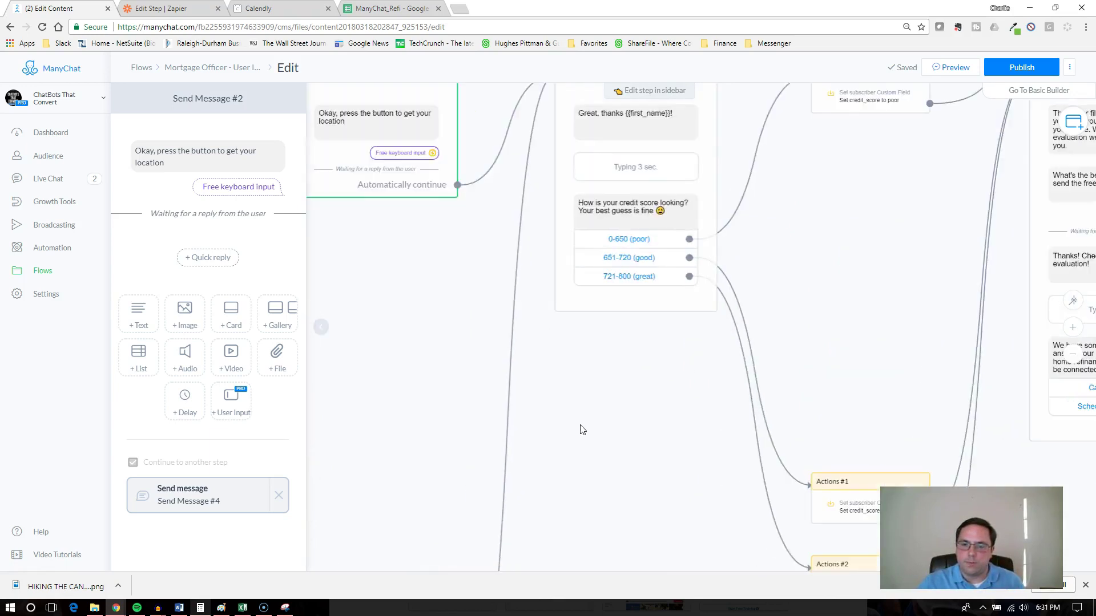
pyautogui.click(644, 213)
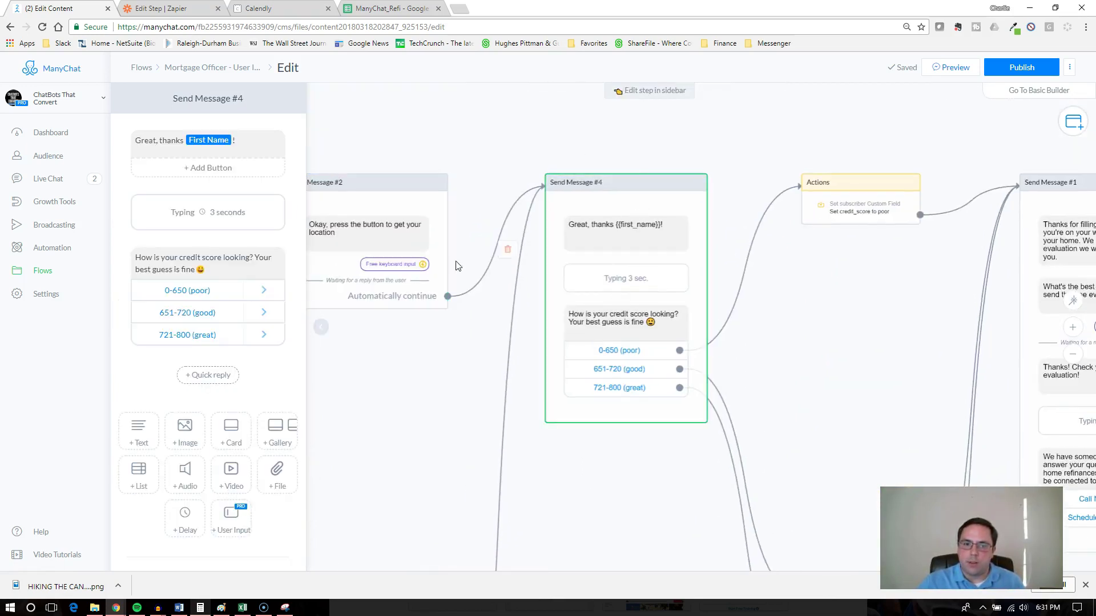
pyautogui.click(189, 142)
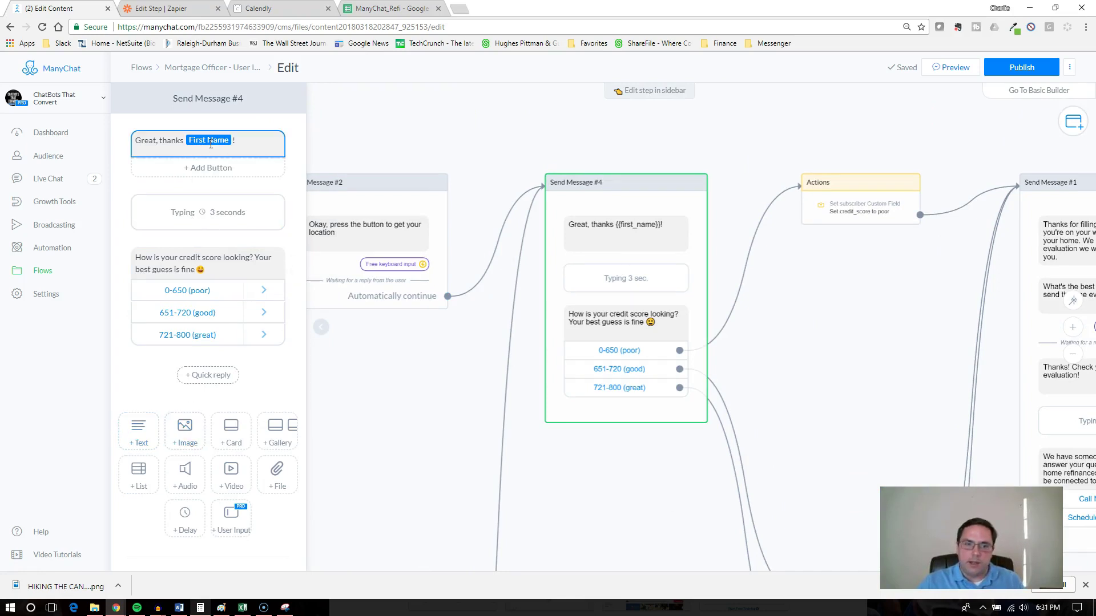
pyautogui.click(184, 139)
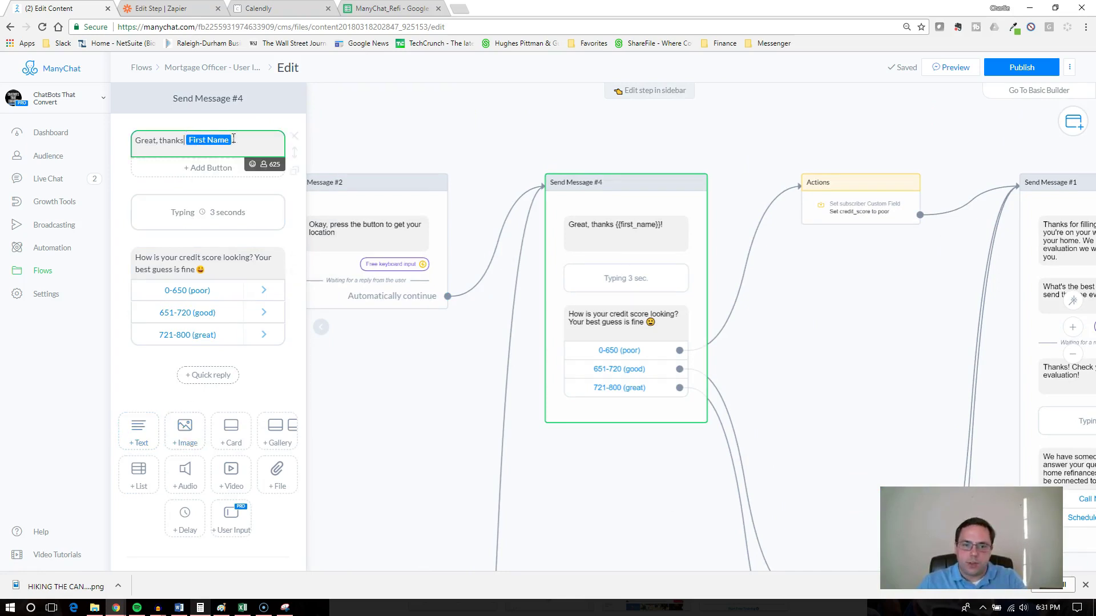
pyautogui.press('BackSpace')
pyautogui.press('BackSpace')
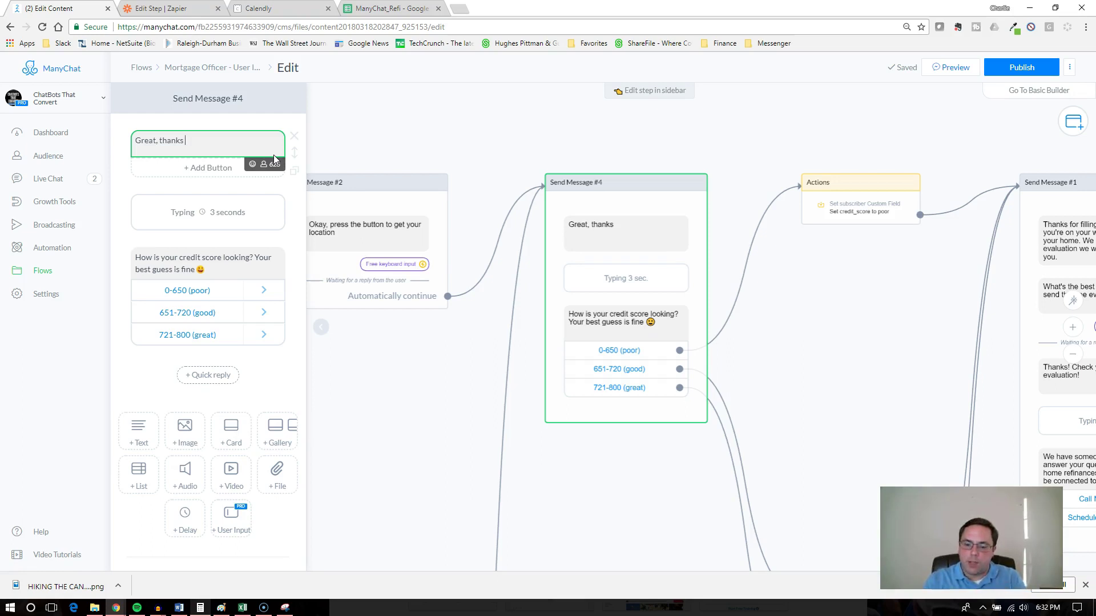
# Step: Insert the First Name variable after "Great, thanks" in Send Message #4, followed by a smiling face emoji
pyautogui.click(264, 164)
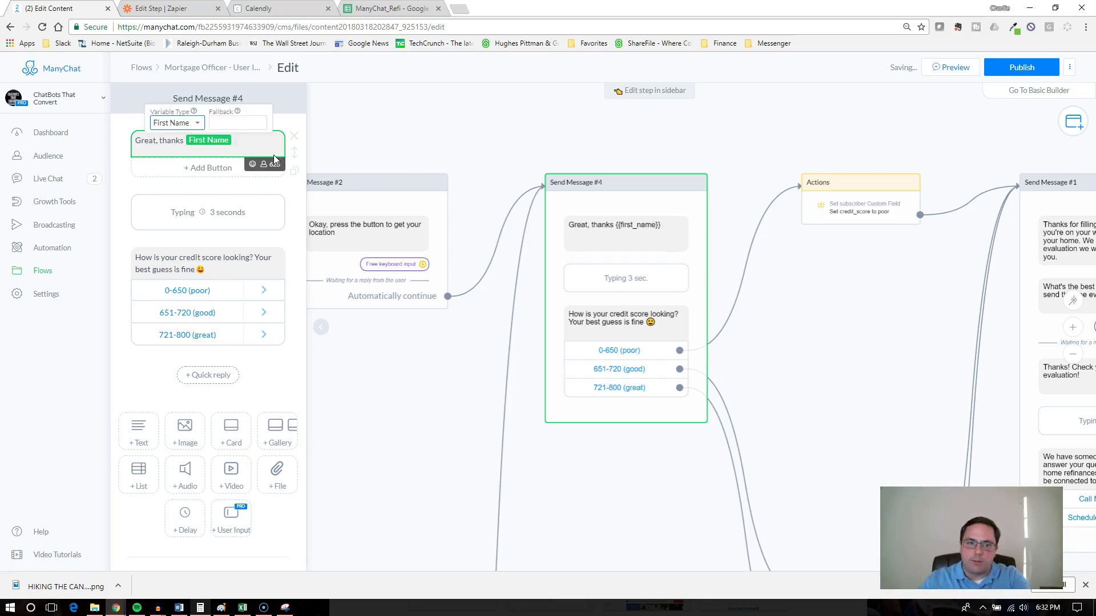
pyautogui.click(192, 124)
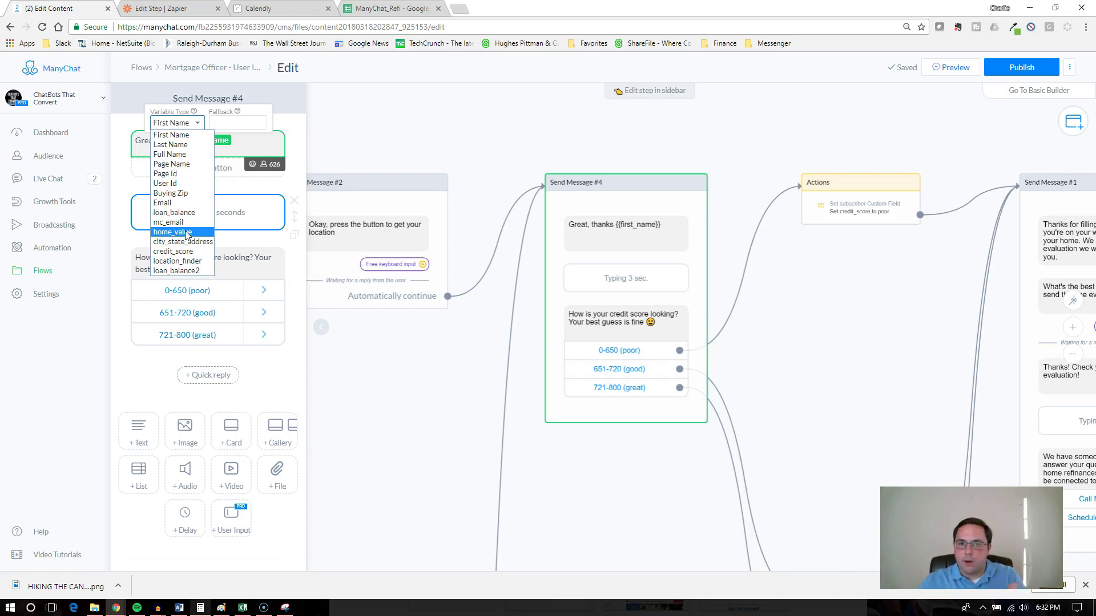
pyautogui.click(256, 146)
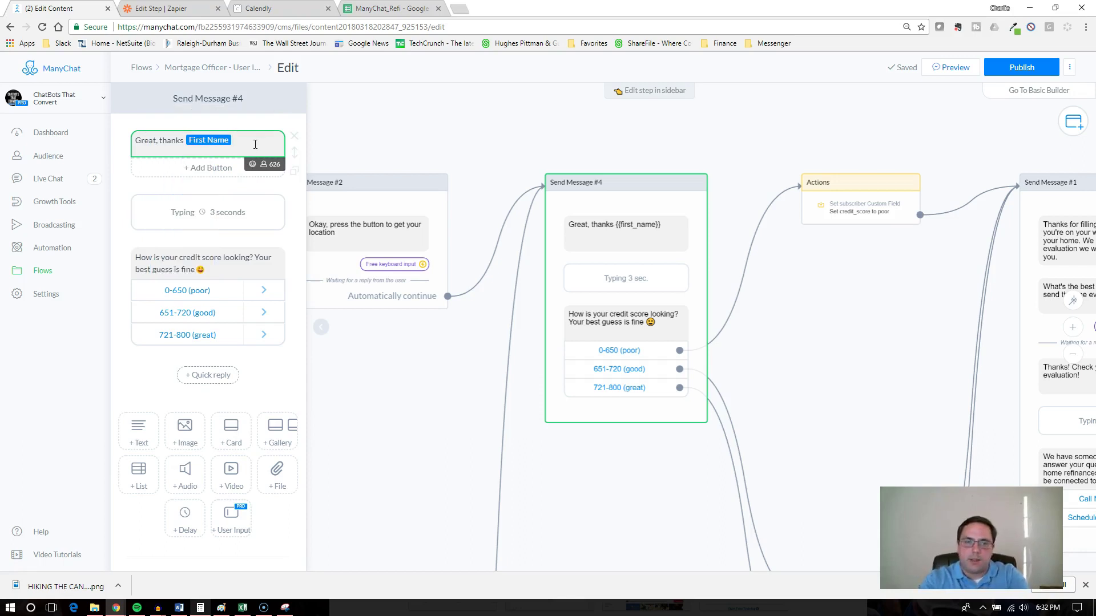
pyautogui.click(252, 163)
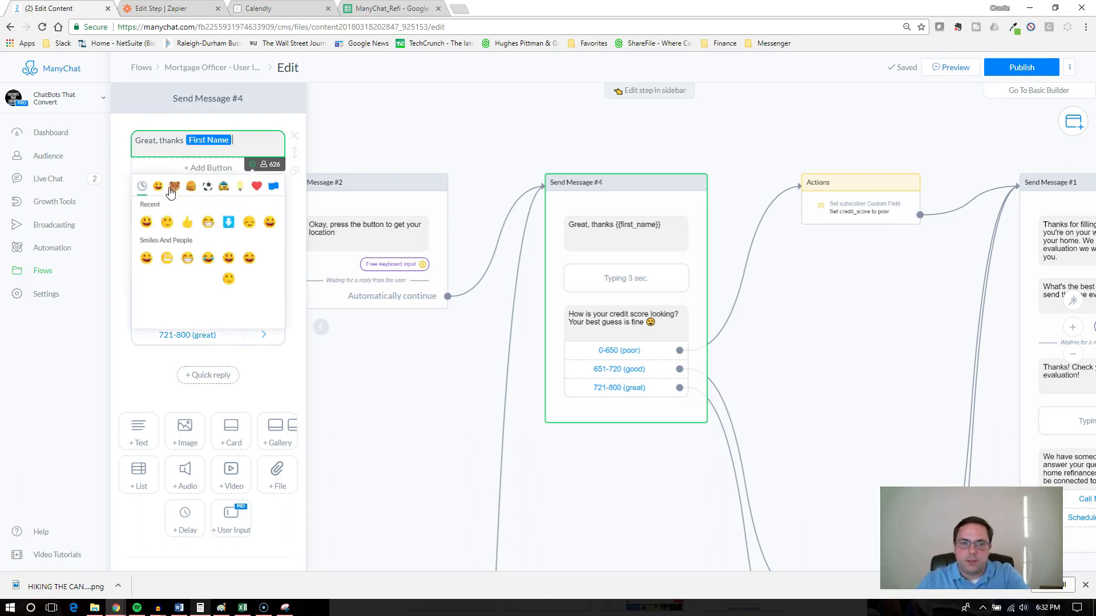
pyautogui.click(147, 222)
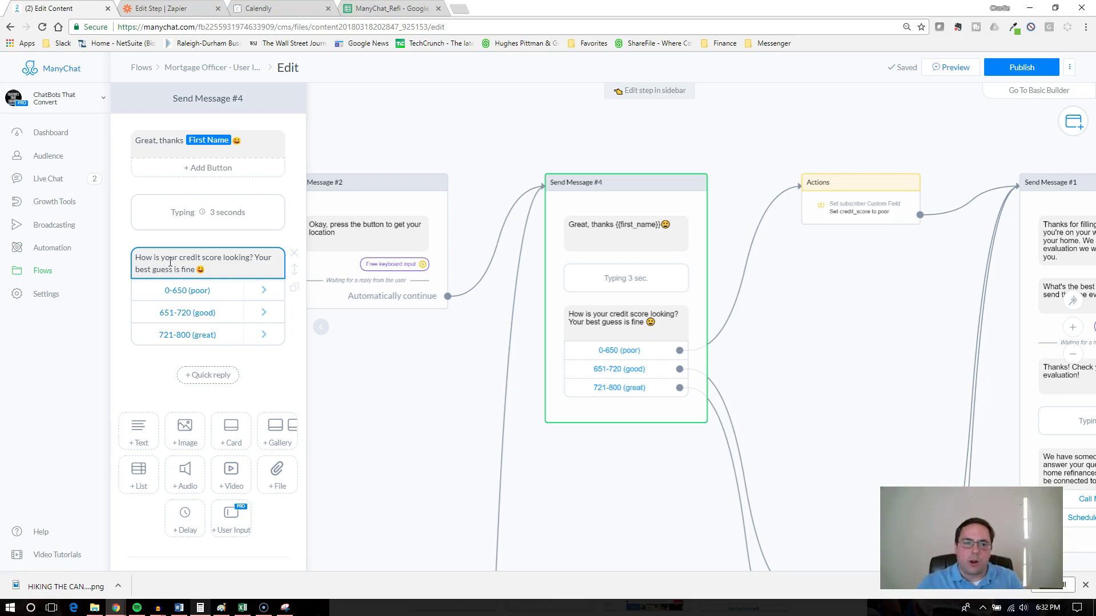
# Step: Review the three credit score answer buttons in Send Message #4 and trace which custom field action each one leads to
pyautogui.click(205, 291)
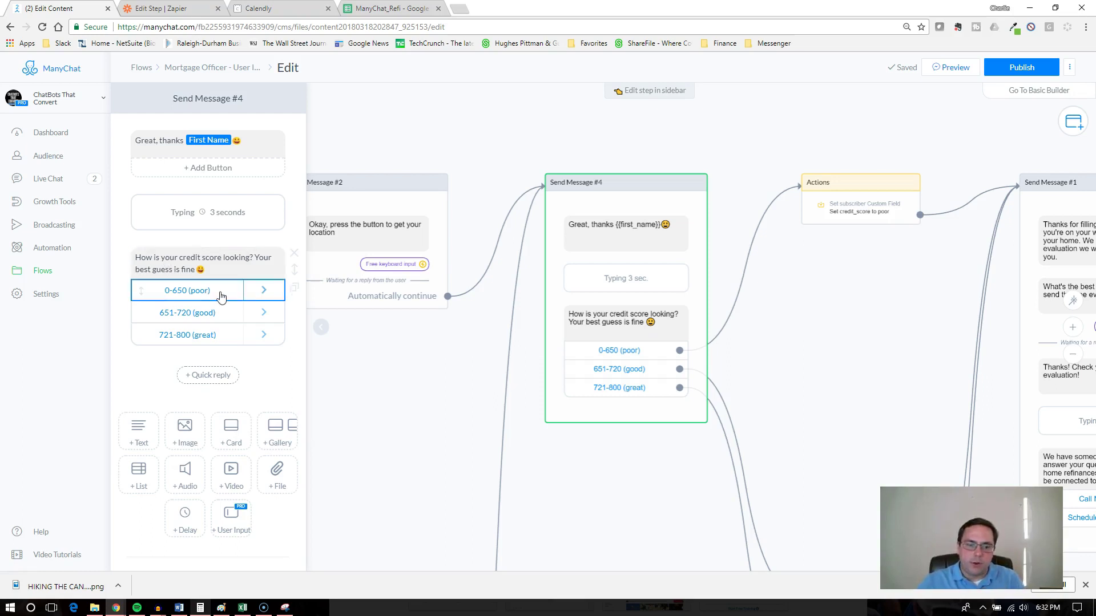
pyautogui.click(207, 316)
pyautogui.click(208, 337)
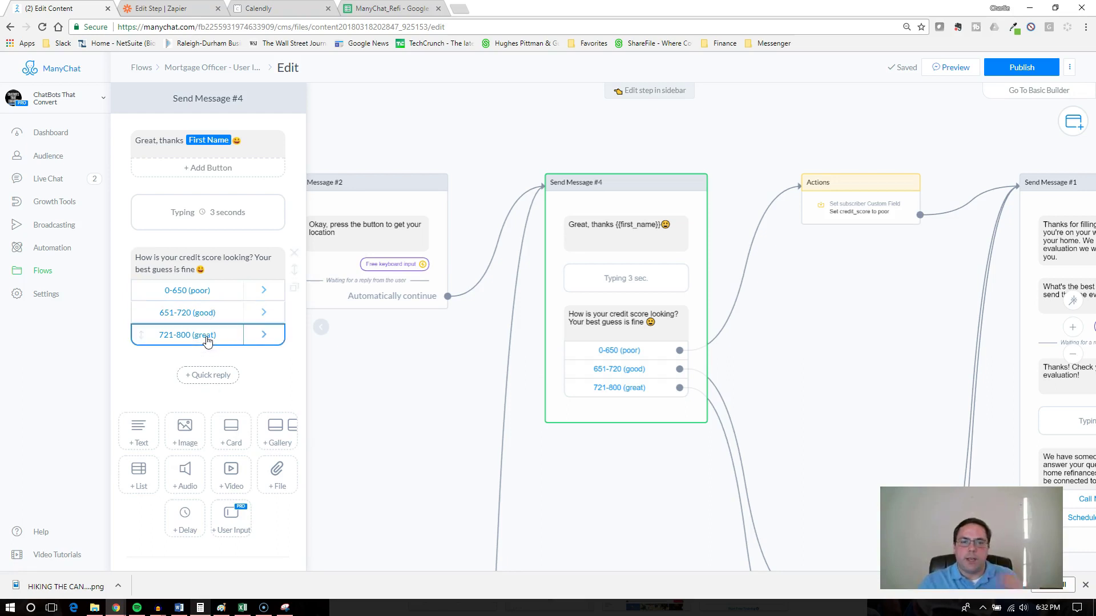
pyautogui.click(403, 364)
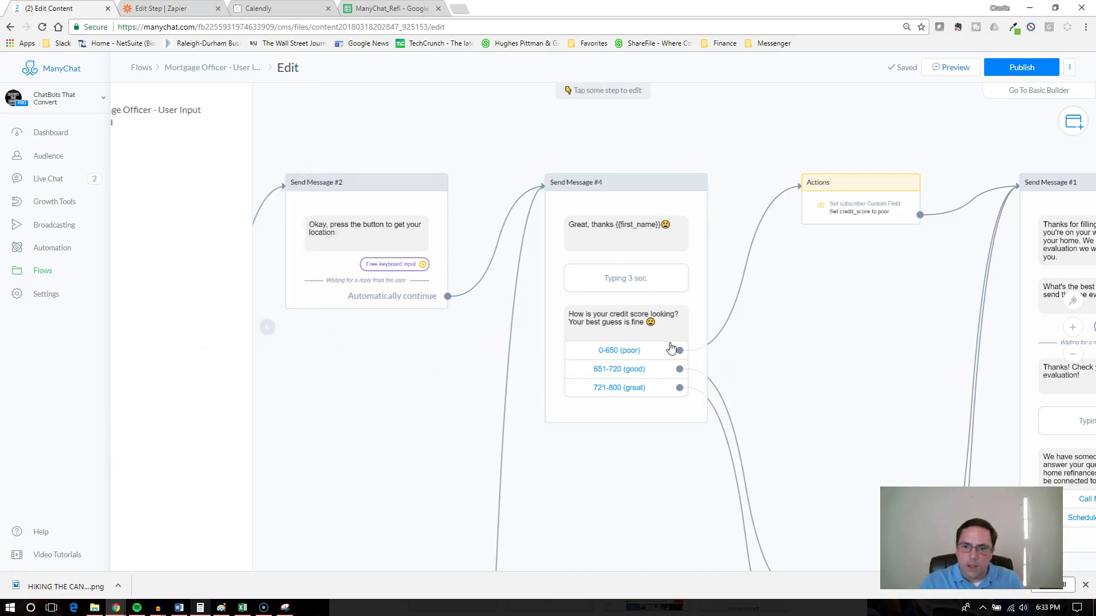
pyautogui.moveTo(741, 315); pyautogui.dragTo(518, 222)
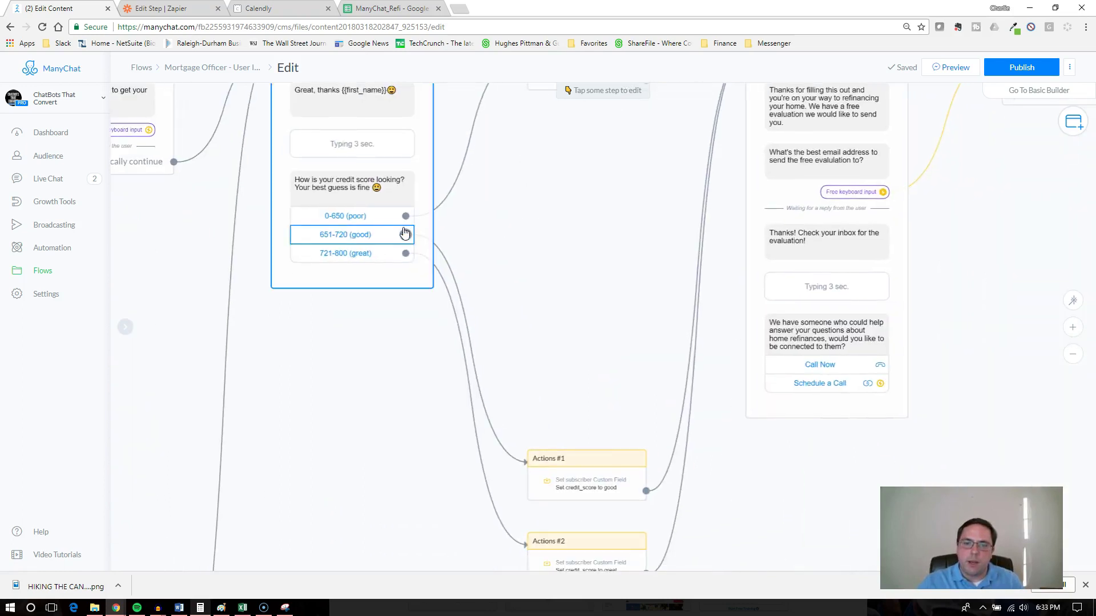
pyautogui.moveTo(526, 210); pyautogui.dragTo(530, 324)
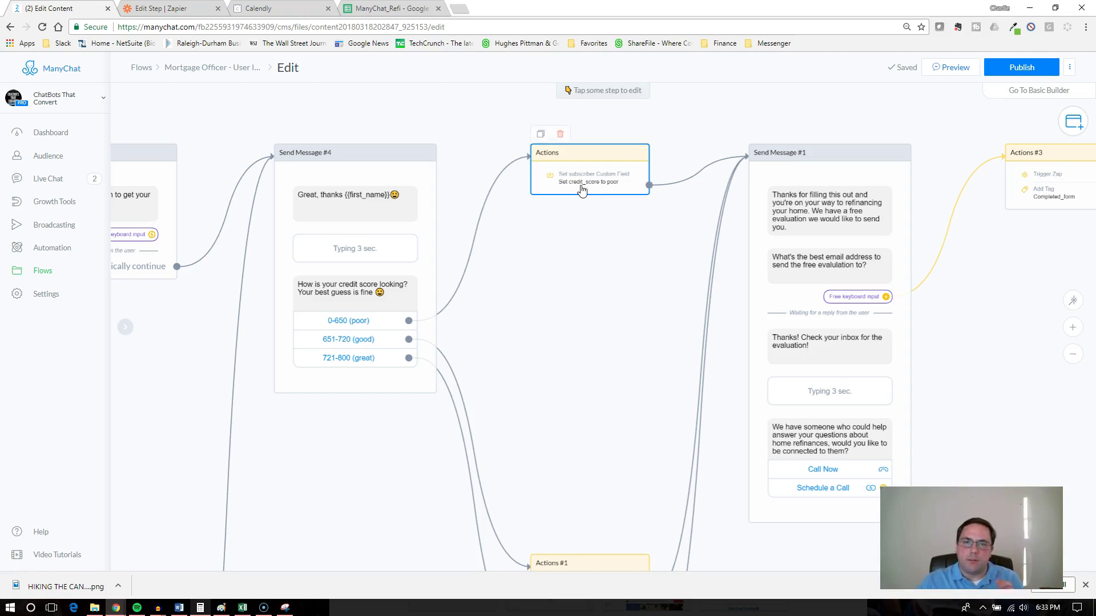
# Step: Open the user input settings of the estimated home value question in the first Send Message step
pyautogui.moveTo(177, 325); pyautogui.dragTo(475, 240)
pyautogui.moveTo(425, 293); pyautogui.dragTo(544, 295)
pyautogui.click(345, 276)
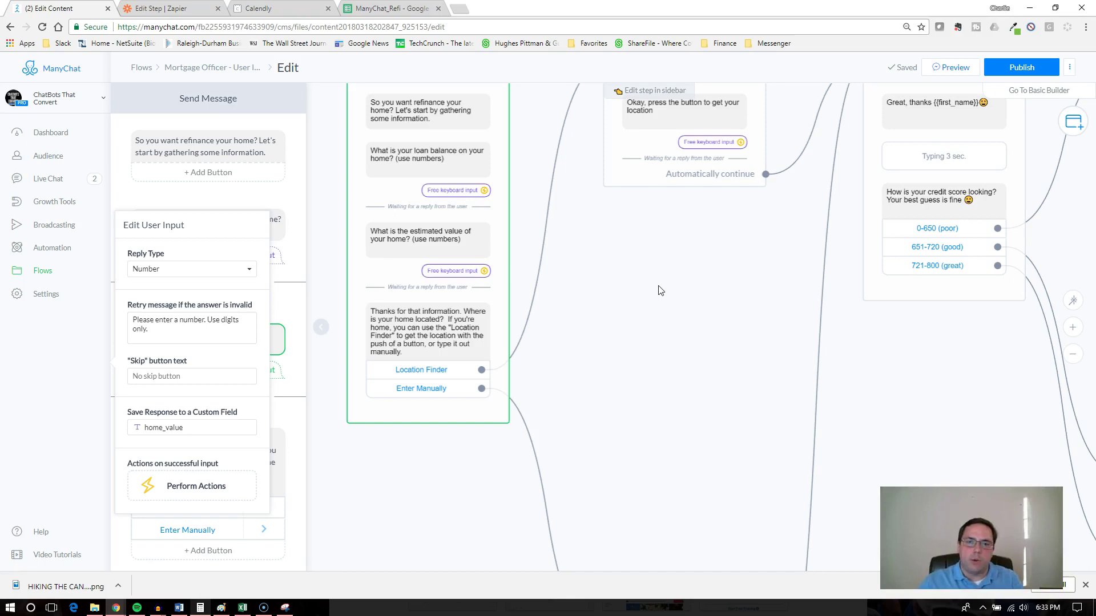
# Step: Inspect the 0-650 (poor) answer button in Send Message #4 and open the Actions step it leads to
pyautogui.moveTo(654, 294); pyautogui.dragTo(281, 374)
pyautogui.moveTo(765, 257); pyautogui.dragTo(611, 335)
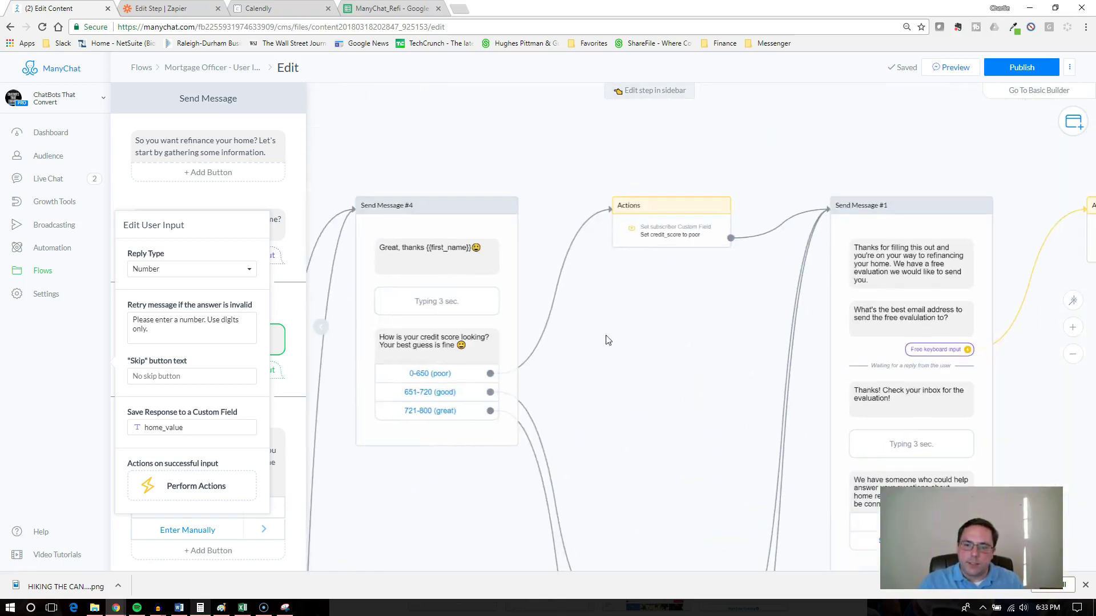
pyautogui.click(439, 381)
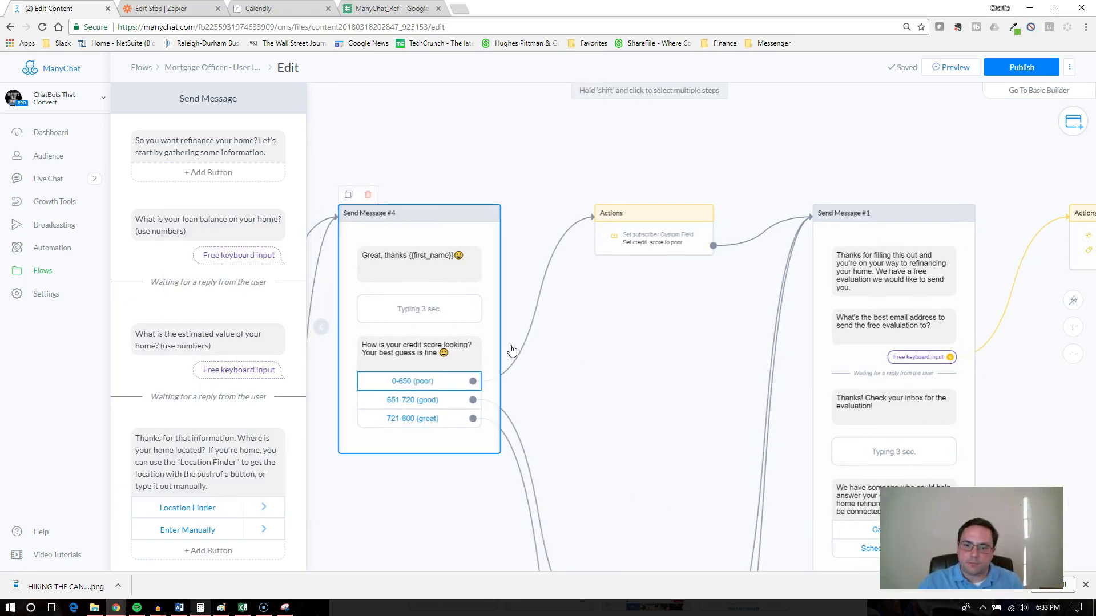
pyautogui.click(628, 217)
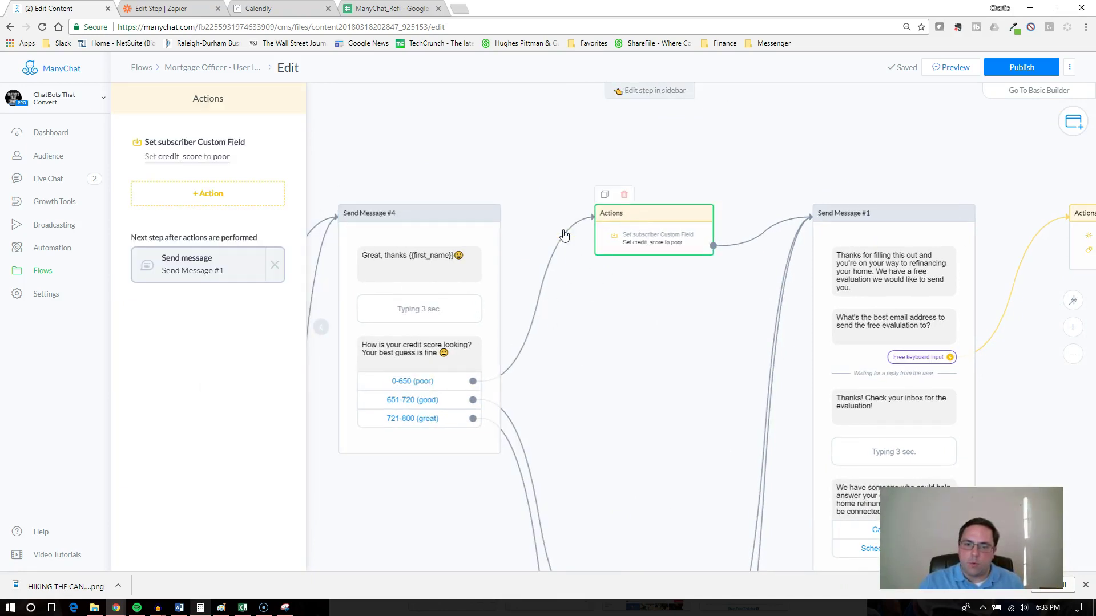
pyautogui.click(438, 381)
pyautogui.click(438, 381)
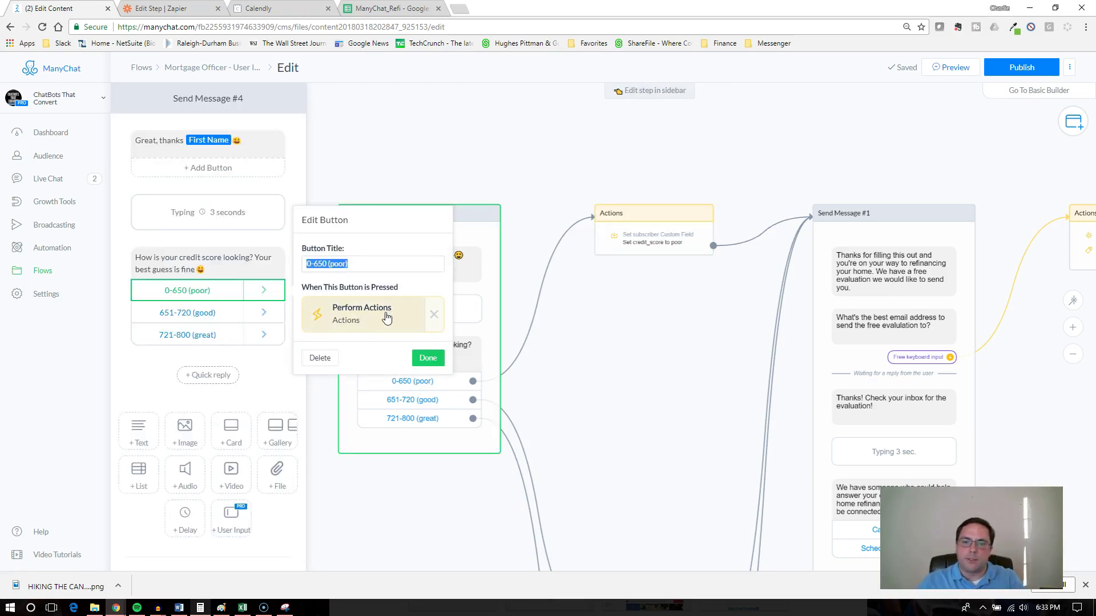
pyautogui.click(641, 259)
pyautogui.click(639, 231)
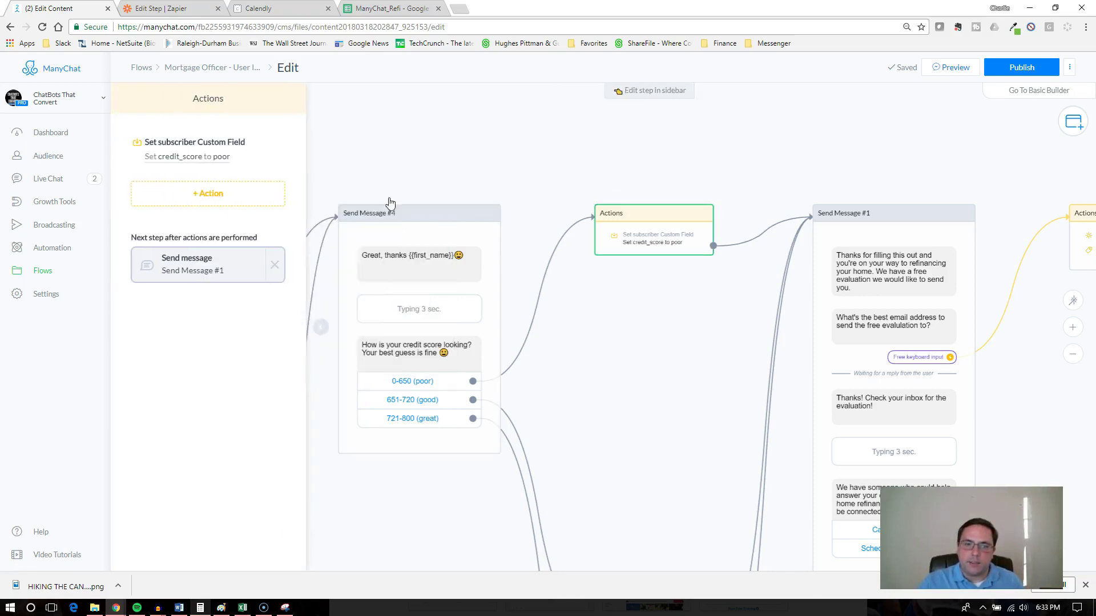
# Step: Open the Set subscriber Custom Field action for the poor answer and inspect its custom field and value
pyautogui.click(192, 150)
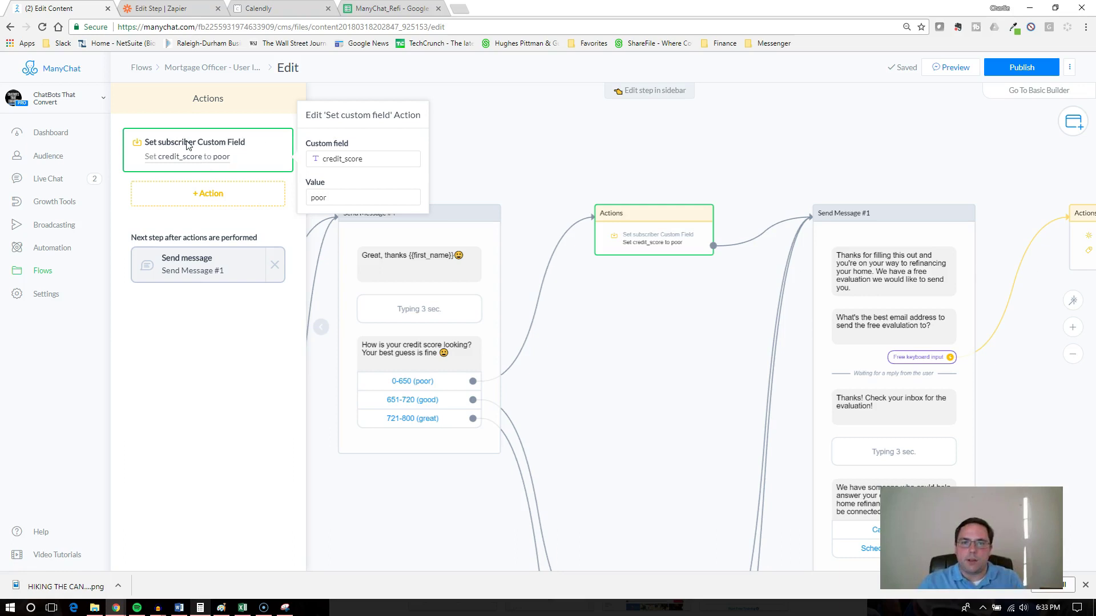
pyautogui.click(379, 159)
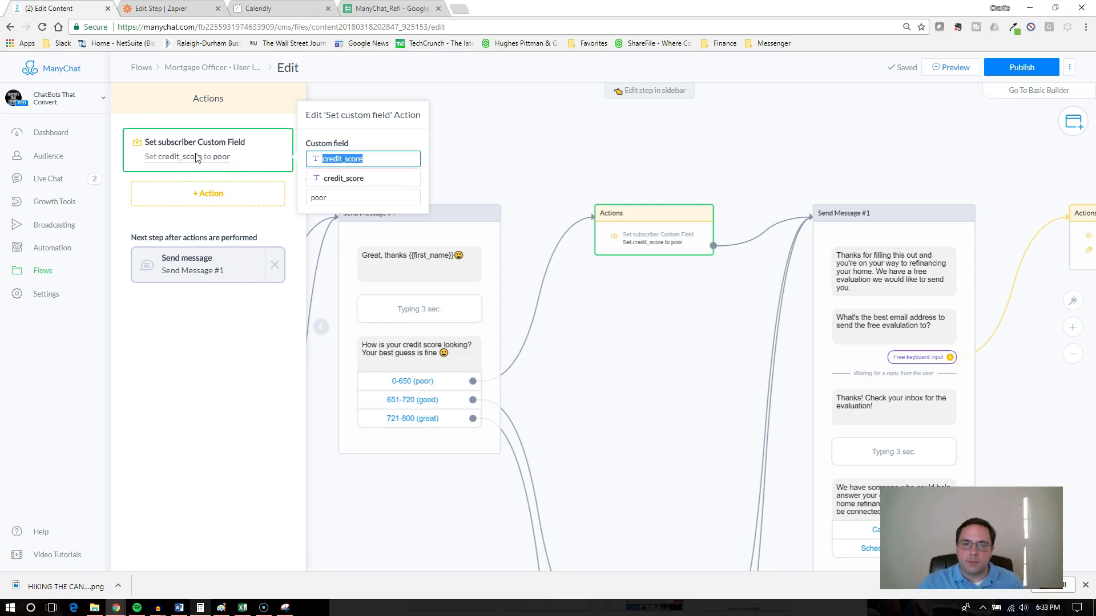
pyautogui.click(381, 167)
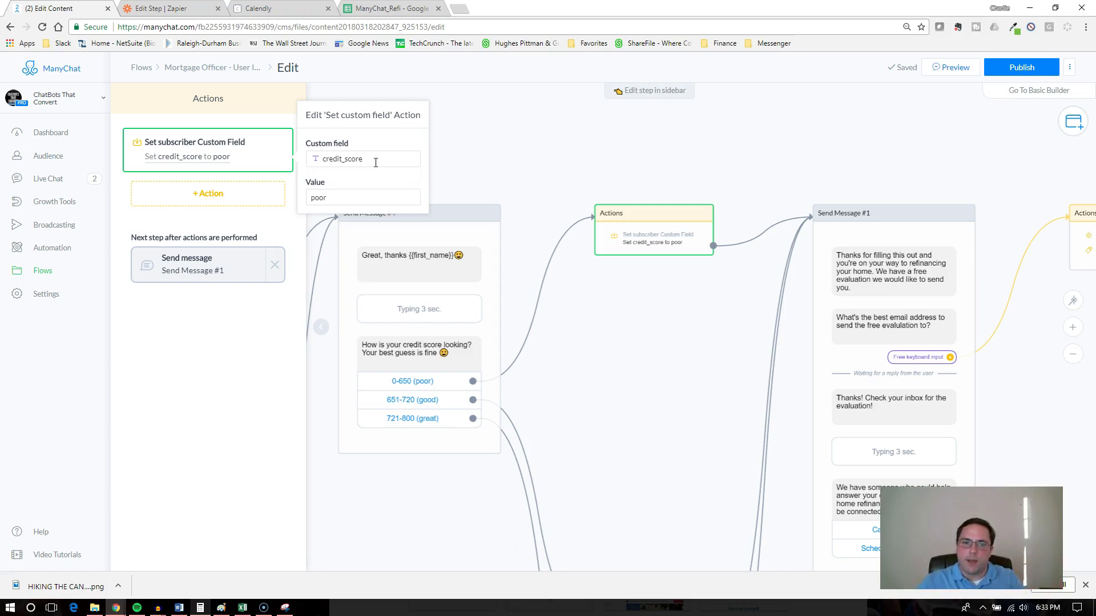
pyautogui.click(340, 198)
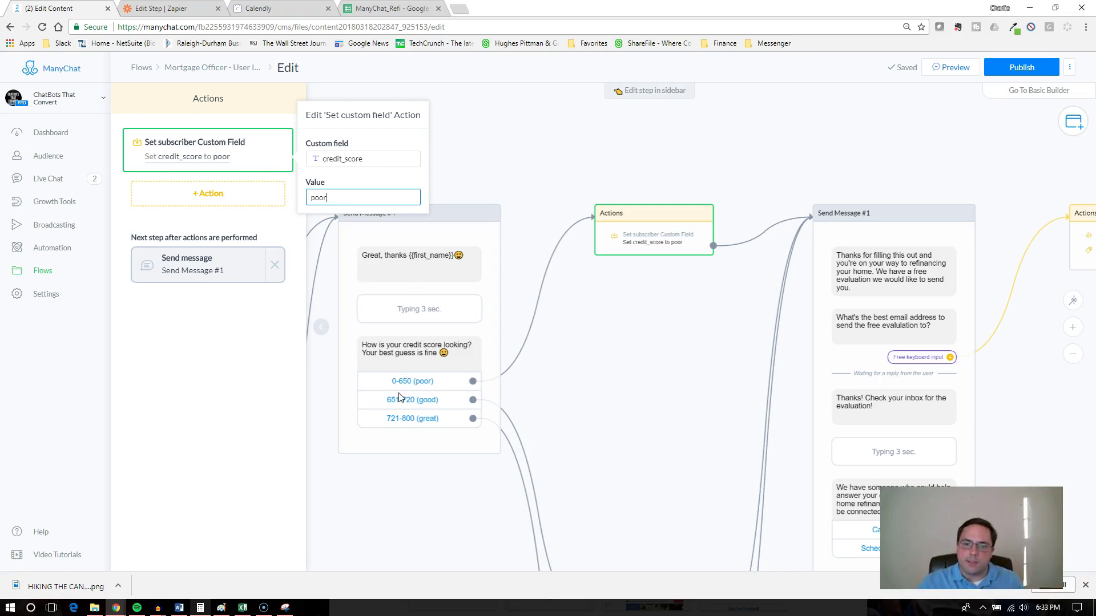
# Step: Replace the credit_score action's value with a trial entry and restore it to "poor"
pyautogui.moveTo(338, 198); pyautogui.dragTo(289, 200)
pyautogui.write('crap')
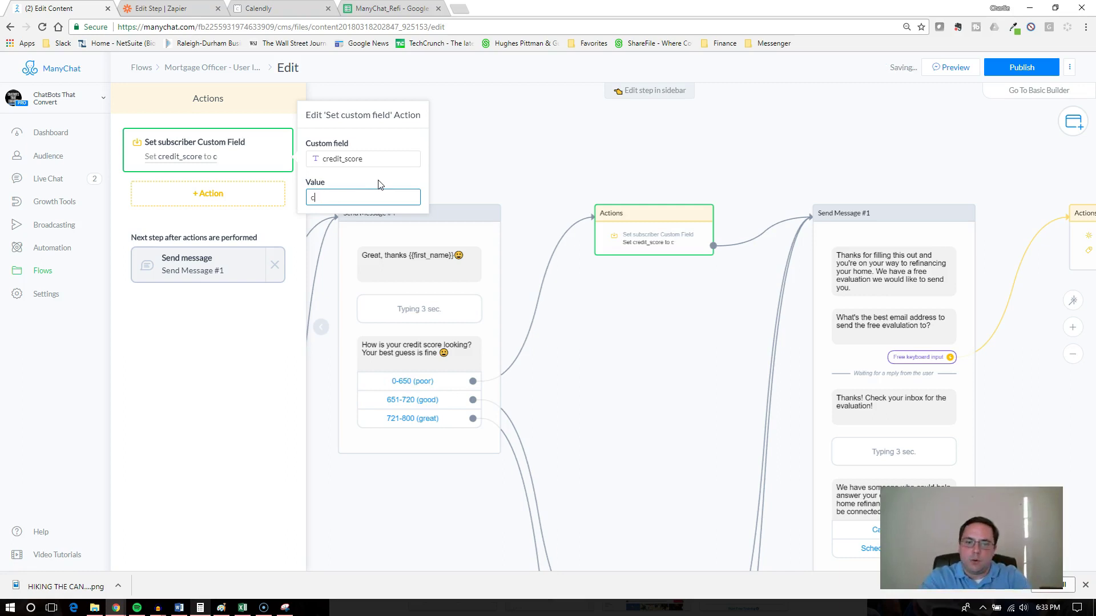
pyautogui.press('BackSpace')
pyautogui.press('BackSpace')
pyautogui.press('BackSpace')
pyautogui.press('BackSpace')
pyautogui.write('oor')
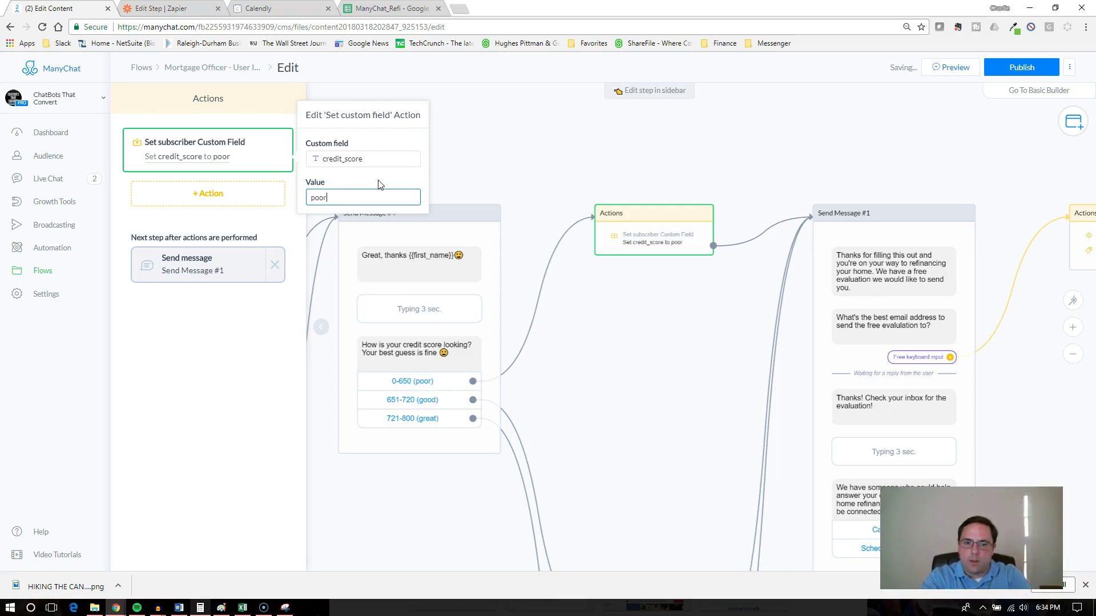
# Step: Trace the good and great credit score answers to Actions #1 and Actions #2, and the poor answer's action to Send Message #1
pyautogui.click(523, 271)
pyautogui.moveTo(592, 327); pyautogui.dragTo(546, 265)
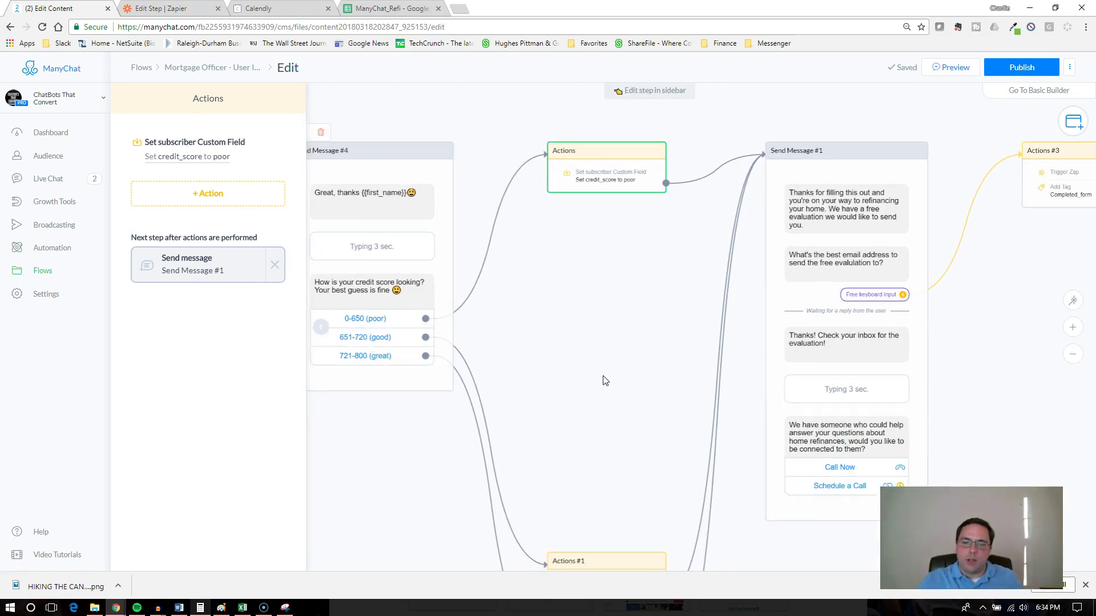
pyautogui.scroll(-3, 601, 379)
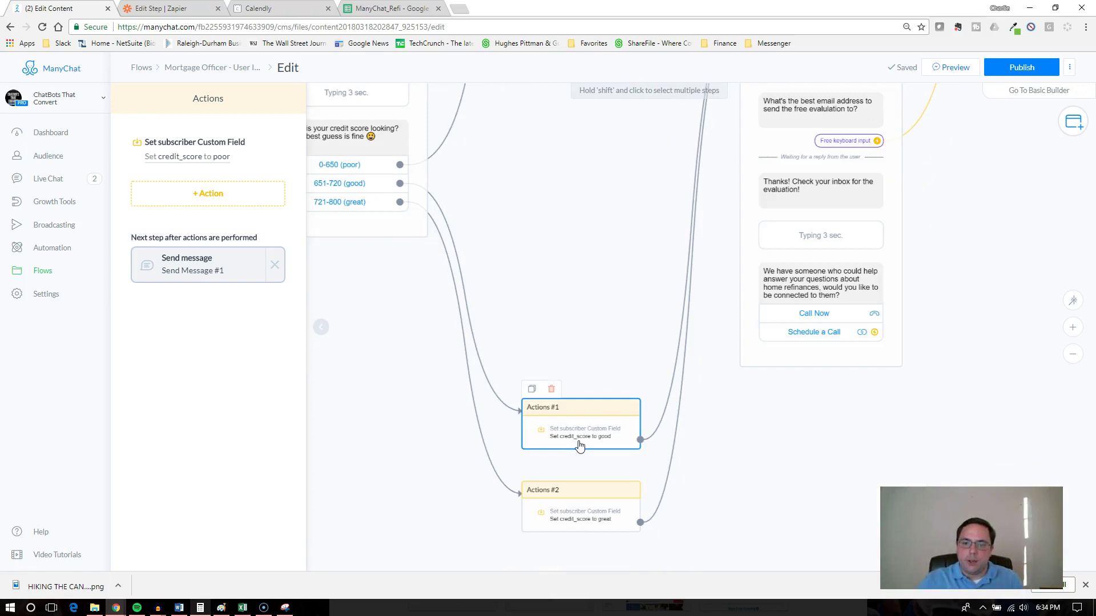
pyautogui.scroll(-2, 573, 262)
pyautogui.scroll(1, 528, 234)
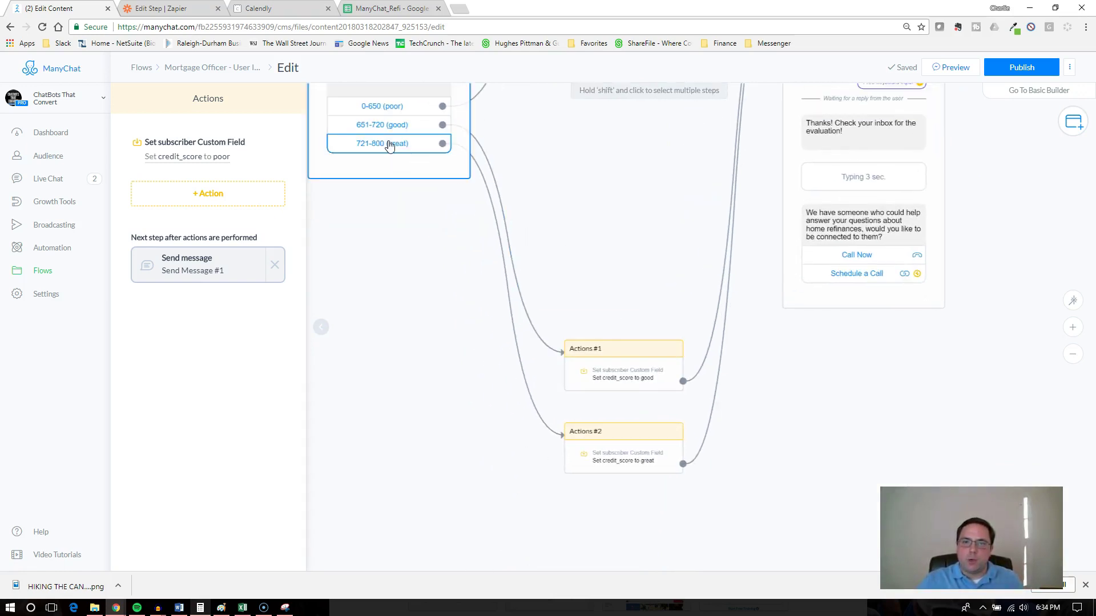
pyautogui.scroll(1, 571, 325)
pyautogui.scroll(5, 541, 331)
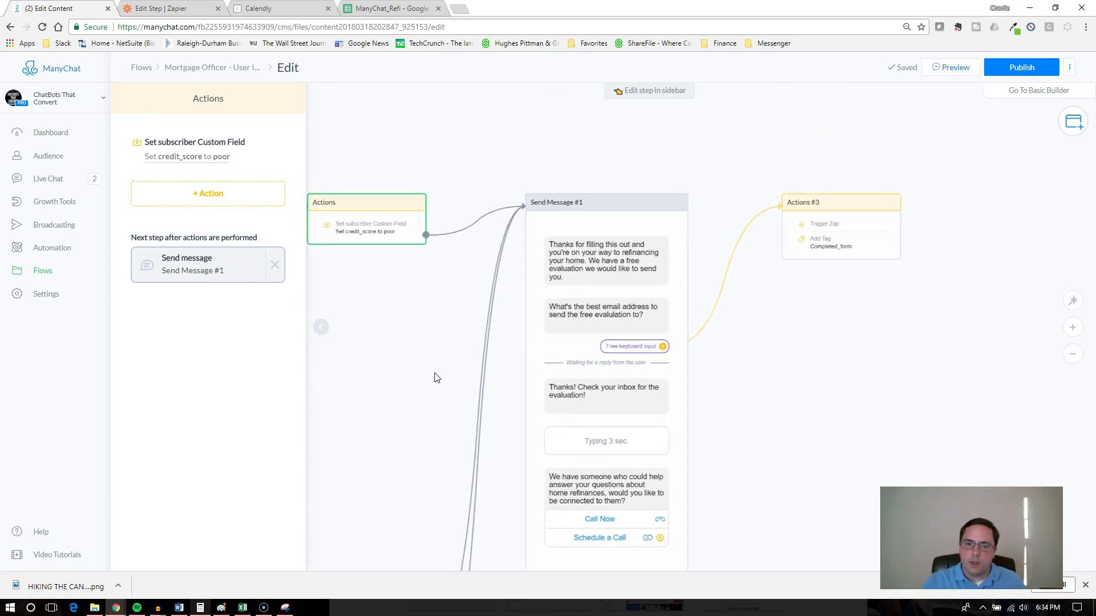
pyautogui.hscroll(-1, 402, 229)
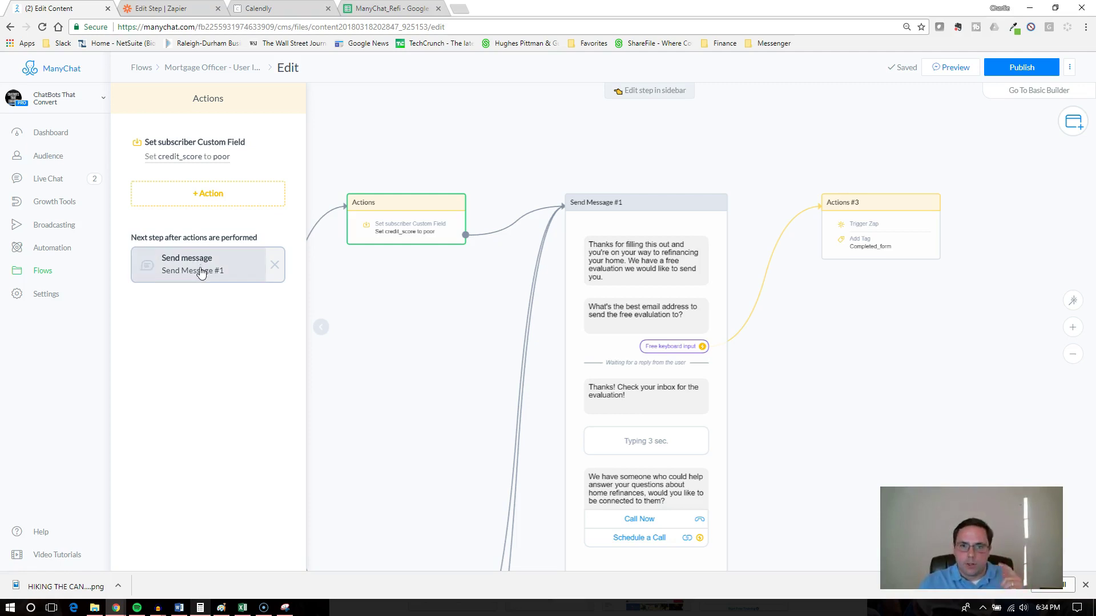
# Step: Move Send Message #1 slightly closer to Actions #3 and follow the connections from Actions #1 and Actions #2 into it
pyautogui.moveTo(679, 225); pyautogui.dragTo(702, 195)
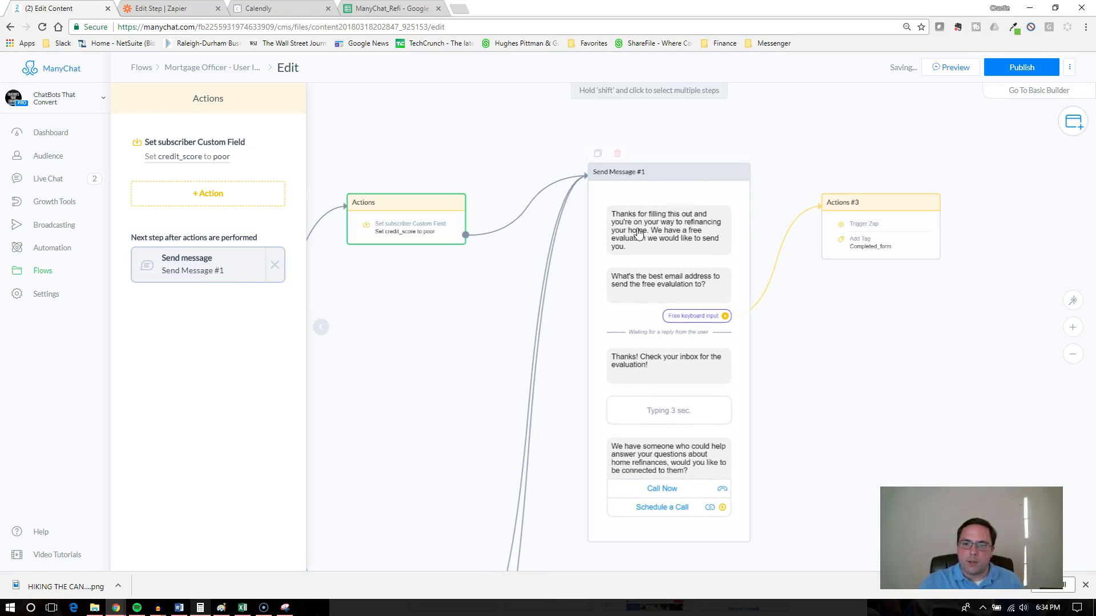
pyautogui.scroll(-5, 457, 382)
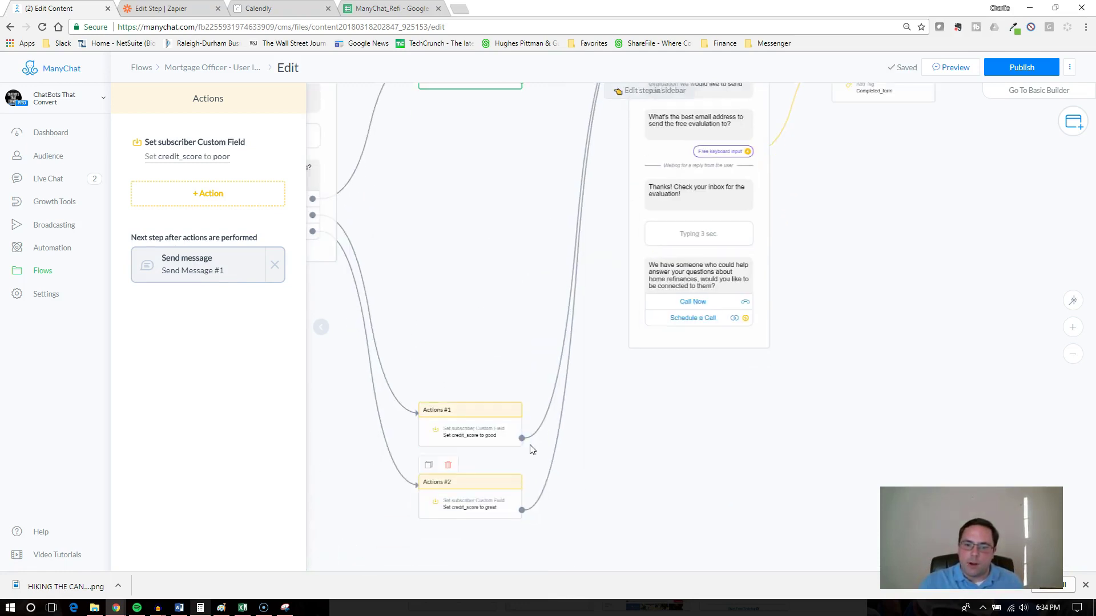
pyautogui.moveTo(614, 137); pyautogui.dragTo(488, 353)
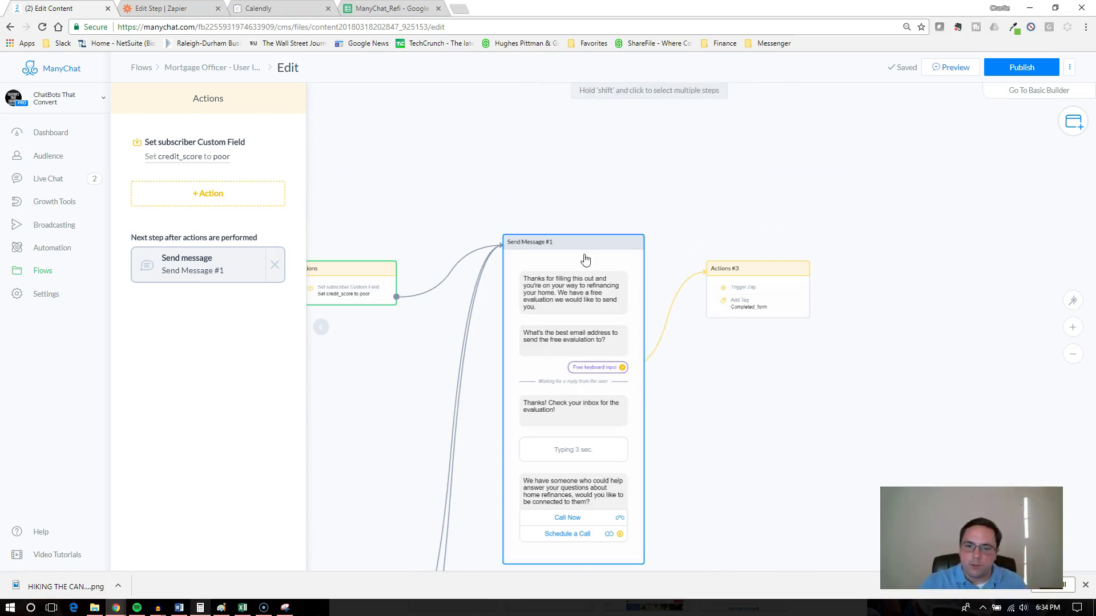
# Step: Open Send Message #1 for editing and review its thank-you text, email question and call buttons
pyautogui.click(566, 297)
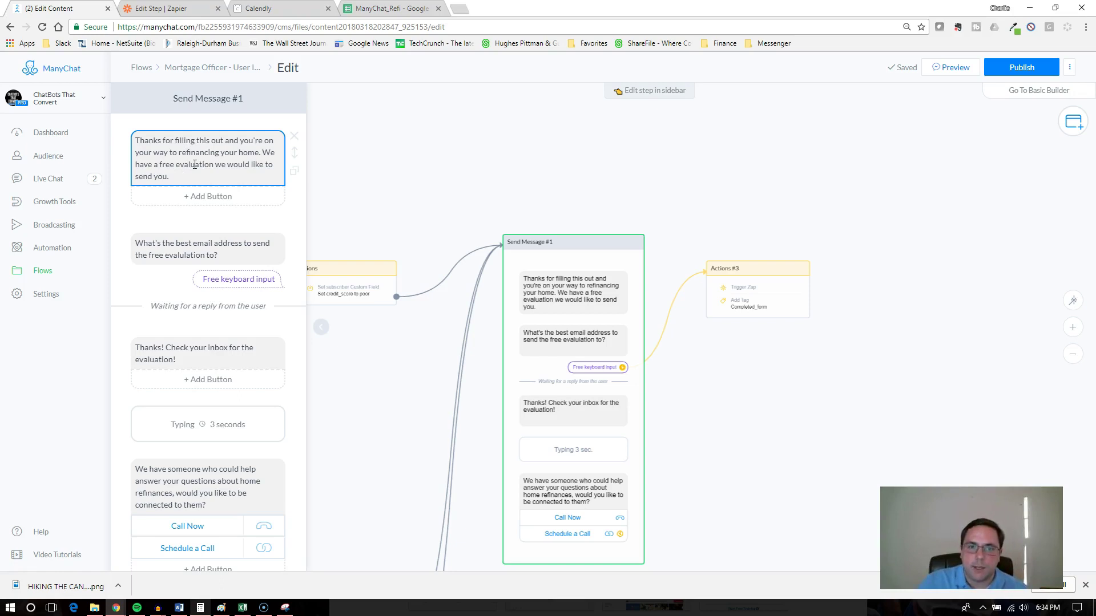
pyautogui.scroll(-1, 195, 165)
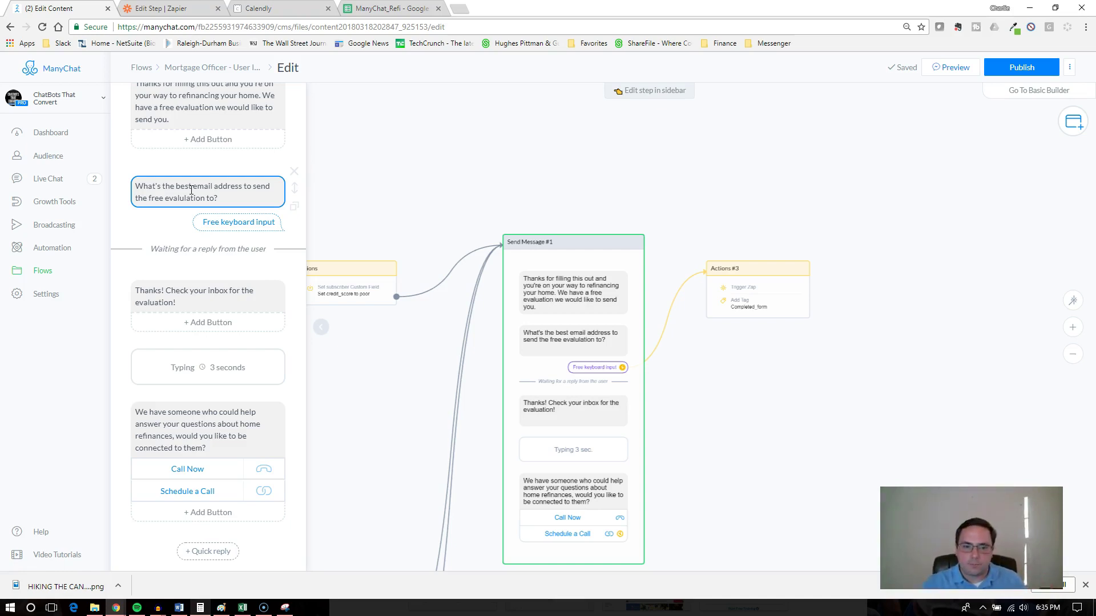
pyautogui.click(219, 193)
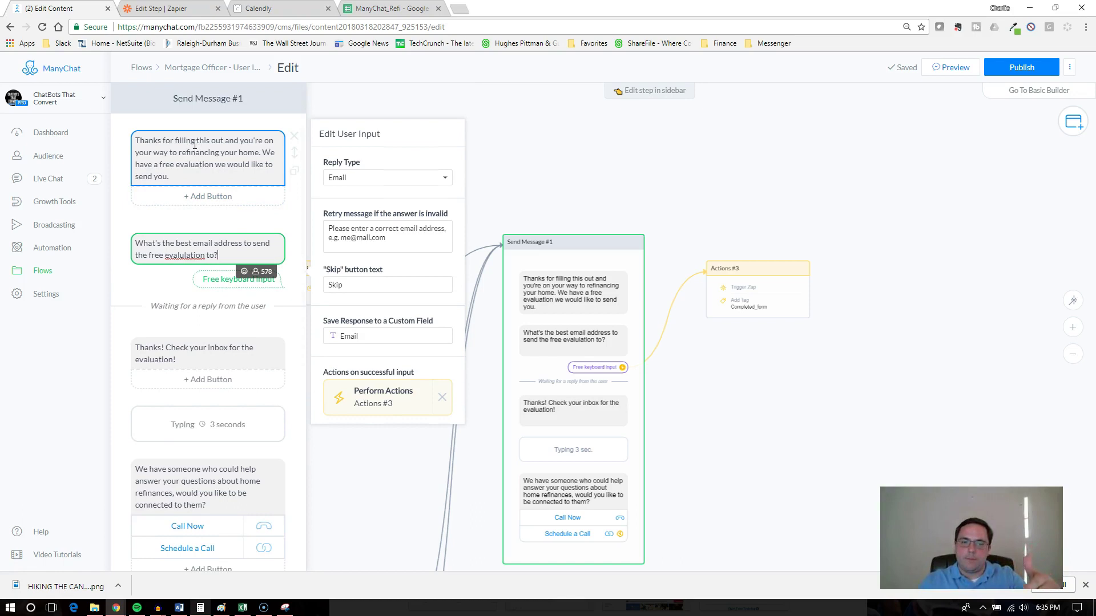
pyautogui.scroll(-4, 239, 457)
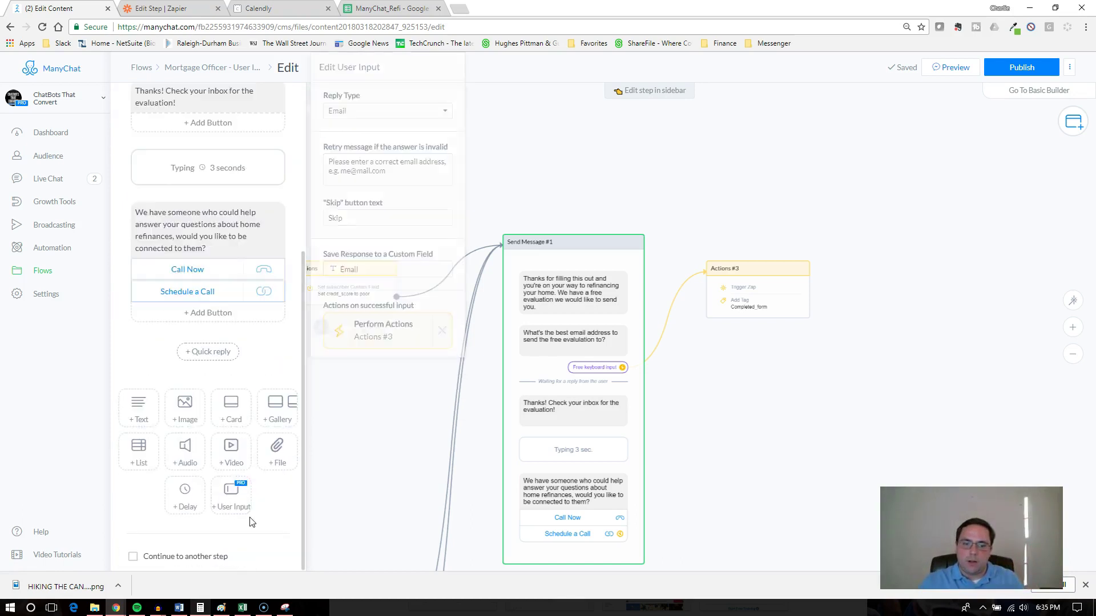
pyautogui.scroll(4, 236, 385)
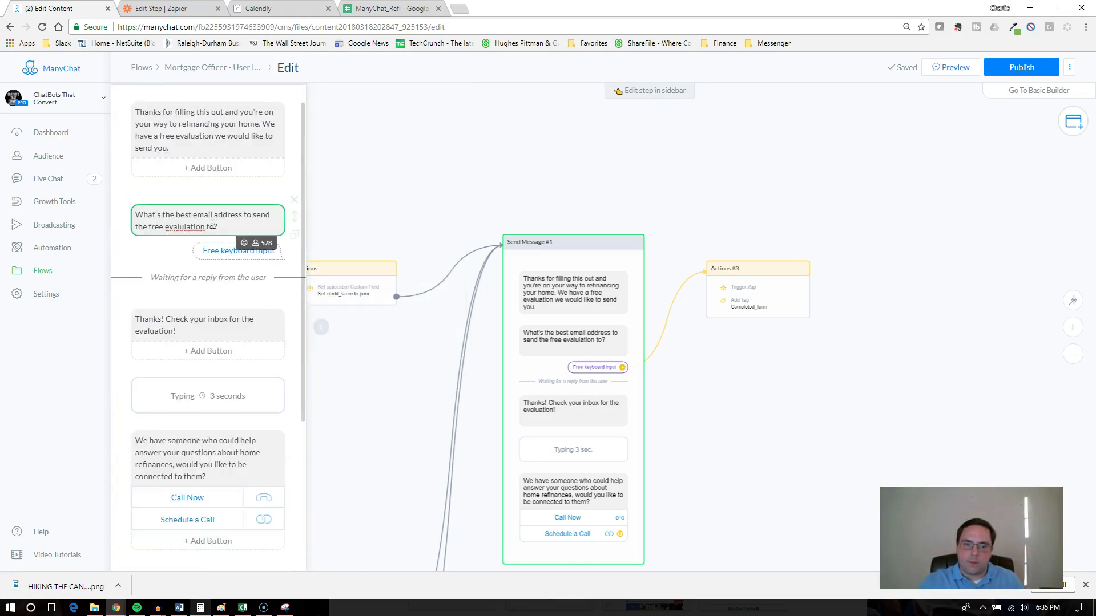
# Step: Examine the email question's input settings: the Email reply type, the retry message and the Email custom field for saving the response
pyautogui.click(222, 251)
pyautogui.click(368, 150)
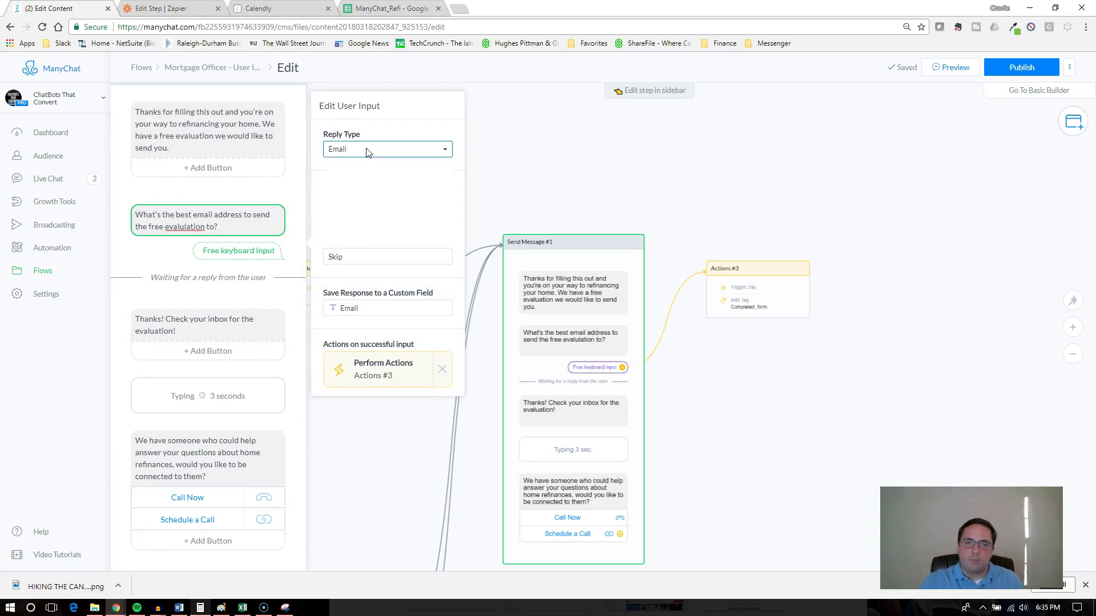
pyautogui.click(370, 150)
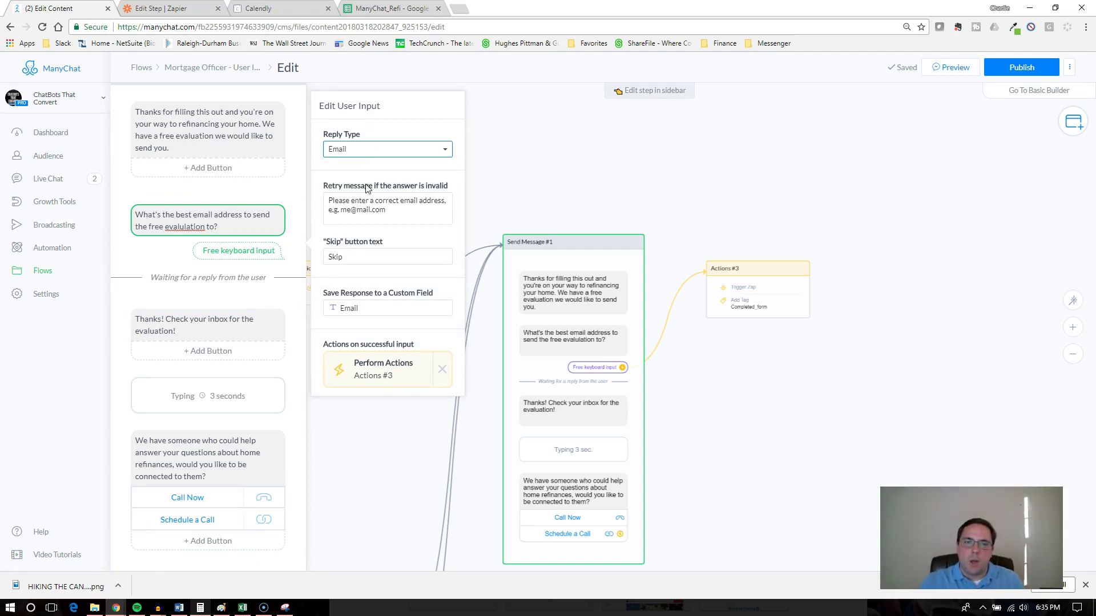
pyautogui.click(394, 213)
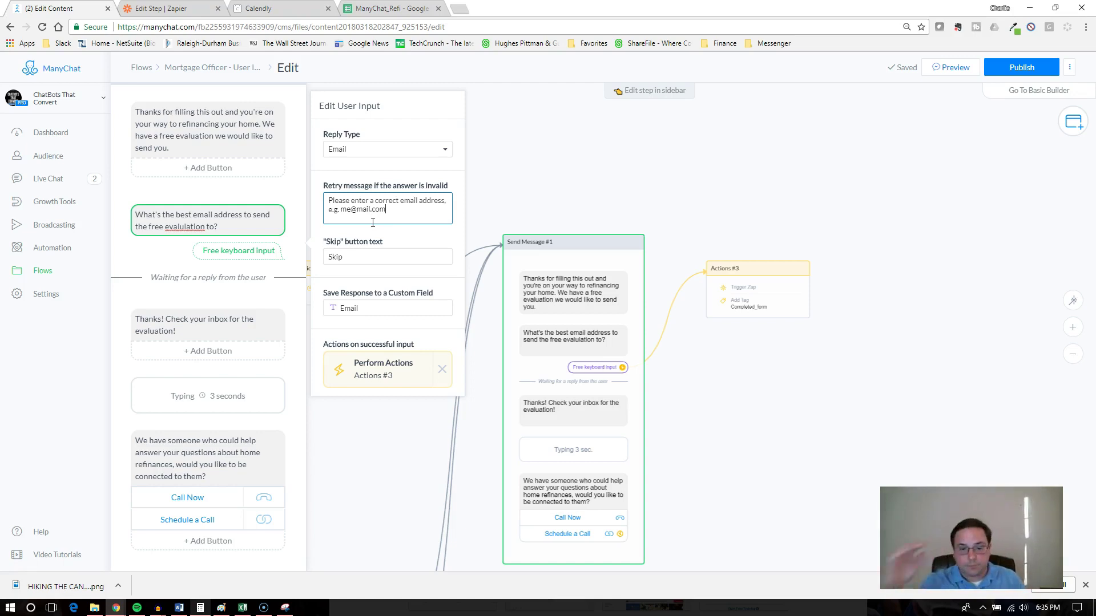
pyautogui.click(372, 307)
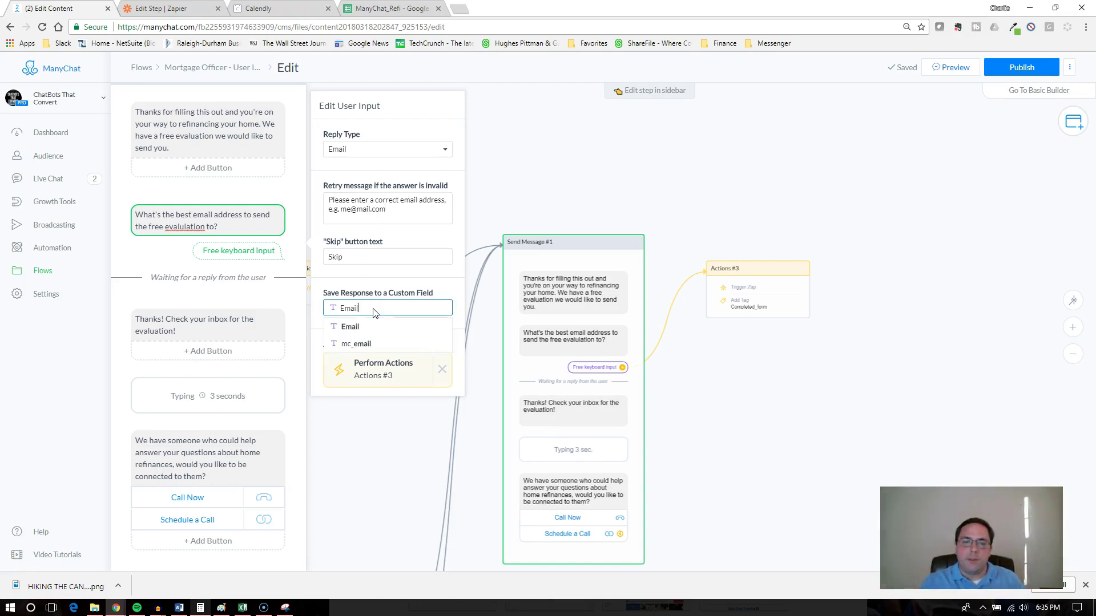
pyautogui.click(372, 323)
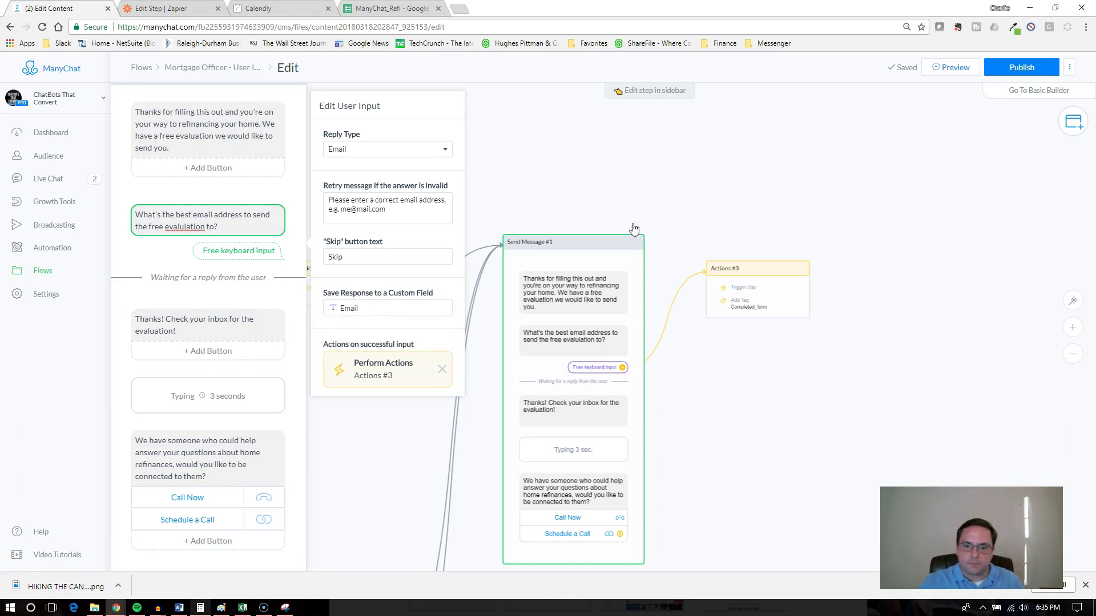
# Step: Check which action the email question performs on successful input and open Actions #3 to view its Zap trigger and tag
pyautogui.click(643, 177)
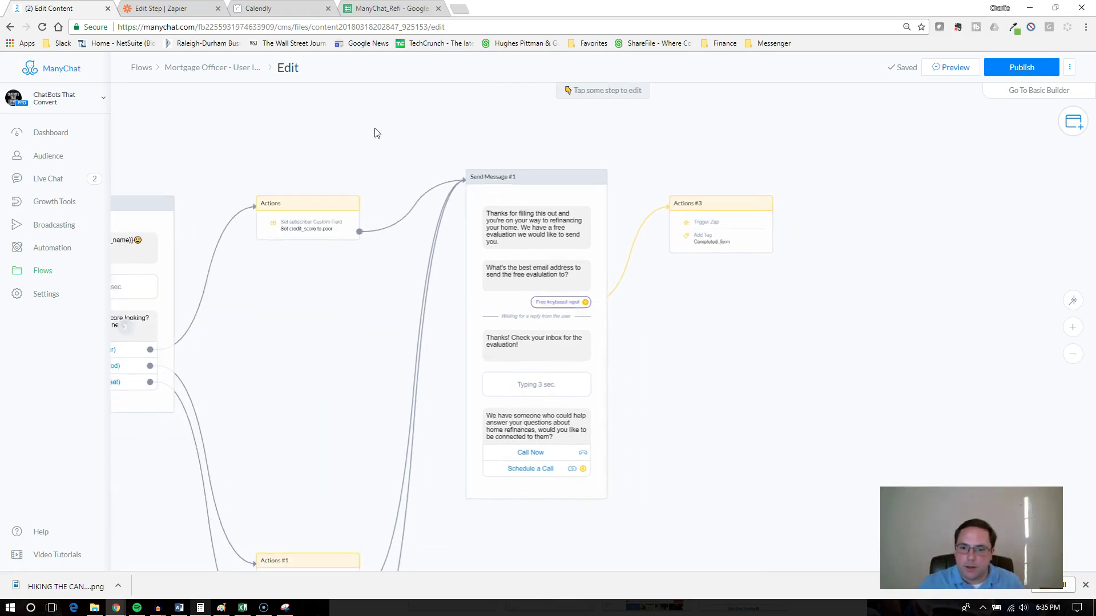
pyautogui.moveTo(310, 125); pyautogui.dragTo(252, 134)
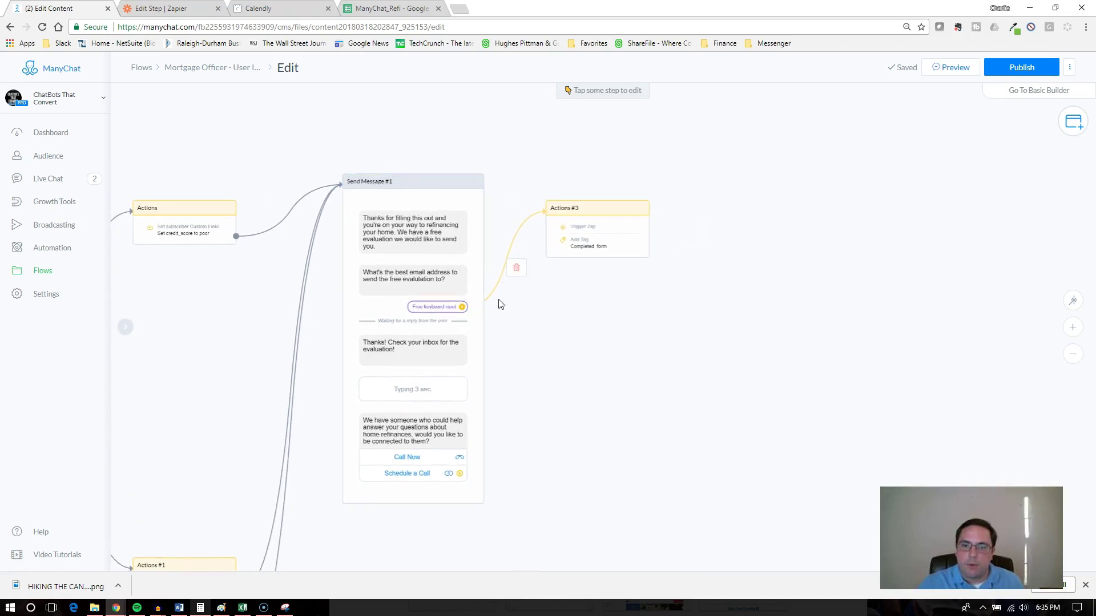
pyautogui.click(443, 310)
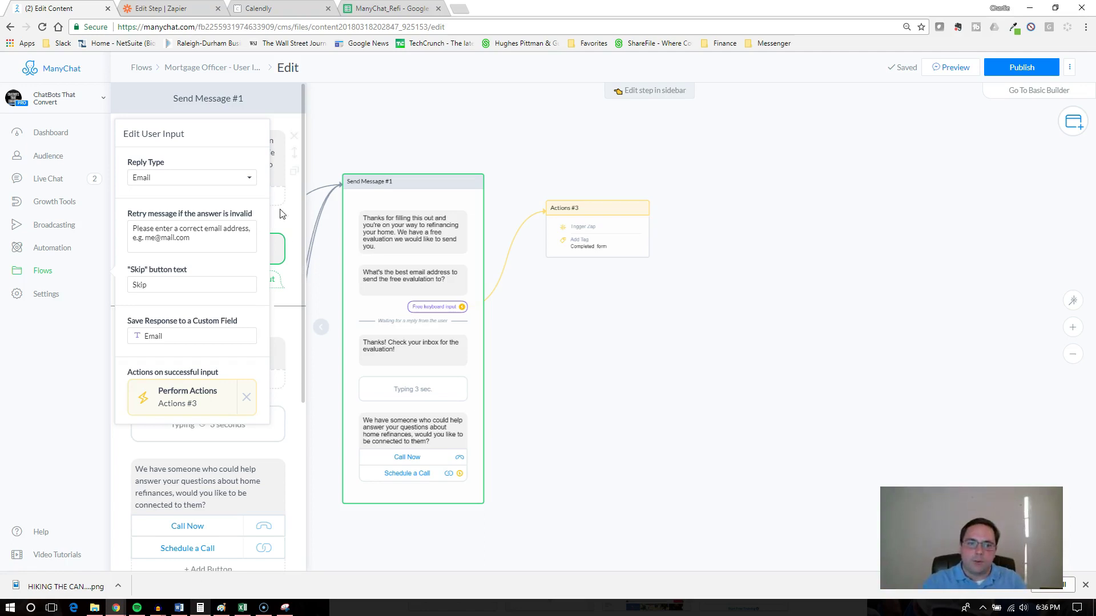
pyautogui.click(597, 218)
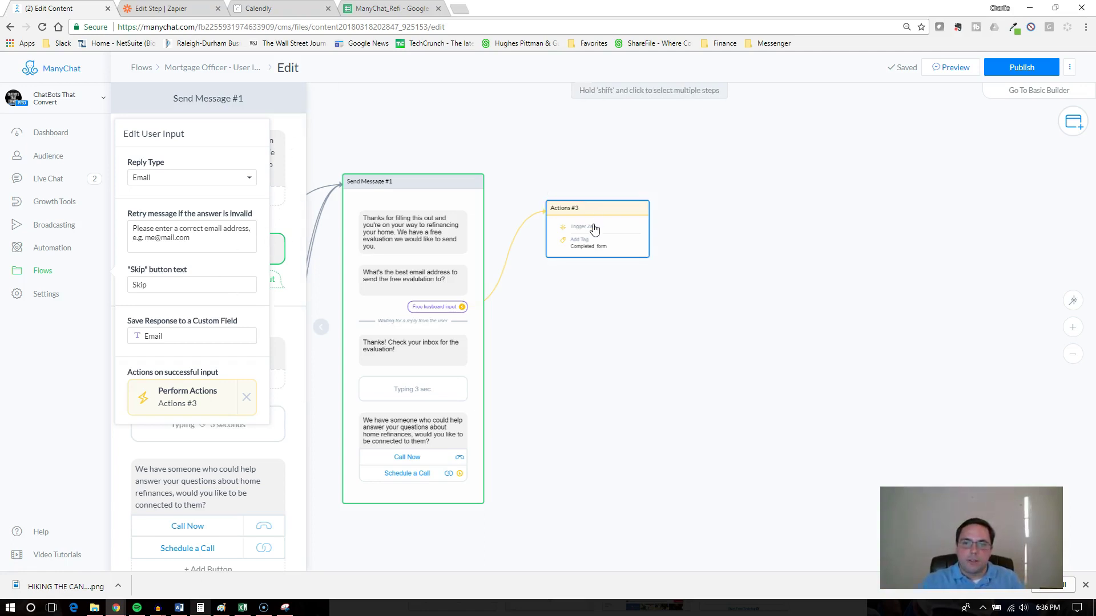
pyautogui.click(594, 227)
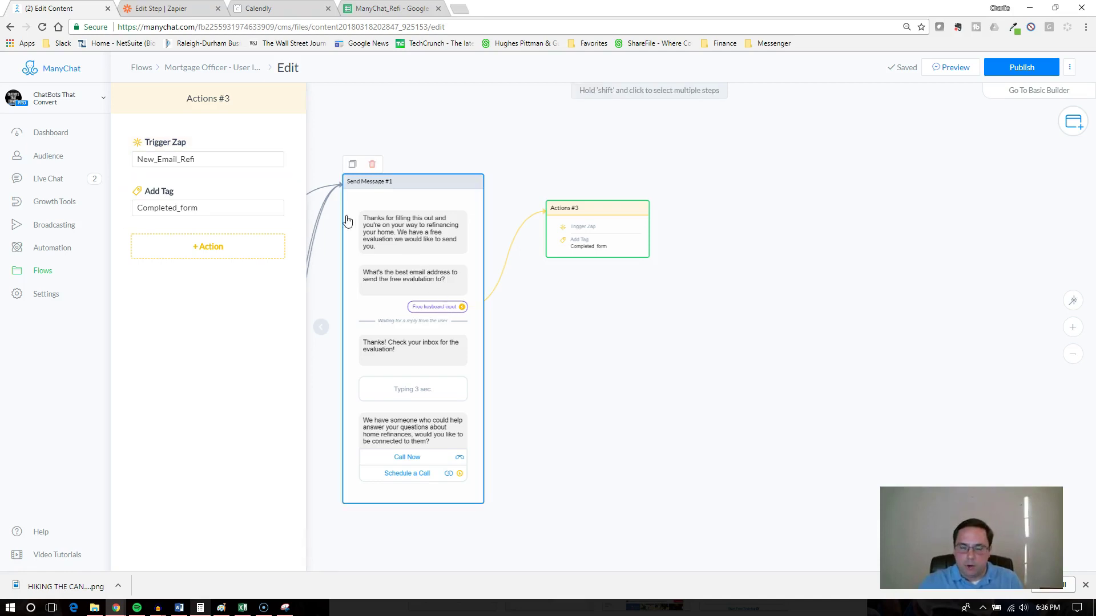
# Step: Remove the Trigger Zap action from Actions #3 and confirm its deletion
pyautogui.click(204, 163)
pyautogui.click(218, 140)
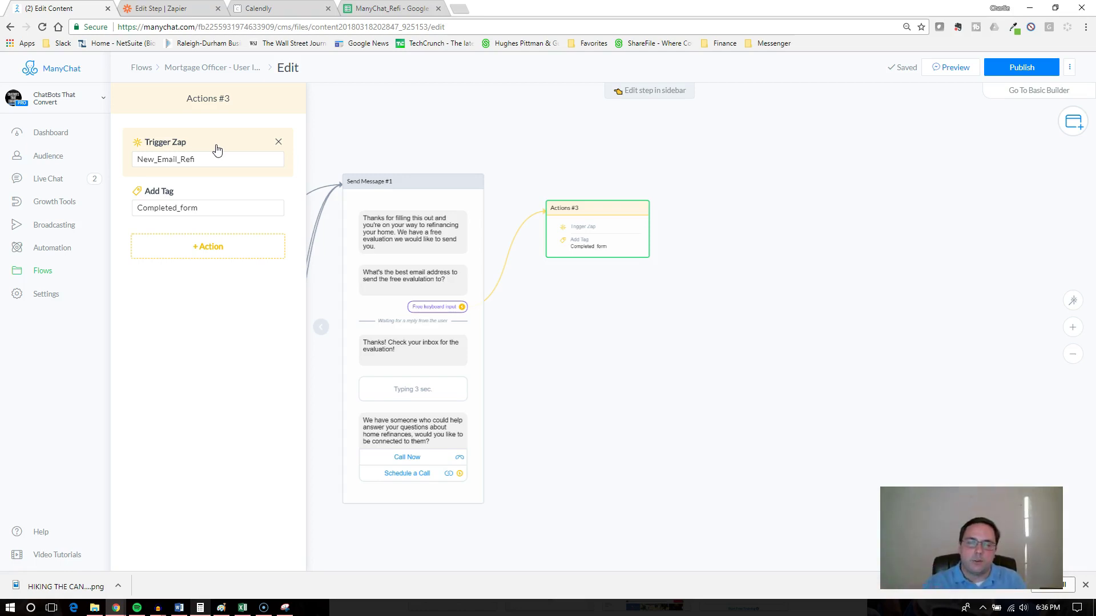
pyautogui.click(224, 160)
pyautogui.click(225, 144)
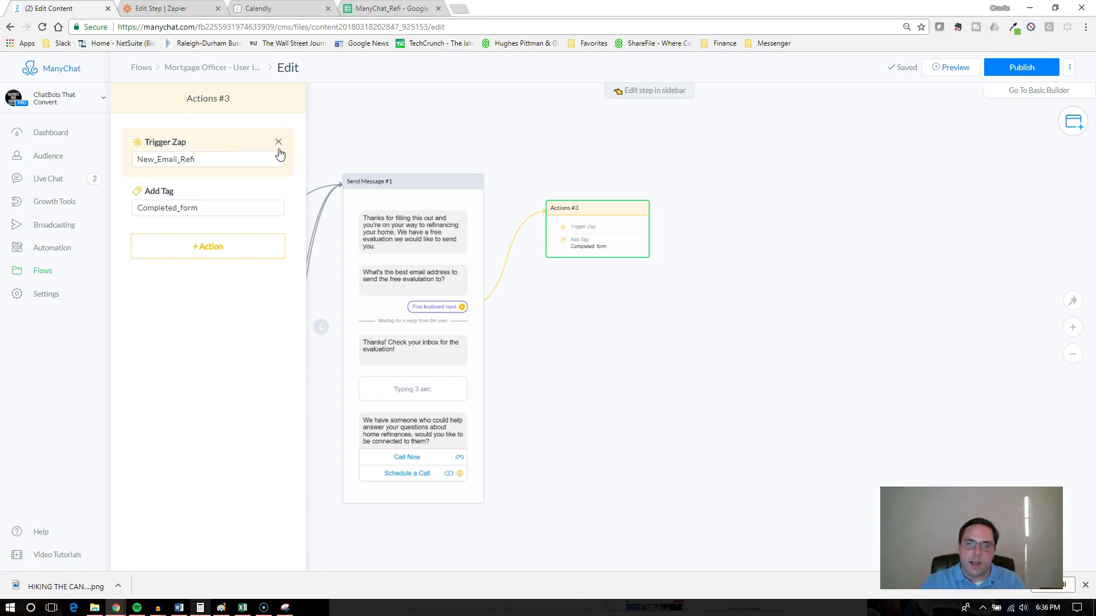
pyautogui.click(278, 142)
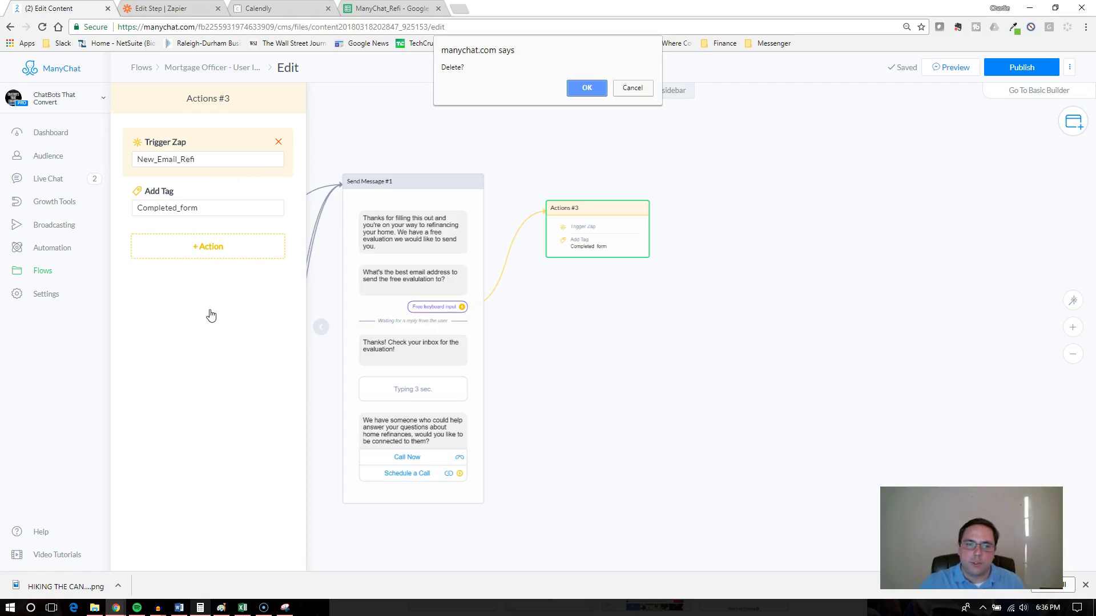
pyautogui.click(590, 87)
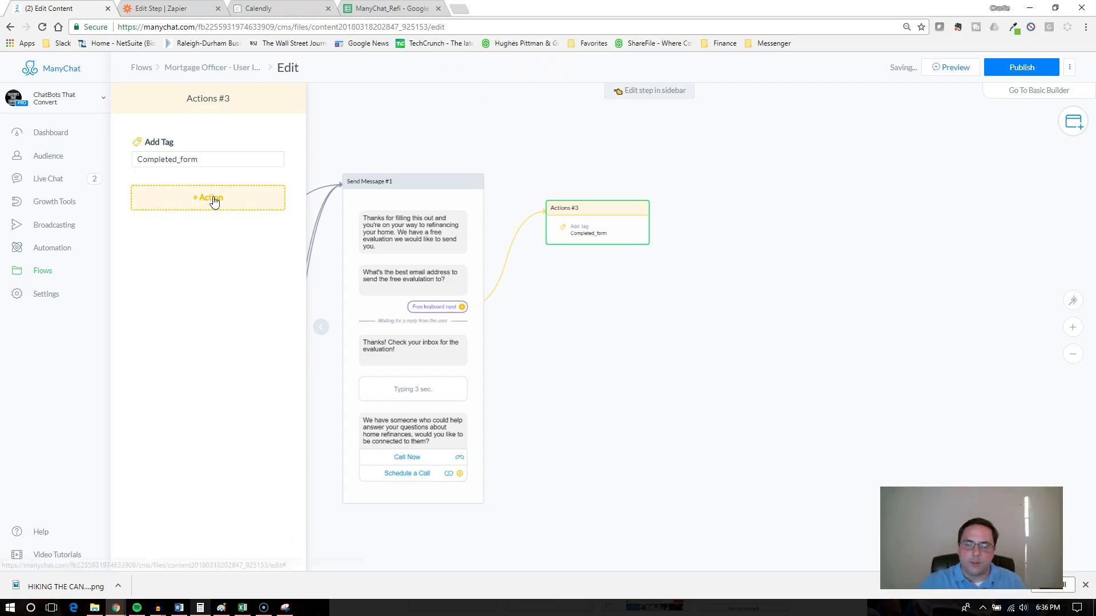
# Step: Add a Trigger Zap action with the New_Email_Refi event below the tag in Actions #3
pyautogui.click(227, 204)
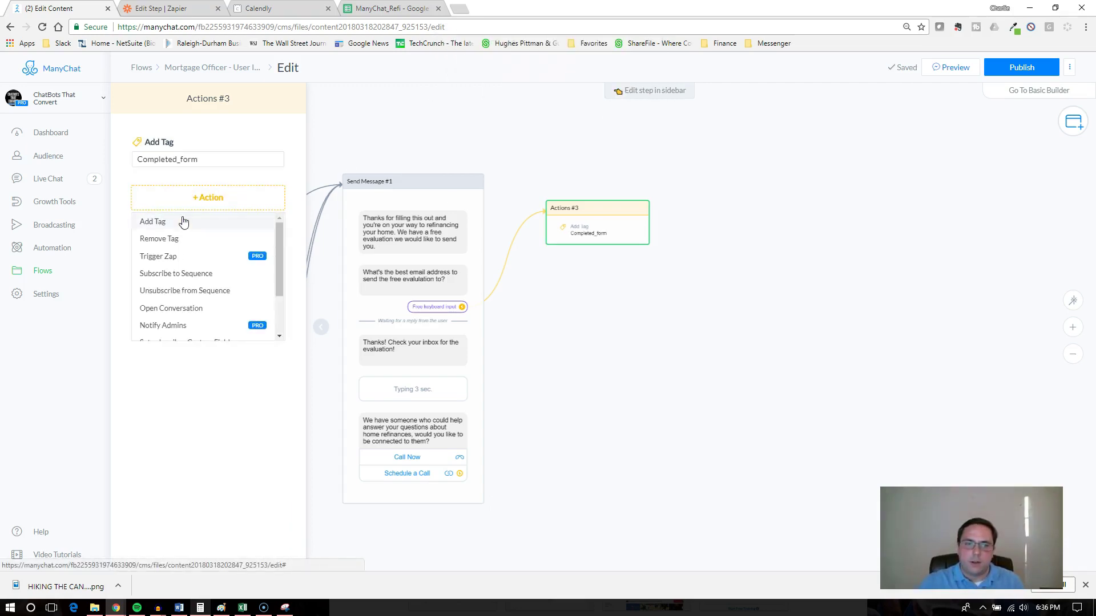
pyautogui.click(178, 256)
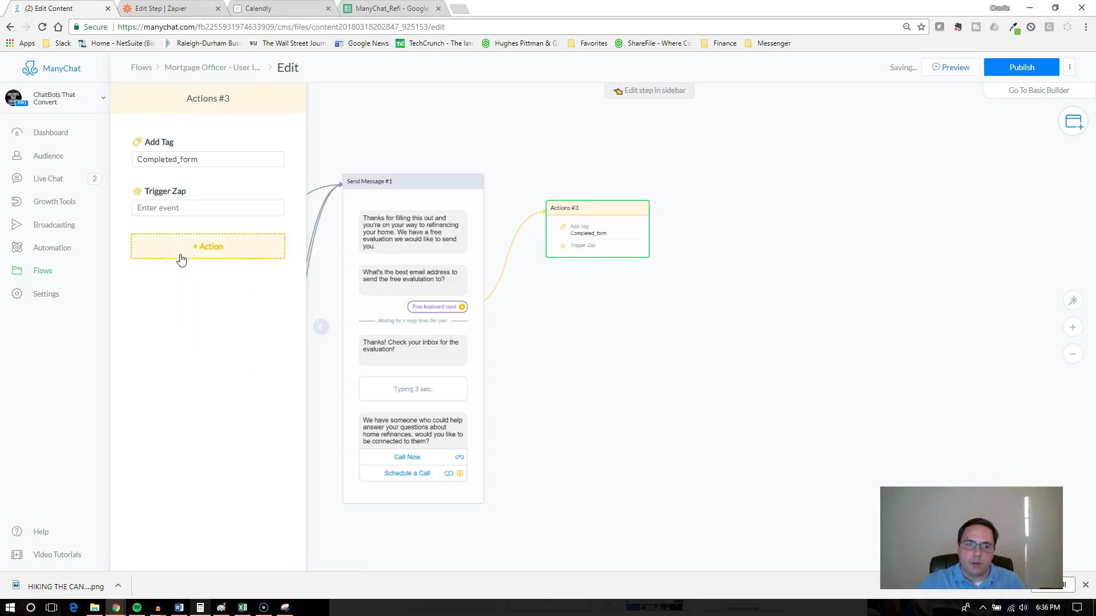
pyautogui.click(215, 210)
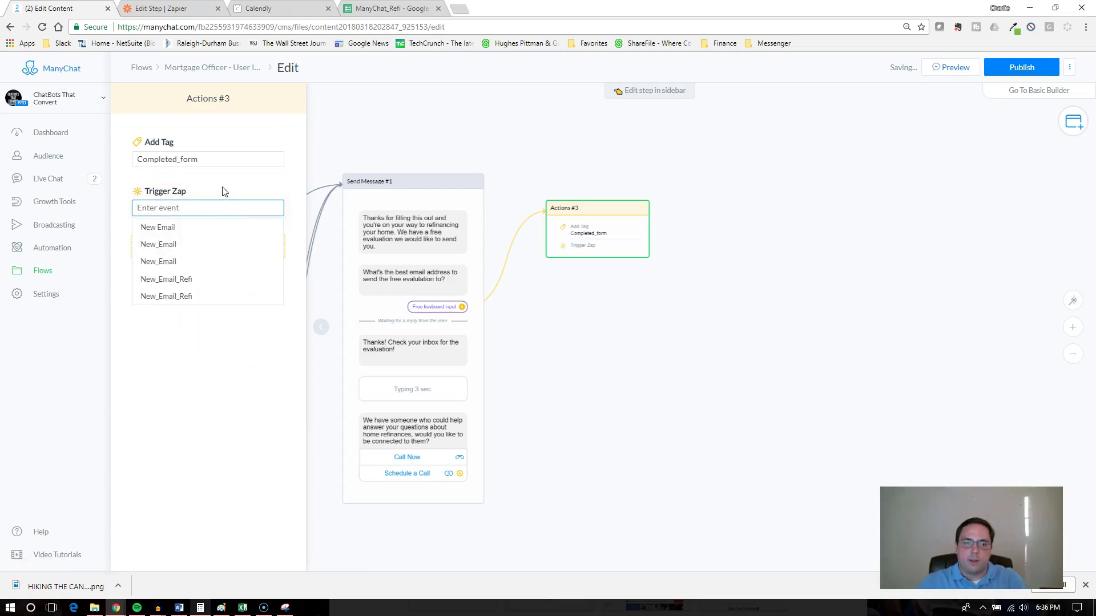
pyautogui.click(199, 284)
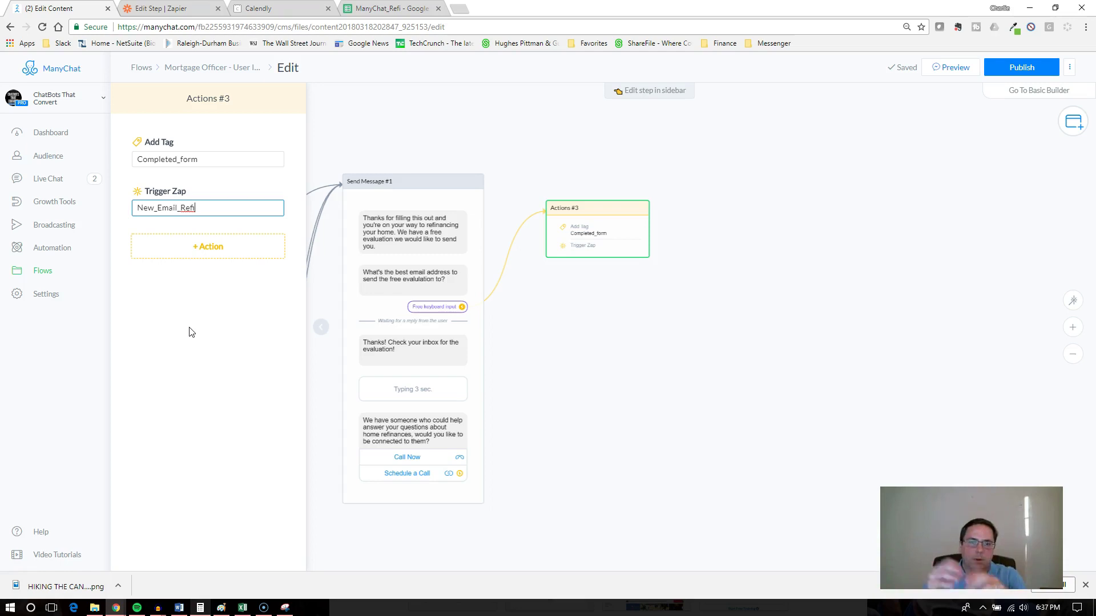
pyautogui.click(208, 162)
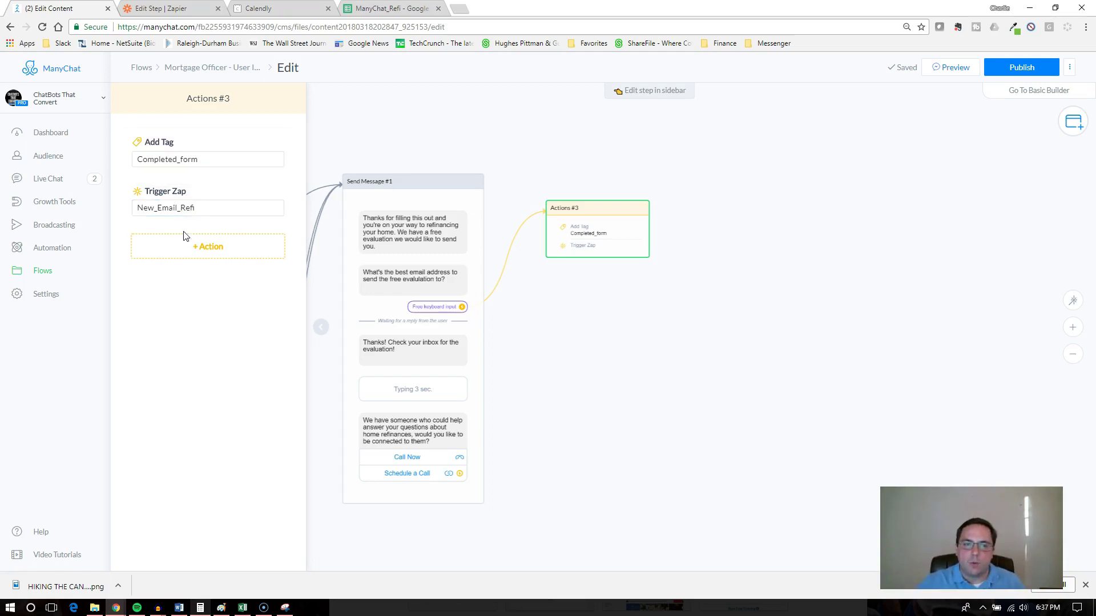
pyautogui.click(191, 245)
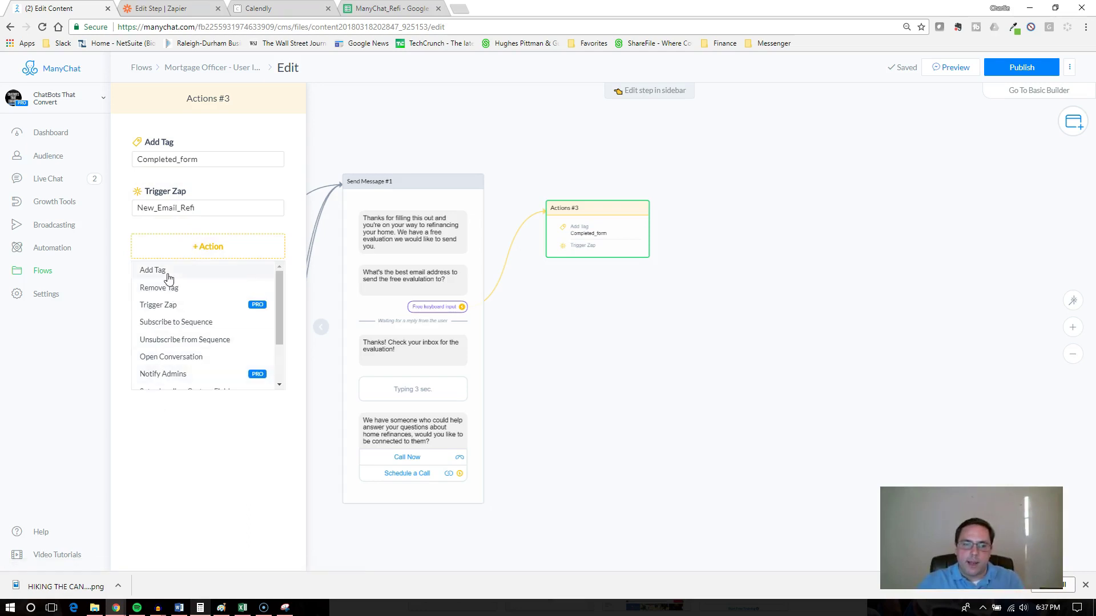
pyautogui.click(233, 126)
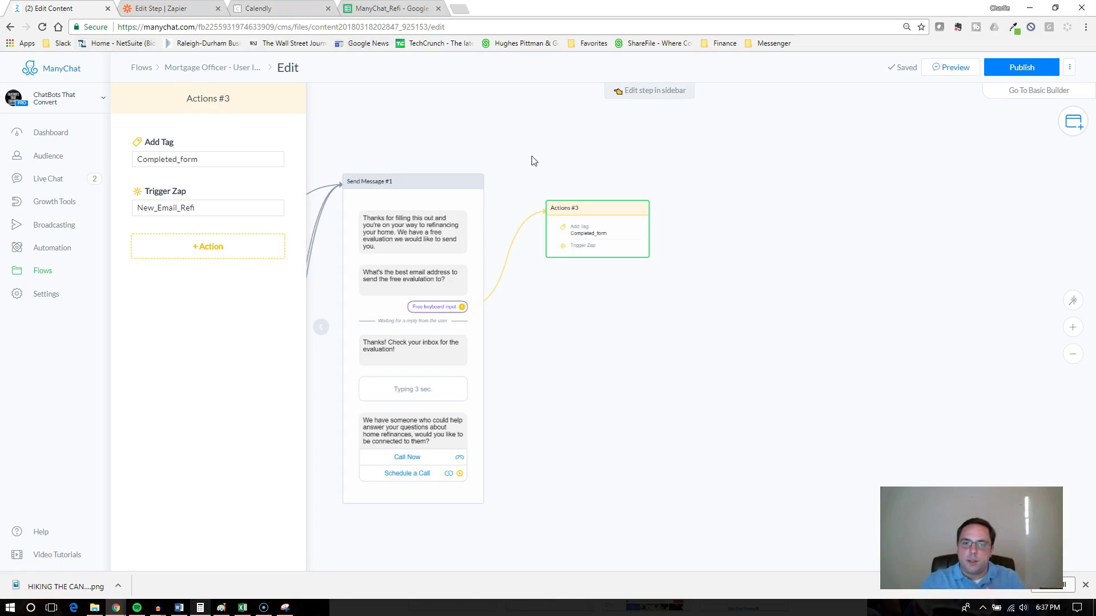
# Step: Open Send Message #1 and review the inbox confirmation, the 3-second typing delay and the offer to connect with someone
pyautogui.click(511, 355)
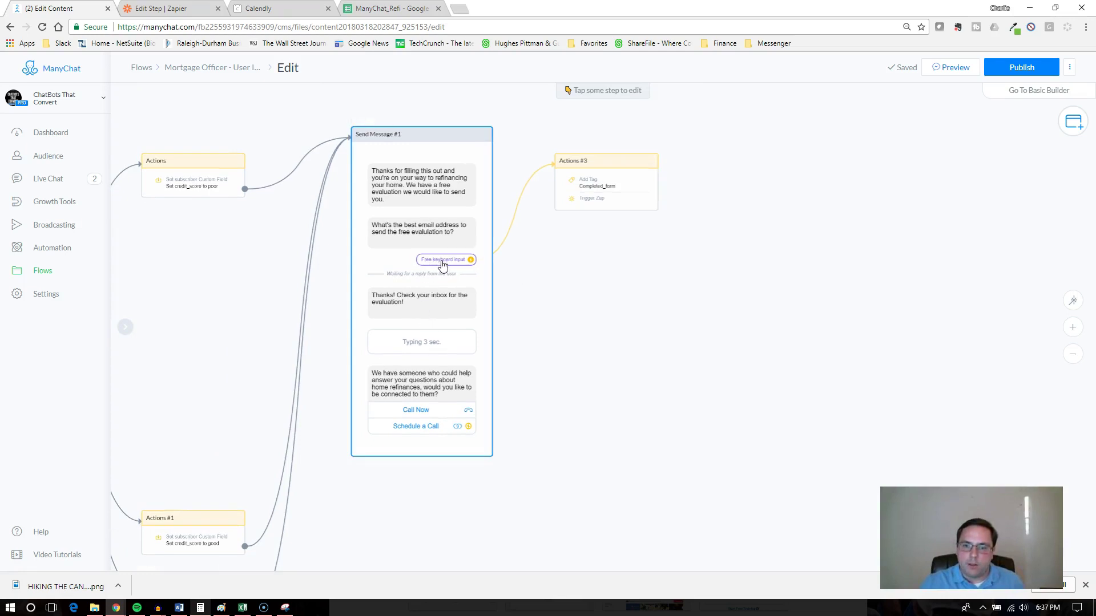
pyautogui.click(443, 264)
pyautogui.click(505, 271)
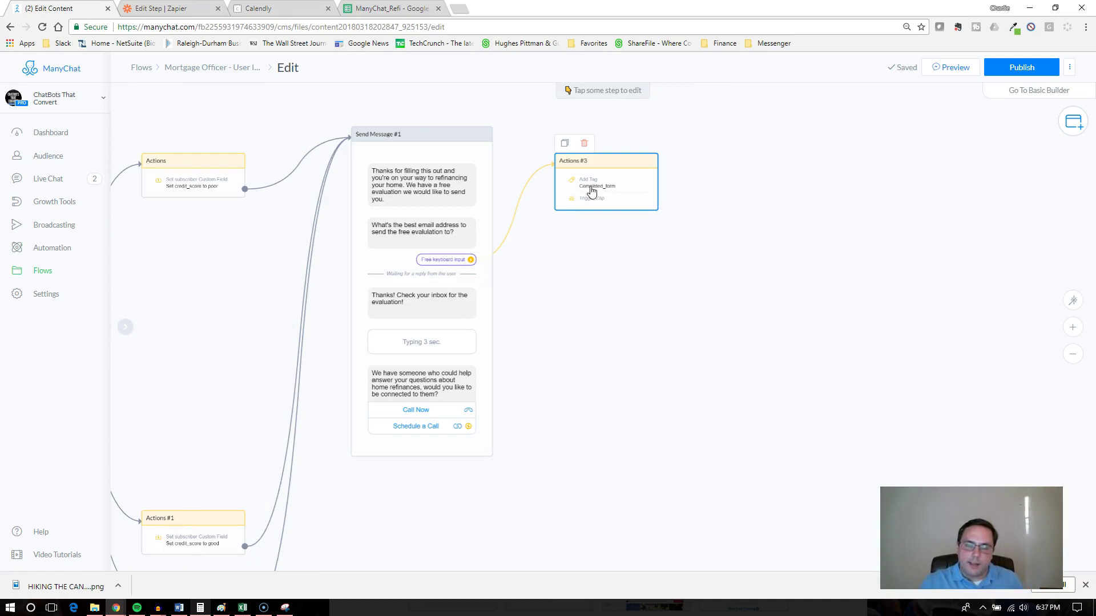
pyautogui.click(436, 289)
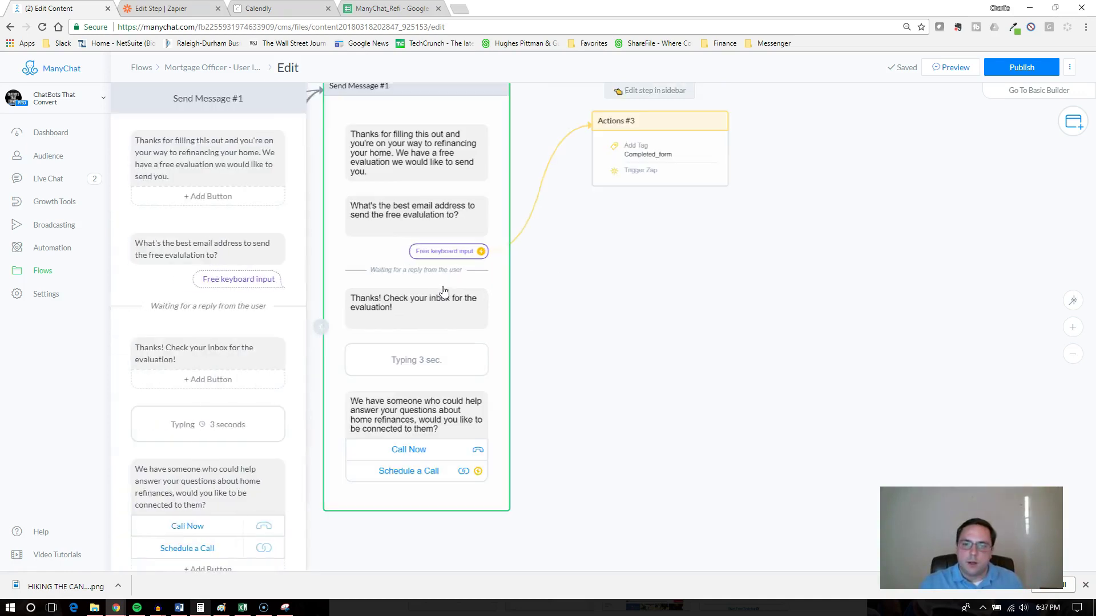
pyautogui.click(406, 324)
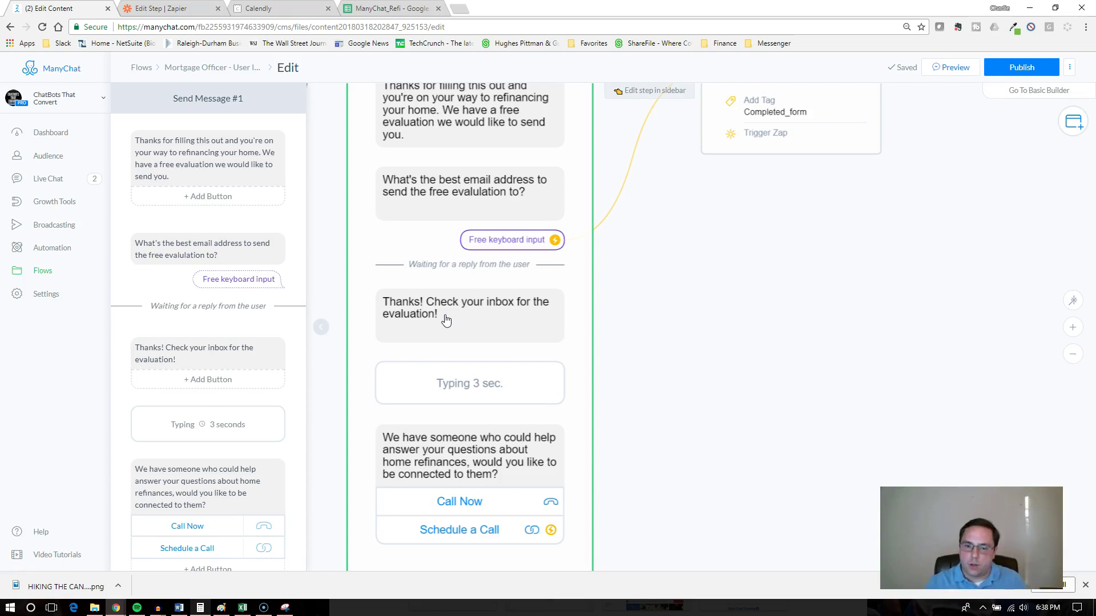
pyautogui.scroll(-2, 452, 314)
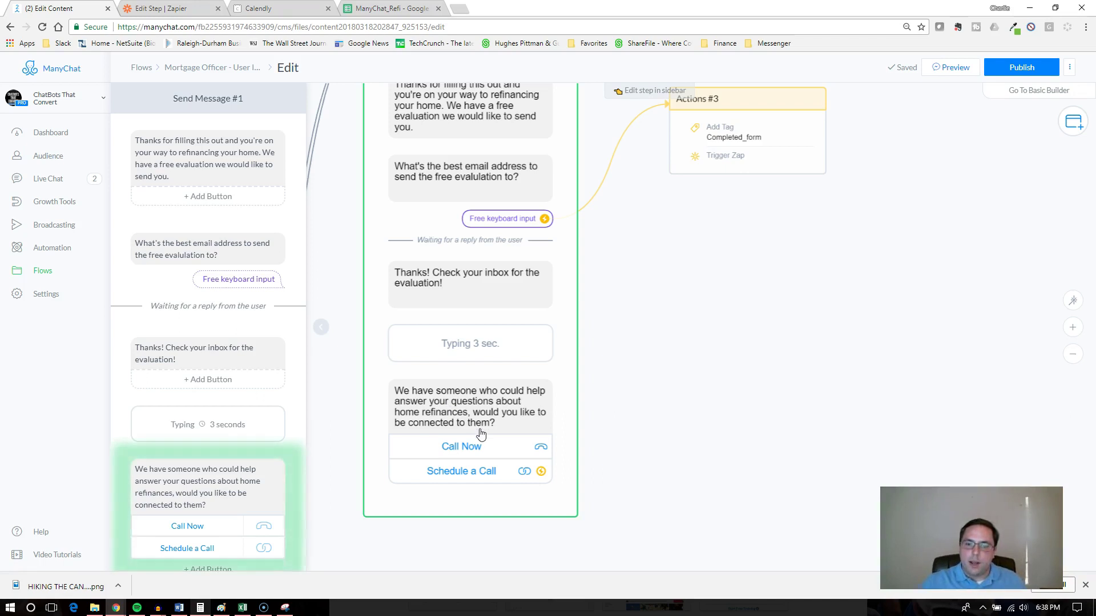
pyautogui.scroll(-1, 374, 383)
pyautogui.scroll(-2, 203, 422)
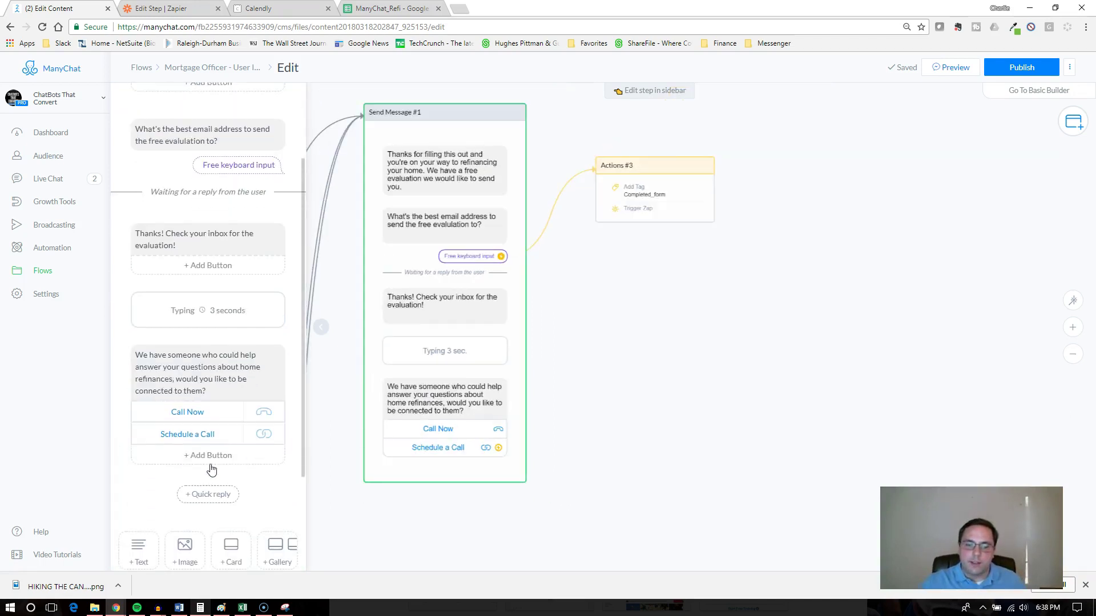
# Step: Open the Call Now button's settings, check its phone number and remove its Call number action
pyautogui.click(205, 414)
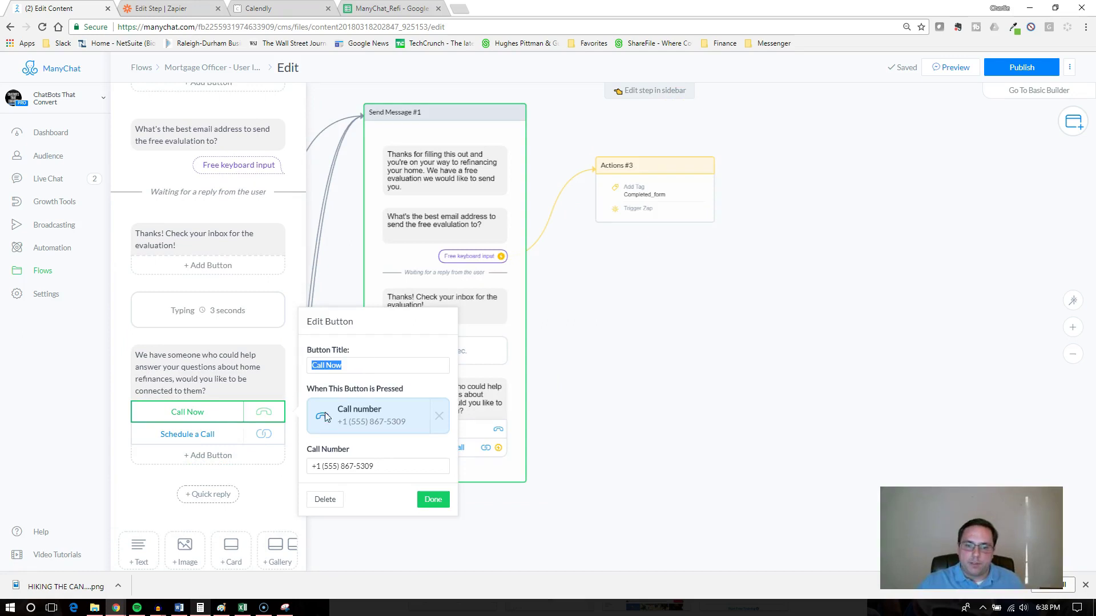
pyautogui.click(403, 427)
pyautogui.moveTo(391, 464); pyautogui.dragTo(281, 471)
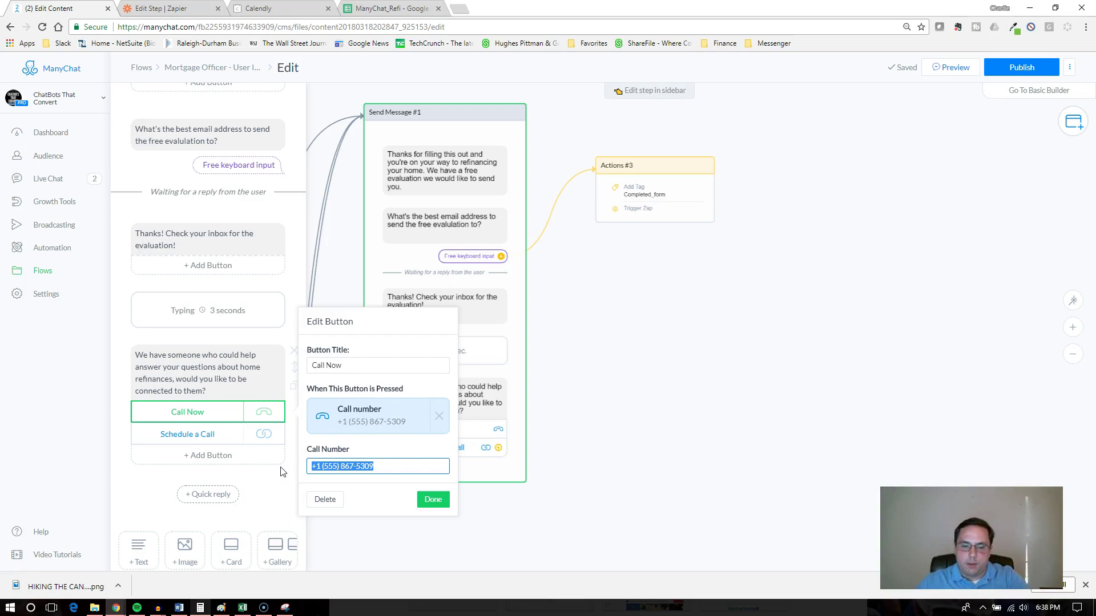
pyautogui.click(439, 416)
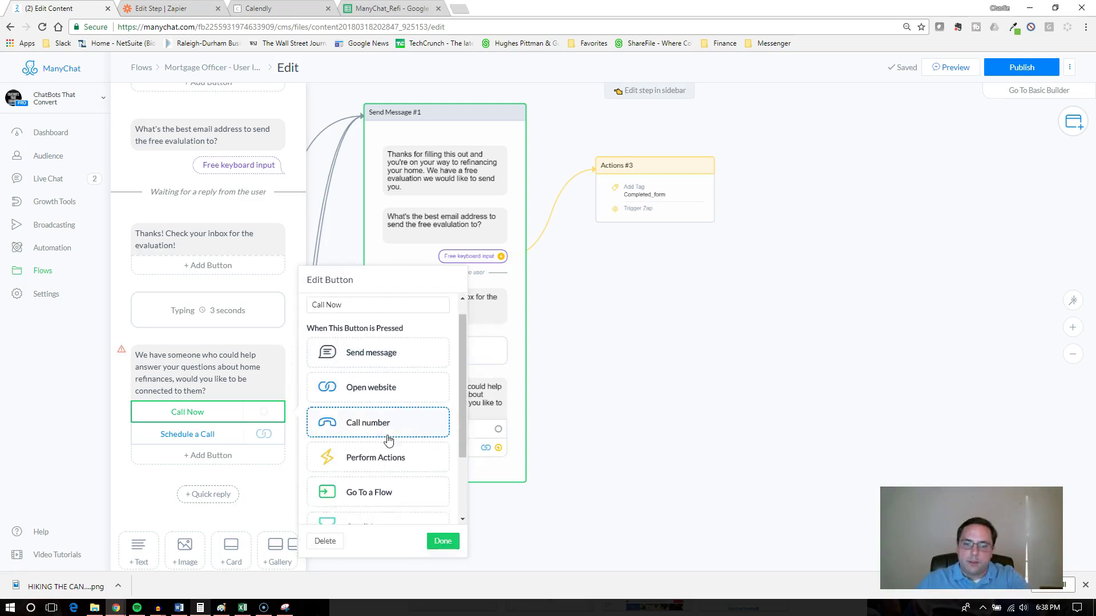
# Step: Look through the available button actions, assign Call number to the Call Now button again and finish editing it
pyautogui.scroll(-2, 388, 439)
pyautogui.scroll(2, 391, 364)
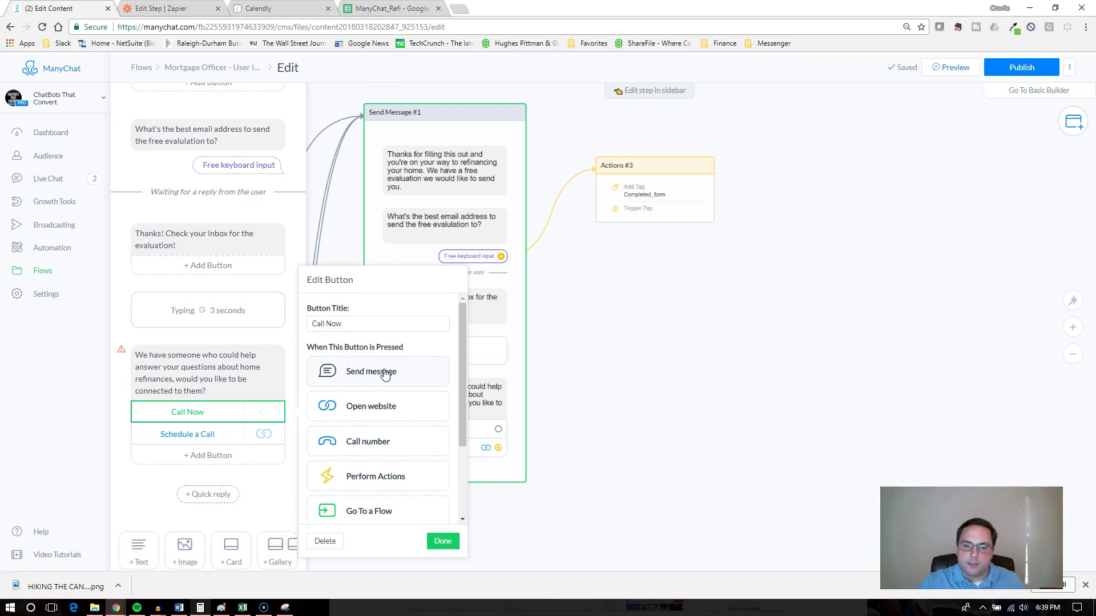
pyautogui.scroll(-1, 384, 400)
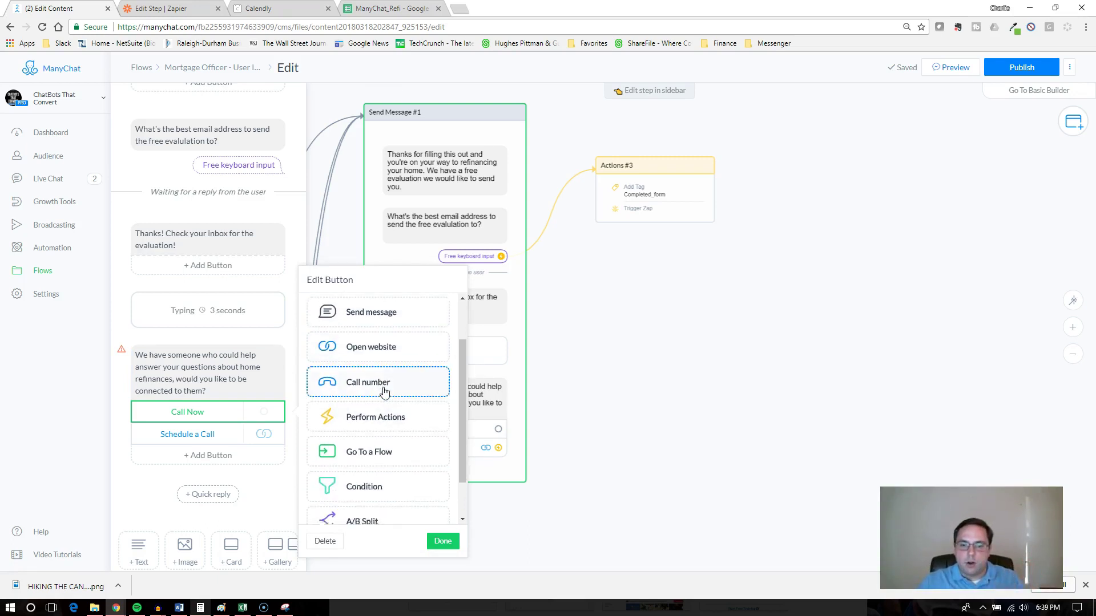
pyautogui.scroll(-1, 384, 393)
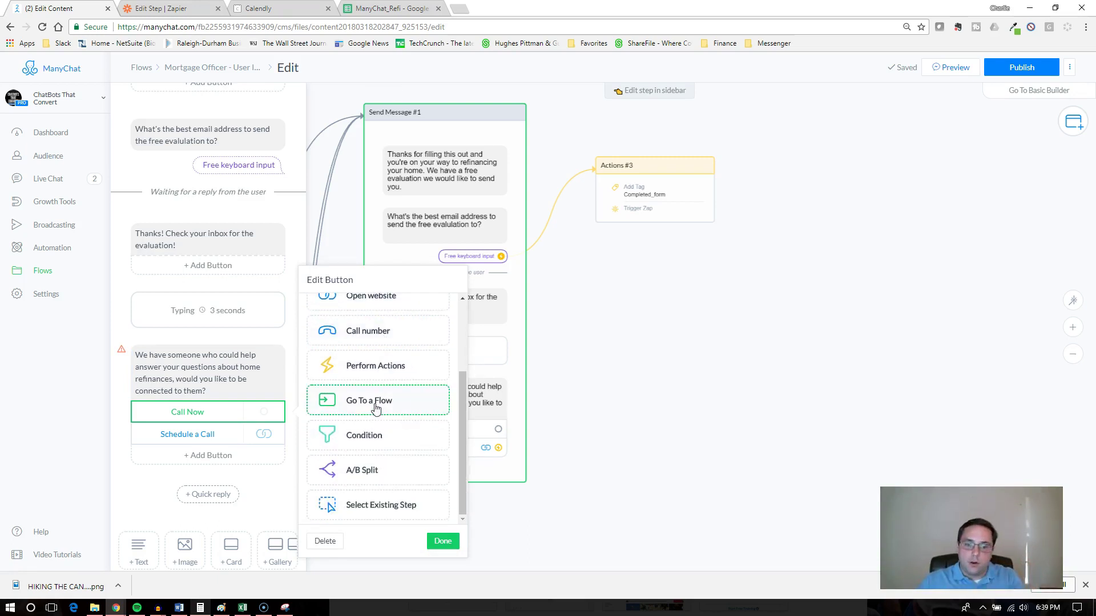
pyautogui.scroll(2, 394, 440)
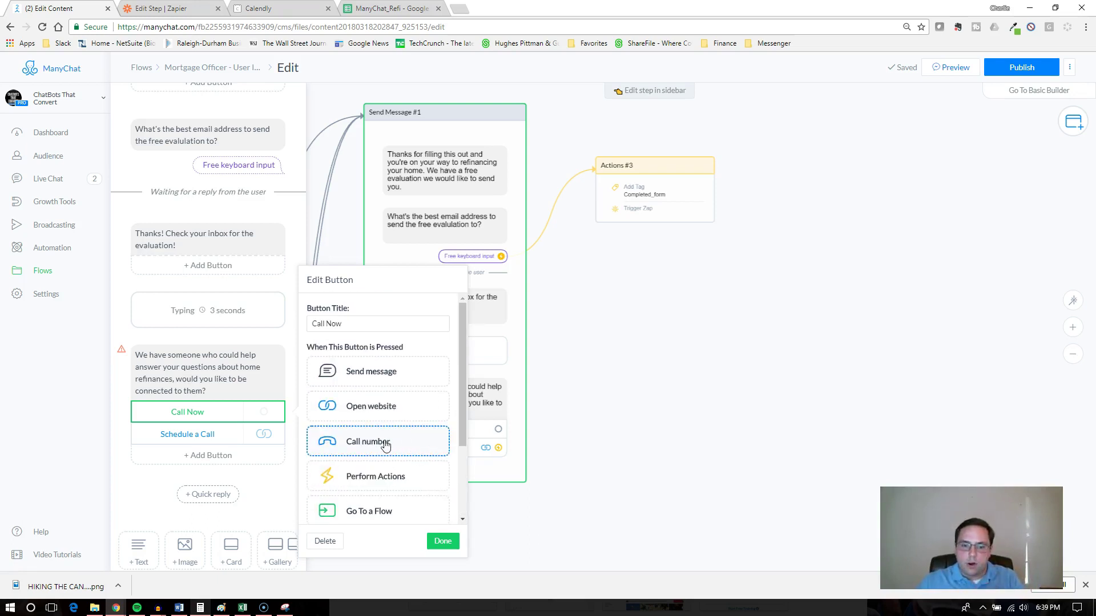
pyautogui.click(385, 444)
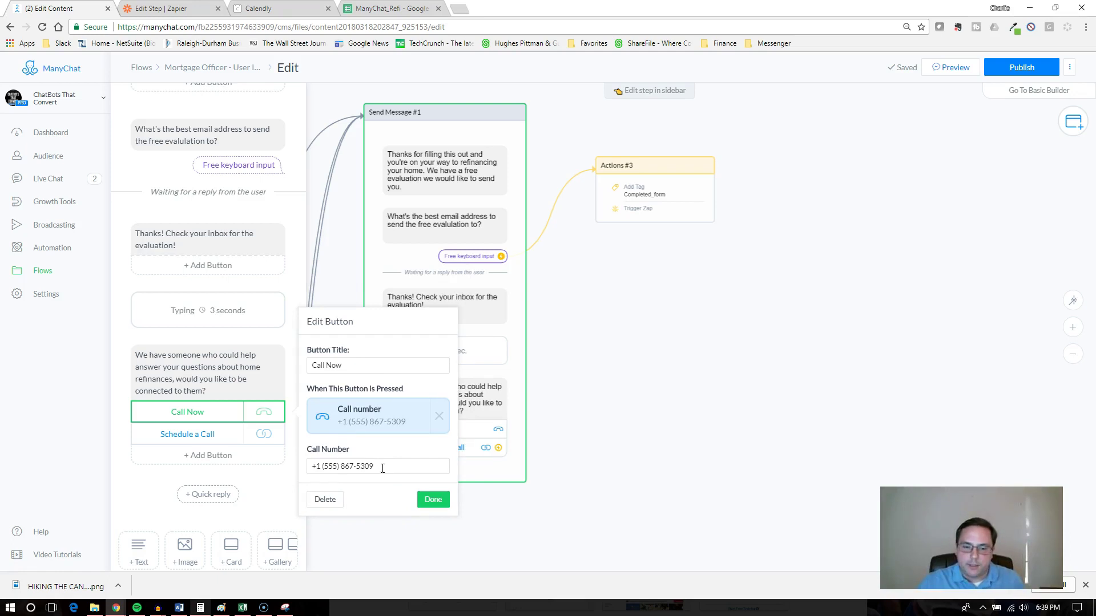
pyautogui.click(434, 501)
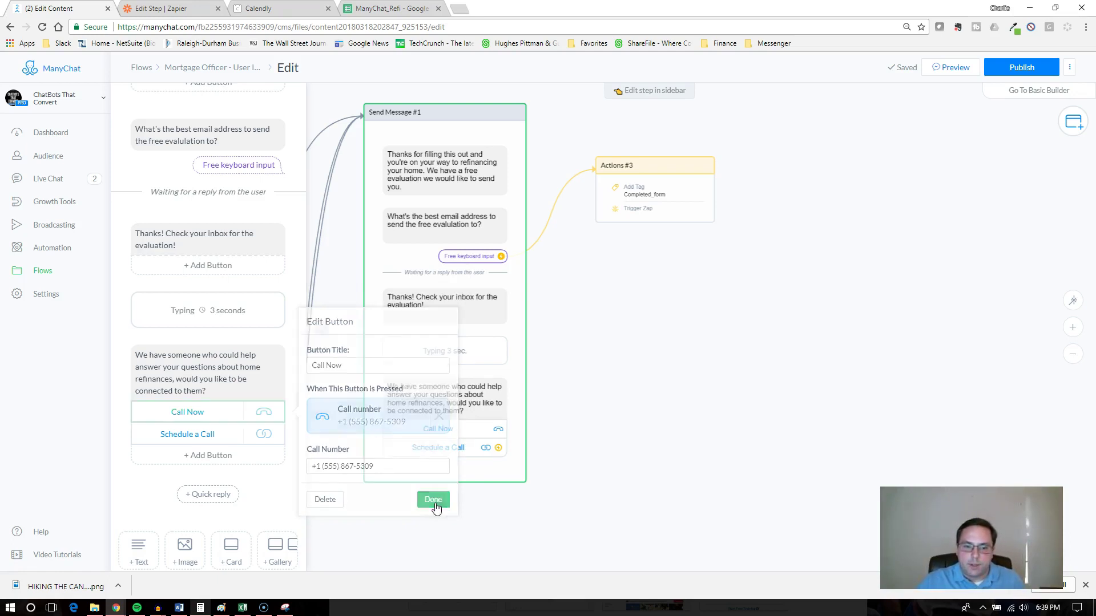
# Step: Examine the Schedule a Call button's website address, check in Calendly where the event URL is copied, and return to the ManyChat flow
pyautogui.click(211, 437)
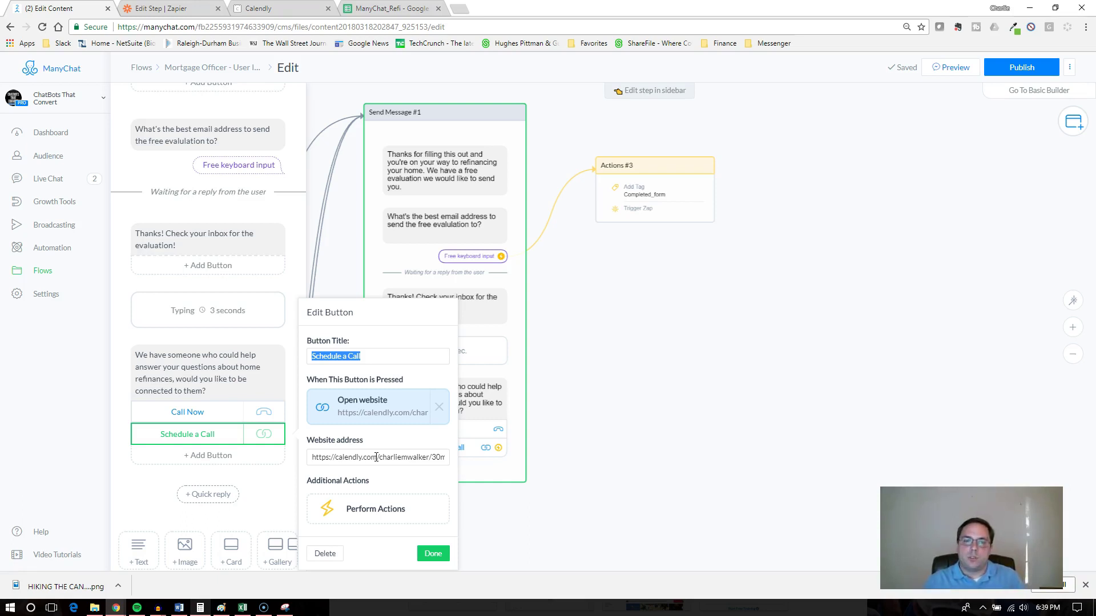
pyautogui.tripleClick(376, 457)
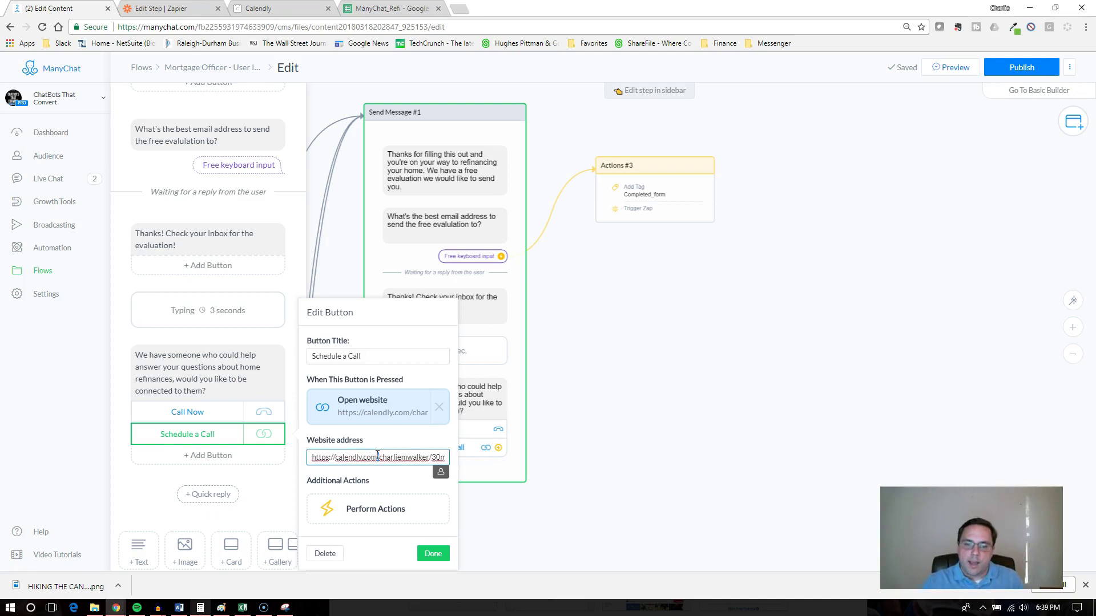
pyautogui.click(279, 8)
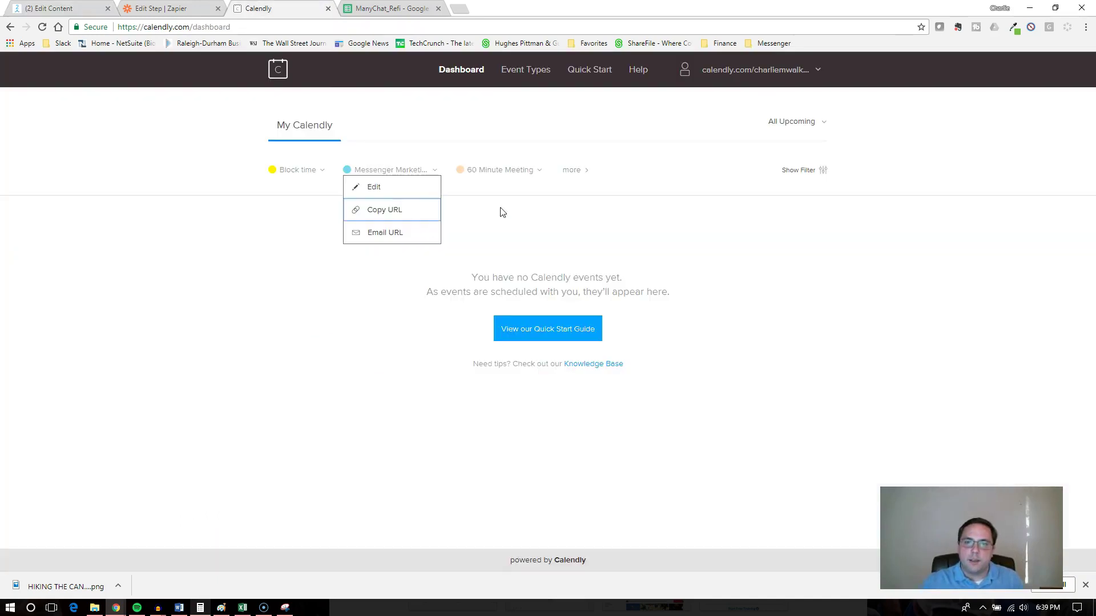
pyautogui.click(384, 213)
pyautogui.click(165, 8)
pyautogui.click(400, 9)
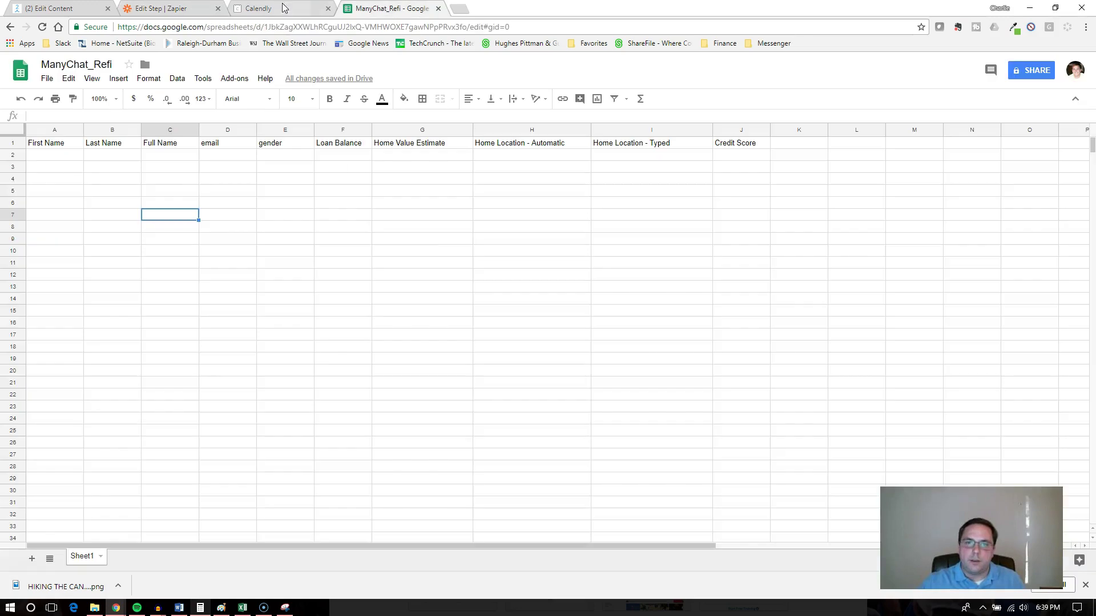
pyautogui.click(60, 9)
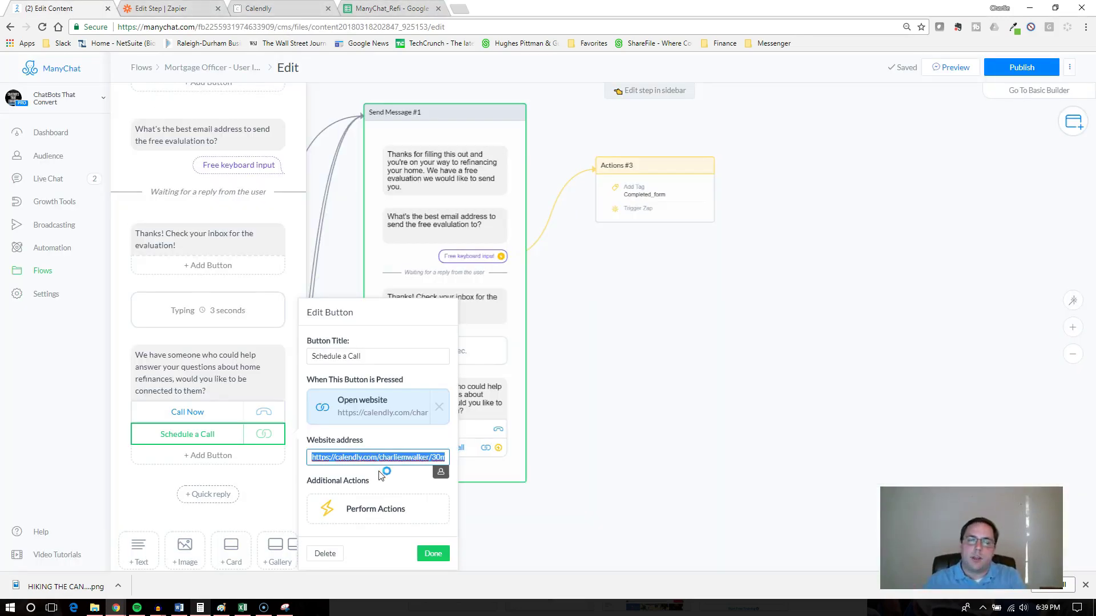
pyautogui.click(660, 528)
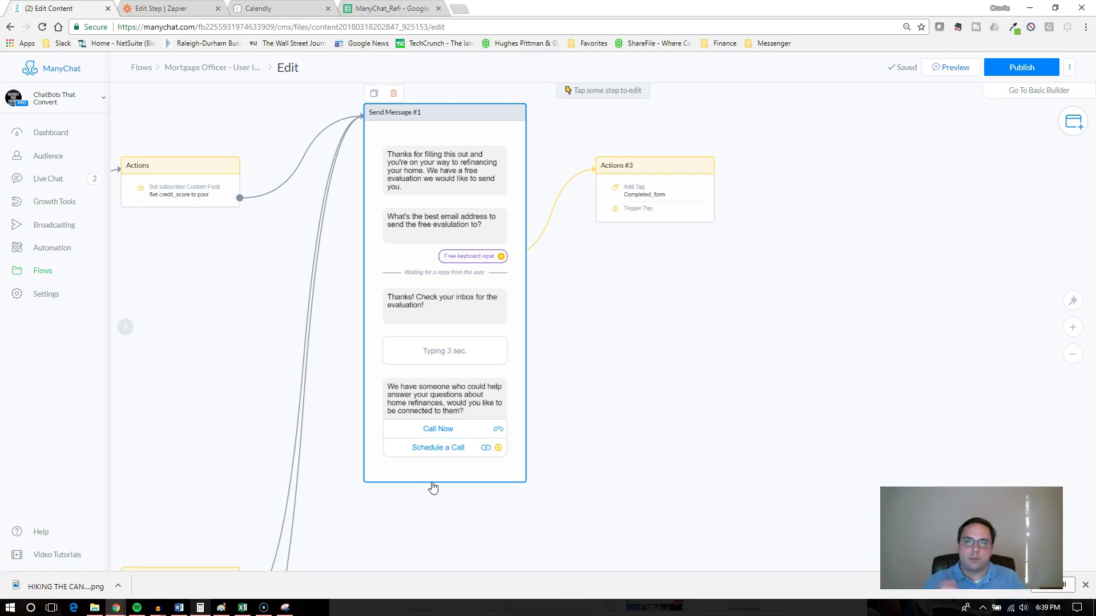
# Step: Leave the flow editor and open the list of all flows
pyautogui.click(64, 264)
pyautogui.click(67, 254)
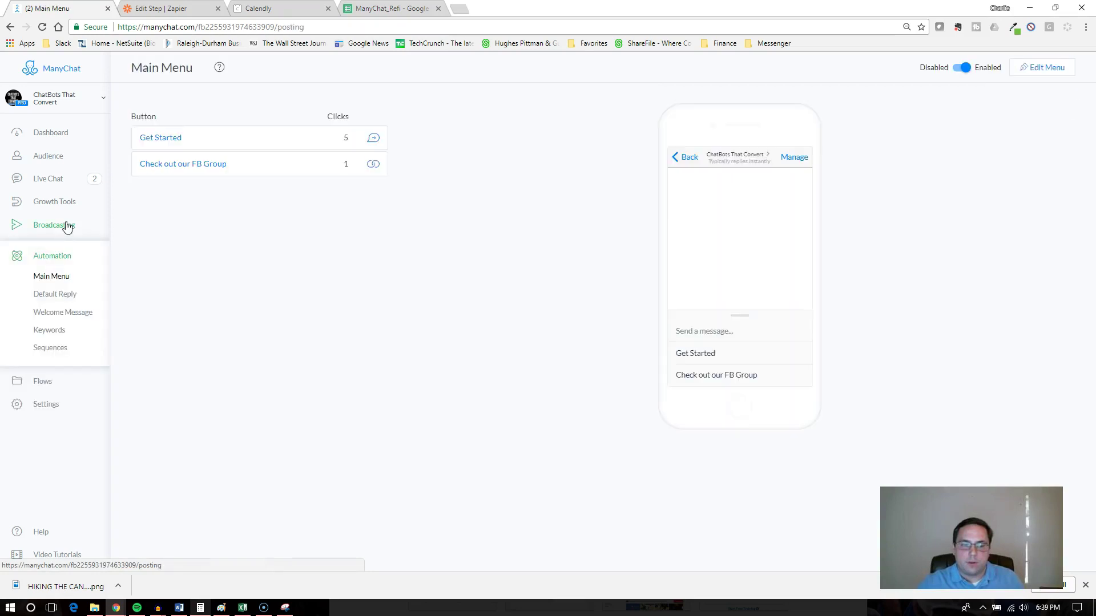
pyautogui.click(64, 227)
pyautogui.click(64, 305)
pyautogui.click(64, 379)
pyautogui.click(63, 255)
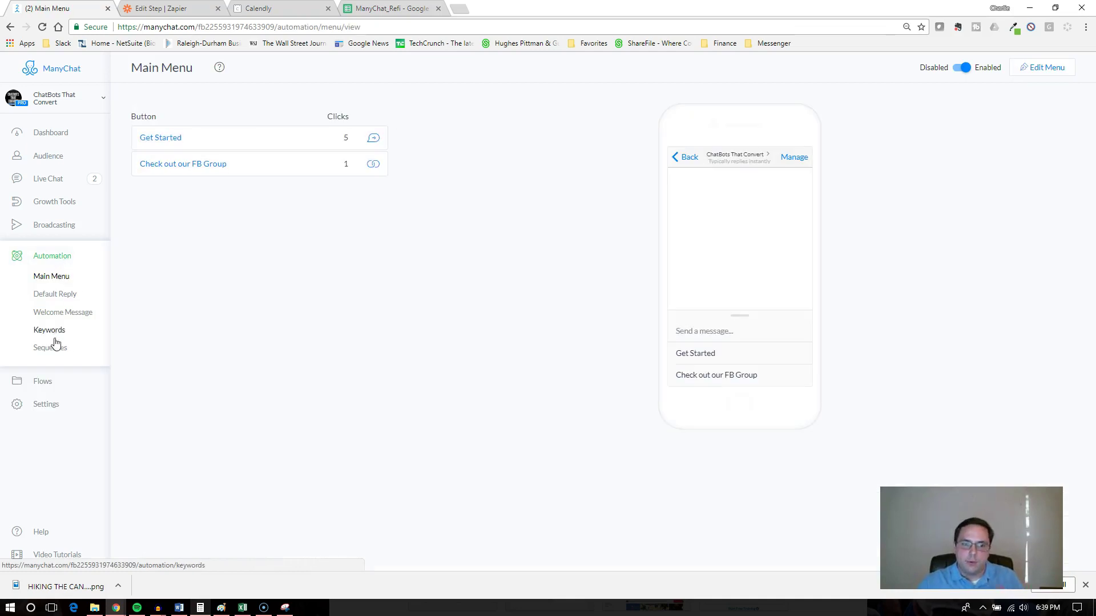
pyautogui.click(61, 383)
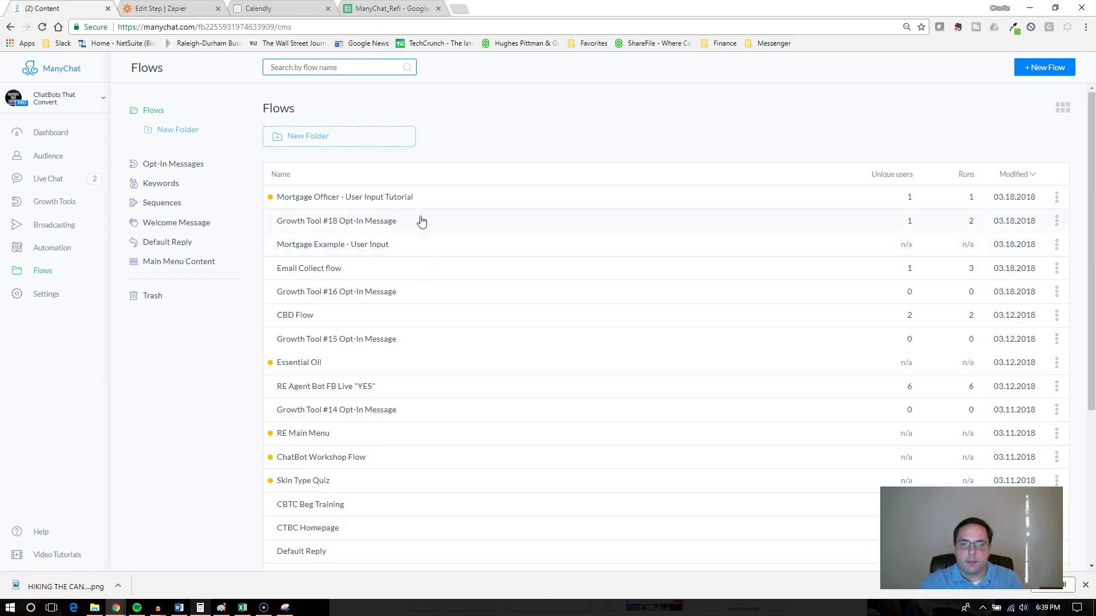
# Step: Open the Mortgage Officer - User Input Tutorial flow and examine its messages and actions through to the last message and Actions #3
pyautogui.click(451, 207)
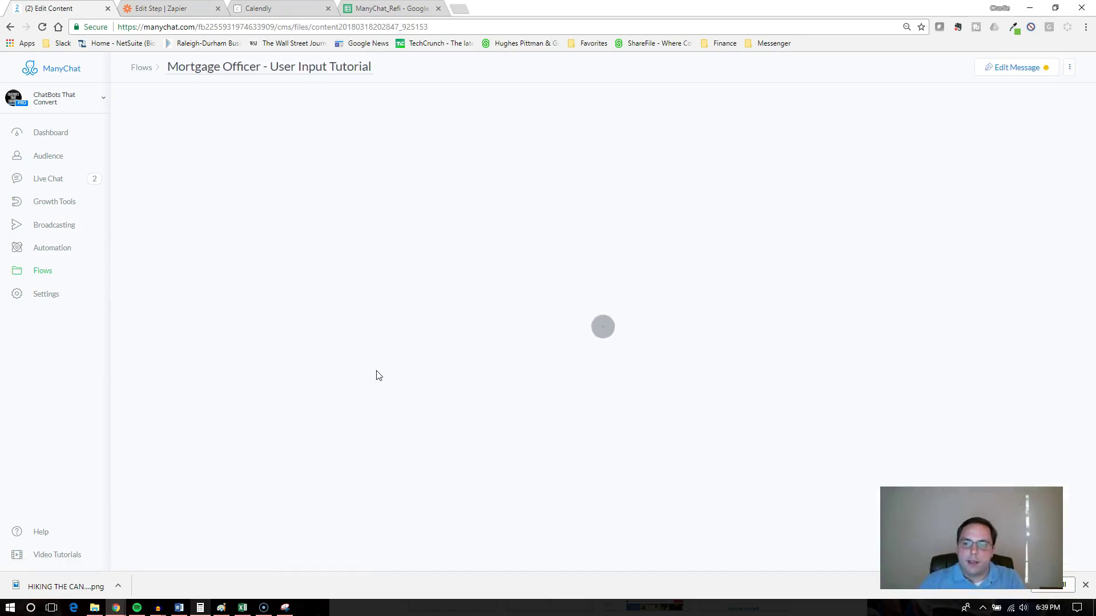
pyautogui.scroll(-5, 422, 326)
pyautogui.moveTo(605, 366); pyautogui.dragTo(452, 346)
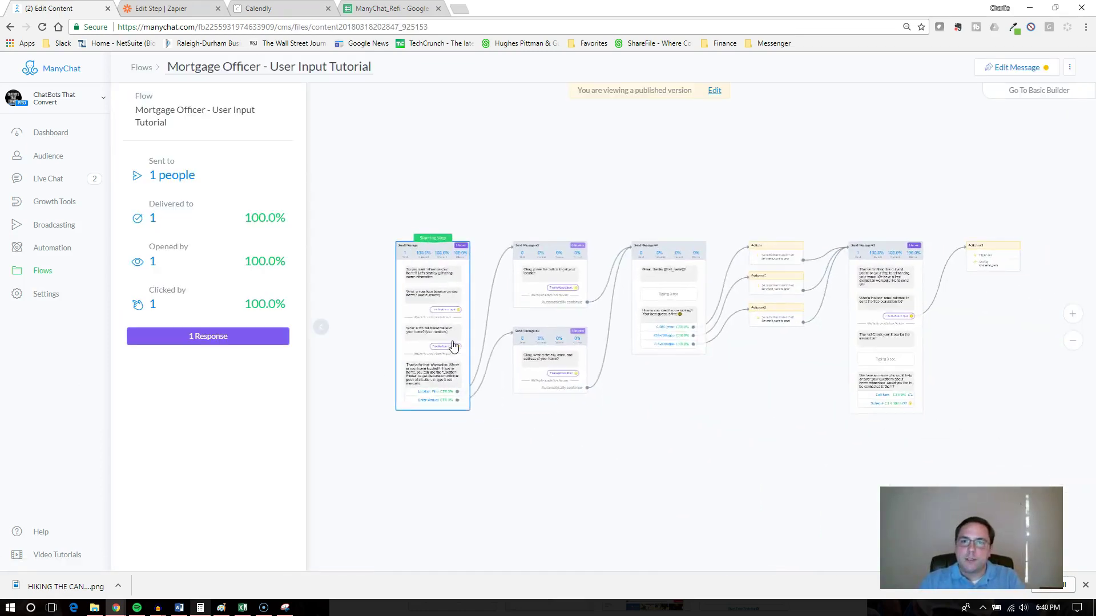
pyautogui.moveTo(597, 438); pyautogui.dragTo(471, 446)
pyautogui.scroll(5, 556, 447)
pyautogui.moveTo(634, 384); pyautogui.dragTo(420, 452)
pyautogui.scroll(-1, 486, 429)
pyautogui.moveTo(787, 375); pyautogui.dragTo(697, 286)
pyautogui.click(696, 173)
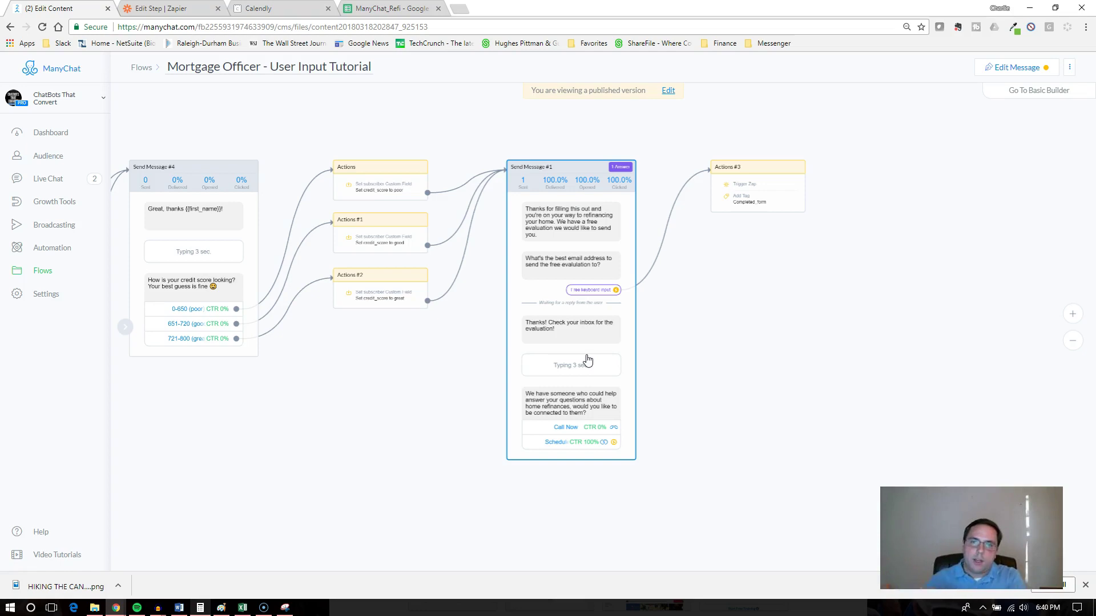
# Step: Switch to the ManyChat_Refi spreadsheet in Google Sheets and review its header row from First Name to Credit Score
pyautogui.click(392, 8)
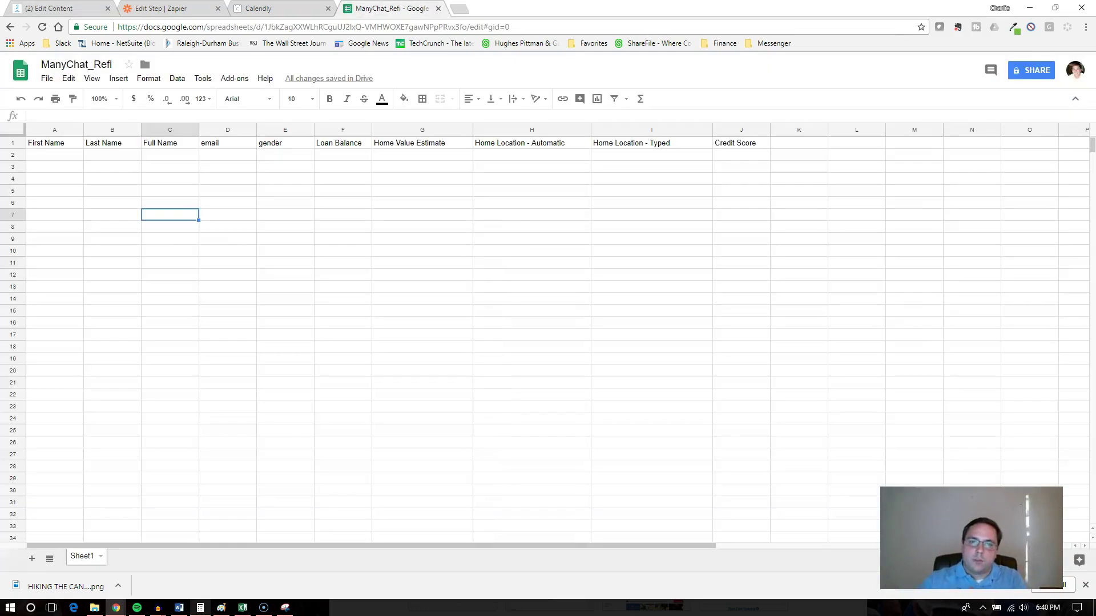
pyautogui.click(232, 226)
pyautogui.moveTo(42, 143); pyautogui.dragTo(666, 140)
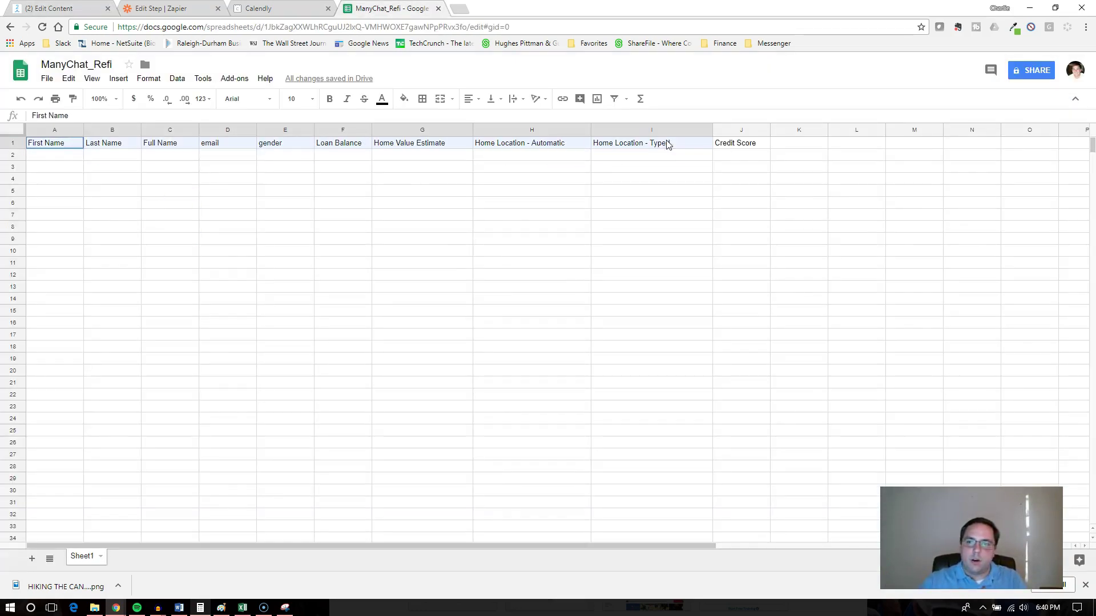
pyautogui.click(754, 145)
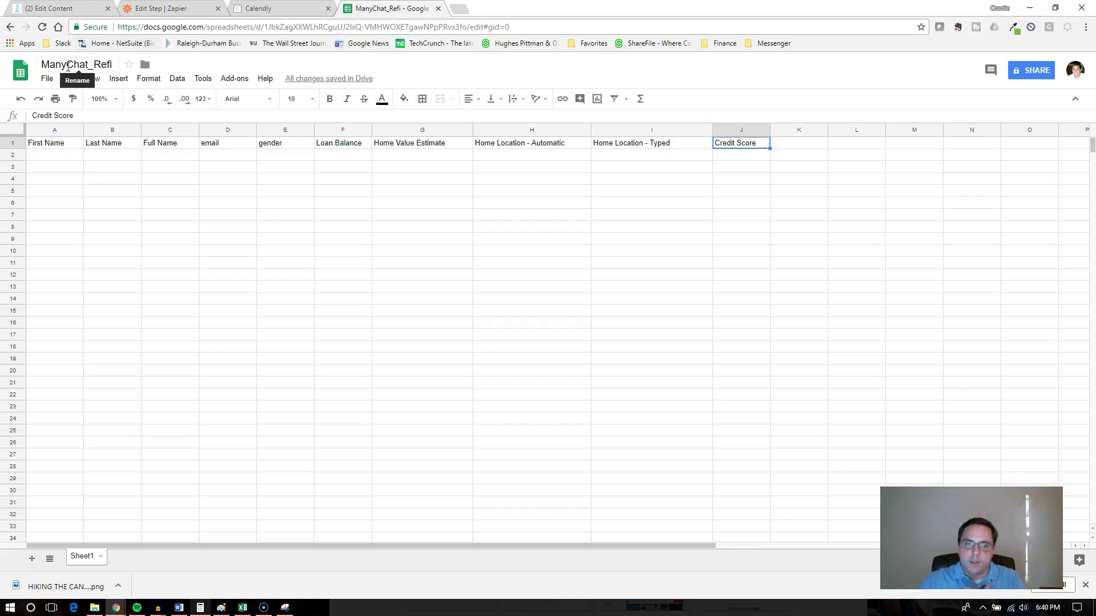
pyautogui.click(272, 195)
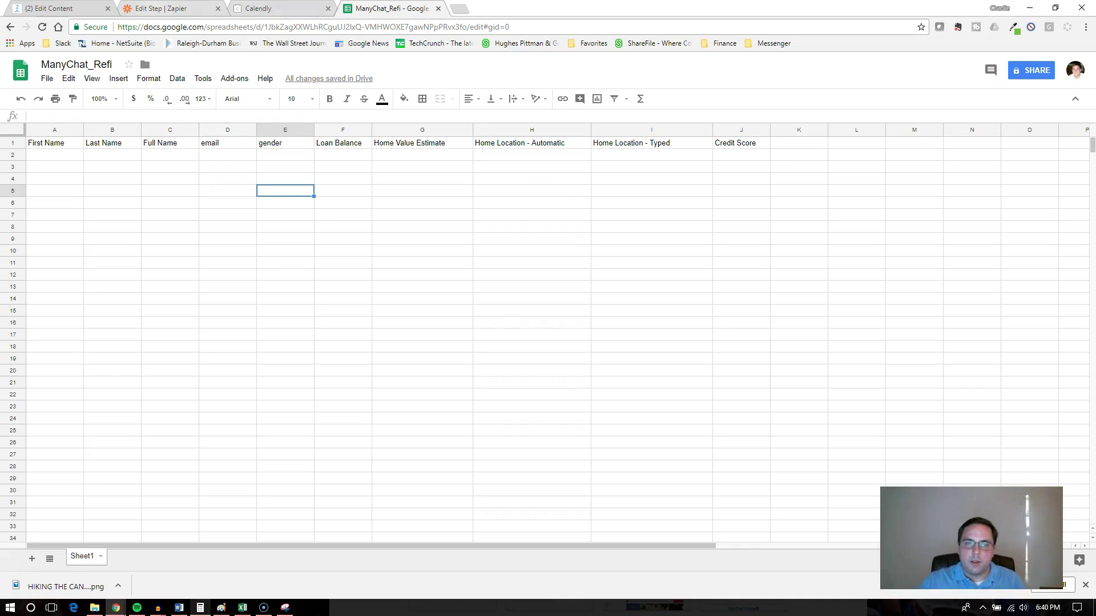
# Step: Switch to Zapier and open the MC_Refi_Google_sheets Zap from the dashboard
pyautogui.click(157, 8)
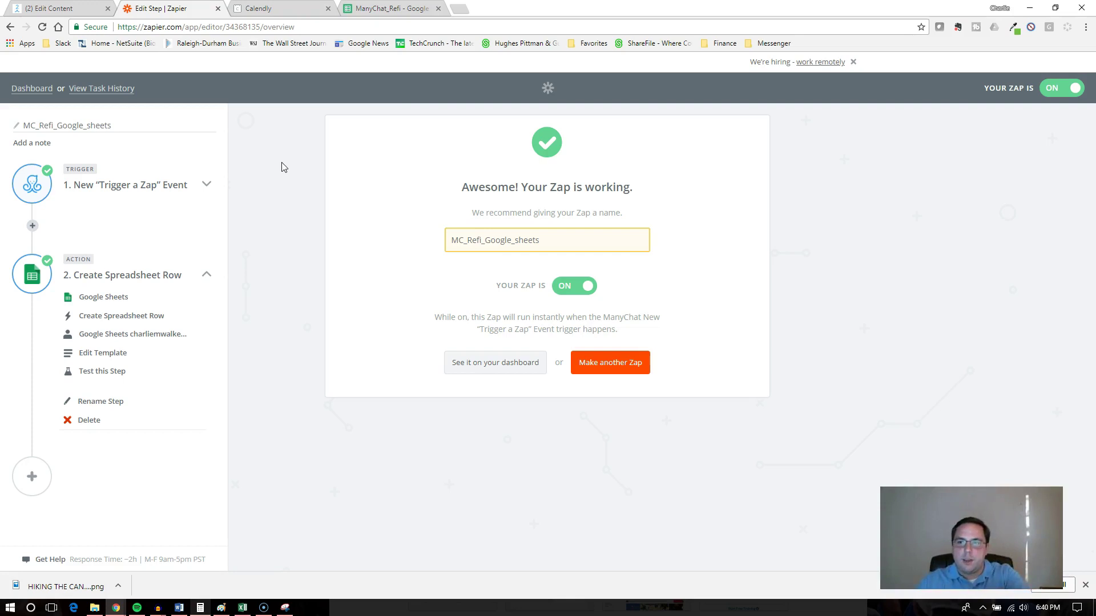
pyautogui.click(32, 89)
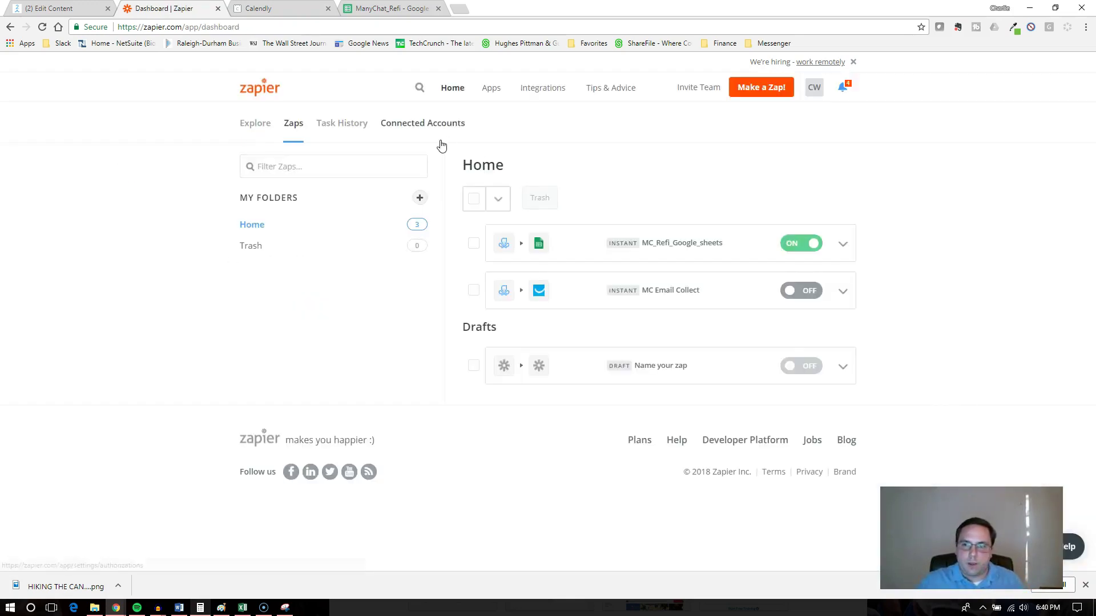
pyautogui.click(690, 254)
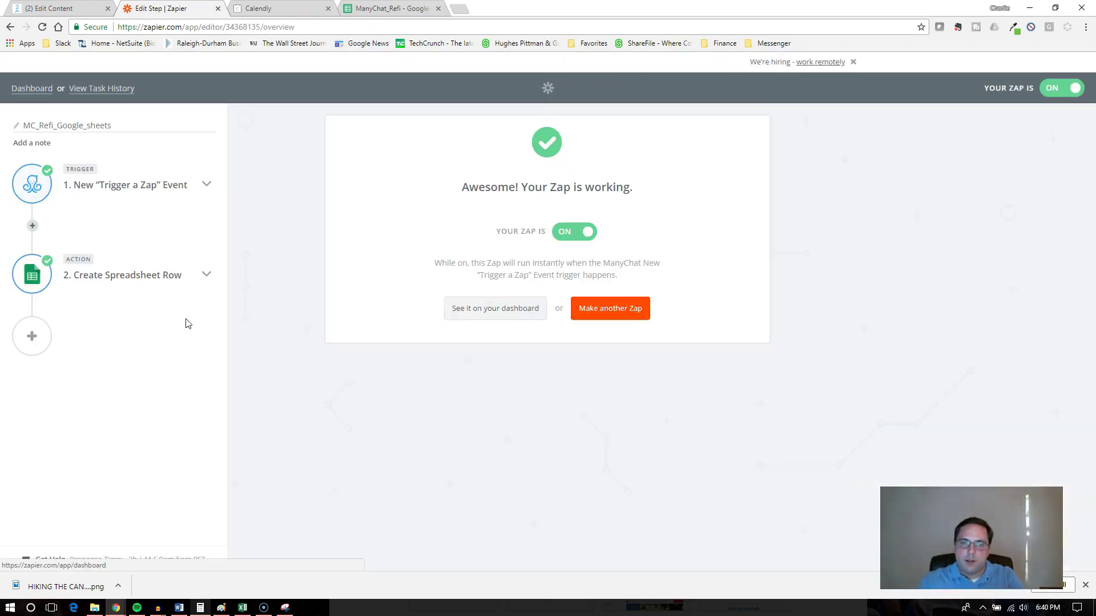
# Step: Choose ManyChat as the Zap's trigger app and continue with the New "Trigger a Zap" Event trigger
pyautogui.click(128, 192)
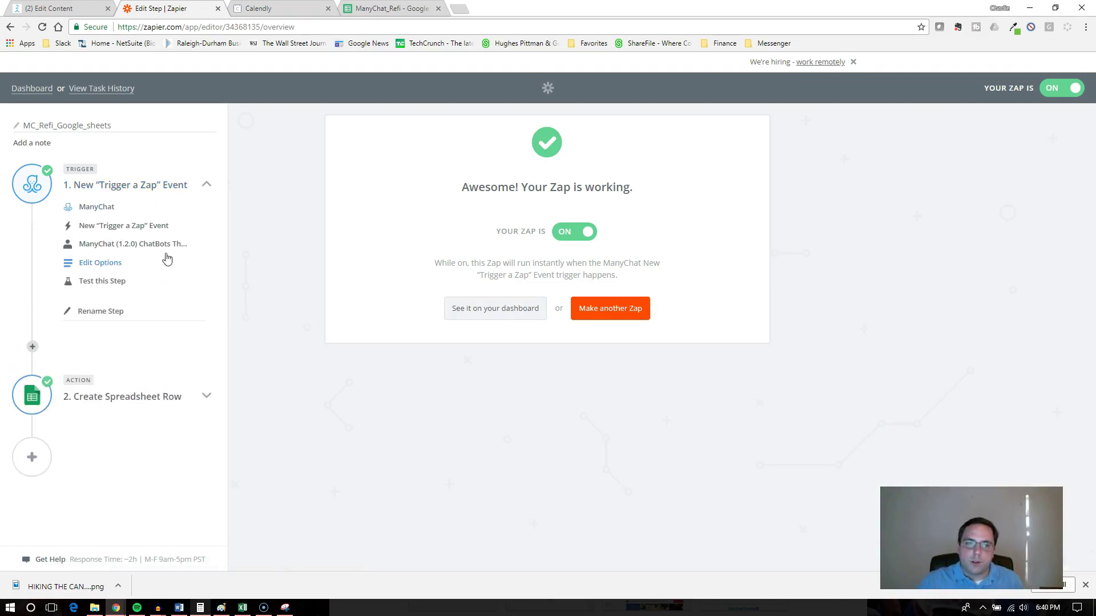
pyautogui.click(110, 194)
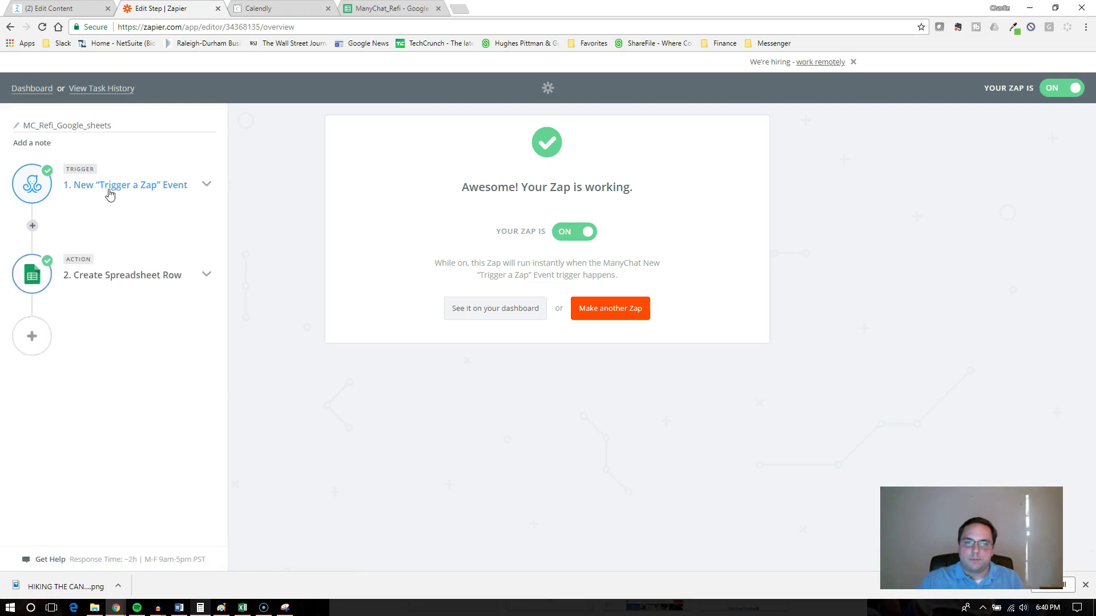
pyautogui.click(109, 194)
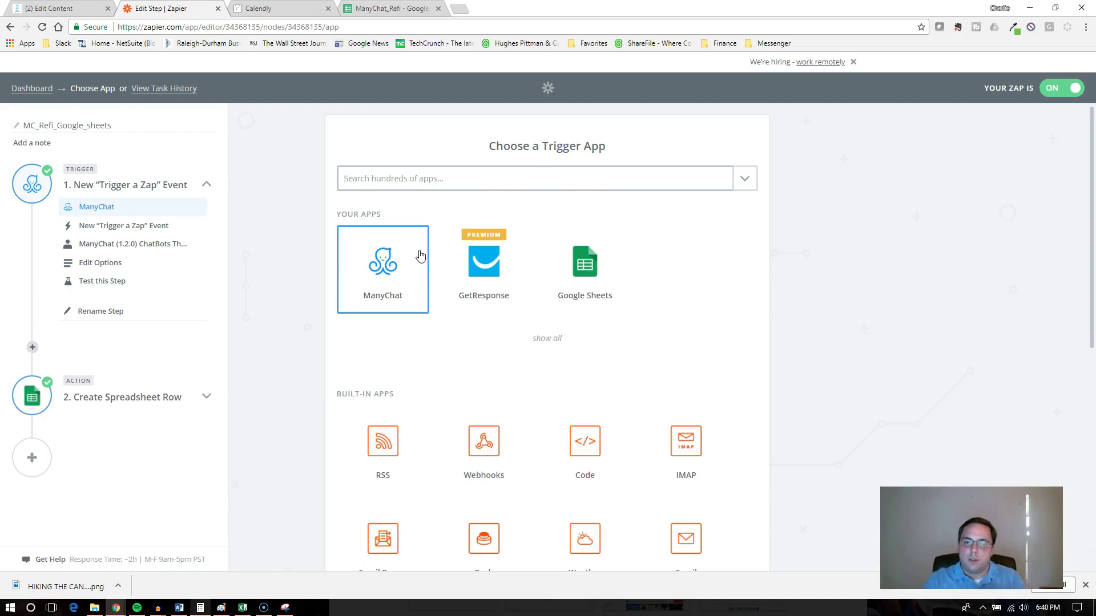
pyautogui.click(417, 253)
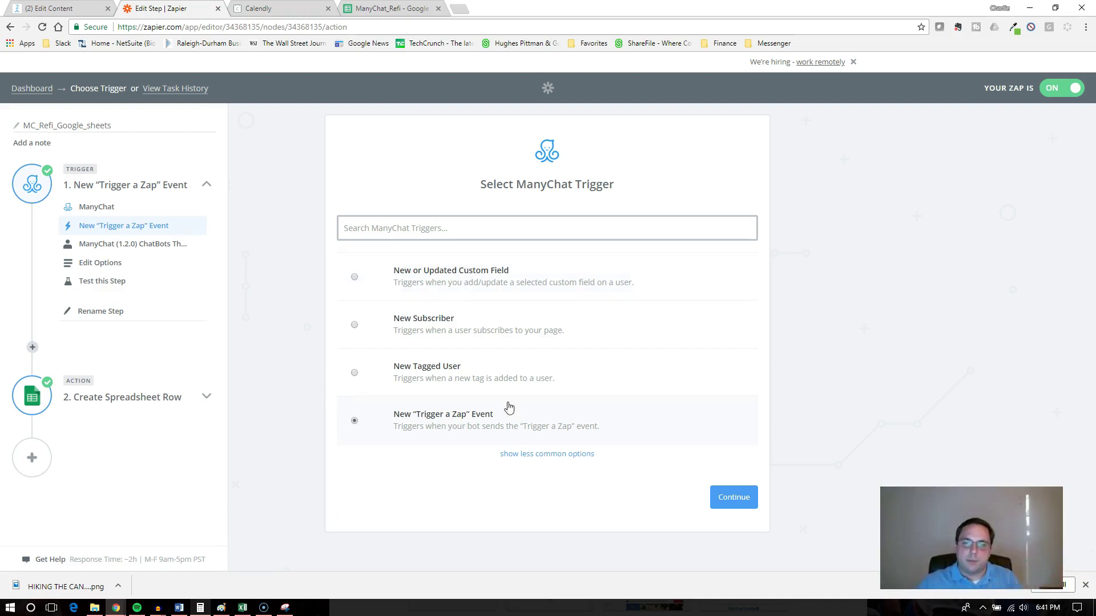
pyautogui.click(745, 501)
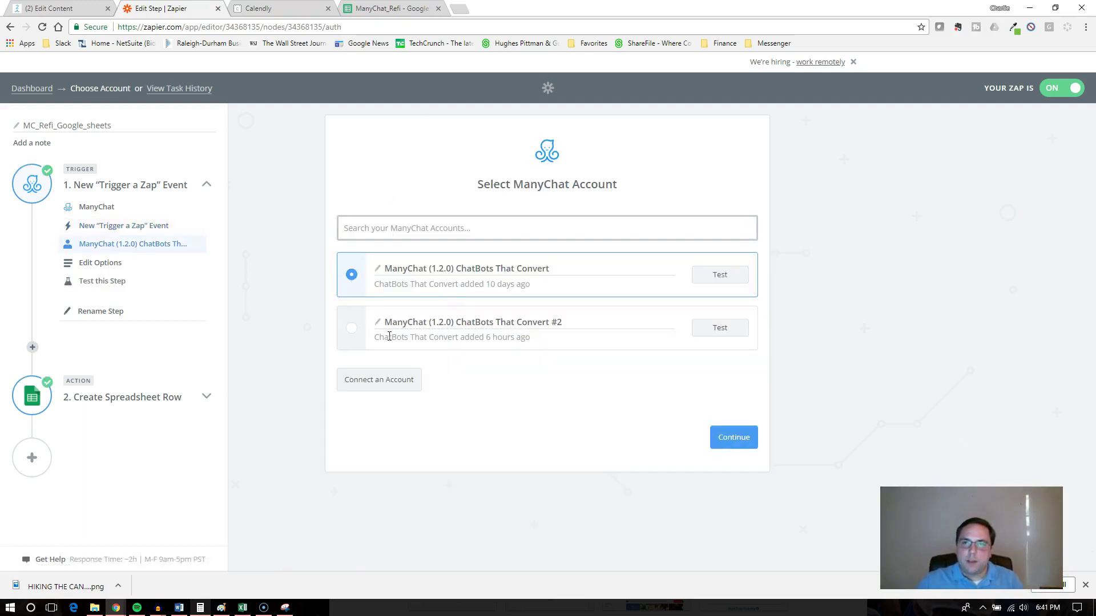
# Step: View the pages offered for connecting a ManyChat account, close that window, and test and keep the ManyChat (1.2.0) ChatBots That Convert account
pyautogui.click(404, 381)
pyautogui.moveTo(149, 12); pyautogui.dragTo(384, 67)
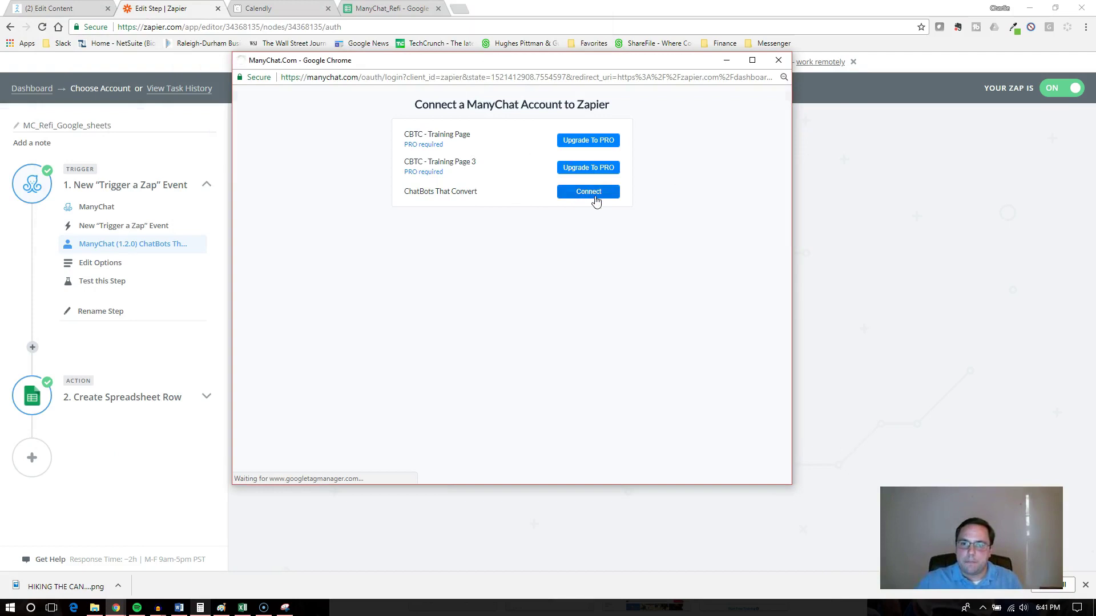
pyautogui.click(780, 61)
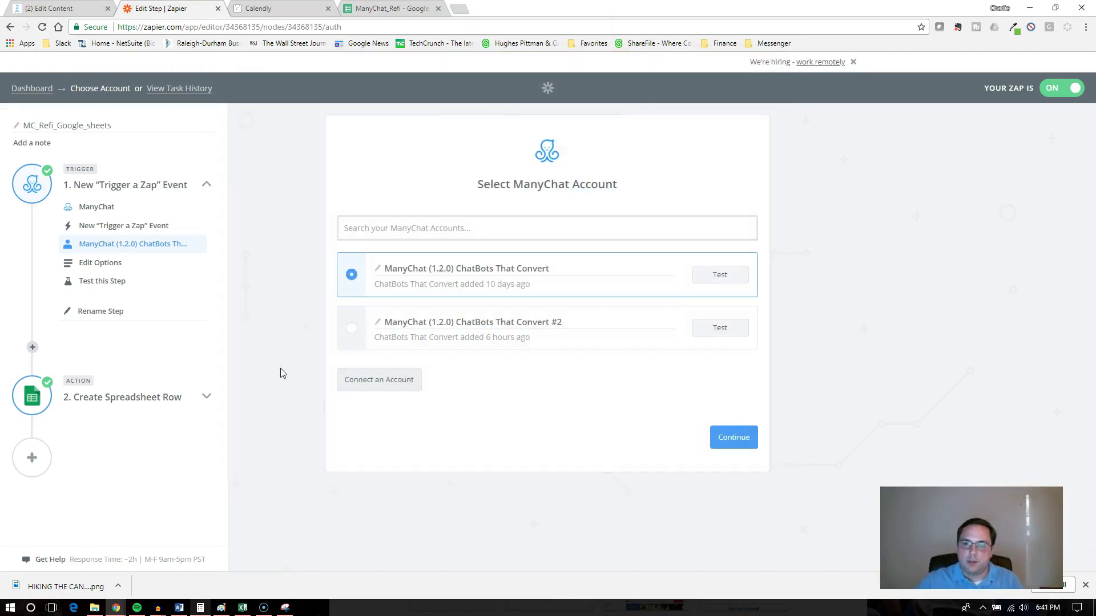
pyautogui.click(729, 275)
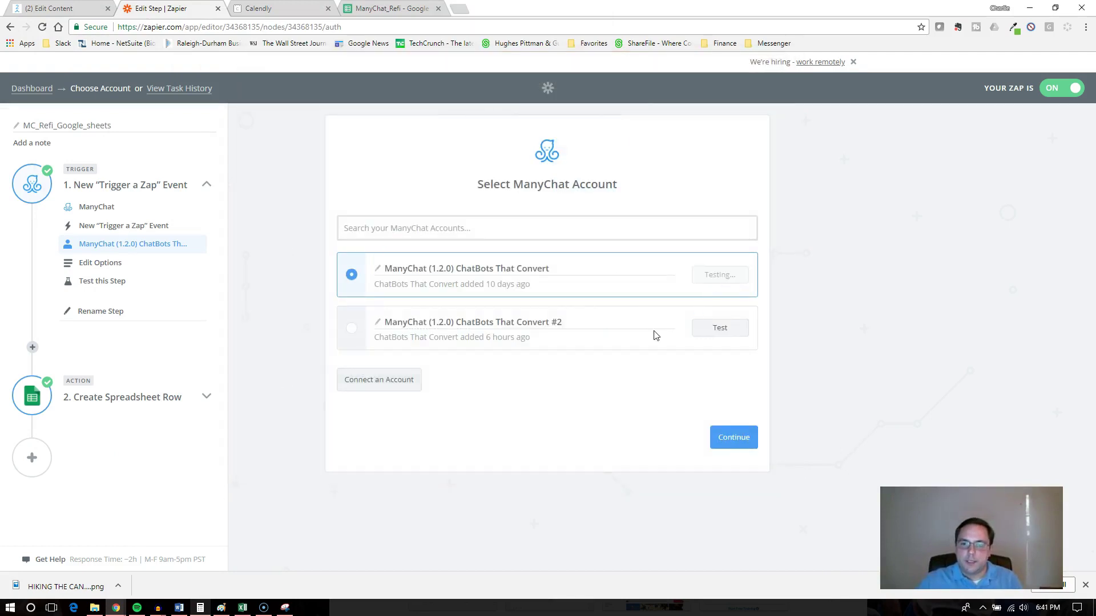
pyautogui.click(737, 440)
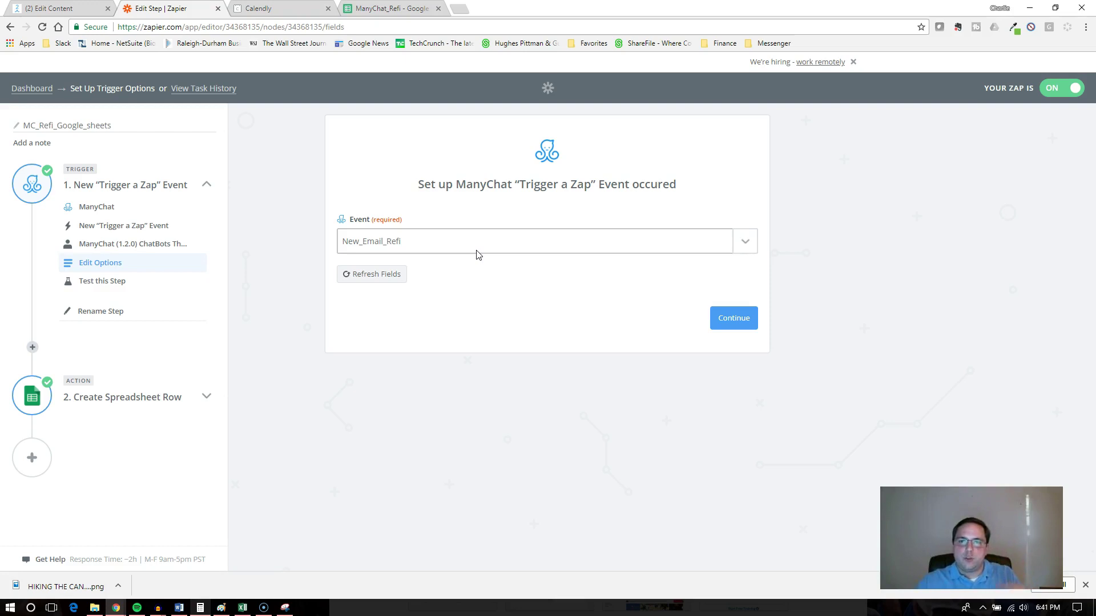
# Step: Set the trigger event to New_Email_Refi, compare it with the Trigger Zap action in ManyChat's Actions #3, and continue to the trigger test
pyautogui.click(747, 241)
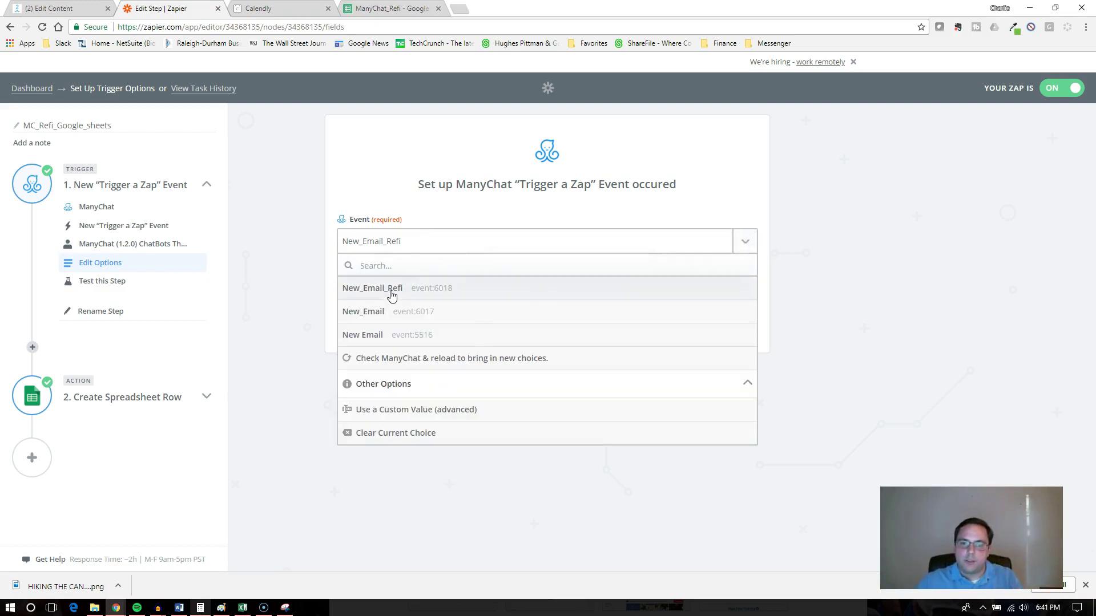
pyautogui.click(454, 292)
pyautogui.hotkey('ctrl', 'shift', 'Tab')
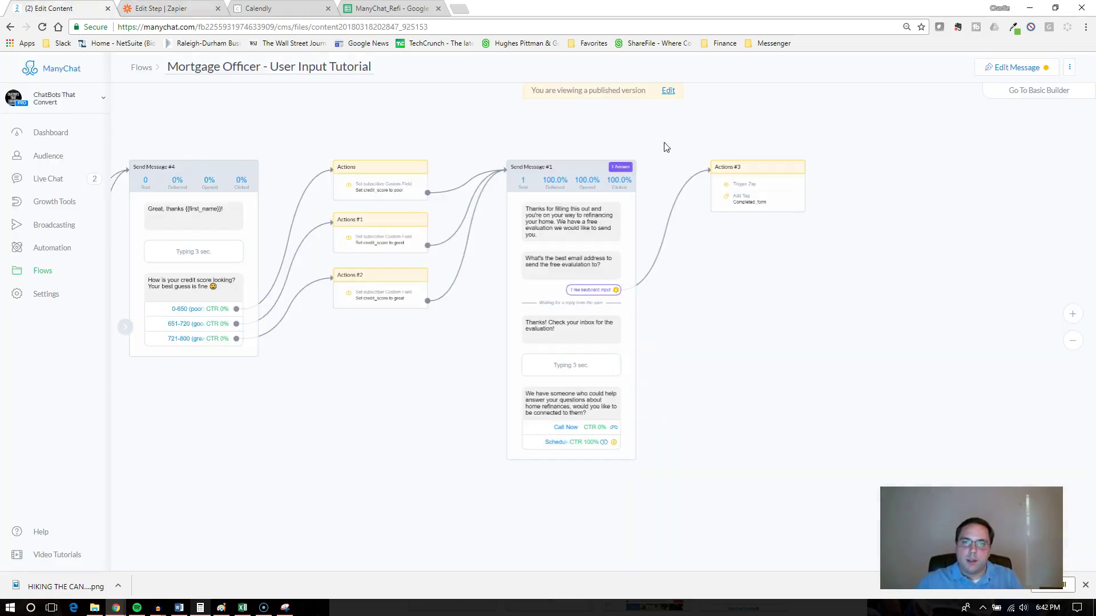
pyautogui.click(752, 205)
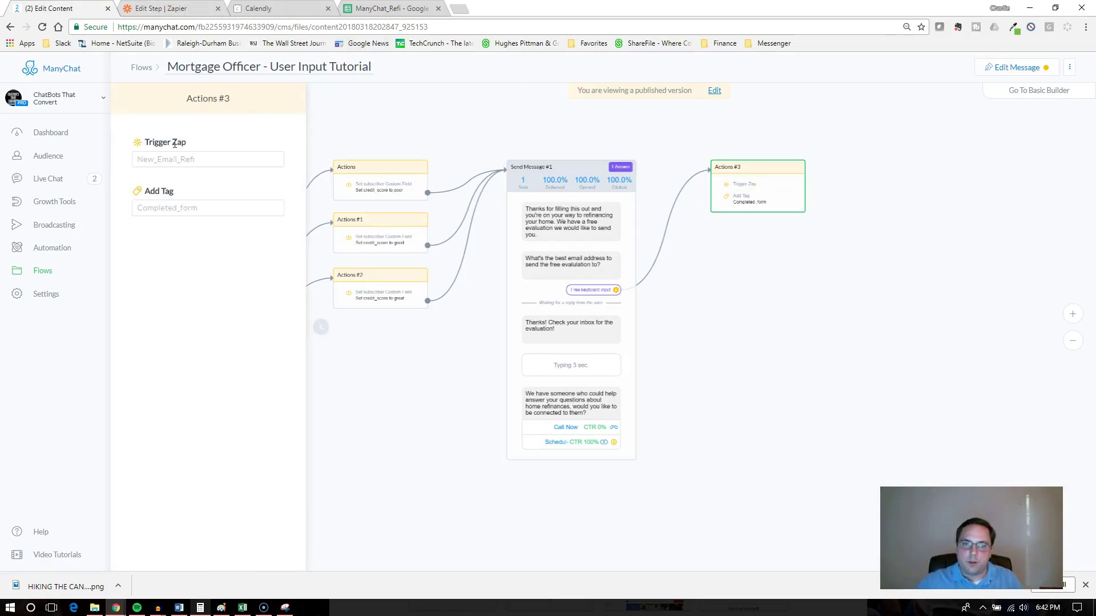
pyautogui.hotkey('ctrl', 'Tab')
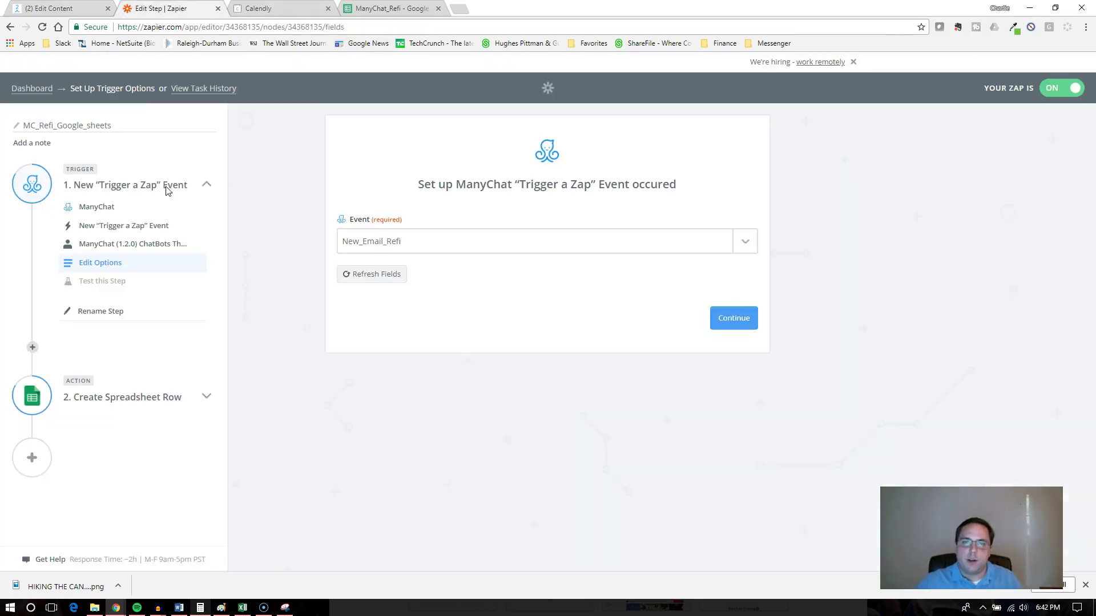
pyautogui.click(736, 327)
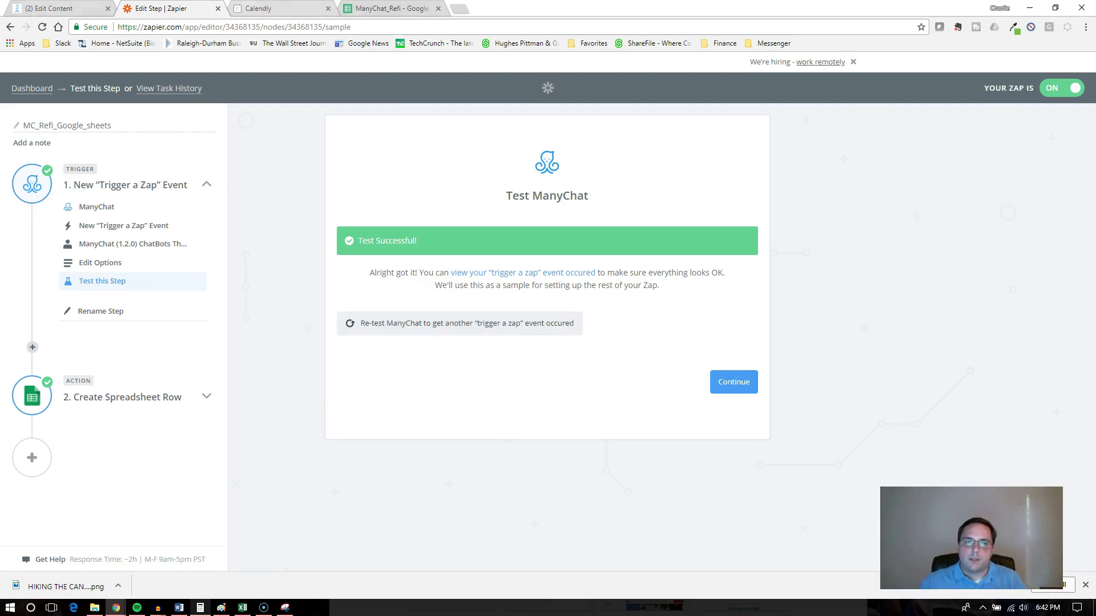
# Step: Look at the bot settings in ManyChat, return to Zapier and finish the trigger's test step
pyautogui.click(51, 8)
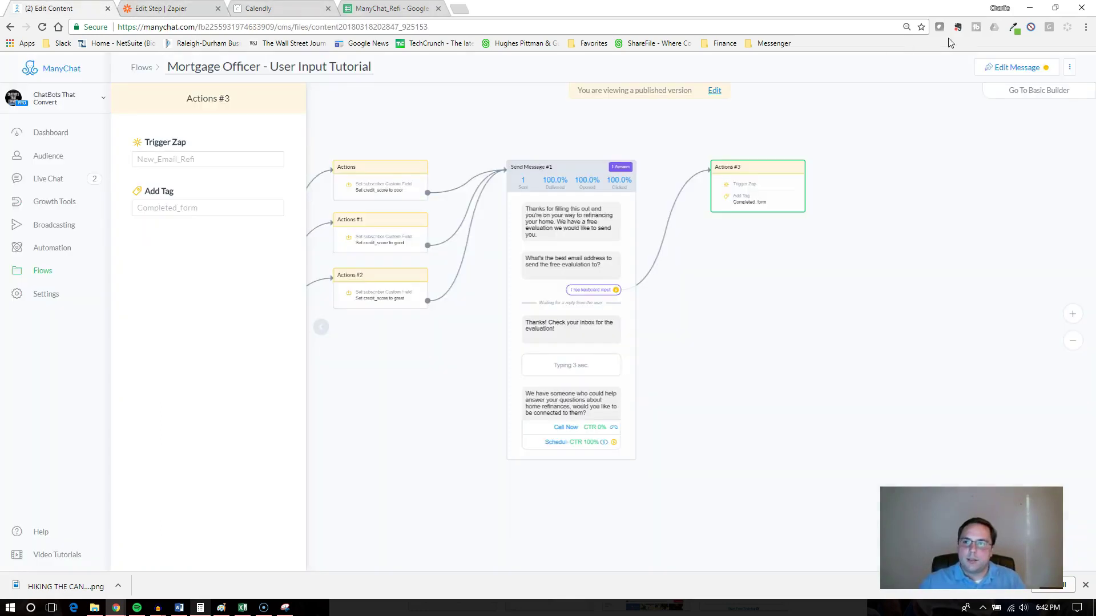
pyautogui.click(52, 302)
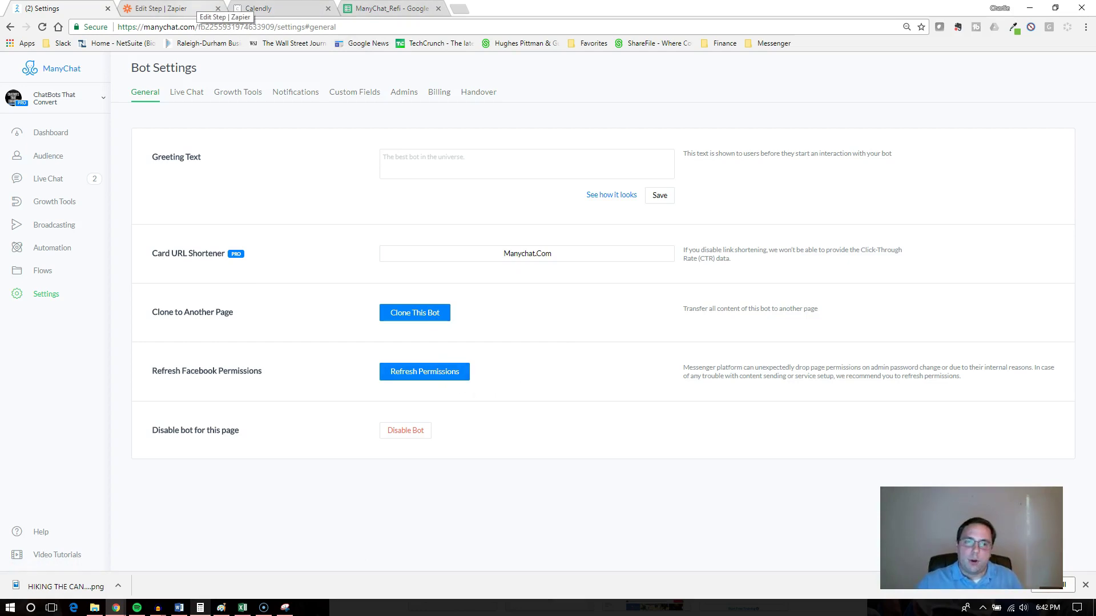
pyautogui.click(196, 7)
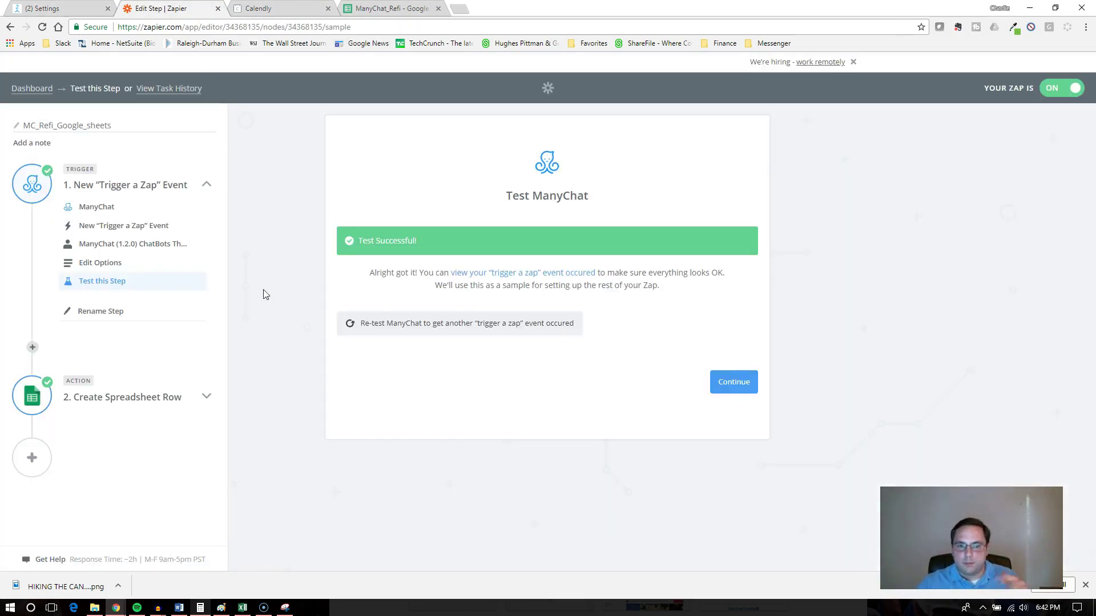
pyautogui.click(730, 383)
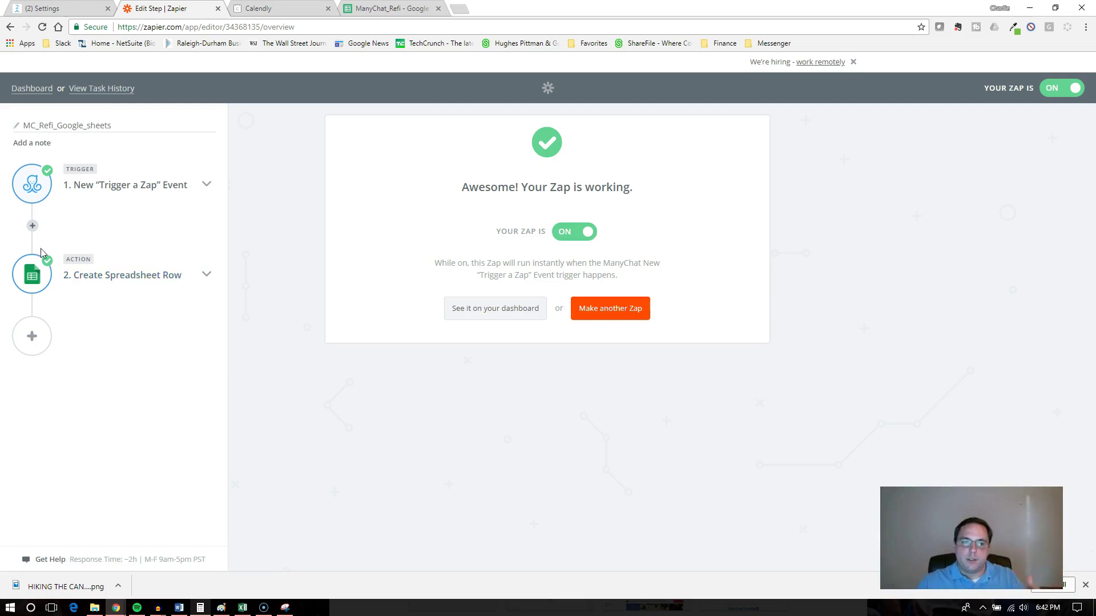
# Step: Choose Google Sheets as the app for the Create Spreadsheet Row step and examine row 2 of the ManyChat_Refi sheet
pyautogui.click(95, 279)
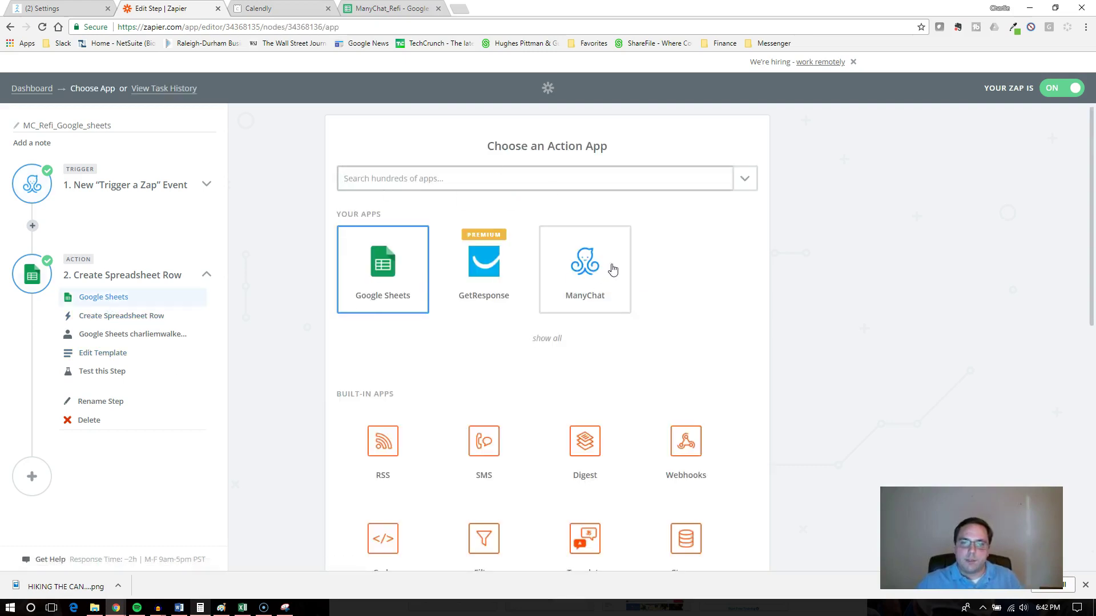
pyautogui.click(388, 285)
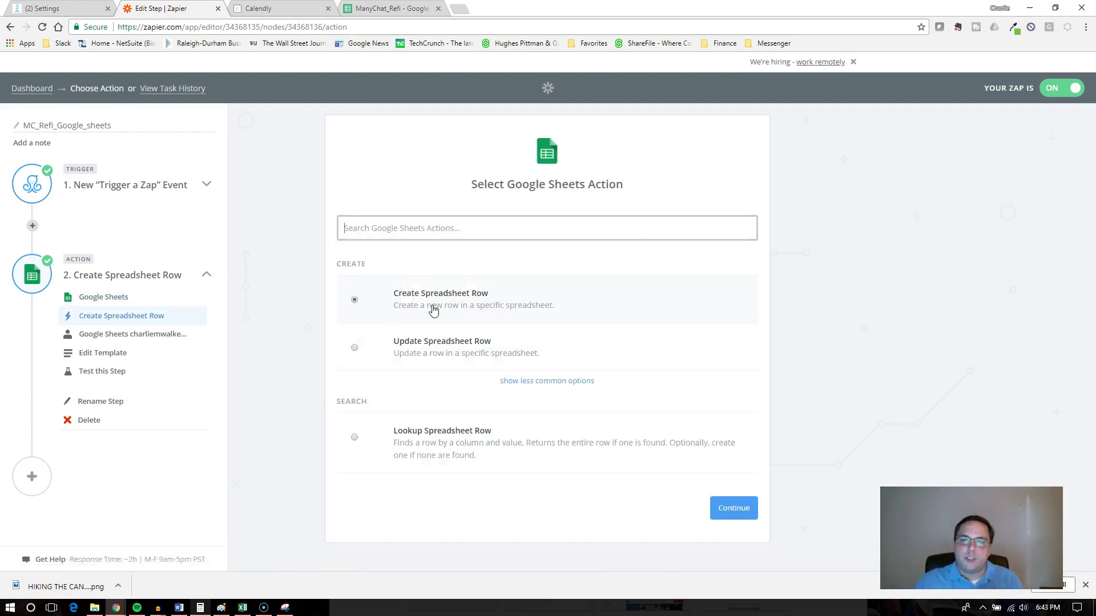
pyautogui.click(392, 9)
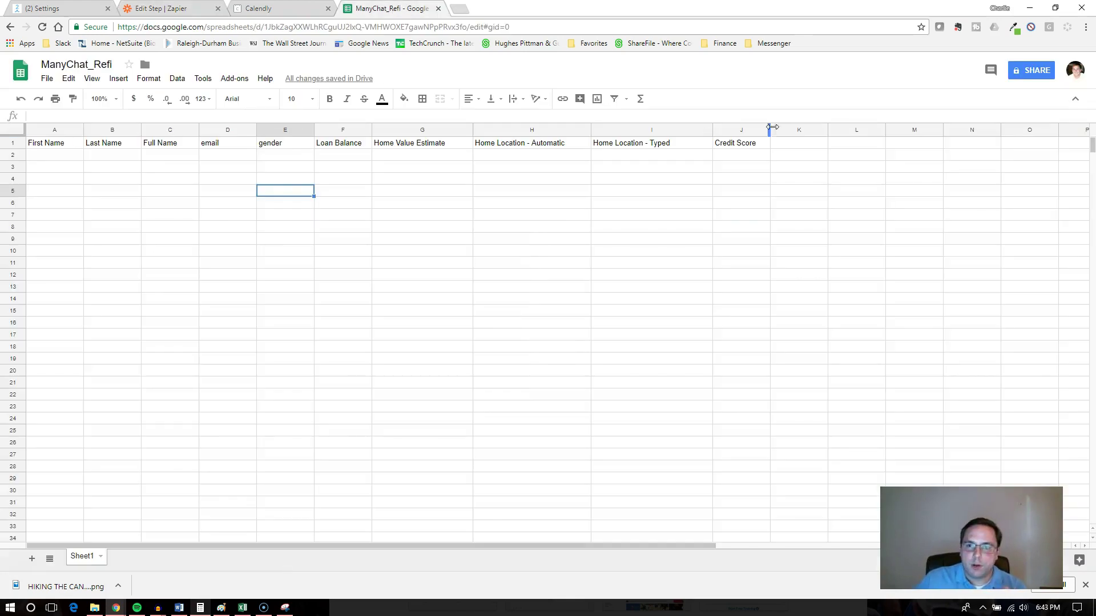
pyautogui.moveTo(748, 159); pyautogui.dragTo(39, 165)
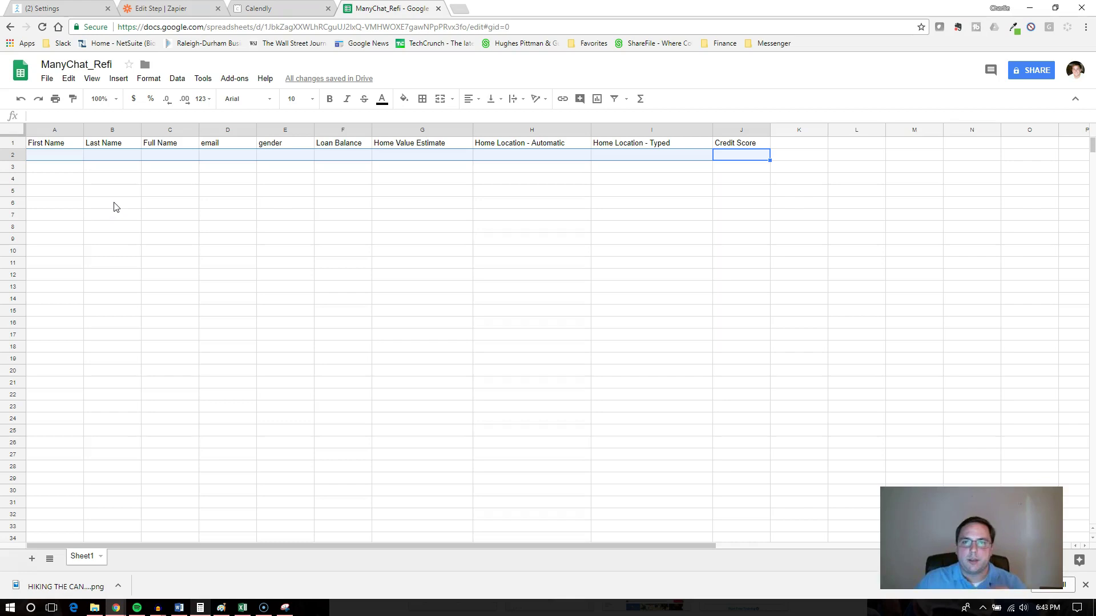
pyautogui.click(11, 157)
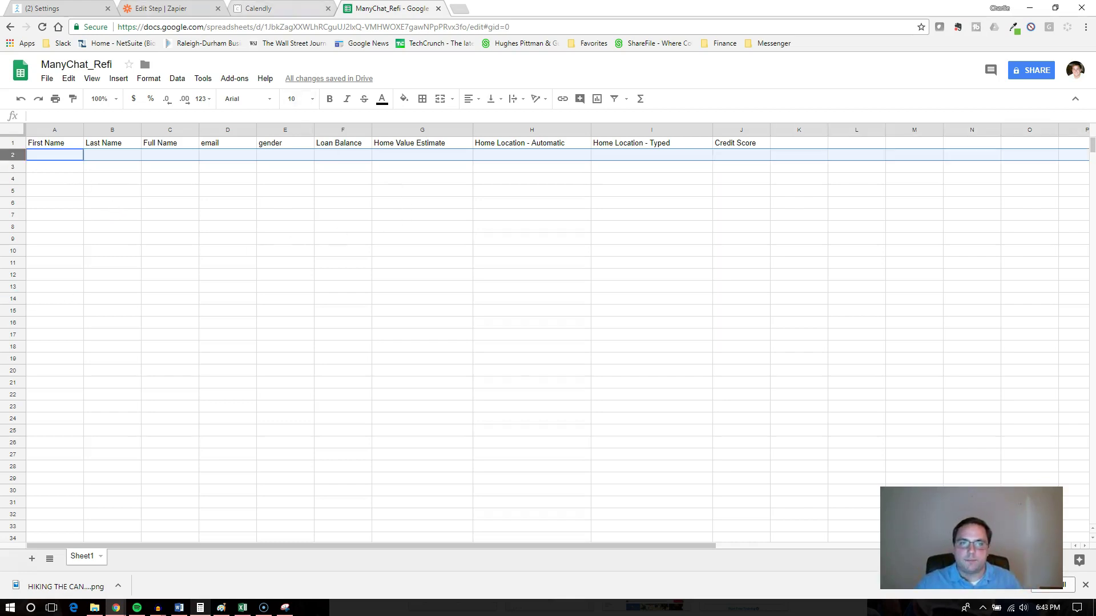
# Step: Return to Zapier, expand the full list of Google Sheets actions and look through it
pyautogui.click(161, 8)
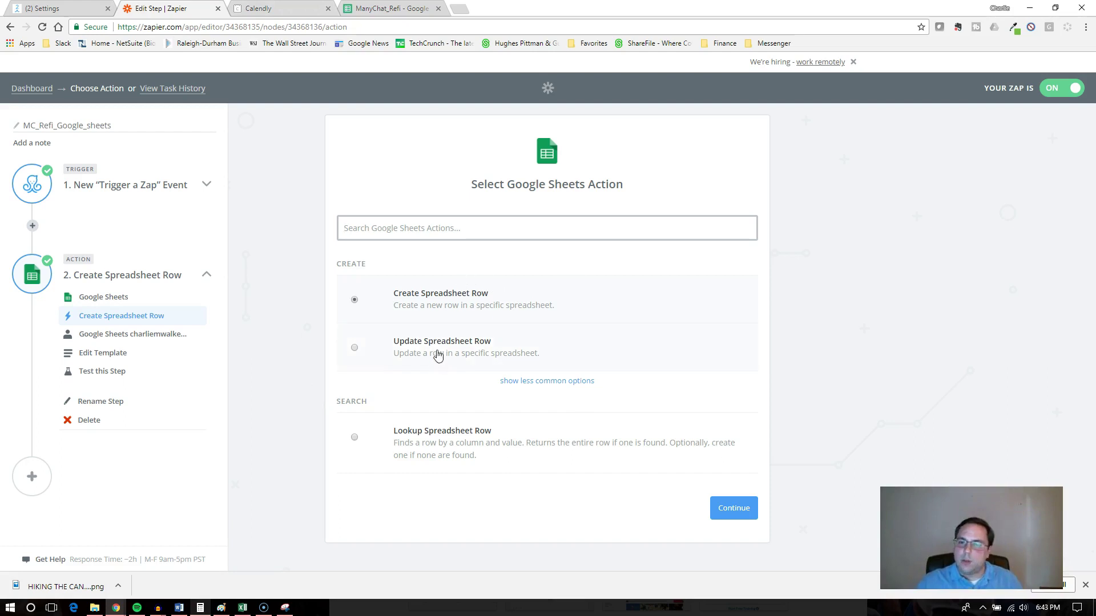
pyautogui.click(547, 381)
pyautogui.scroll(-2, 461, 431)
pyautogui.scroll(2, 494, 342)
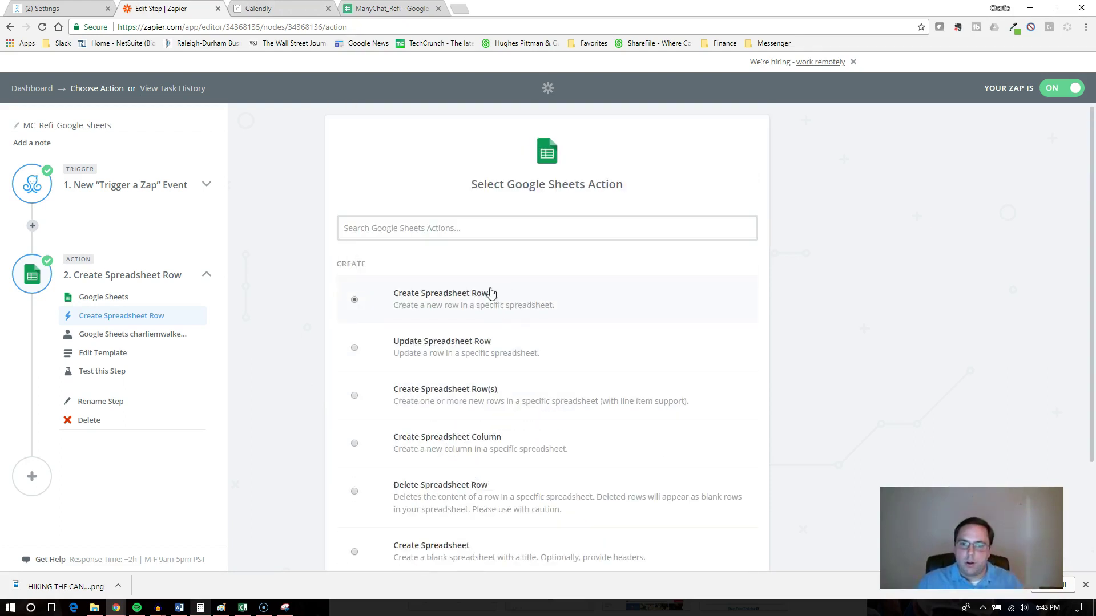
# Step: Keep the Create Spreadsheet Row action, test the connected Google Sheets account and continue to the row template setup
pyautogui.scroll(-3, 628, 253)
pyautogui.click(726, 520)
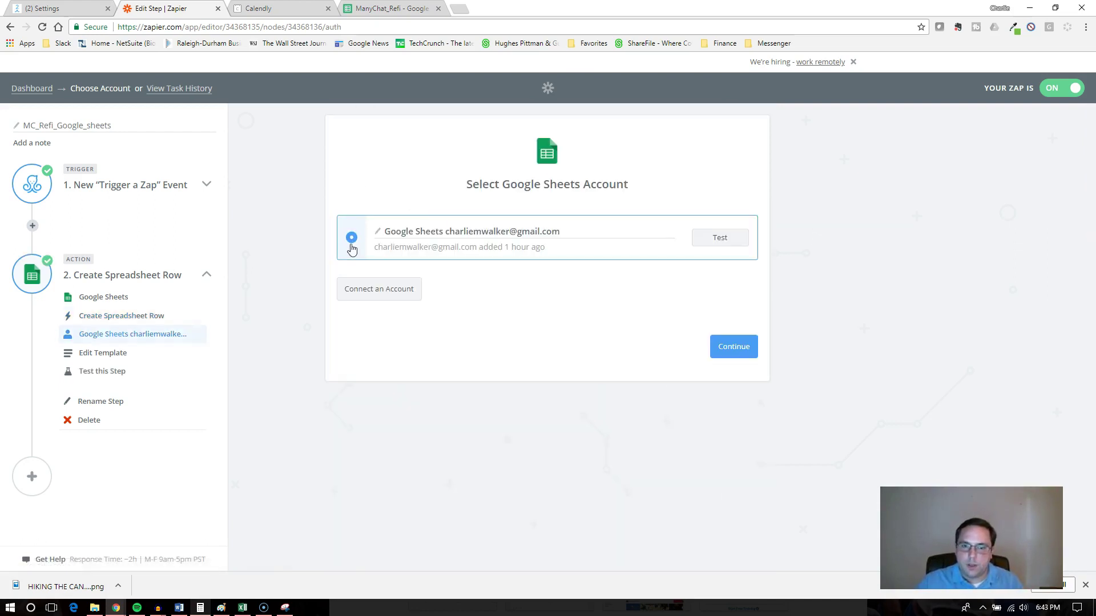
pyautogui.click(396, 295)
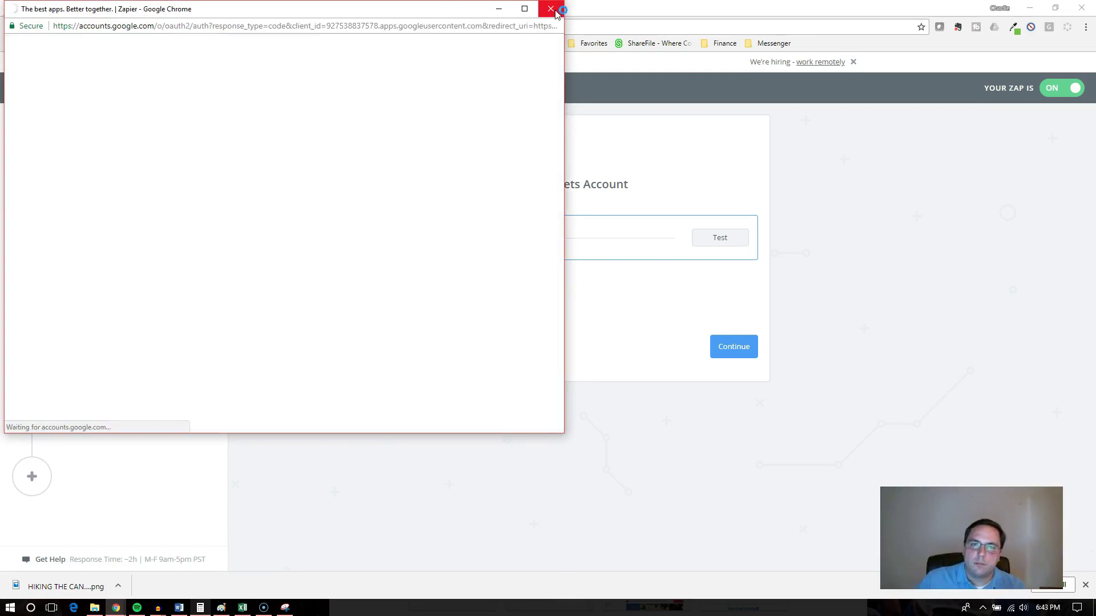
pyautogui.click(553, 8)
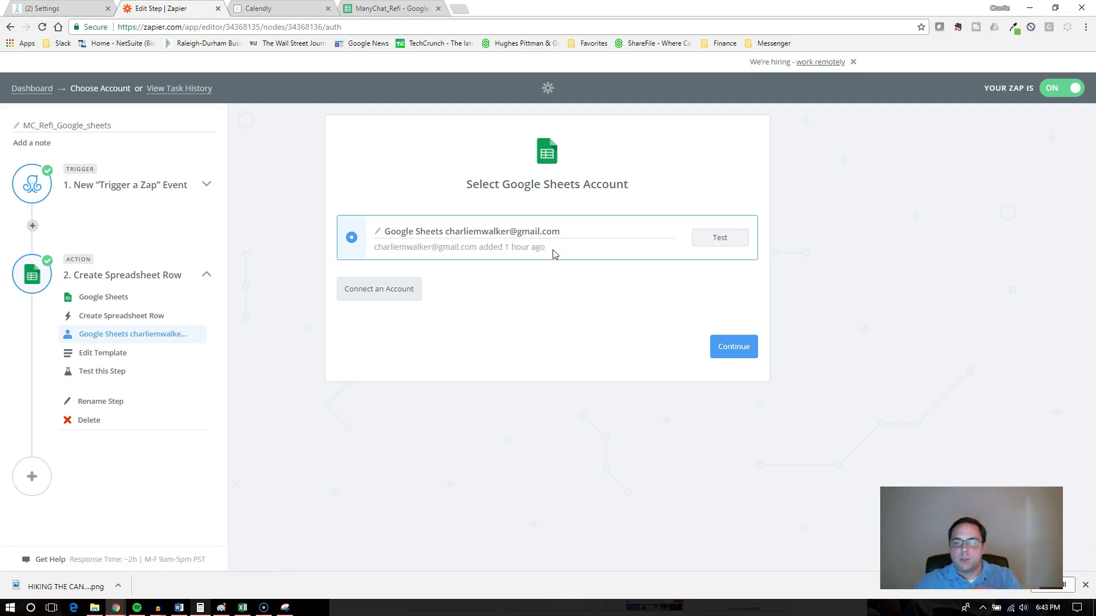
pyautogui.click(720, 238)
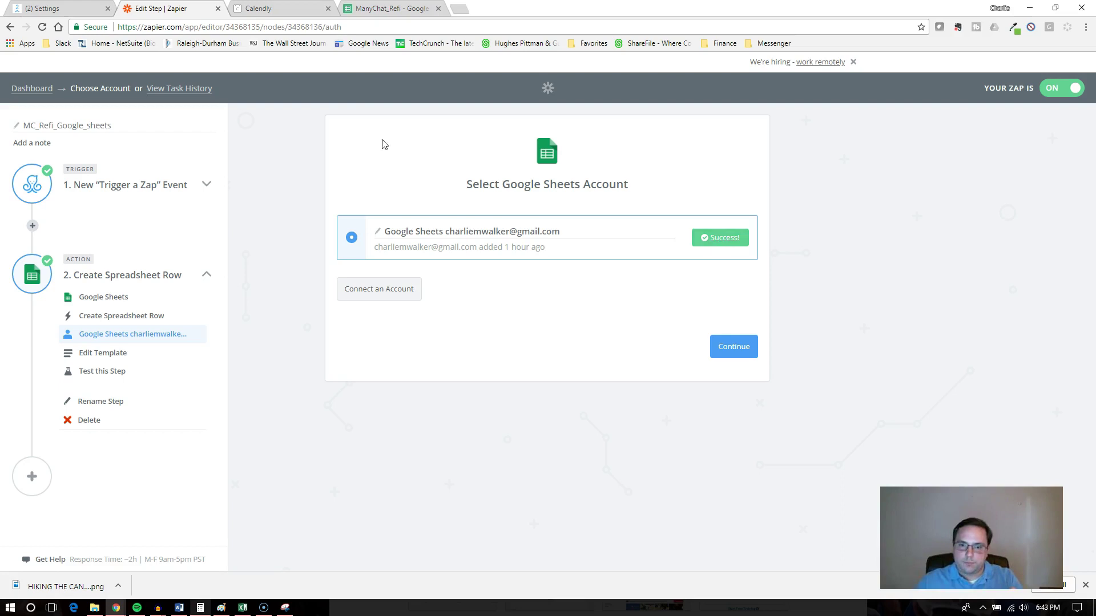
pyautogui.click(744, 350)
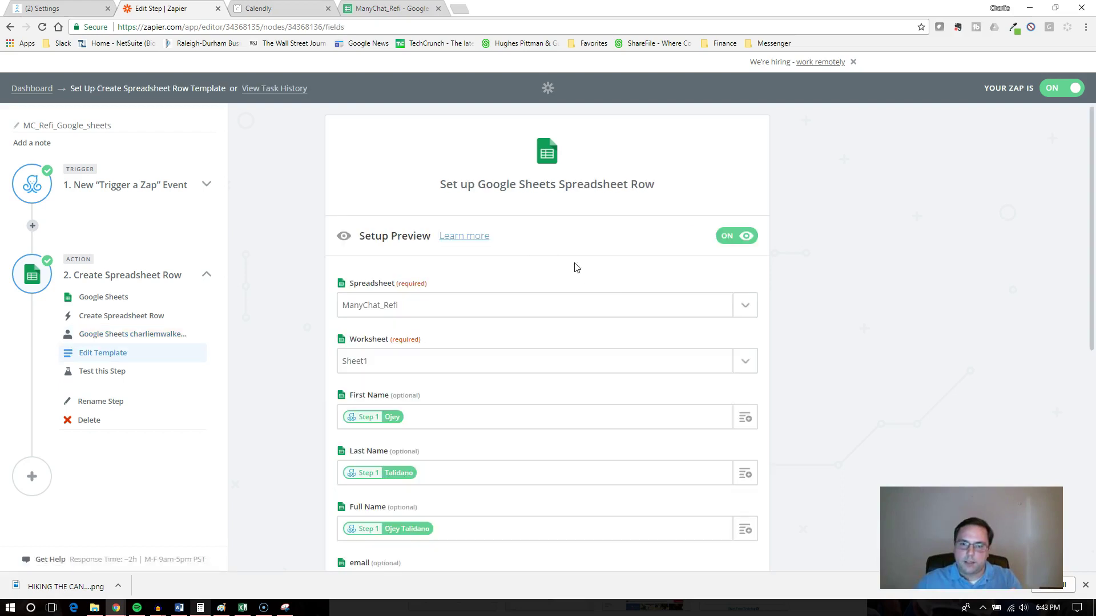
# Step: Select ManyChat_Refi as the spreadsheet and Sheet1 as the worksheet, checking the choices against the open Google Sheet
pyautogui.click(728, 294)
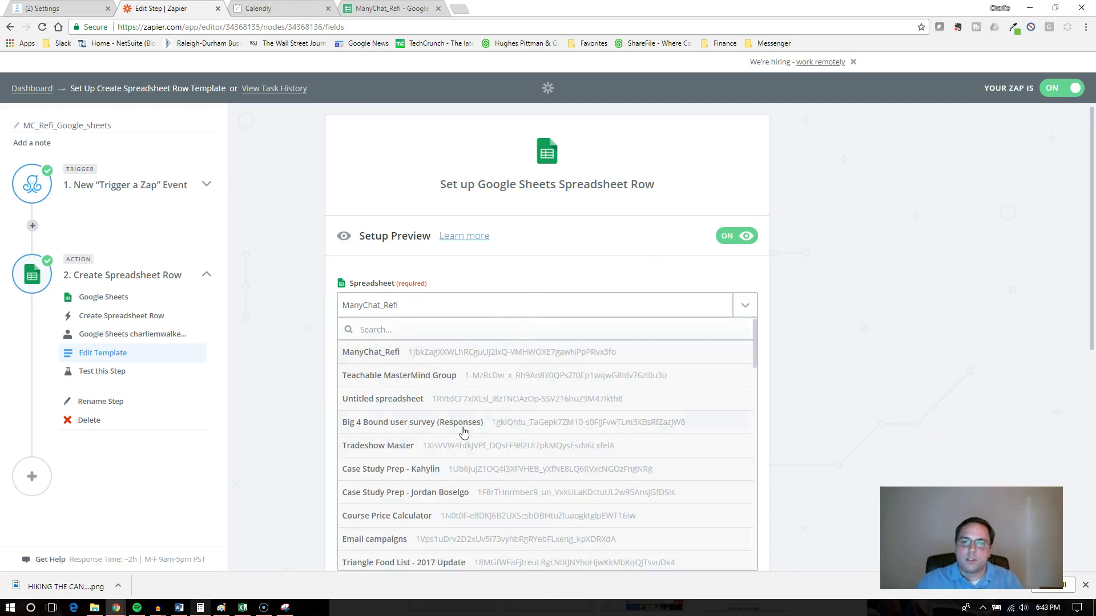
pyautogui.click(443, 354)
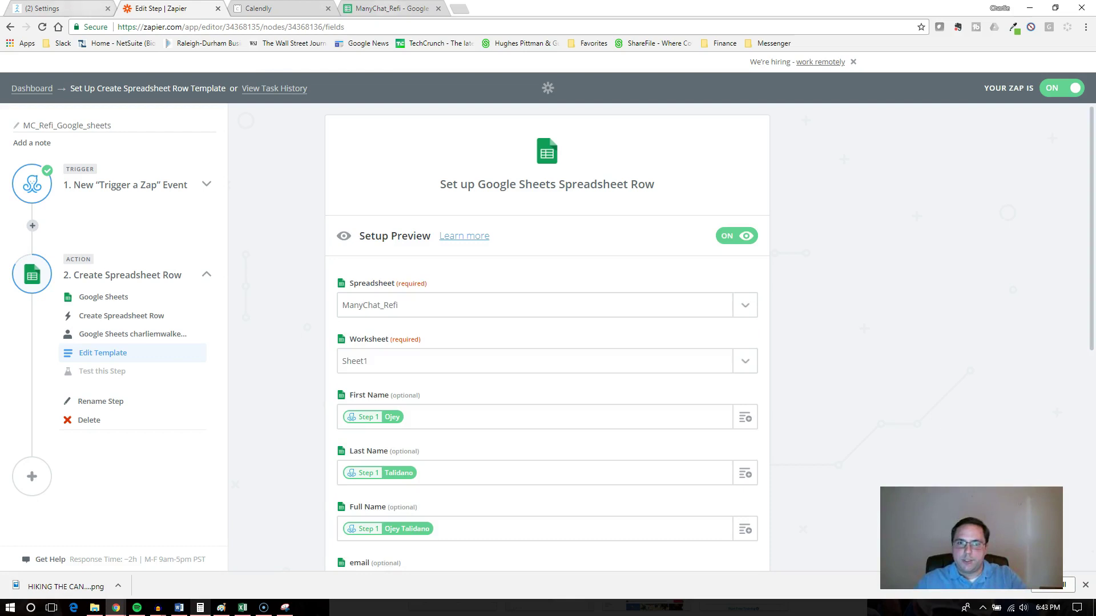
pyautogui.click(393, 9)
pyautogui.click(166, 9)
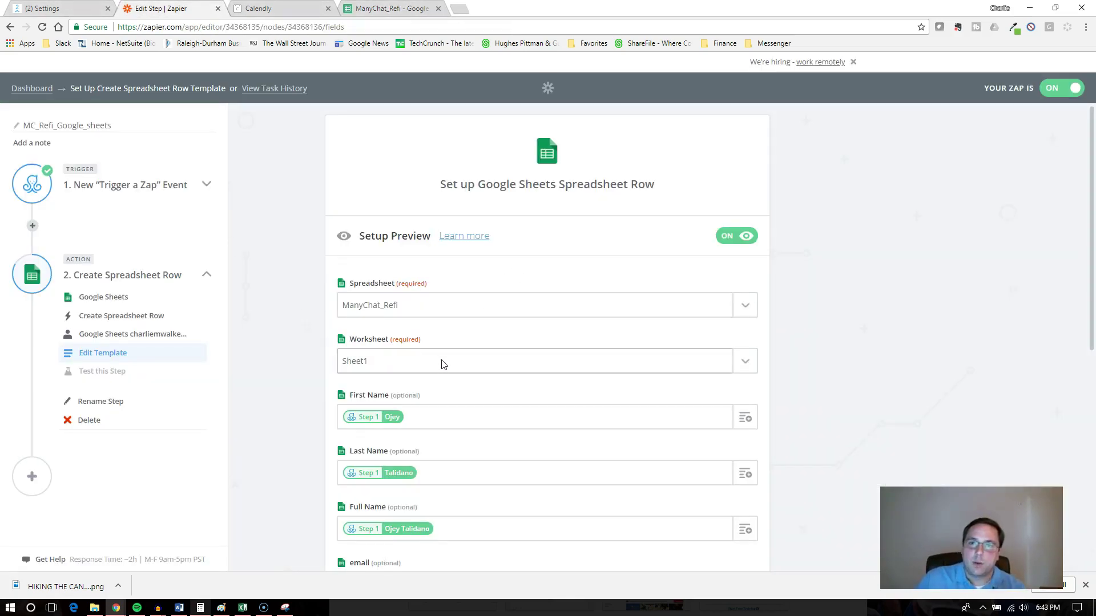
pyautogui.click(387, 364)
pyautogui.click(389, 9)
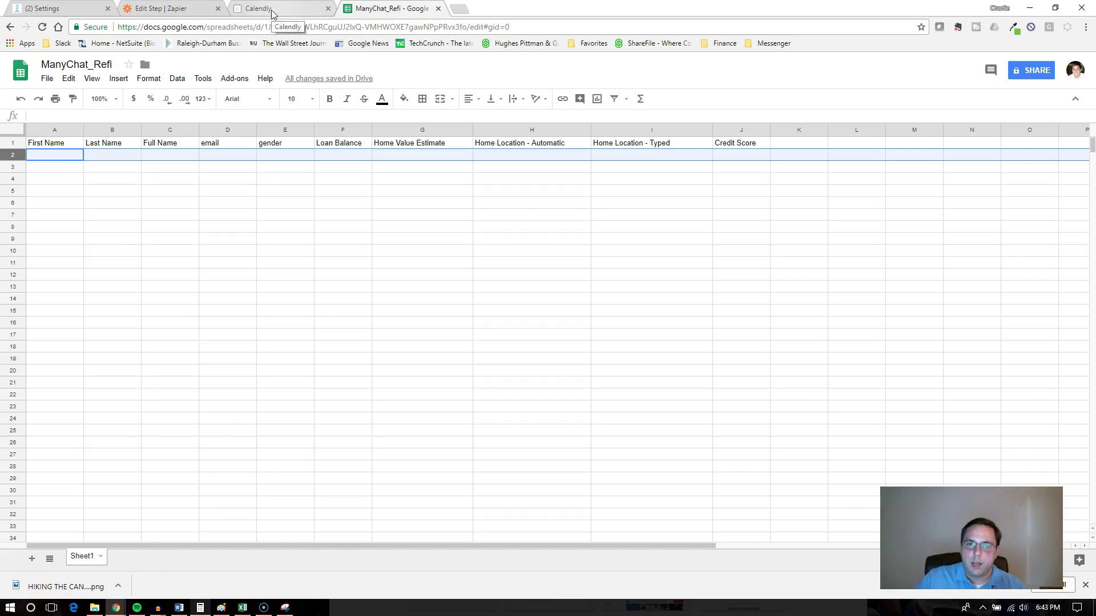
pyautogui.click(168, 9)
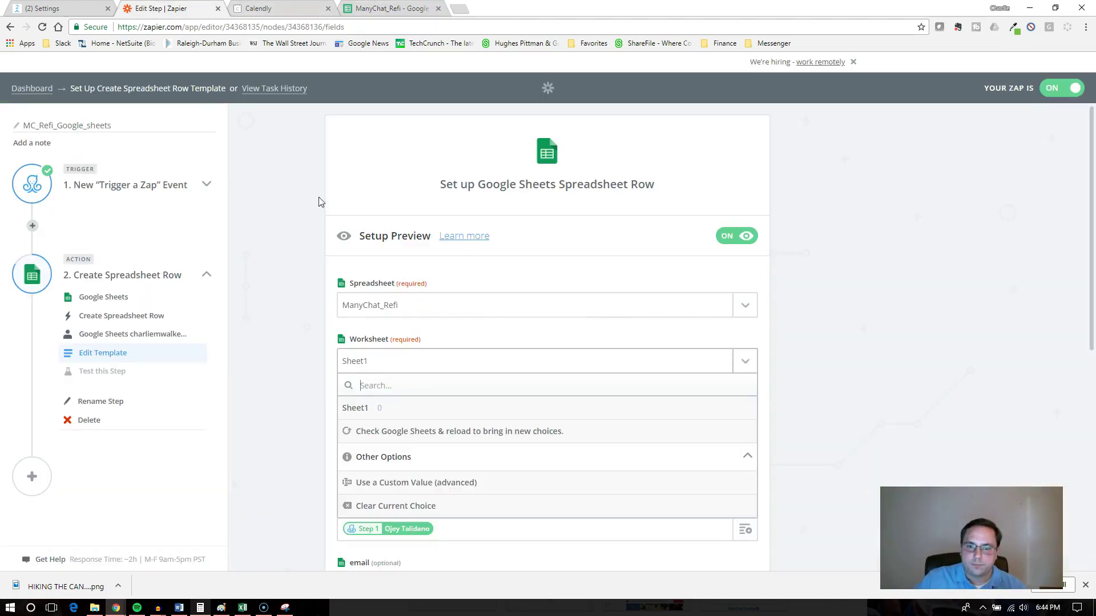
pyautogui.click(391, 408)
# Step: Compare the template's First Name field options with the header row of the ManyChat_Refi sheet, ending back in Zapier
pyautogui.scroll(-2, 291, 308)
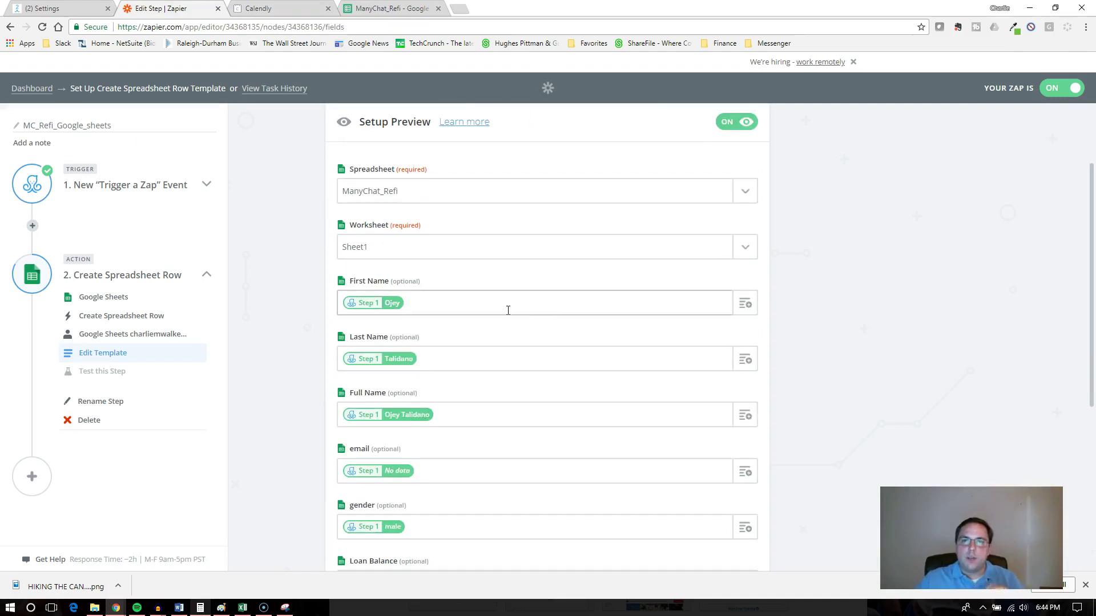
pyautogui.click(745, 304)
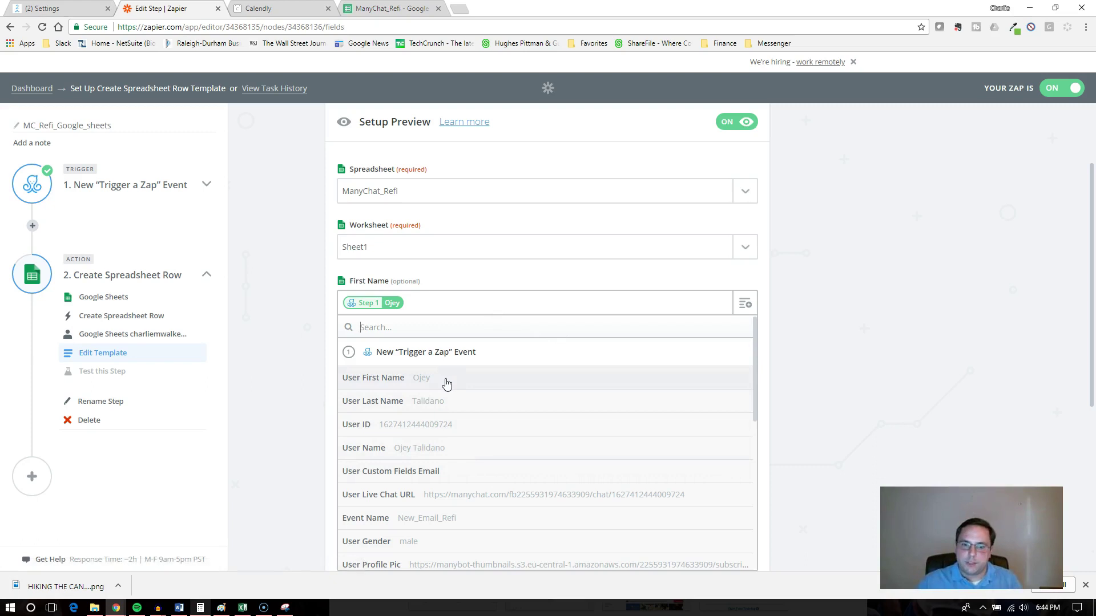
pyautogui.click(495, 282)
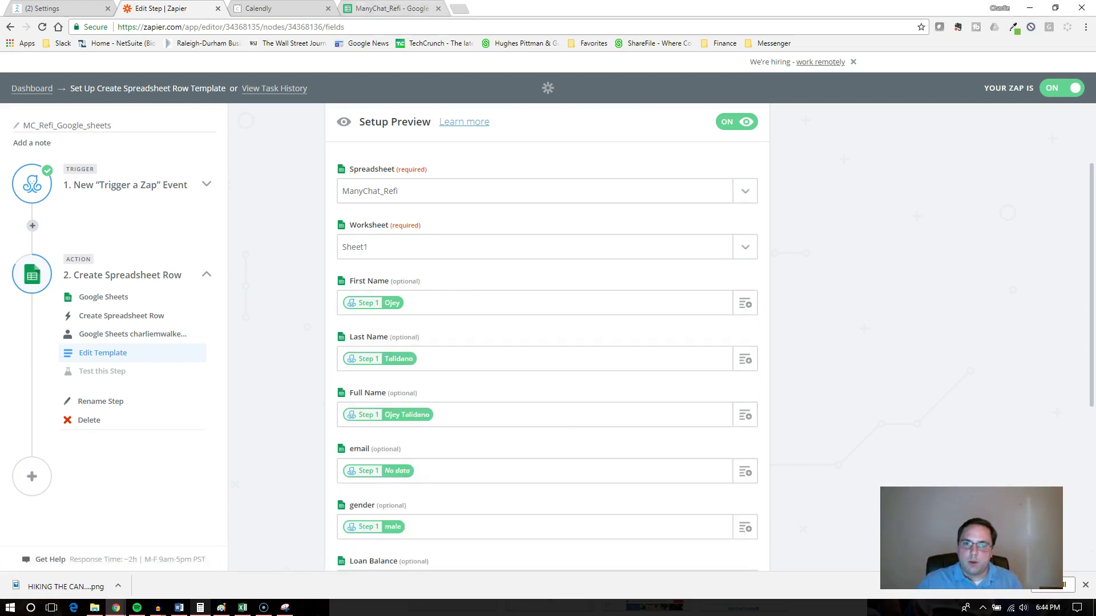
pyautogui.click(365, 8)
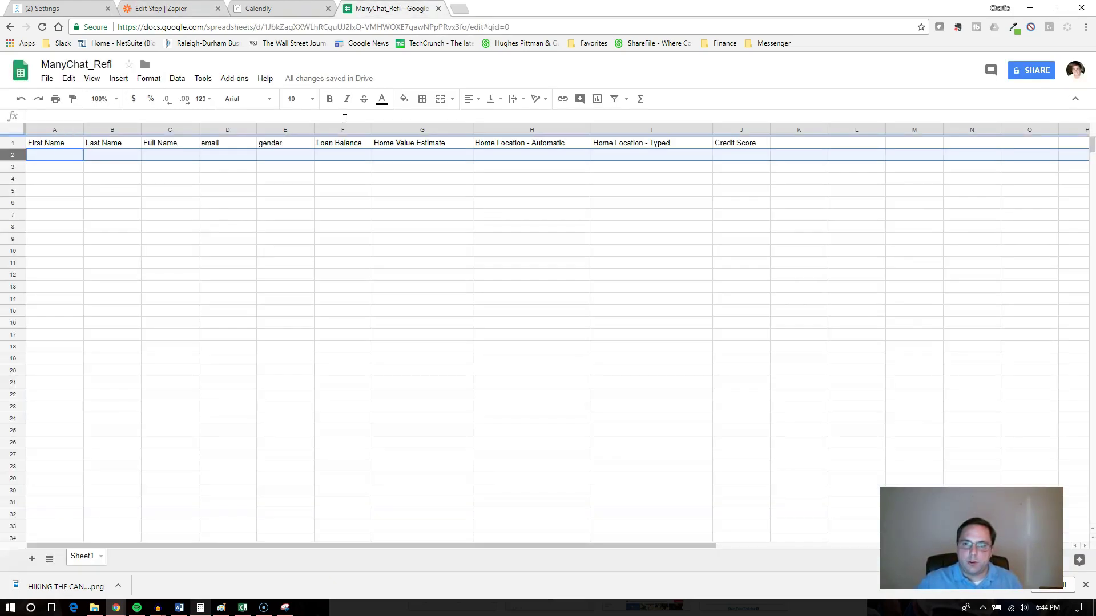
pyautogui.click(51, 149)
pyautogui.moveTo(54, 129); pyautogui.dragTo(737, 149)
pyautogui.click(736, 149)
pyautogui.moveTo(48, 143); pyautogui.dragTo(50, 311)
pyautogui.click(60, 155)
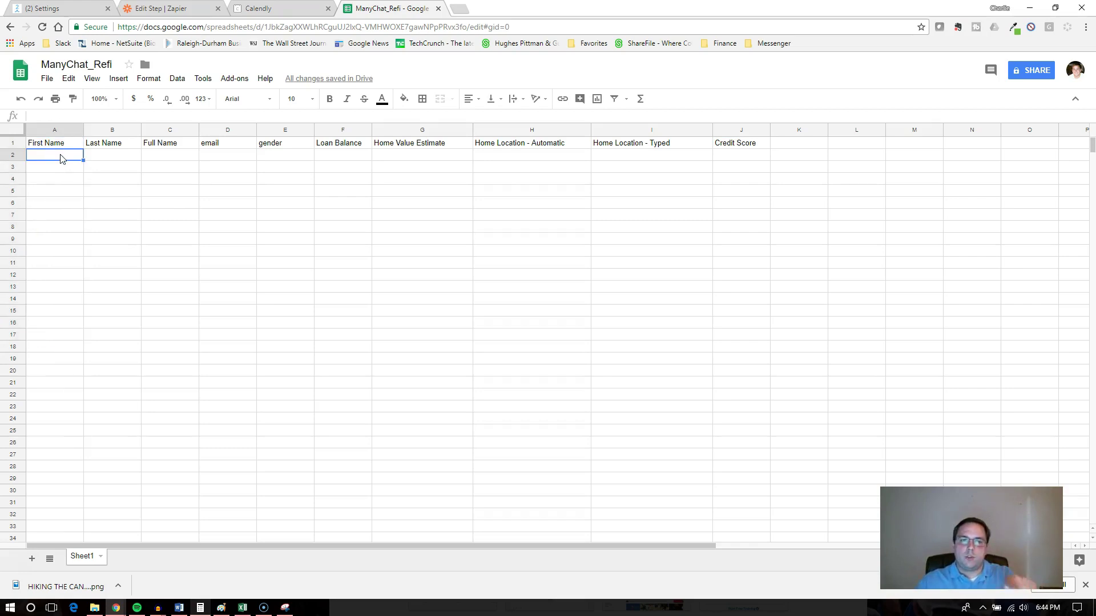
pyautogui.click(178, 8)
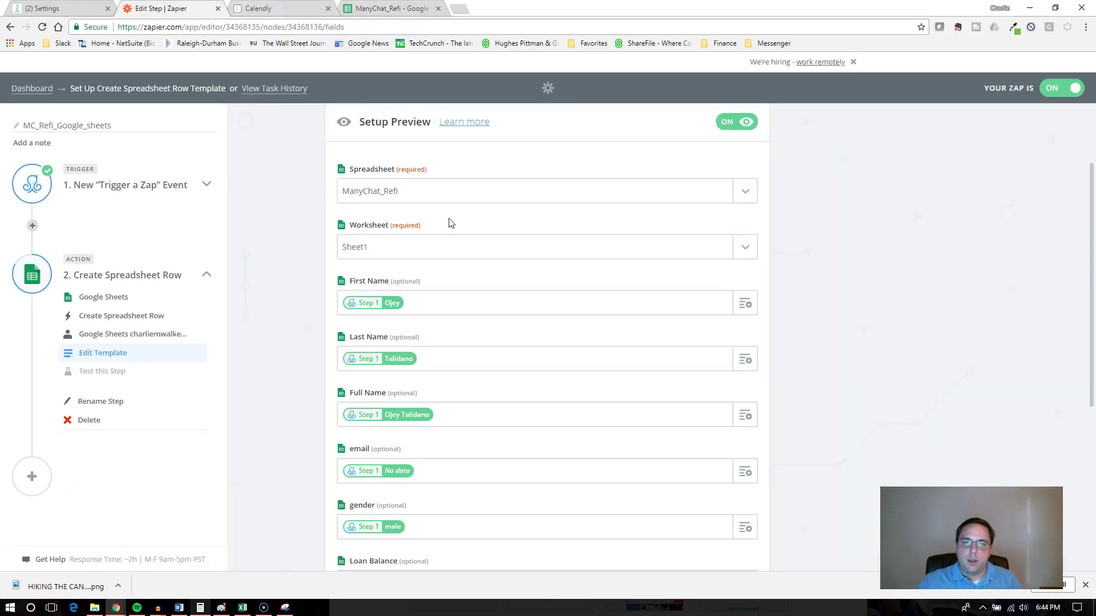
# Step: Browse the trigger fields offered for First Name, insert User First Name a second time and remove the duplicate
pyautogui.click(747, 306)
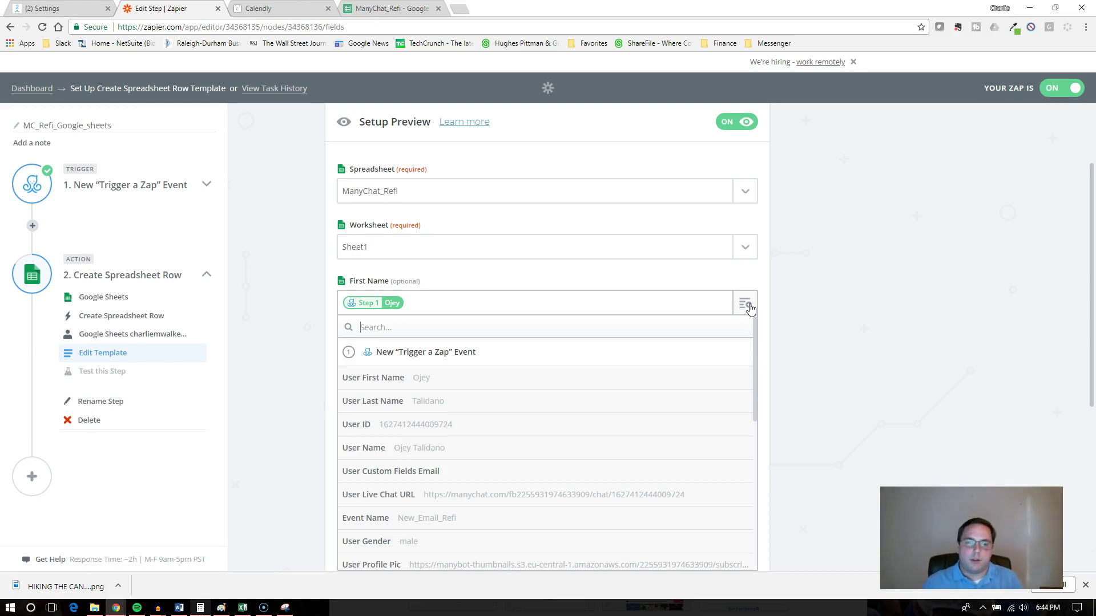
pyautogui.scroll(-1, 433, 393)
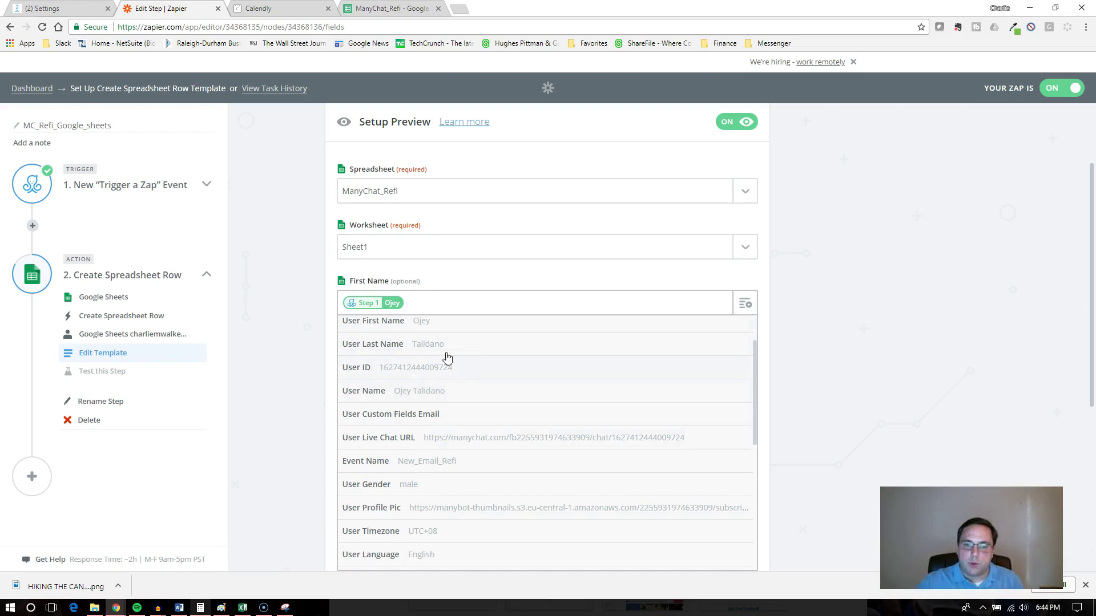
pyautogui.scroll(1, 502, 431)
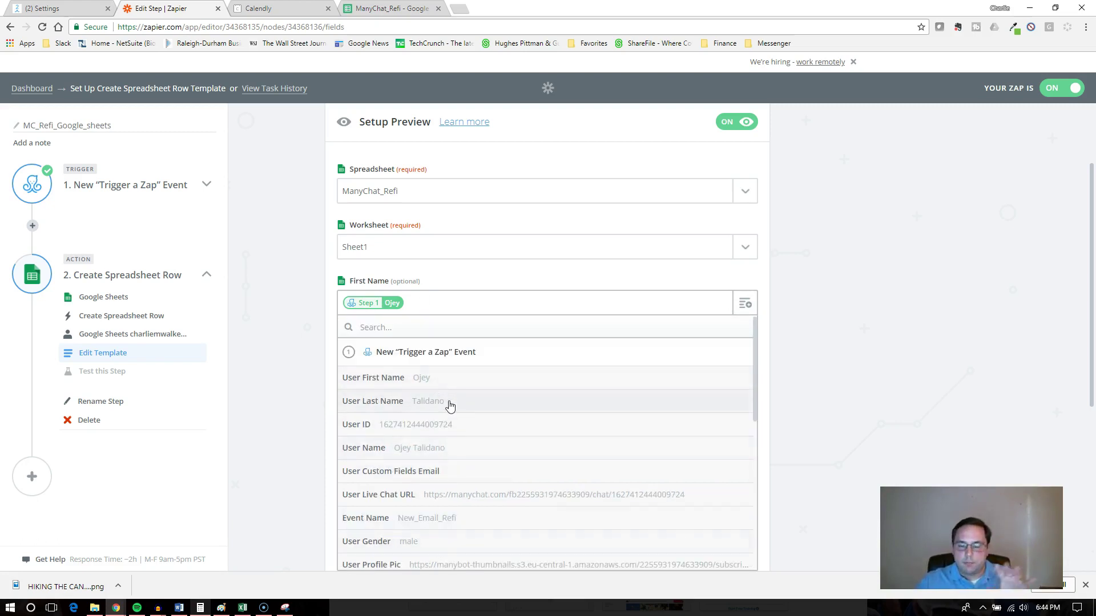
pyautogui.click(455, 292)
pyautogui.click(741, 302)
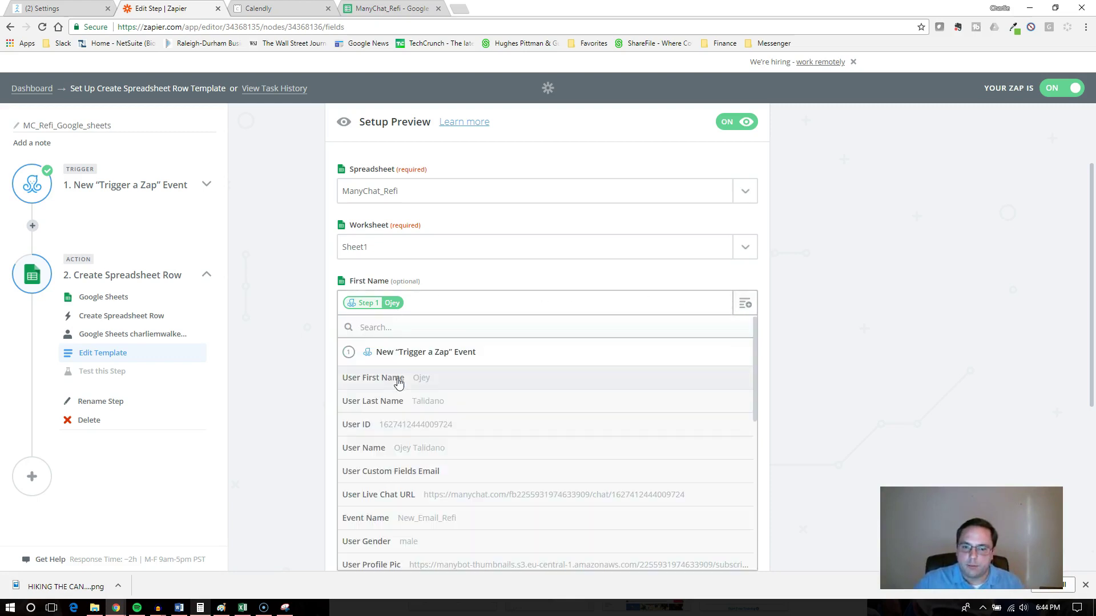
pyautogui.click(399, 379)
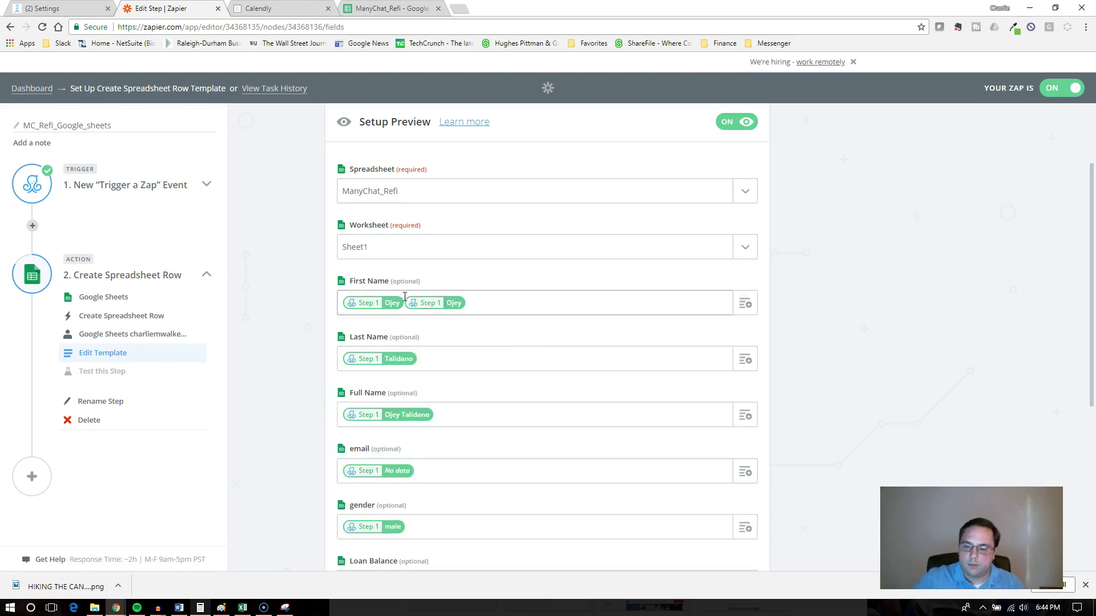
pyautogui.press('BackSpace')
# Step: Clear the Last Name field and map it to User Last Name from the Trigger a Zap event
pyautogui.click(444, 360)
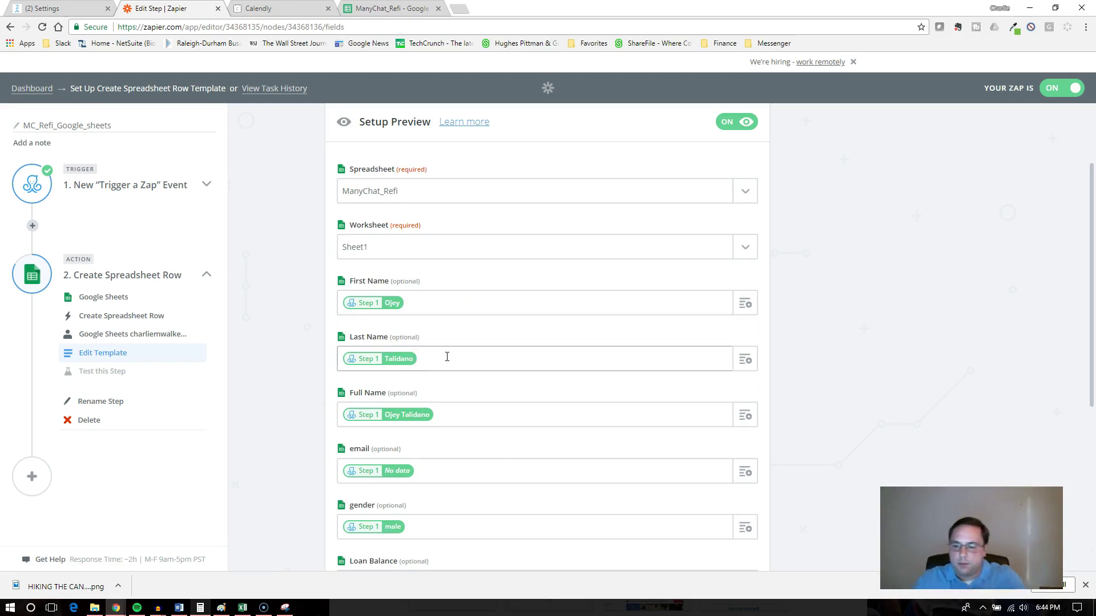
pyautogui.press('BackSpace')
pyautogui.click(745, 360)
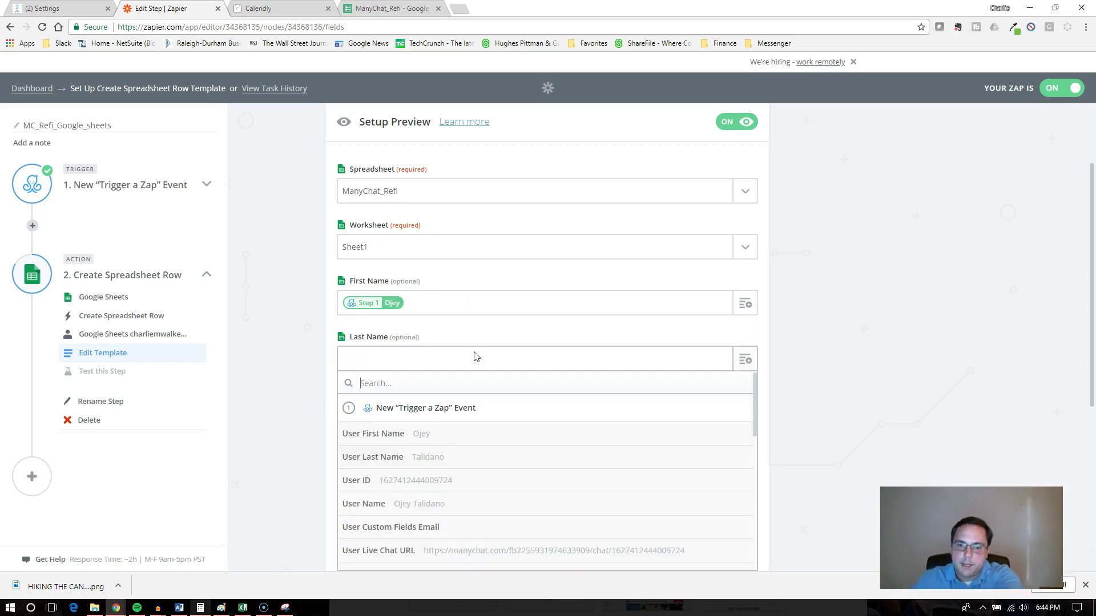
pyautogui.click(449, 465)
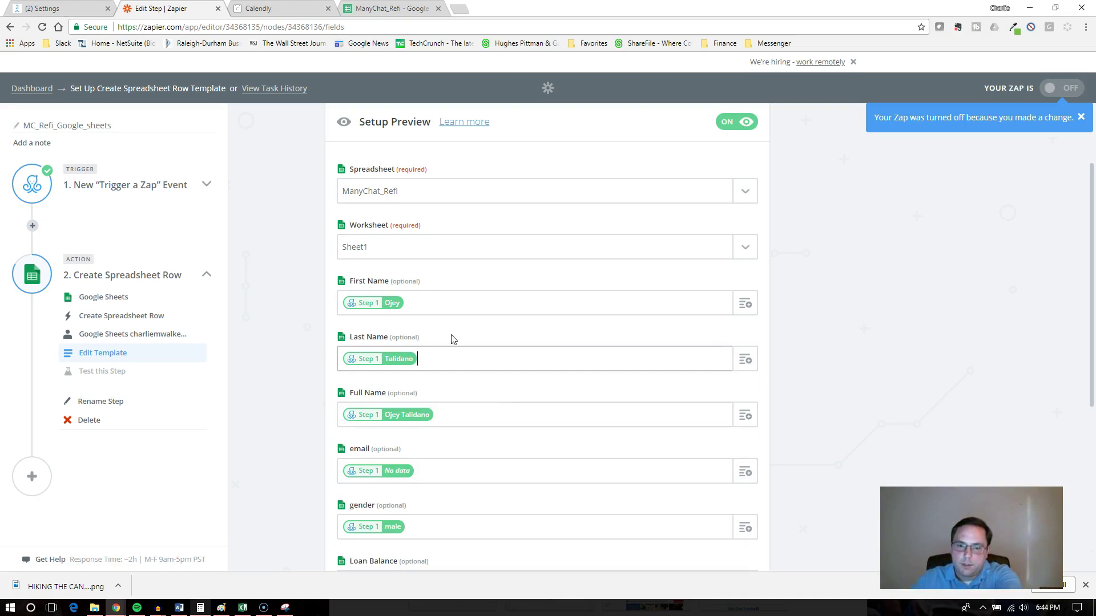
# Step: Clear the mapped trigger value from the email field of the spreadsheet row template
pyautogui.scroll(-2, 451, 339)
pyautogui.click(444, 354)
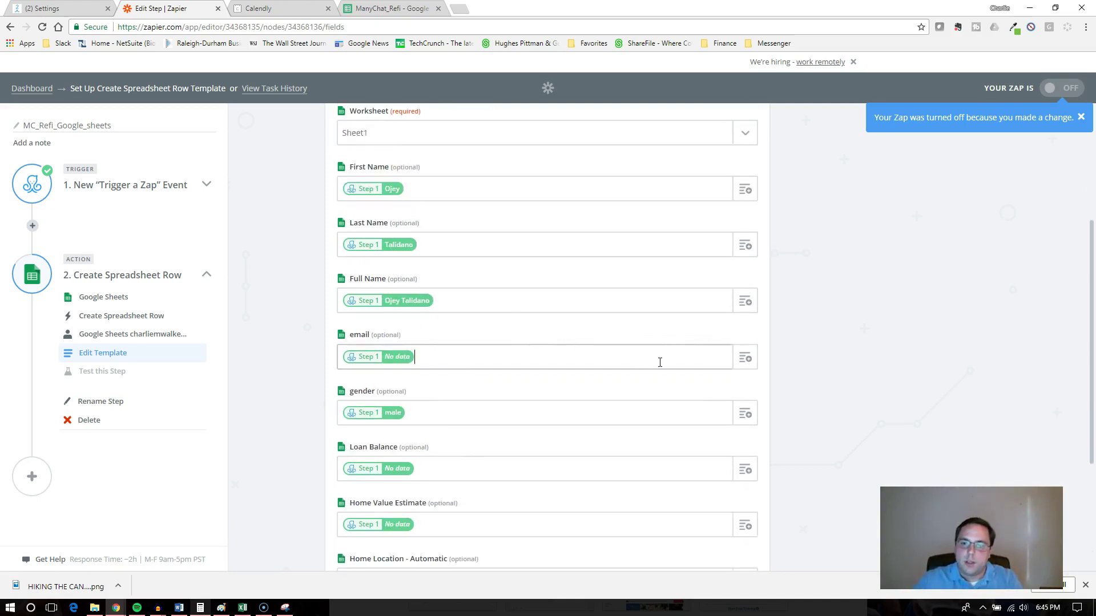
pyautogui.press('BackSpace')
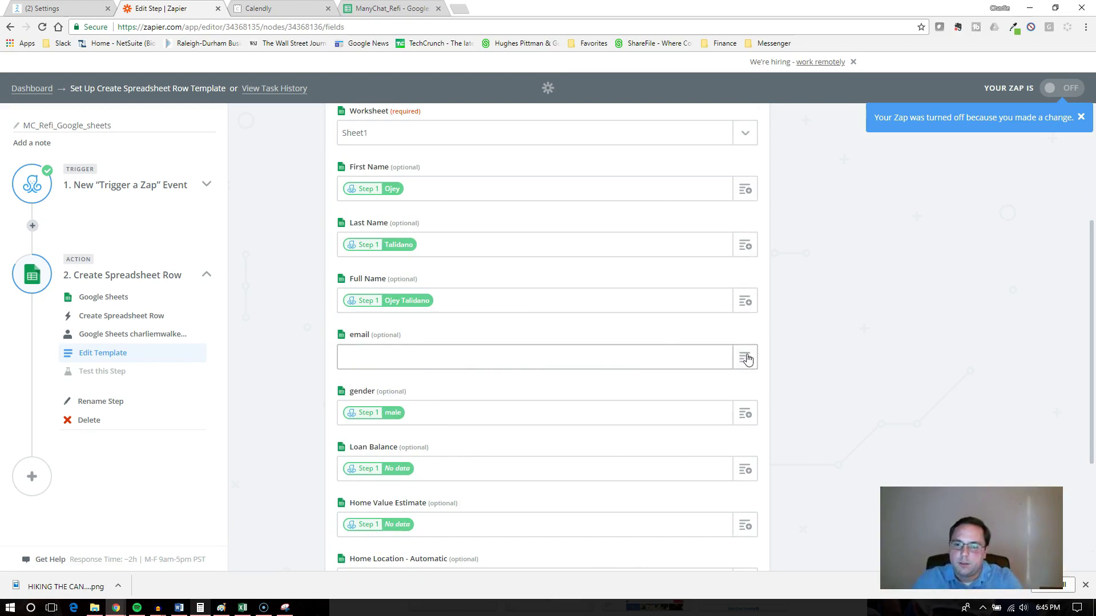
# Step: Switch to ManyChat and open the Mortgage Officer - User Input Tutorial flow from the Flows list
pyautogui.hotkey('ctrl', 'shift', 'Tab')
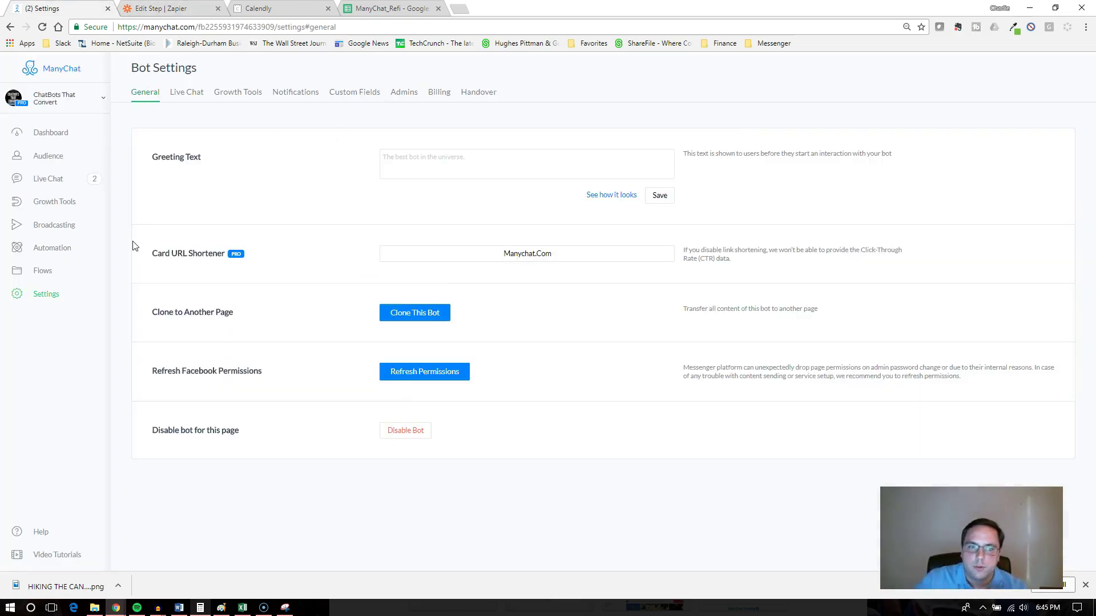
pyautogui.click(40, 273)
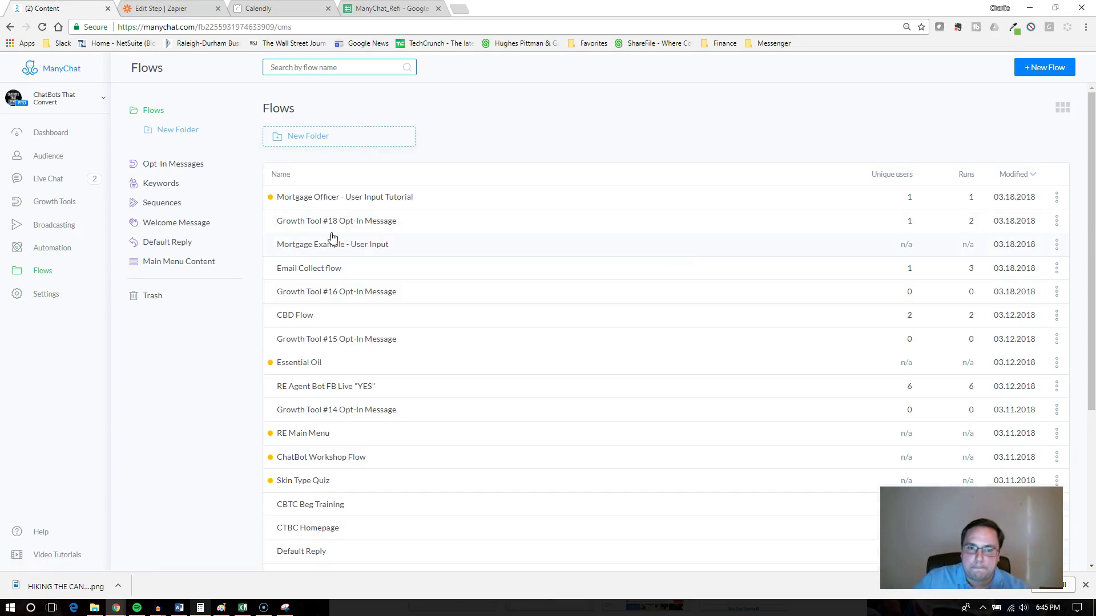
pyautogui.click(432, 195)
# Step: Examine the Send Message #1 email question and the Trigger Zap and Add Tag actions in Actions #3
pyautogui.scroll(-2, 546, 234)
pyautogui.moveTo(601, 302); pyautogui.dragTo(274, 171)
pyautogui.scroll(-2, 583, 316)
pyautogui.scroll(5, 708, 343)
pyautogui.moveTo(753, 205); pyautogui.dragTo(487, 506)
pyautogui.moveTo(752, 445); pyautogui.dragTo(851, 336)
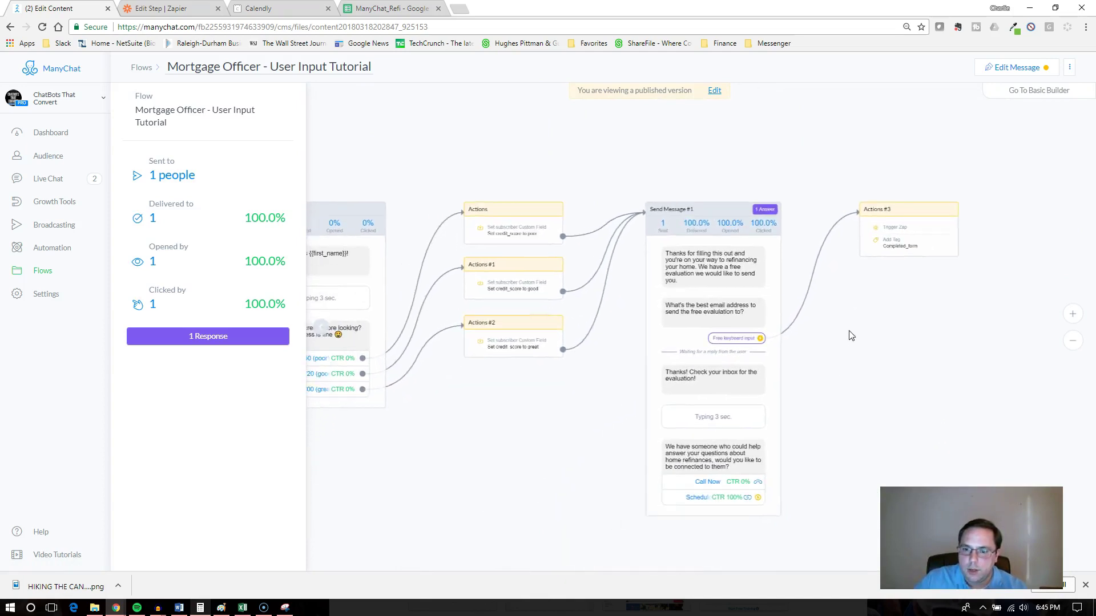
pyautogui.moveTo(558, 428); pyautogui.dragTo(479, 409)
pyautogui.scroll(2, 822, 354)
pyautogui.scroll(2, 786, 309)
pyautogui.click(607, 321)
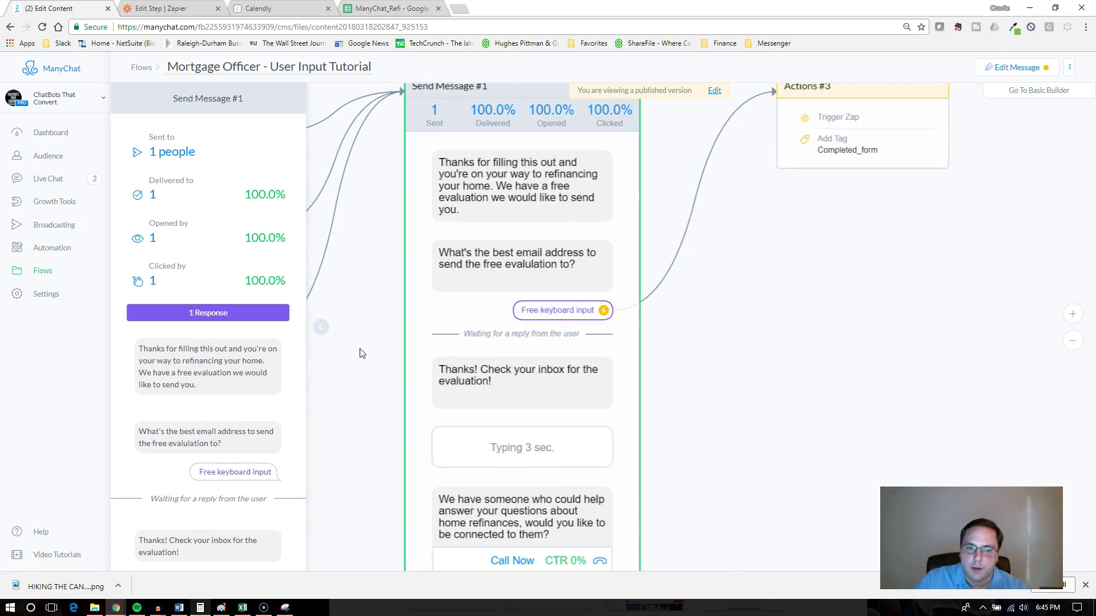
pyautogui.click(839, 148)
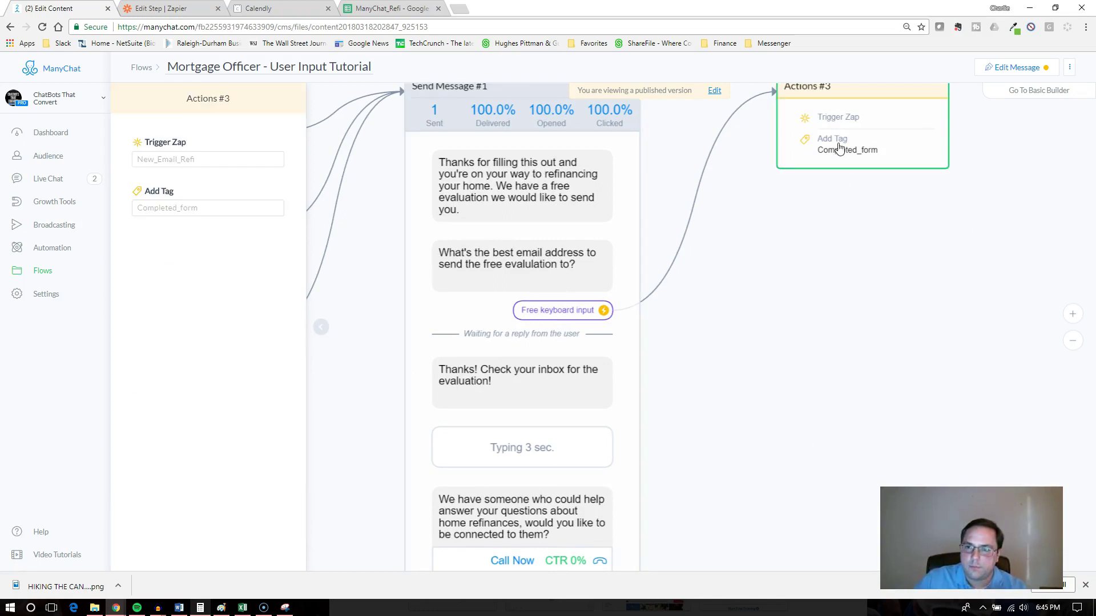
pyautogui.click(596, 302)
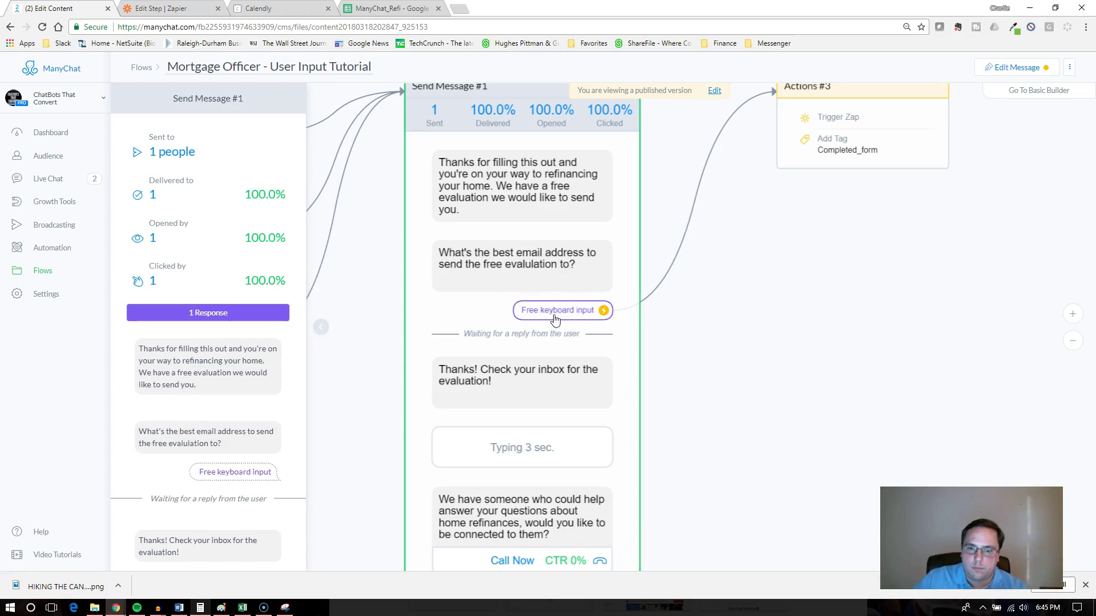
pyautogui.moveTo(842, 304); pyautogui.dragTo(790, 354)
# Step: Open the flow for editing and show the user input settings of the email question in Send Message #1
pyautogui.click(1011, 67)
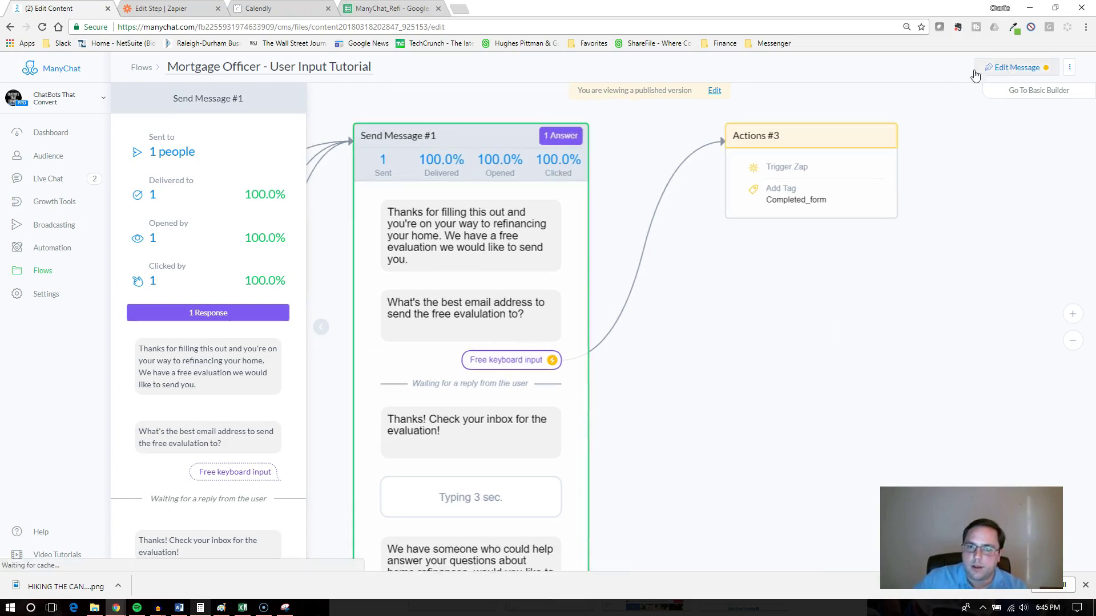
pyautogui.moveTo(708, 298); pyautogui.dragTo(463, 331)
pyautogui.scroll(3, 710, 298)
pyautogui.moveTo(709, 256); pyautogui.dragTo(663, 403)
pyautogui.scroll(5, 661, 400)
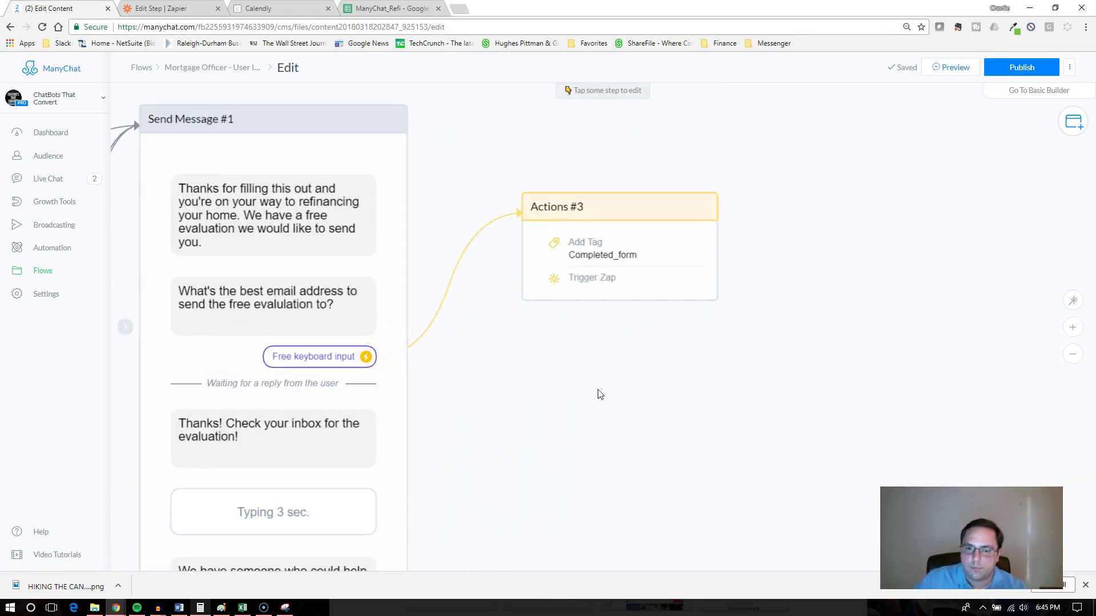
pyautogui.click(355, 358)
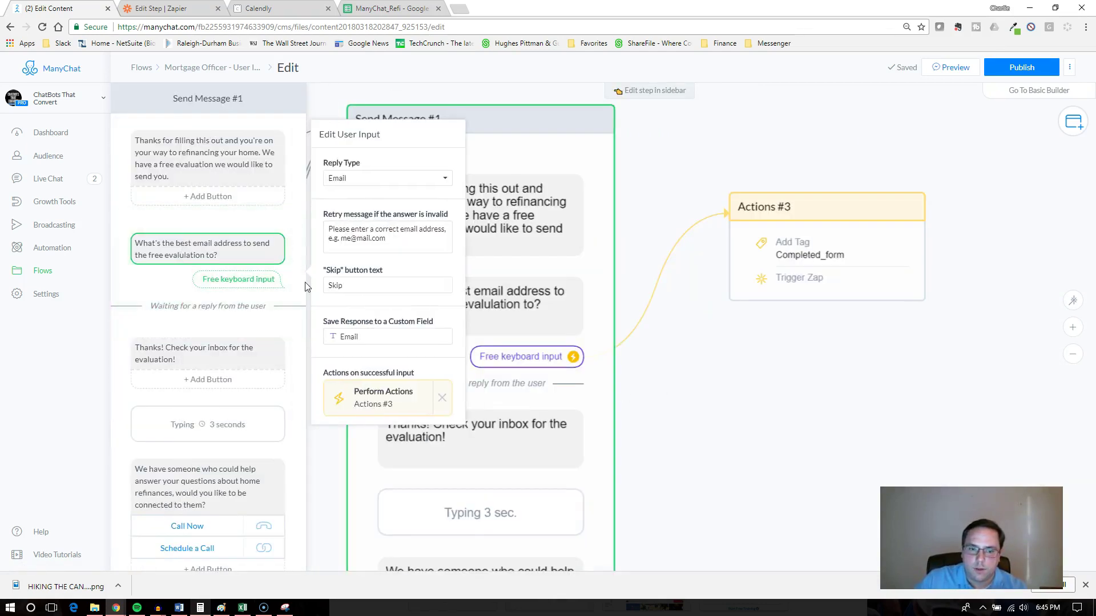
# Step: Check the custom field that stores the email reply, then switch to Zapier and map the email column to User Custom Fields Email
pyautogui.click(366, 337)
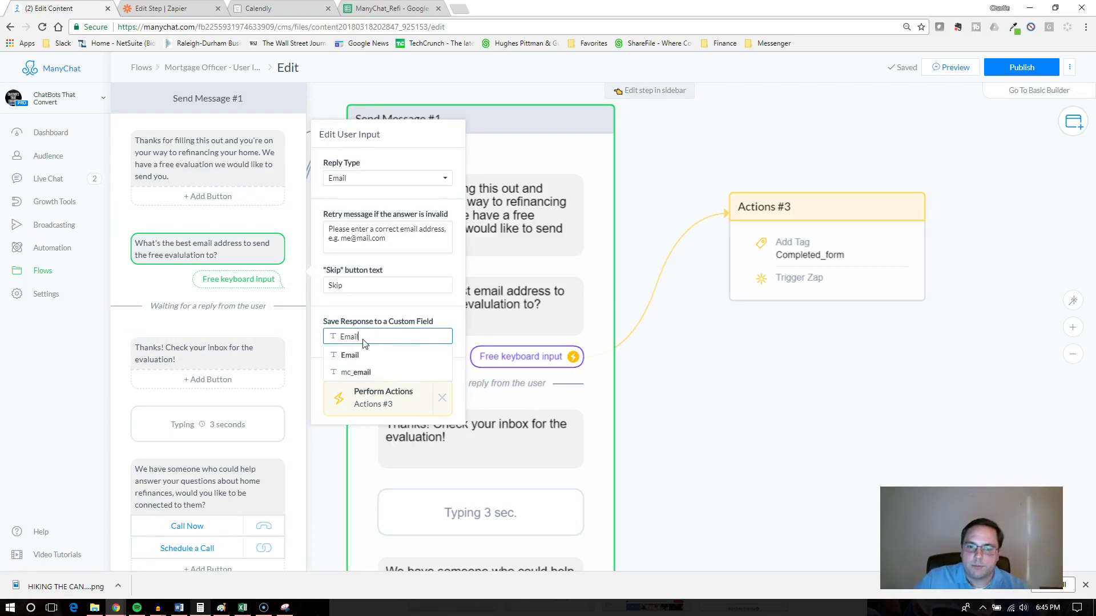
pyautogui.click(706, 374)
pyautogui.click(388, 8)
pyautogui.click(160, 8)
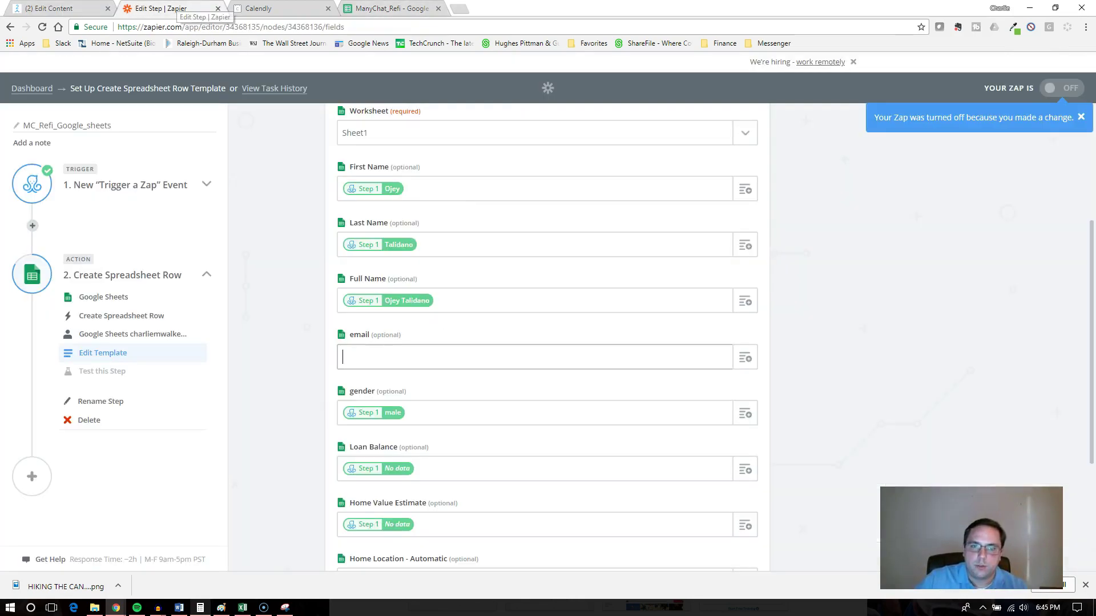
pyautogui.click(747, 356)
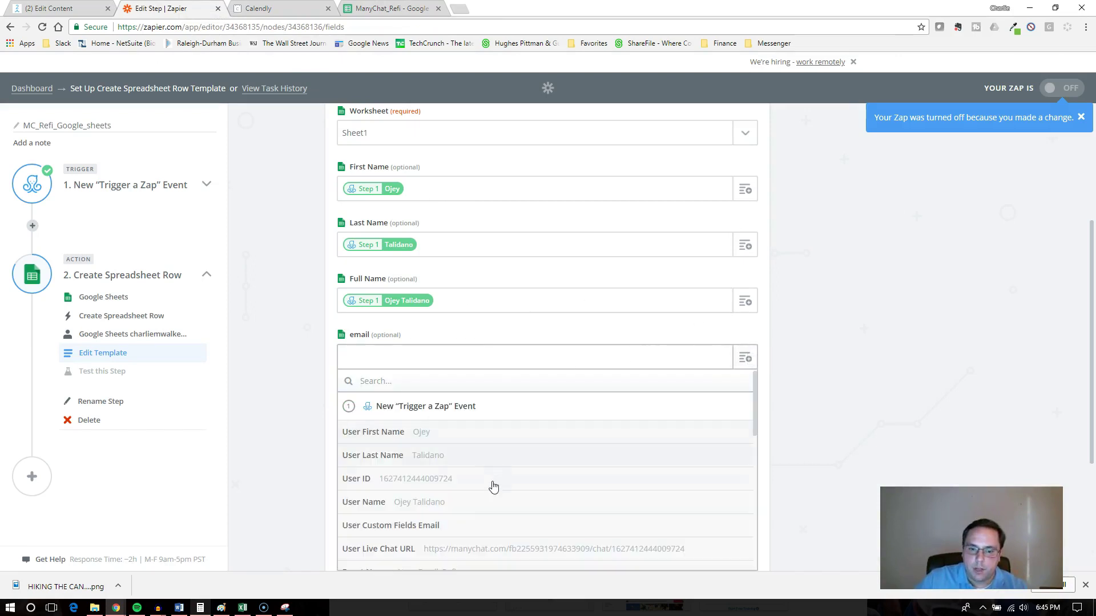
pyautogui.scroll(-1, 478, 520)
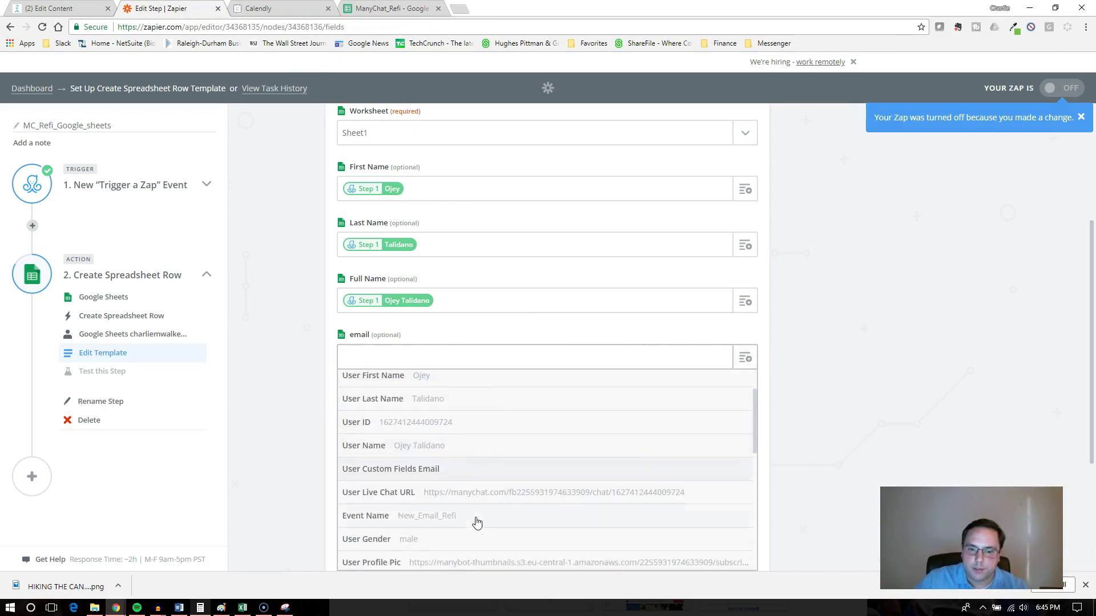
pyautogui.click(446, 472)
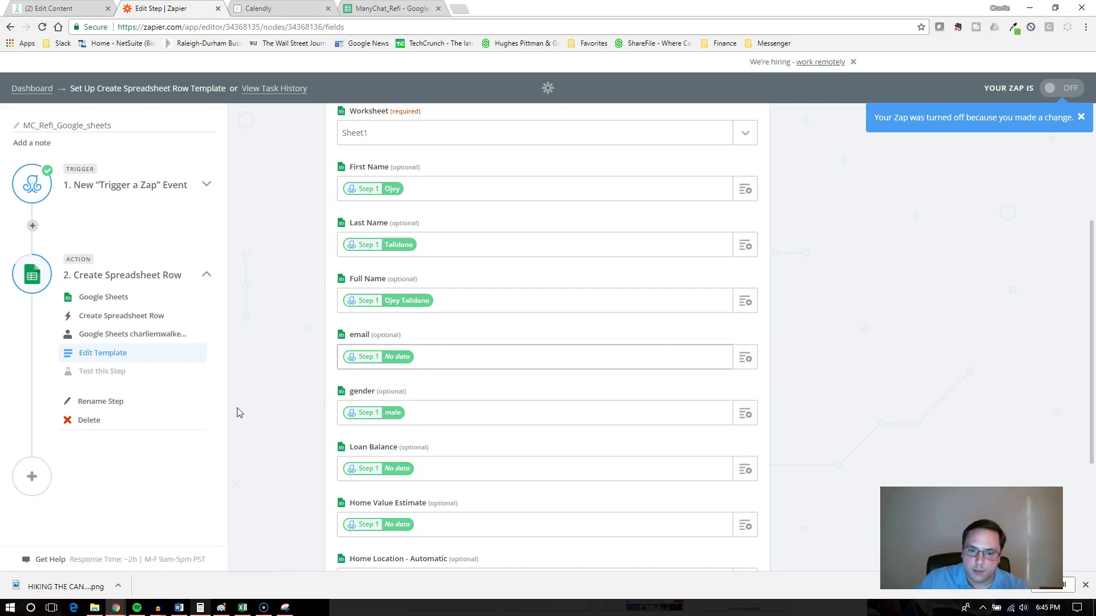
# Step: Examine the trigger values offered for the gender field, including User Gender, without changing its mapping
pyautogui.scroll(-1, 458, 377)
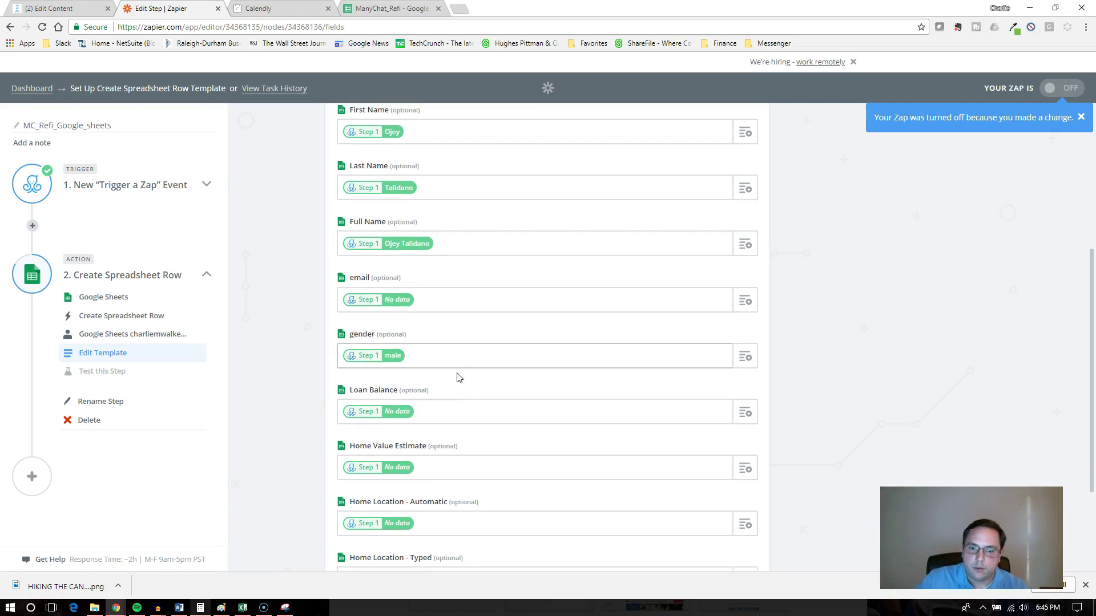
pyautogui.click(738, 357)
pyautogui.scroll(-1, 528, 482)
pyautogui.scroll(-1, 528, 483)
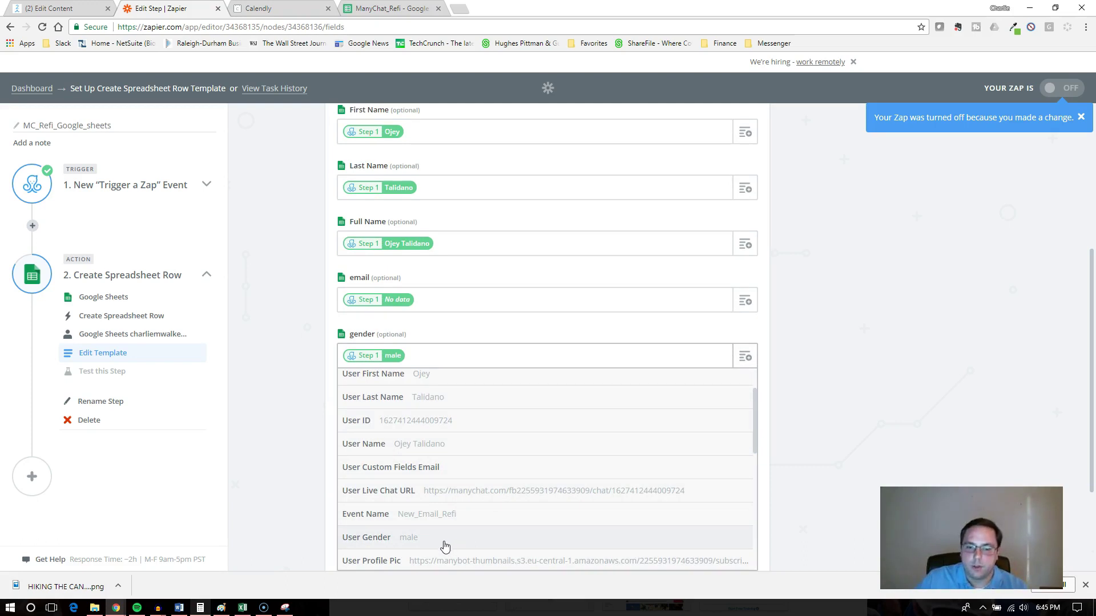
pyautogui.click(868, 379)
# Step: Insert User Custom Fields Loan Balance beside the value already mapped in the Loan Balance field
pyautogui.scroll(-1, 827, 367)
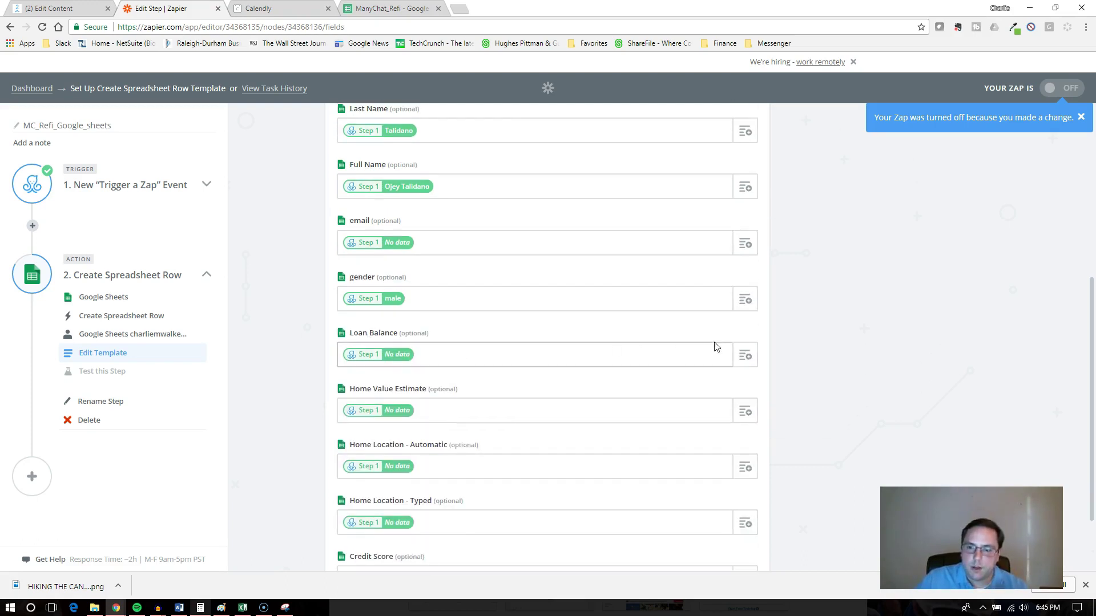
pyautogui.click(746, 357)
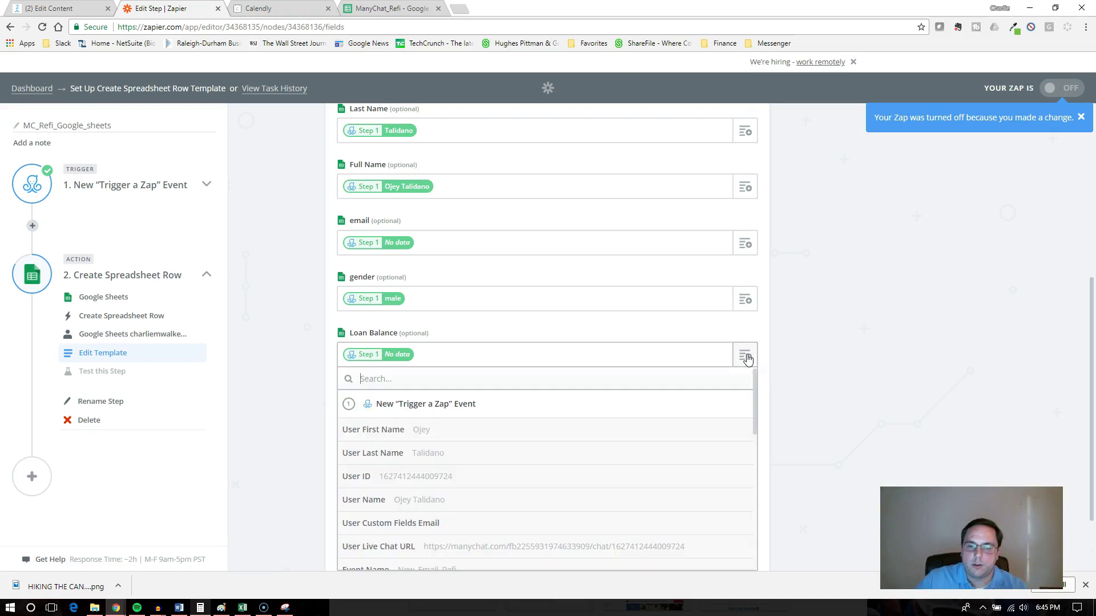
pyautogui.scroll(-2, 532, 452)
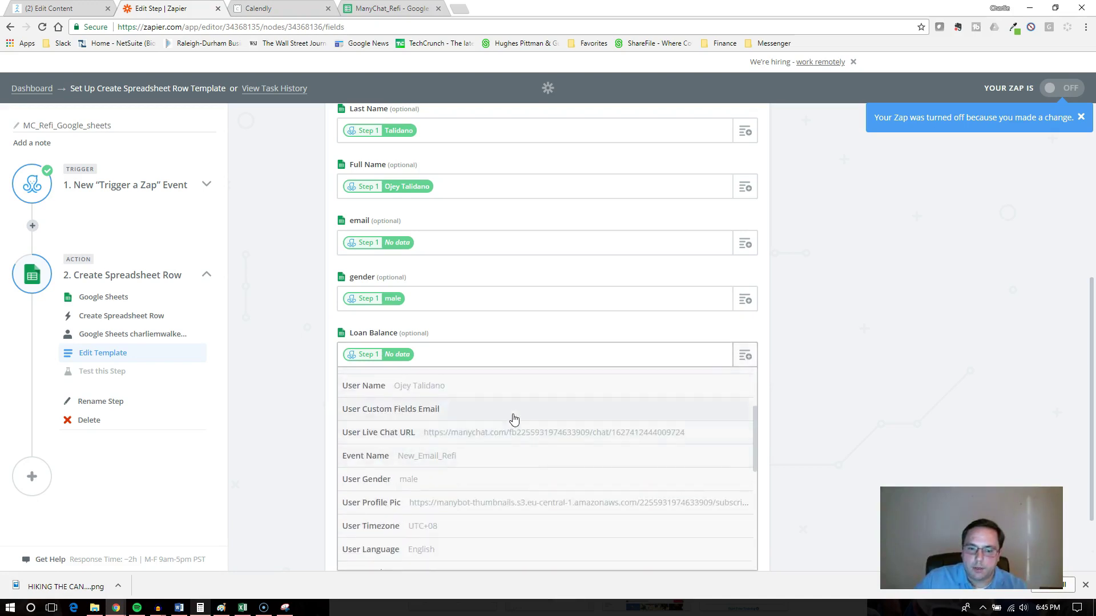
pyautogui.scroll(-4, 531, 457)
pyautogui.scroll(-1, 505, 466)
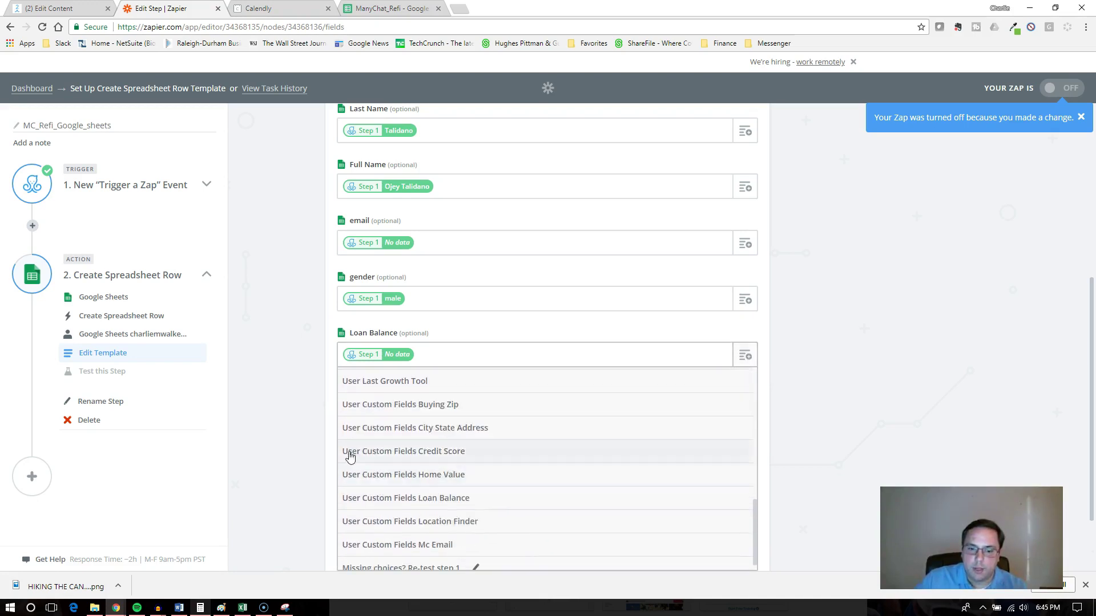
pyautogui.click(483, 500)
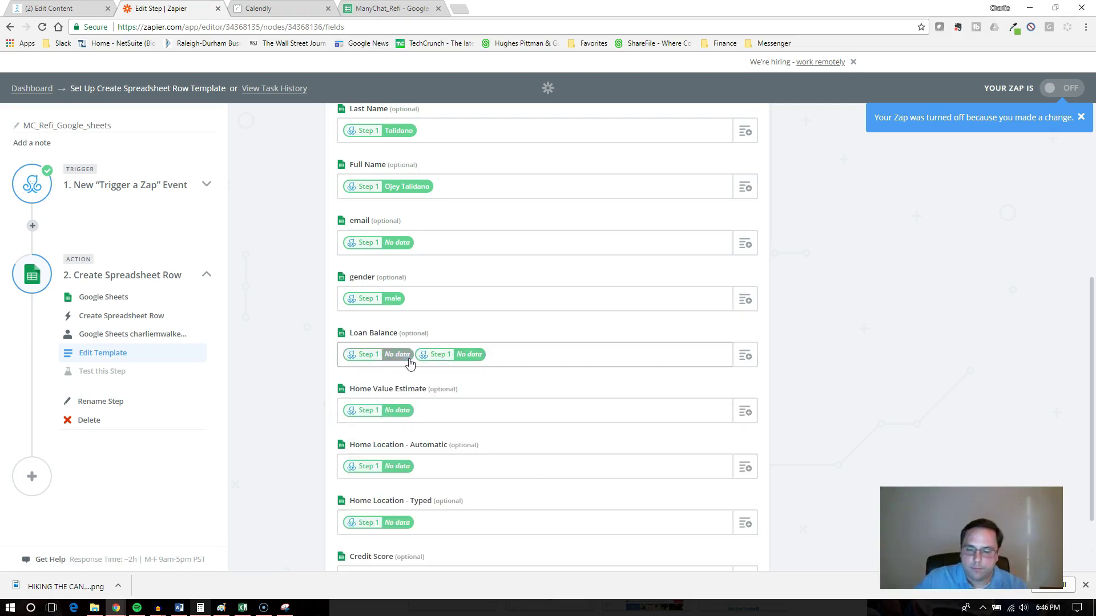
# Step: Clear the Loan Balance field and map it only to User Custom Fields Loan Balance
pyautogui.click(416, 358)
pyautogui.press('BackSpace')
pyautogui.press('Delete')
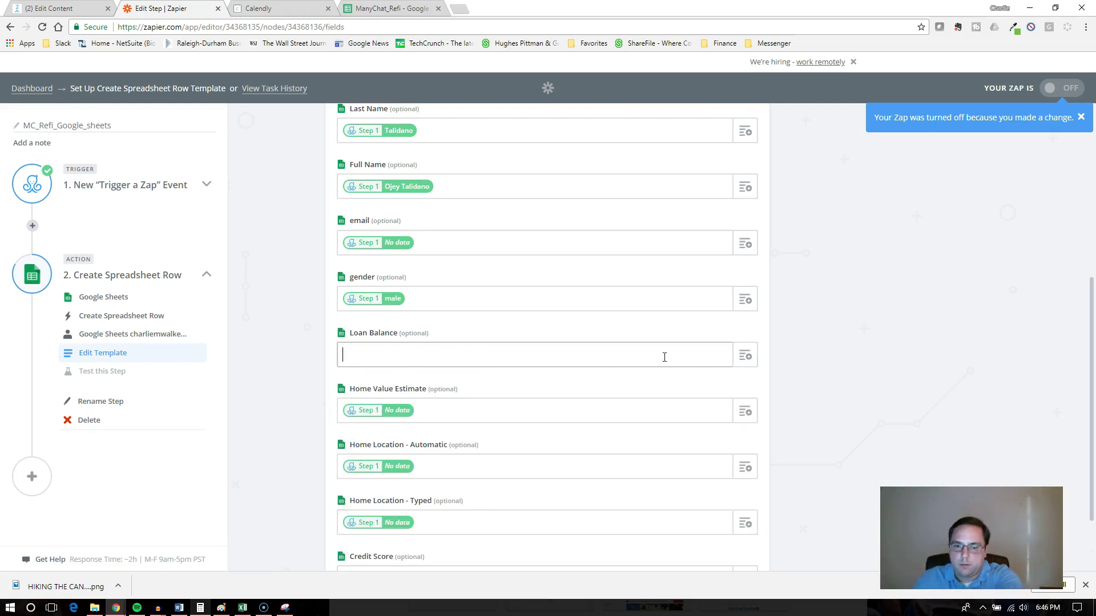
pyautogui.click(744, 356)
pyautogui.scroll(-2, 516, 451)
pyautogui.scroll(-3, 469, 500)
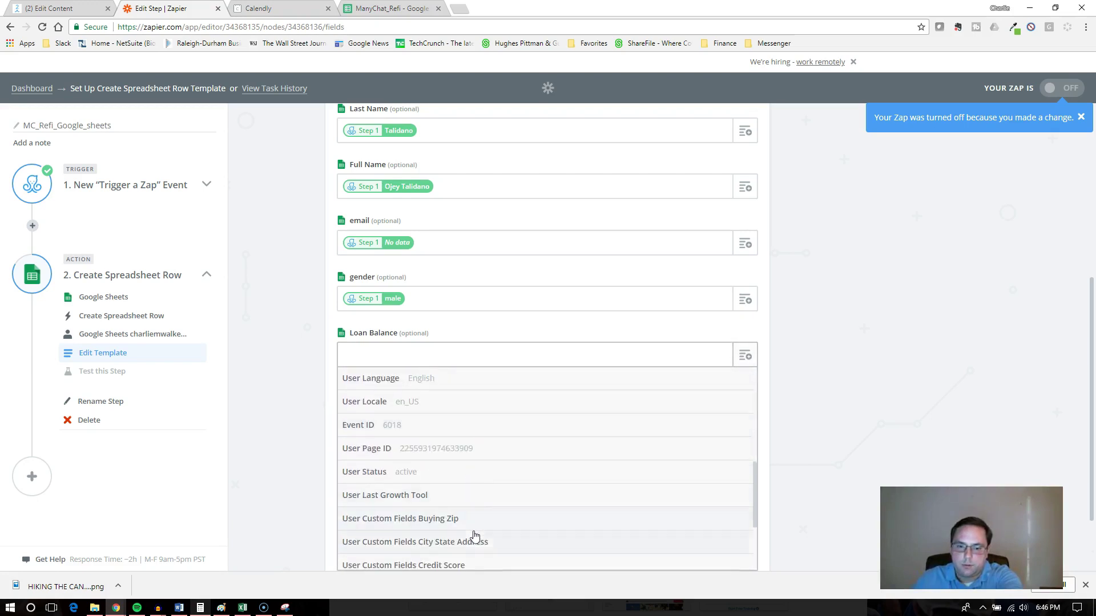
pyautogui.scroll(-1, 474, 519)
pyautogui.click(472, 554)
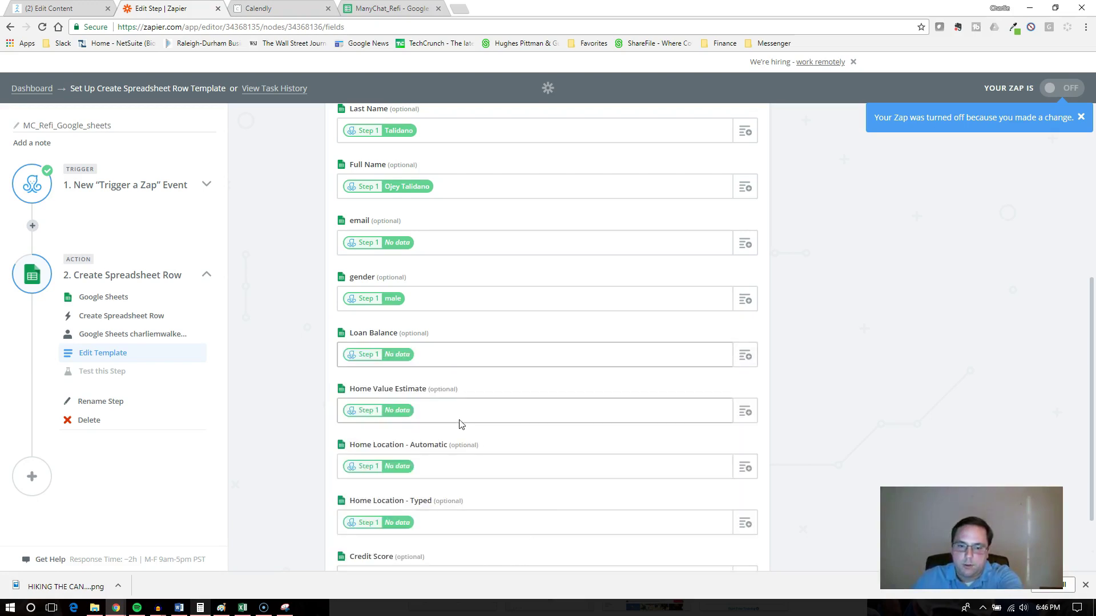
# Step: Replace the mapped value of the Home Value Estimate field with User Custom Fields Home Value
pyautogui.click(516, 415)
pyautogui.press('BackSpace')
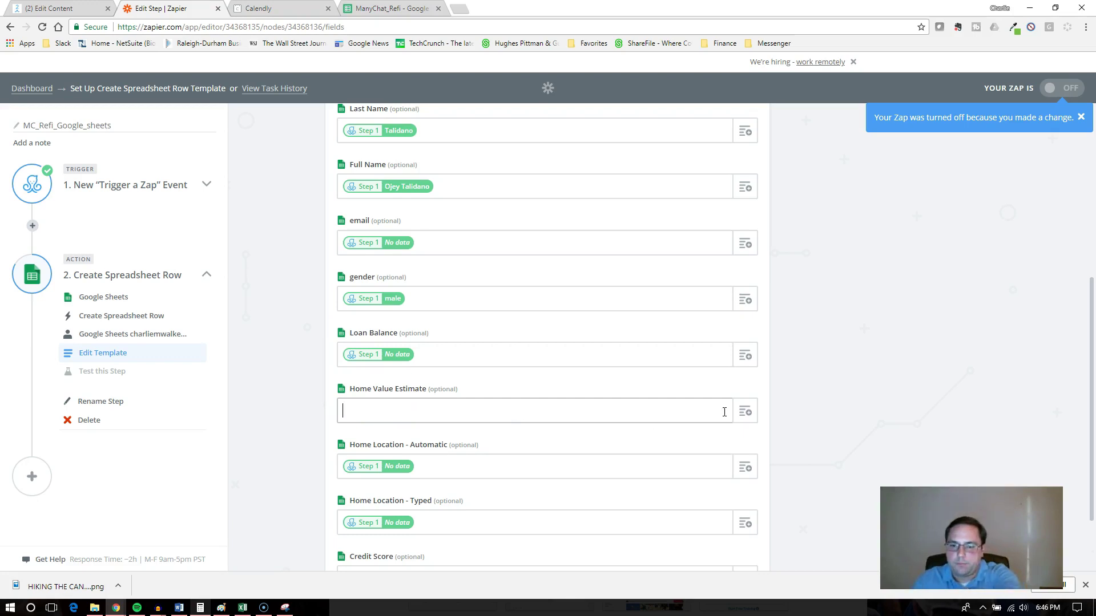
pyautogui.click(751, 420)
pyautogui.scroll(-5, 521, 487)
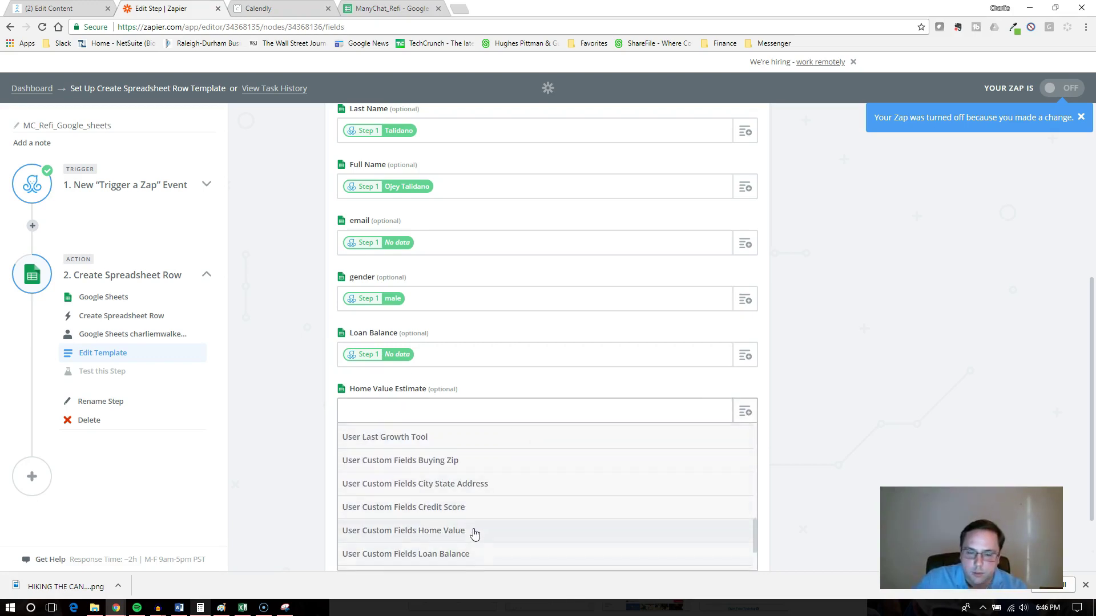
pyautogui.click(474, 533)
# Step: Switch to the ManyChat_Refi sheet and review the Home Value Estimate, Home Location - Typed and Home Location - Automatic columns
pyautogui.scroll(-1, 497, 385)
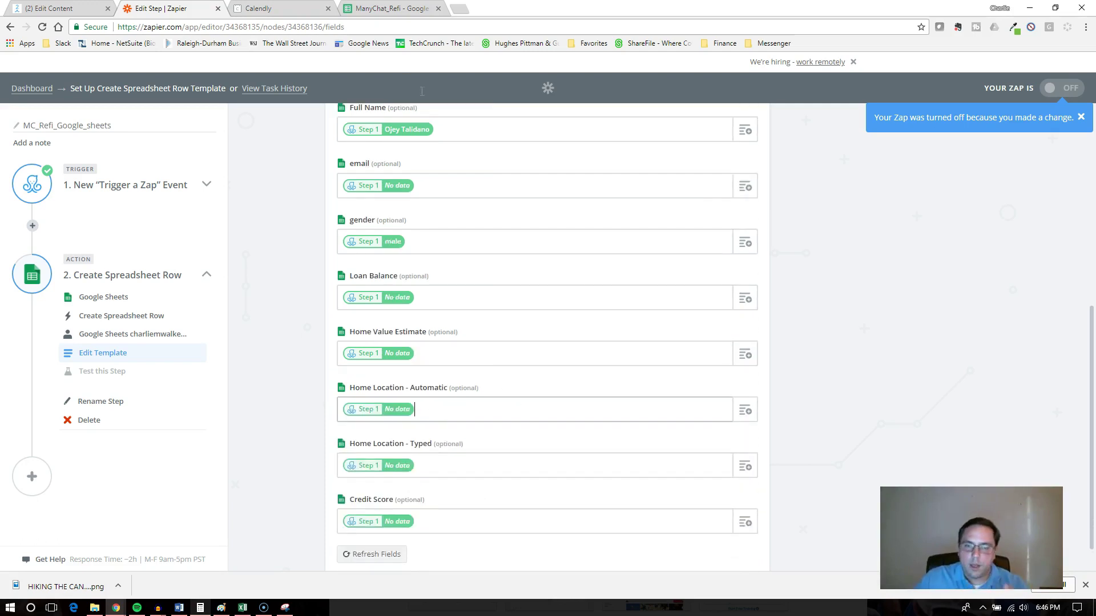
pyautogui.click(392, 8)
pyautogui.click(443, 130)
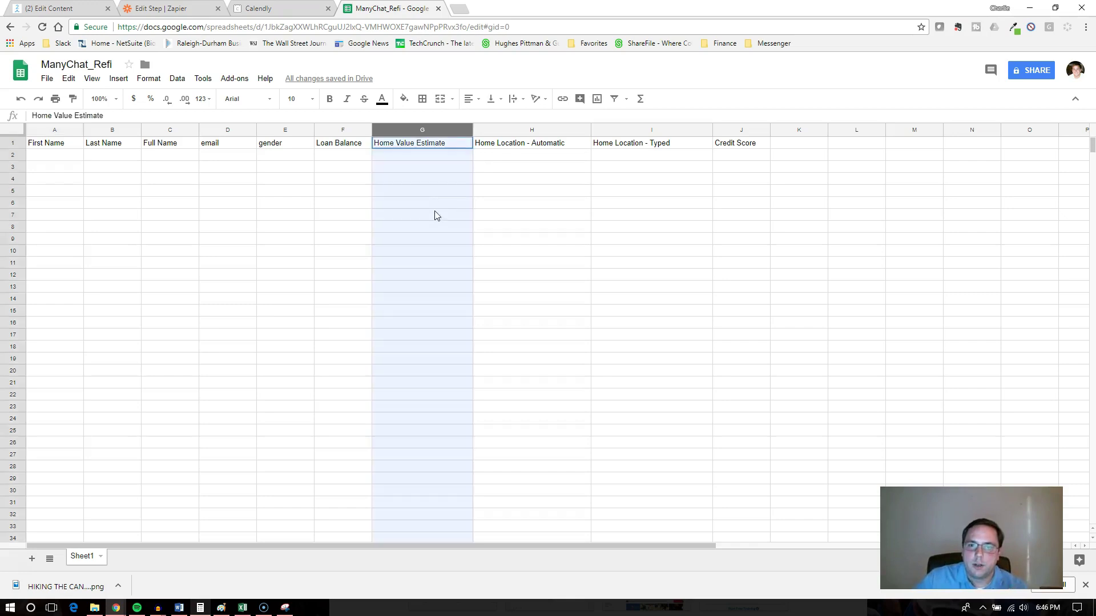
pyautogui.click(435, 215)
pyautogui.click(660, 129)
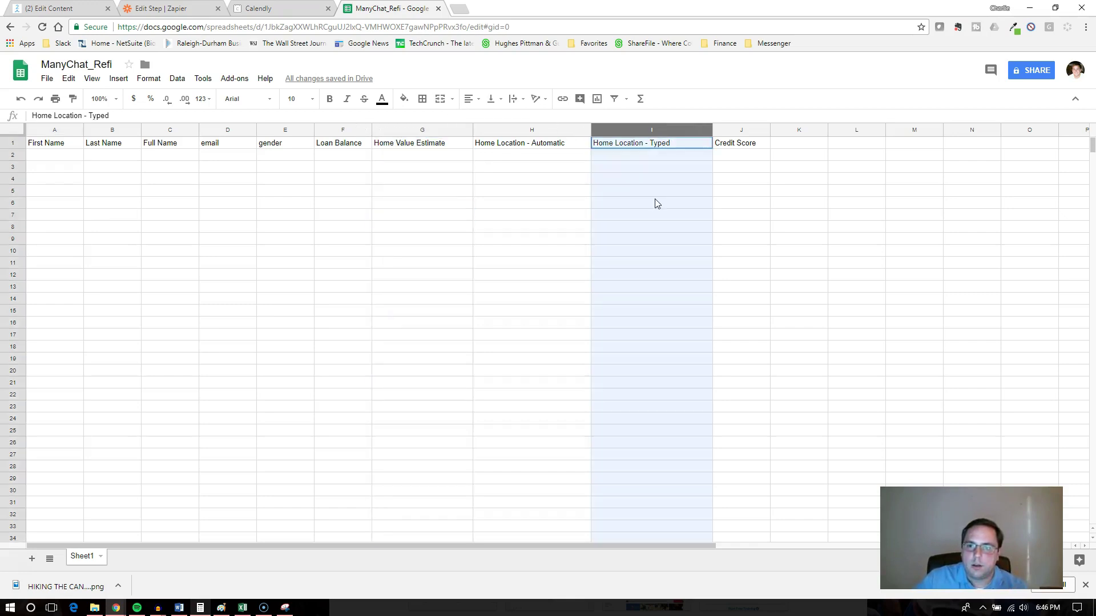
pyautogui.click(518, 143)
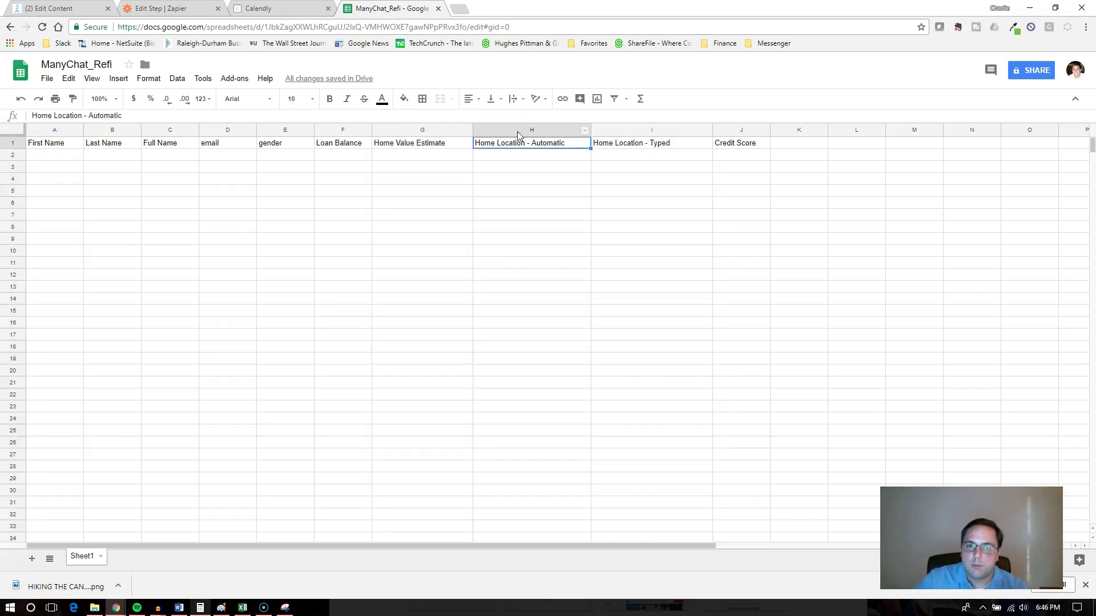
pyautogui.click(517, 131)
# Step: Return to Zapier and replace the mapped value of Home Location - Automatic with User Custom Fields Location Finder
pyautogui.hotkey('ctrl', 'Tab')
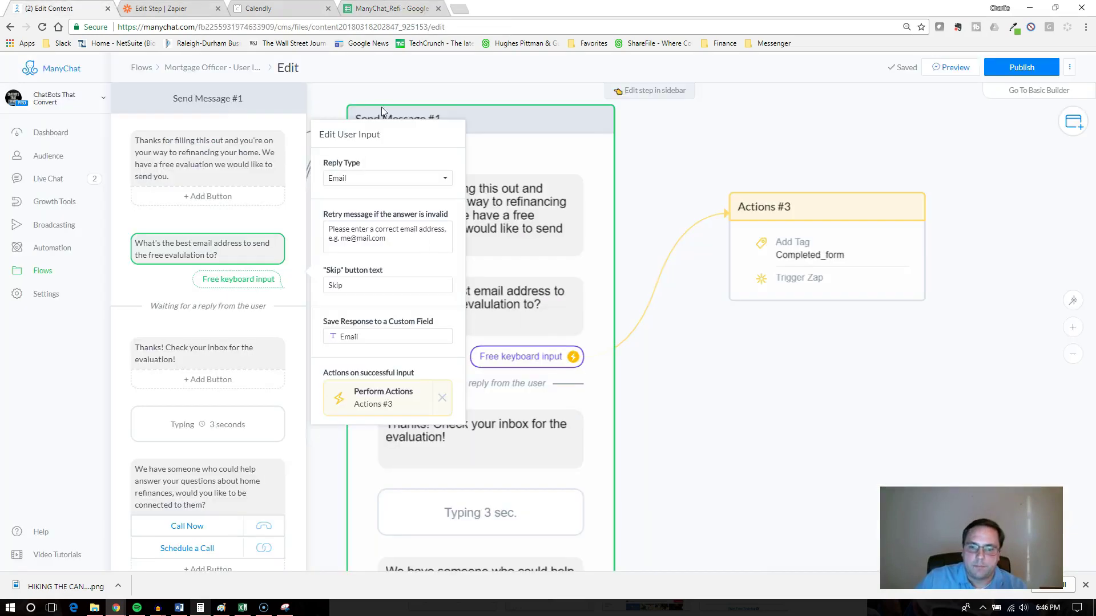
pyautogui.hotkey('ctrl', 'Tab')
pyautogui.click(560, 410)
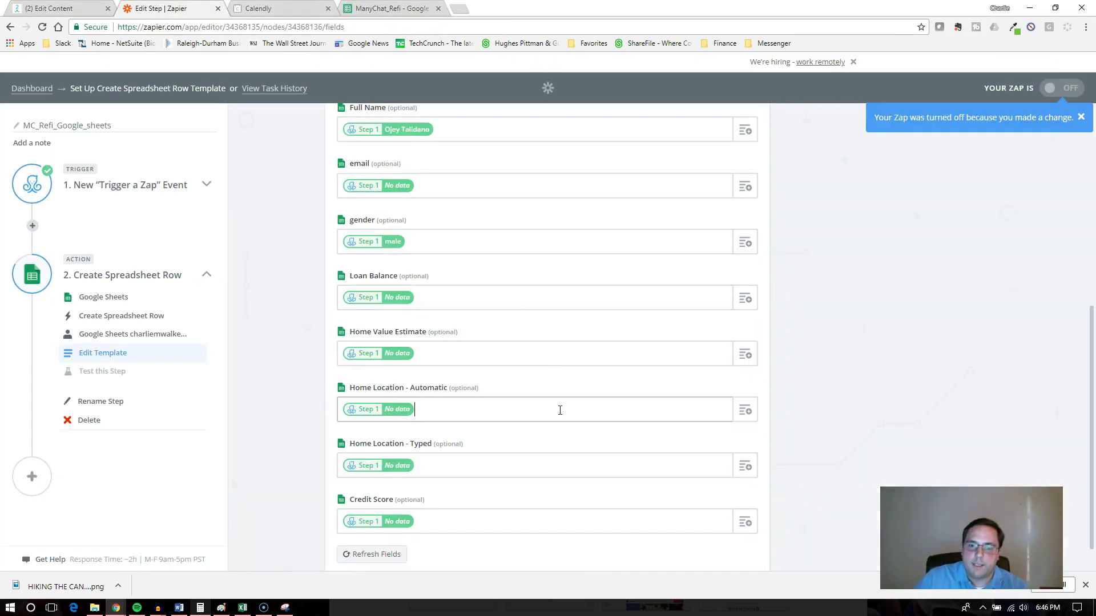
pyautogui.press('BackSpace')
pyautogui.click(744, 411)
pyautogui.scroll(-1, 587, 483)
pyautogui.scroll(-6, 587, 482)
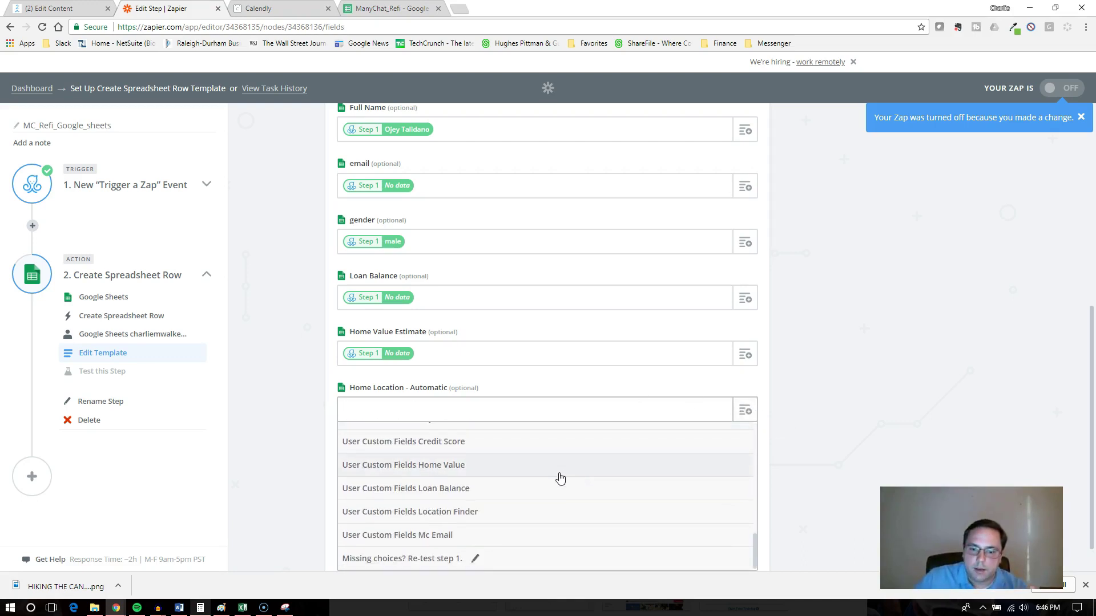
pyautogui.click(538, 513)
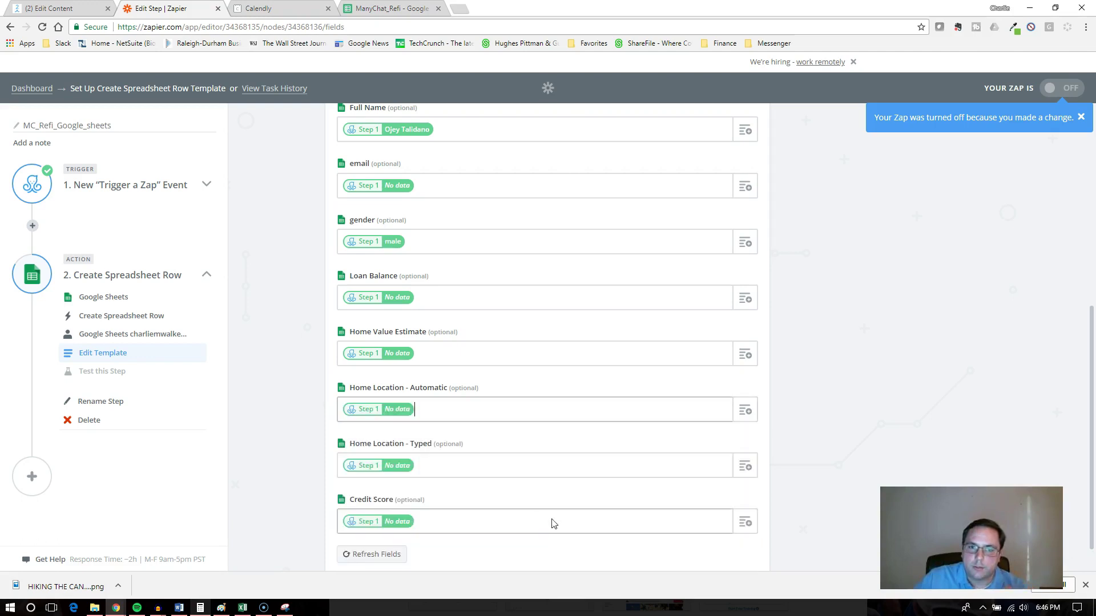
# Step: Switch to ManyChat and show the user input settings of the location request in Send Message #2
pyautogui.click(52, 7)
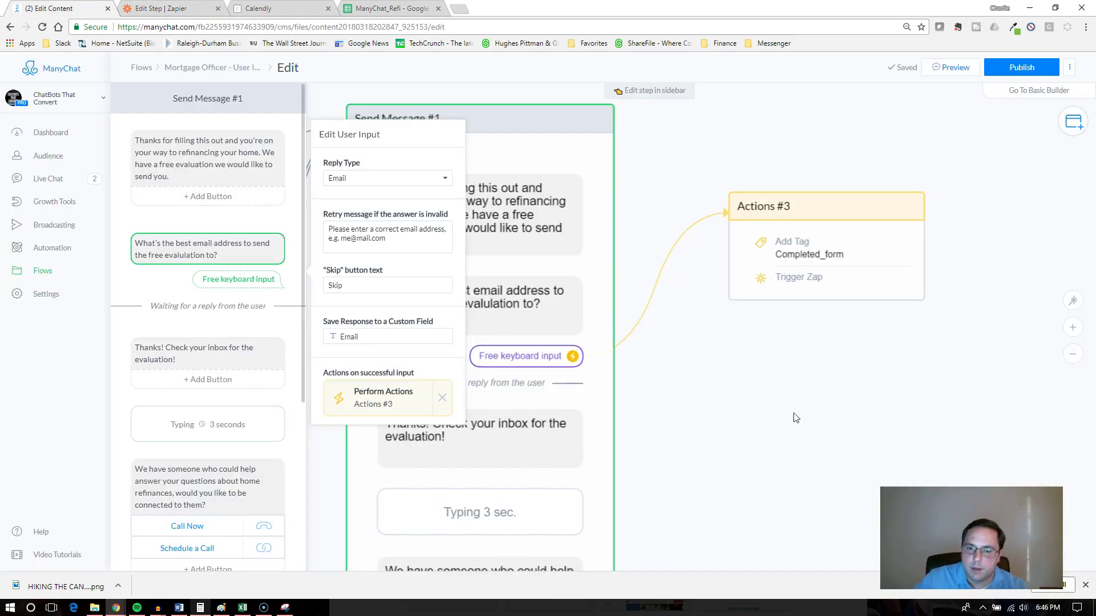
pyautogui.scroll(-1, 538, 390)
pyautogui.moveTo(444, 343); pyautogui.dragTo(585, 418)
pyautogui.scroll(-2, 584, 419)
pyautogui.moveTo(481, 512); pyautogui.dragTo(664, 368)
pyautogui.scroll(-2, 664, 369)
pyautogui.moveTo(426, 445); pyautogui.dragTo(670, 448)
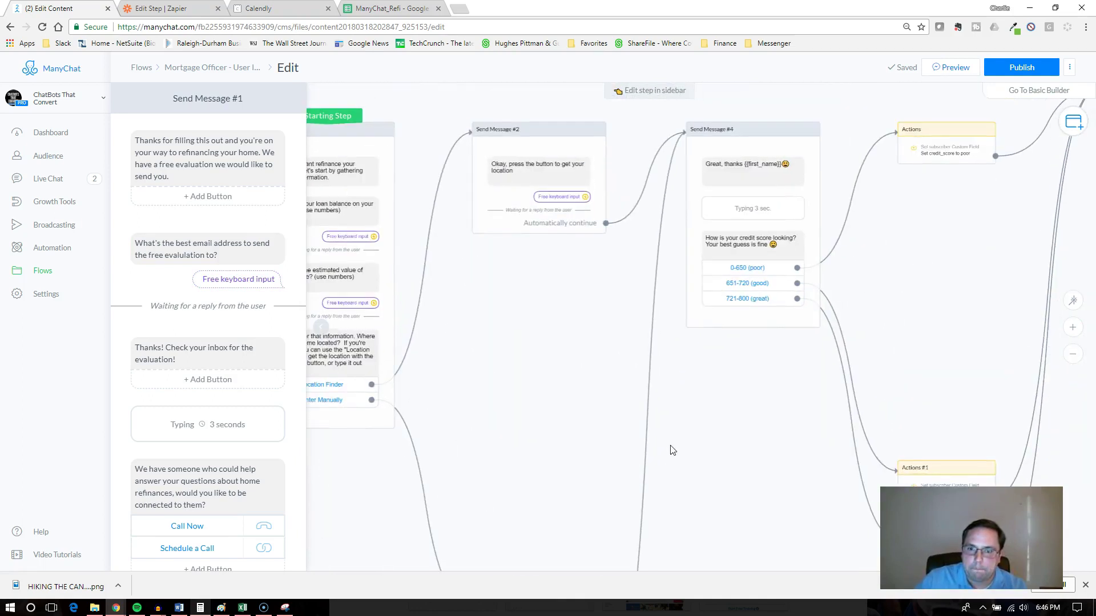
pyautogui.click(546, 143)
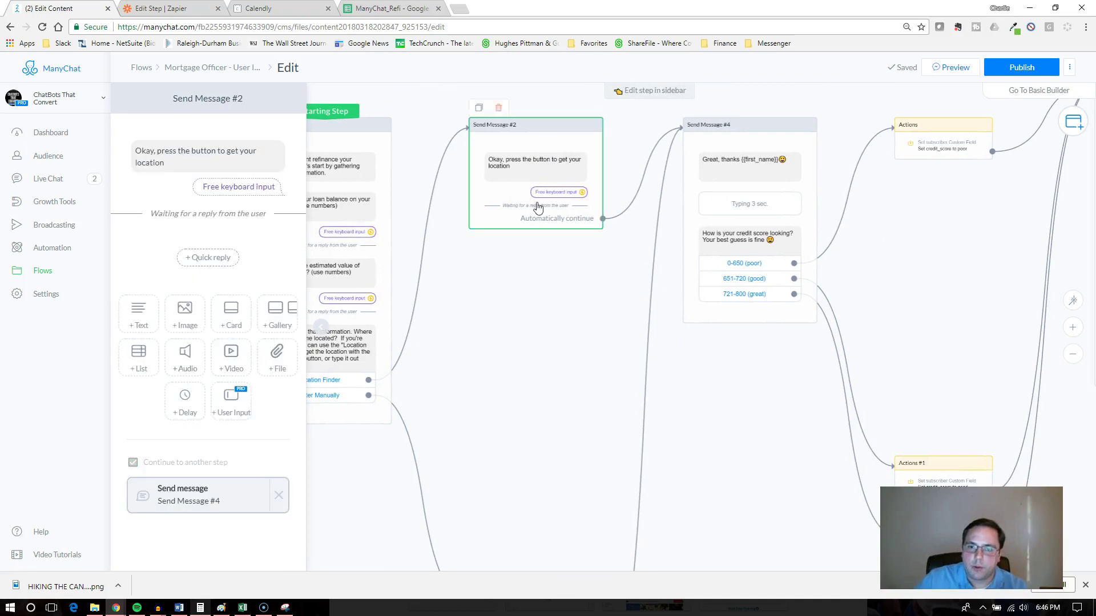
pyautogui.click(222, 189)
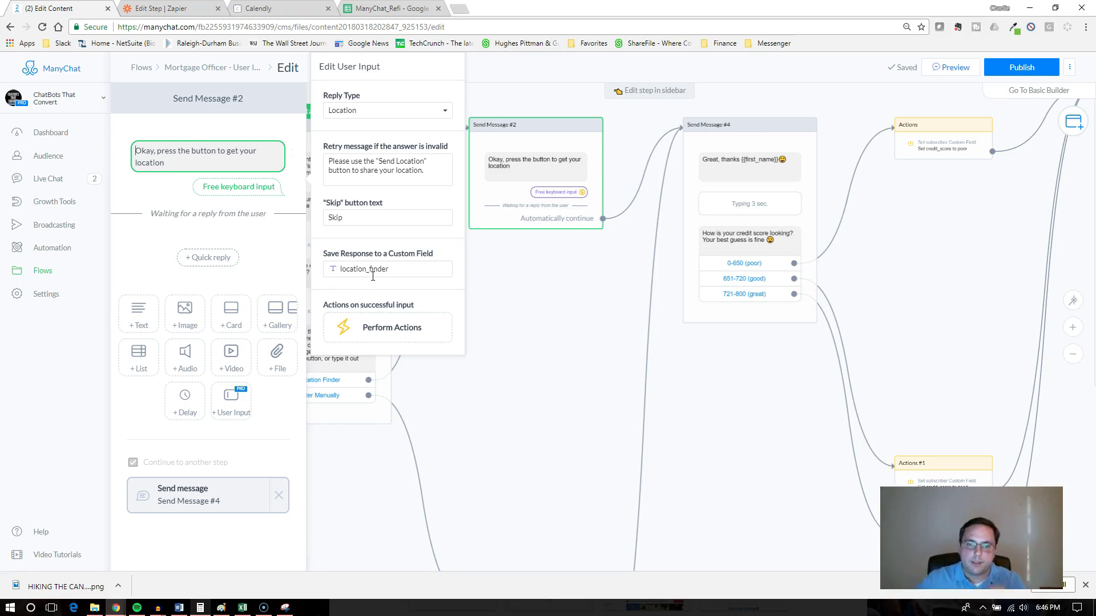
# Step: Return to Zapier and add User Custom Fields City State Address to the Home Location - Typed field
pyautogui.click(172, 8)
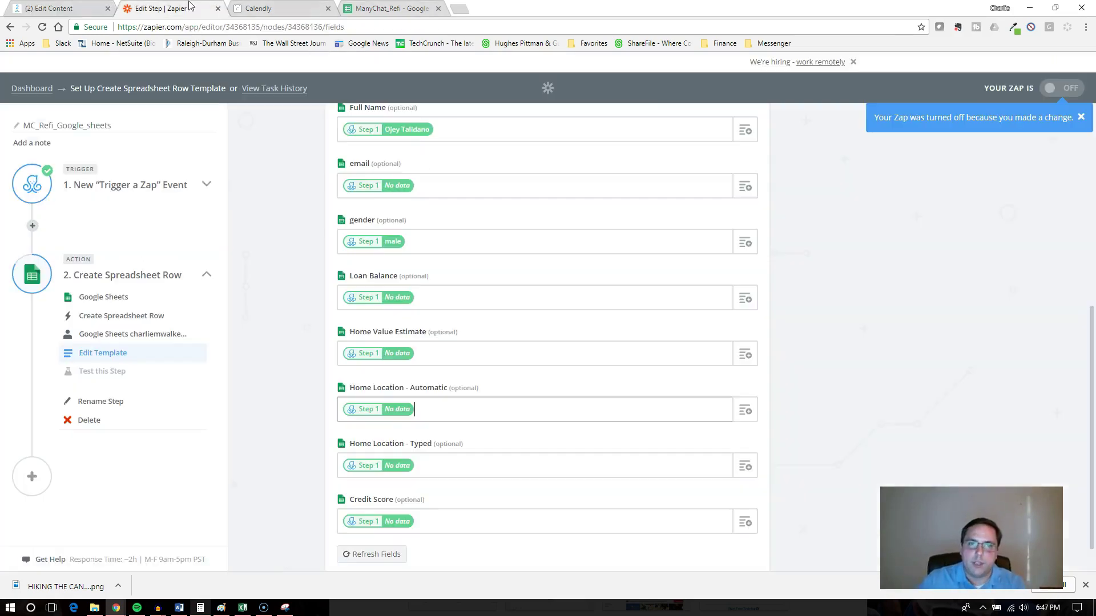
pyautogui.click(583, 411)
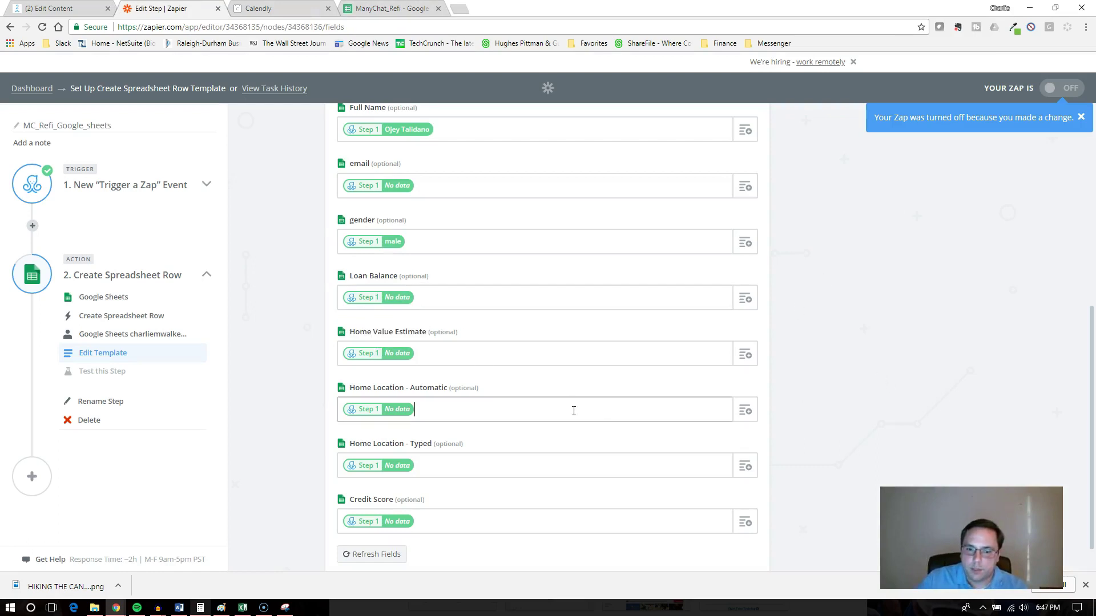
pyautogui.scroll(-1, 685, 411)
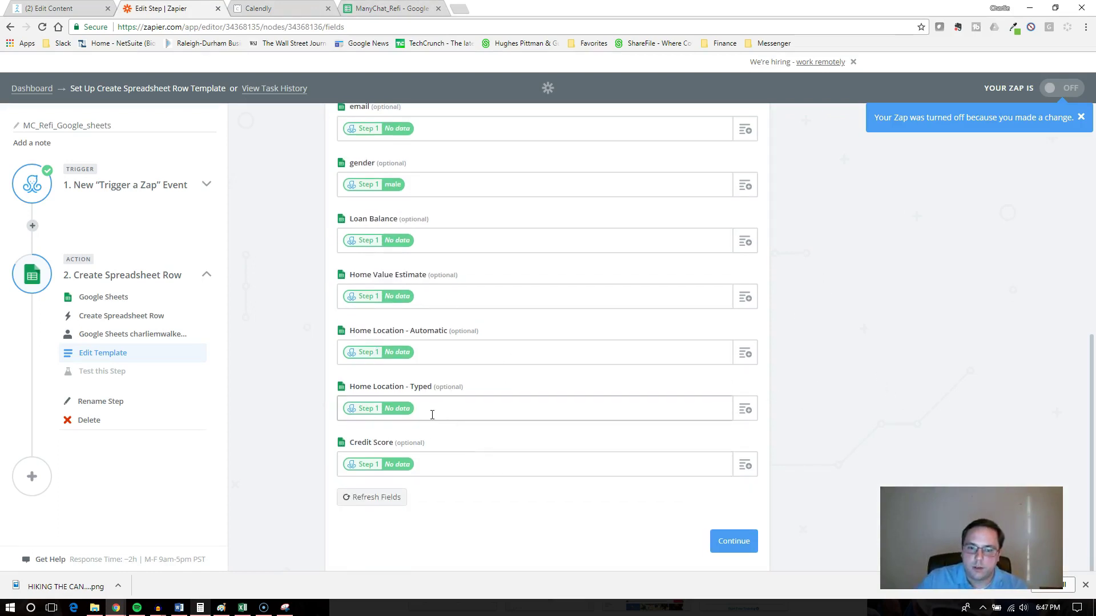
pyautogui.click(746, 410)
pyautogui.scroll(-10, 508, 497)
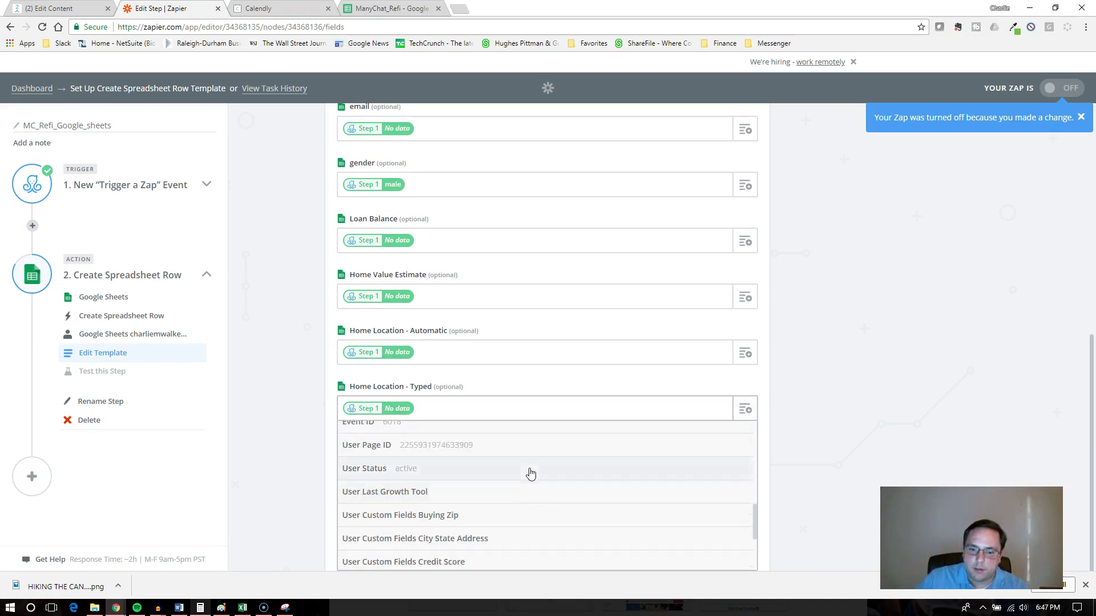
pyautogui.scroll(1, 500, 457)
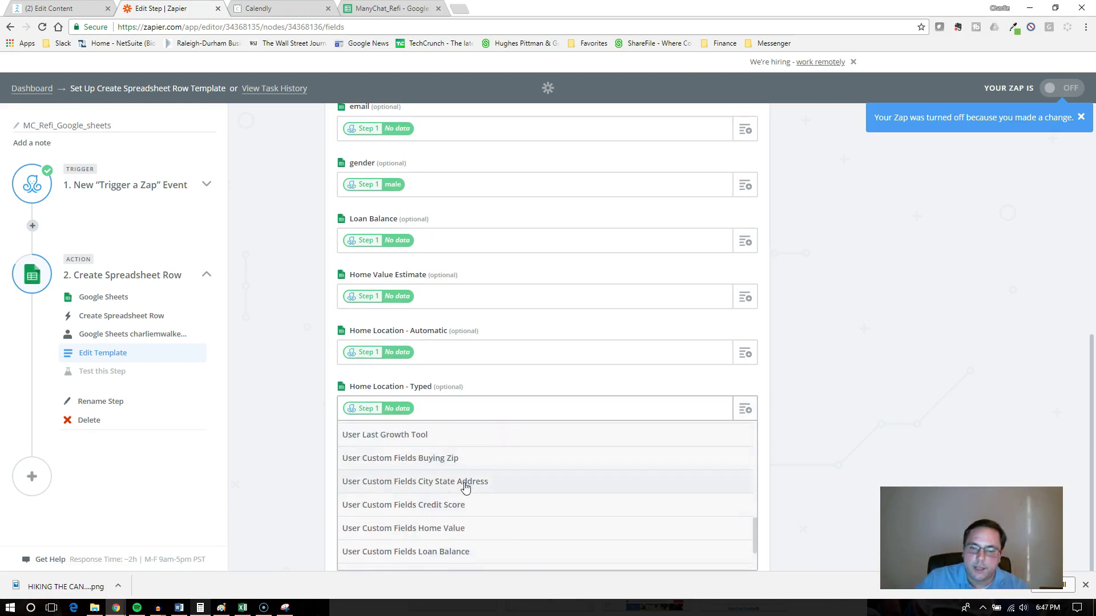
pyautogui.click(466, 487)
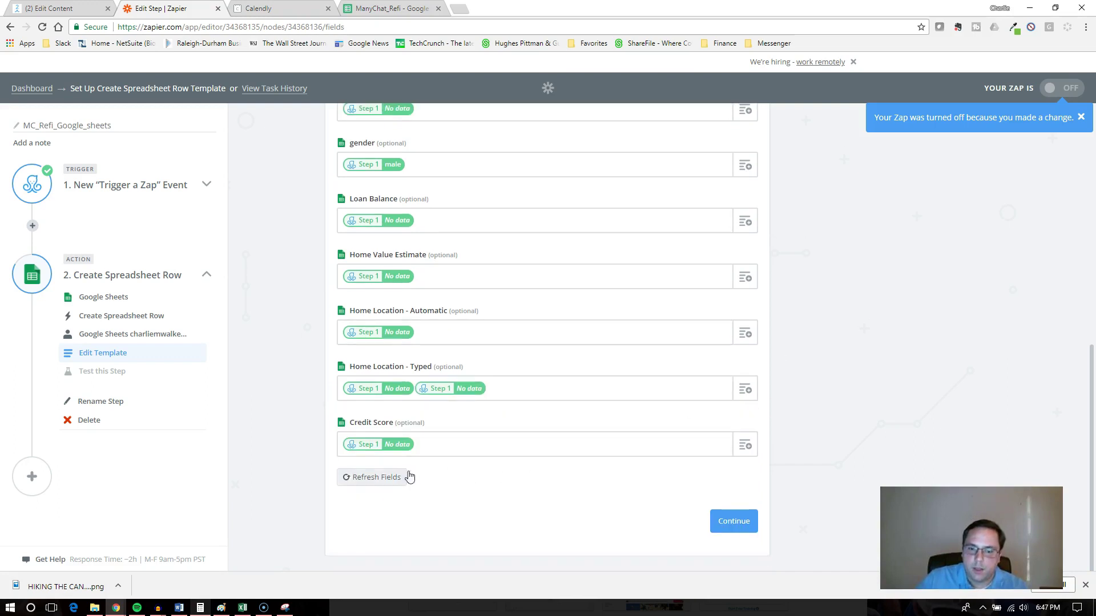
# Step: Compare the ManyChat_Refi sheet's columns with the credit score question and its custom field actions in the ManyChat flow
pyautogui.hotkey('ctrl', 'Tab')
pyautogui.hotkey('ctrl', 'Tab')
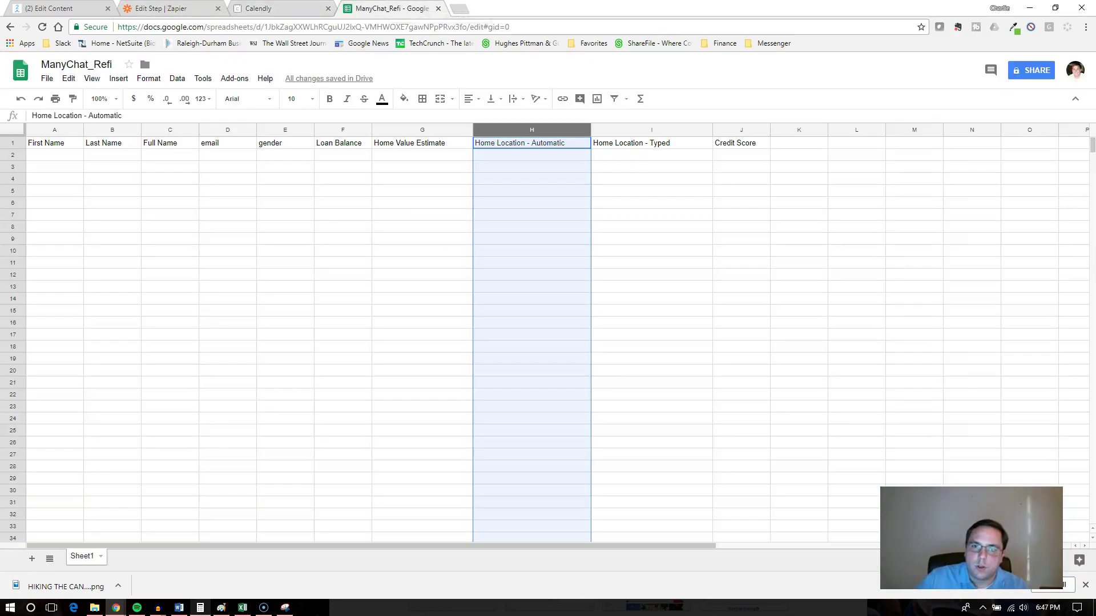
pyautogui.hotkey('ctrl', 'Tab')
pyautogui.moveTo(745, 399); pyautogui.dragTo(469, 415)
pyautogui.moveTo(695, 308); pyautogui.dragTo(731, 309)
pyautogui.click(702, 157)
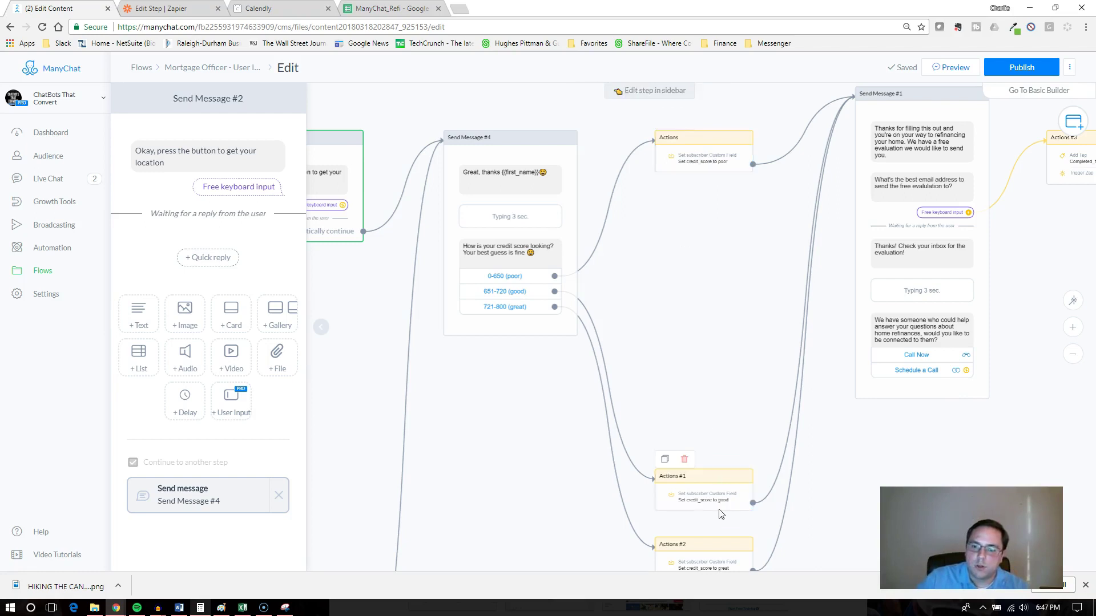
pyautogui.click(394, 8)
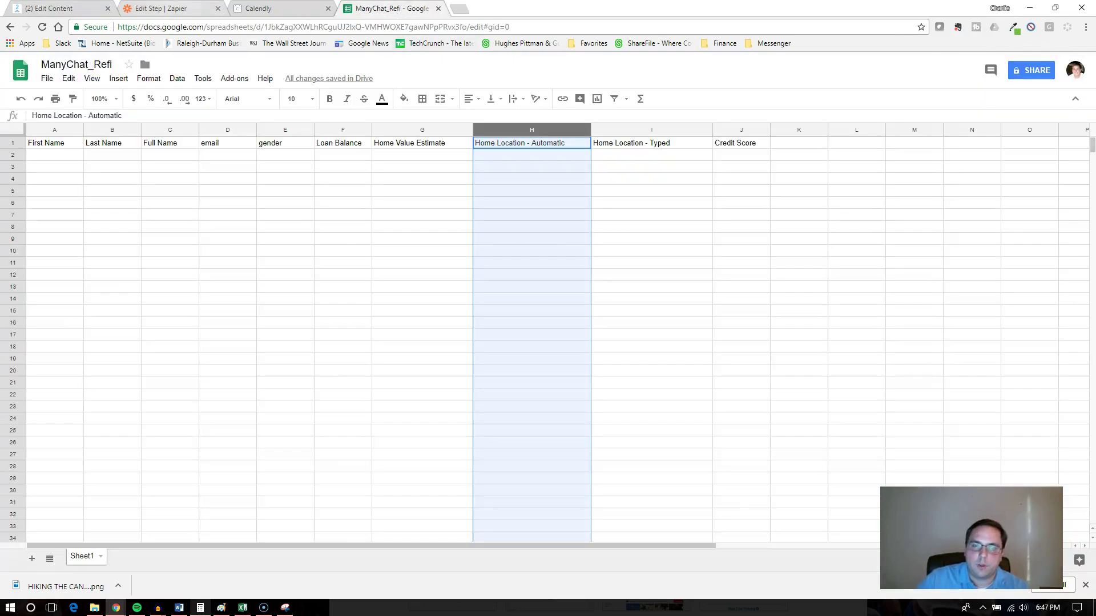
# Step: Return to Zapier and replace the mapped value of Credit Score with User Custom Fields Credit Score
pyautogui.click(161, 9)
pyautogui.click(687, 447)
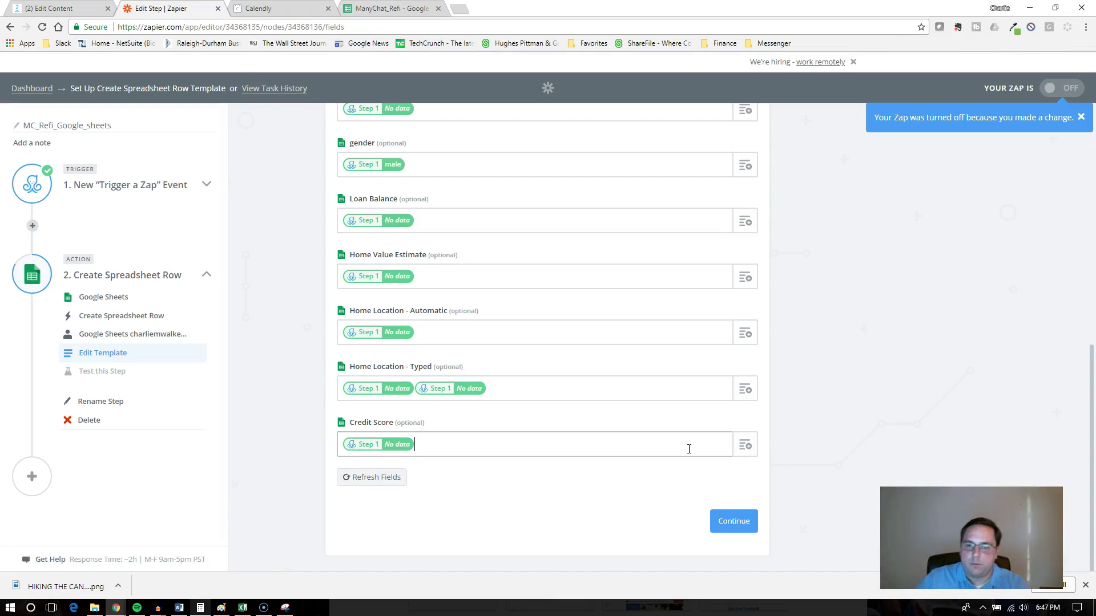
pyautogui.press('BackSpace')
pyautogui.click(745, 443)
pyautogui.scroll(-5, 594, 485)
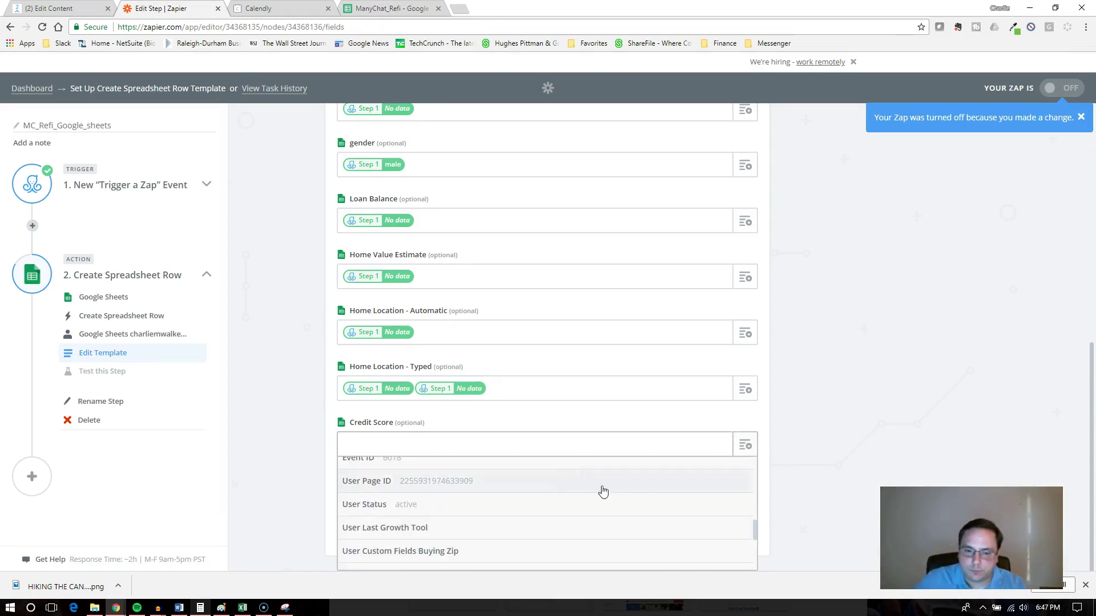
pyautogui.scroll(1, 522, 484)
pyautogui.scroll(-1, 514, 485)
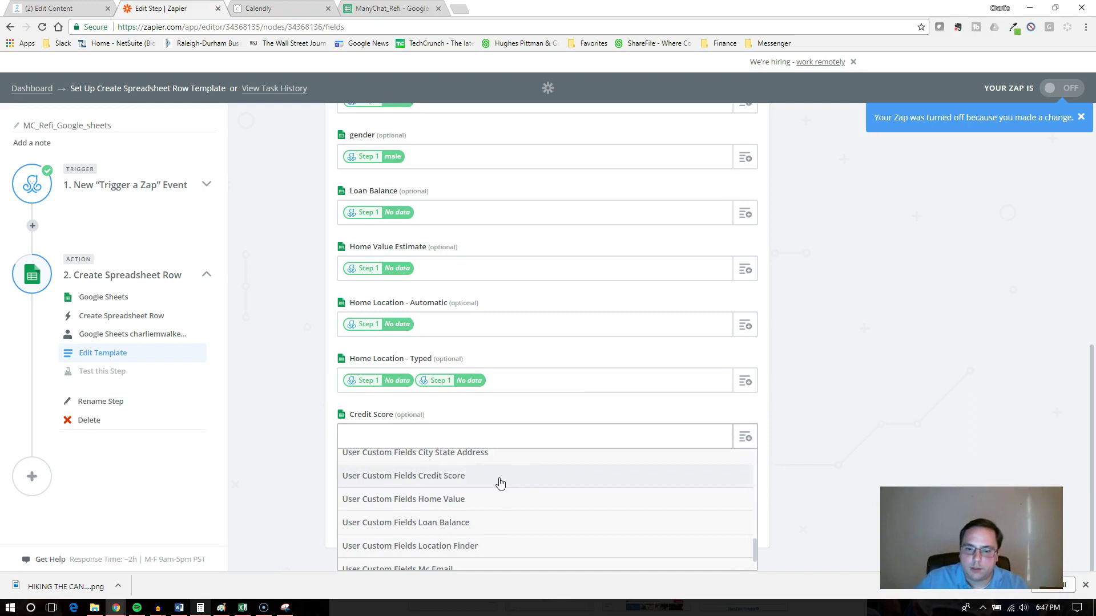
pyautogui.click(499, 483)
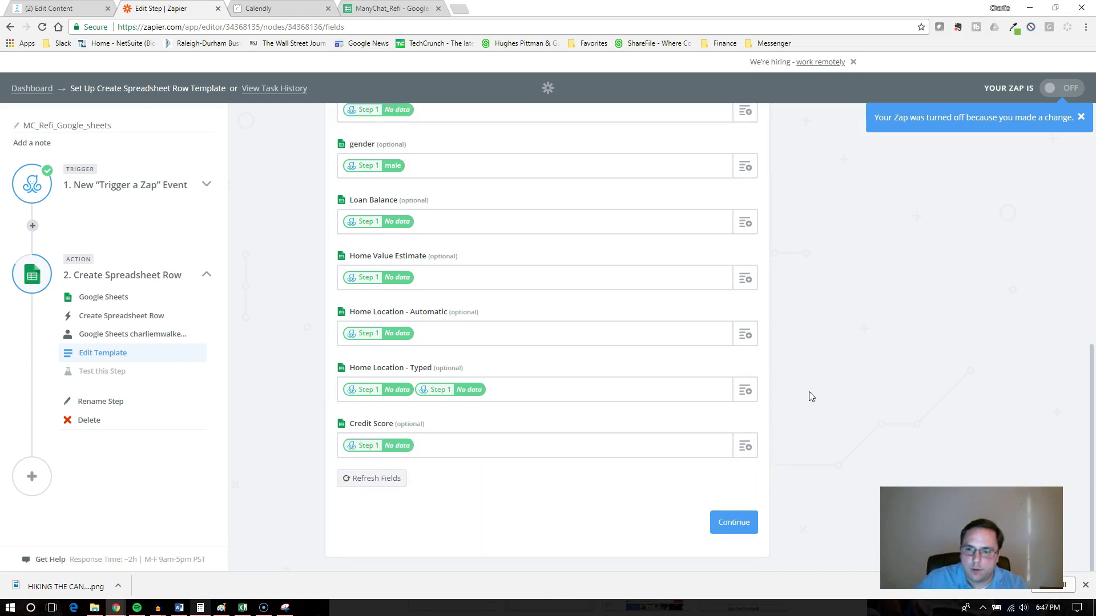
# Step: Complete the Create Spreadsheet Row setup, turn the Zap on and open it on the dashboard
pyautogui.scroll(10, 804, 377)
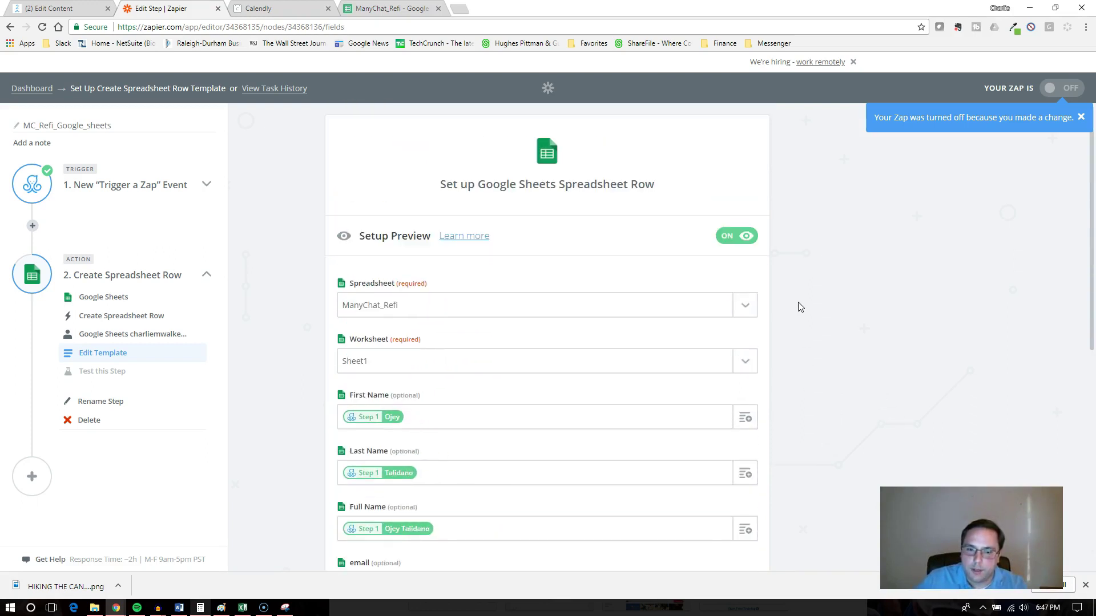
pyautogui.scroll(-10, 801, 307)
pyautogui.click(748, 524)
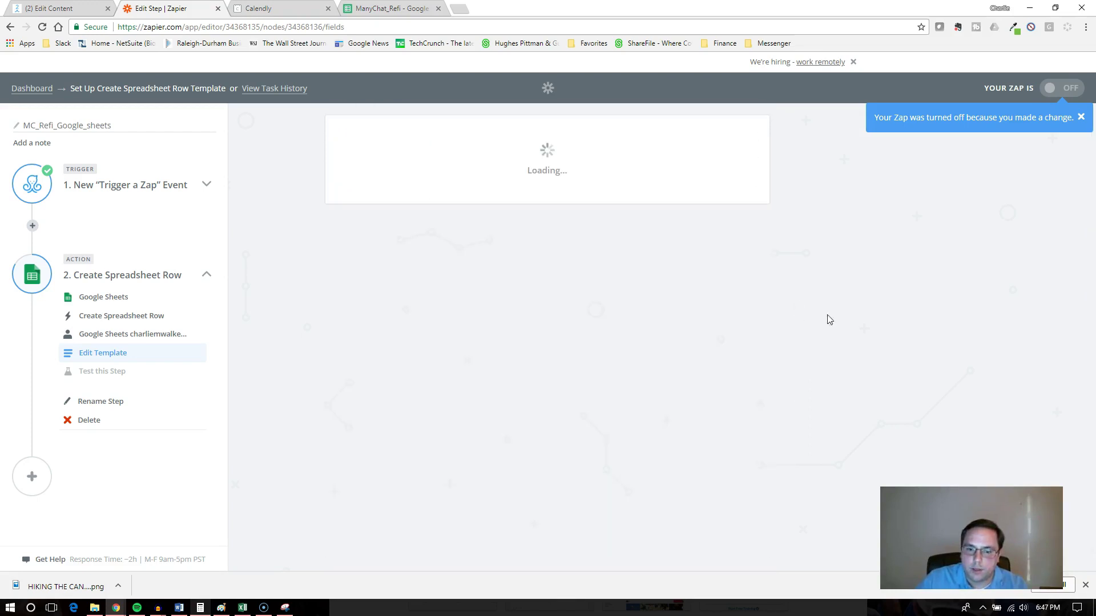
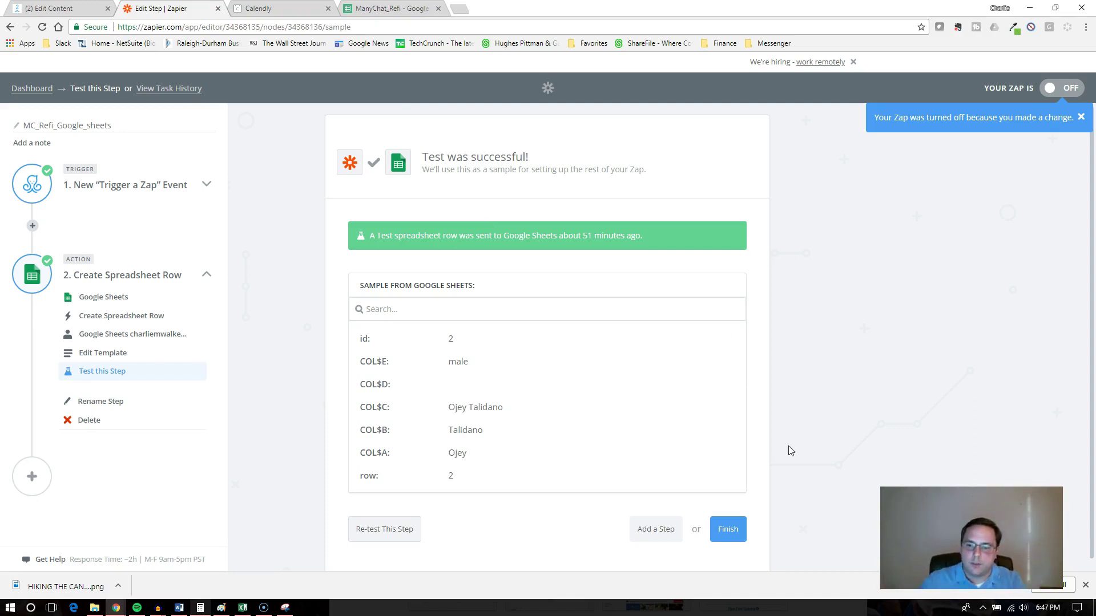
pyautogui.click(728, 529)
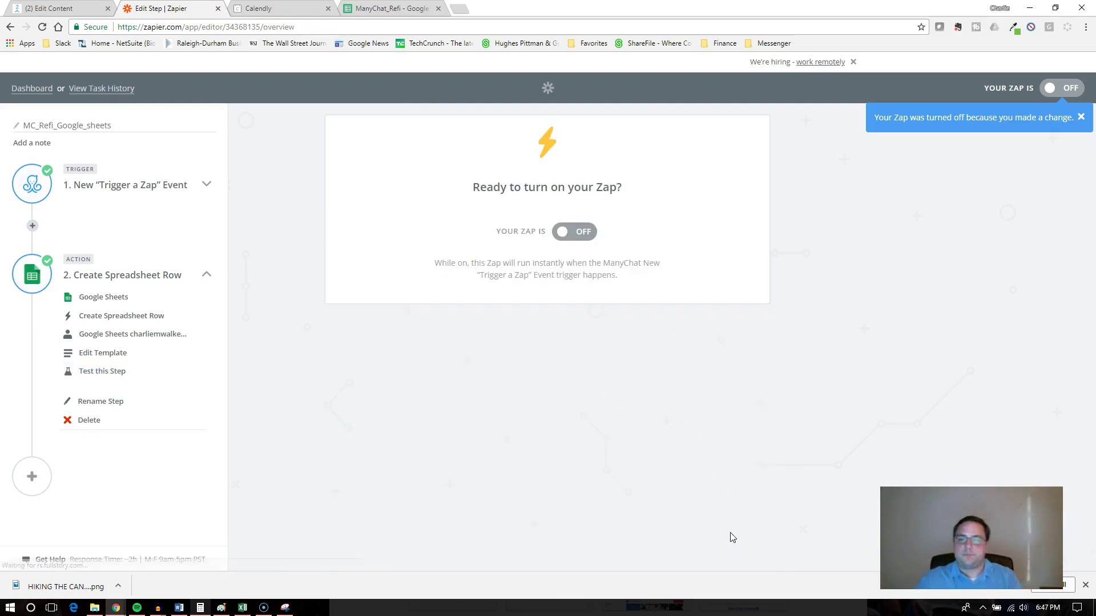
pyautogui.click(575, 234)
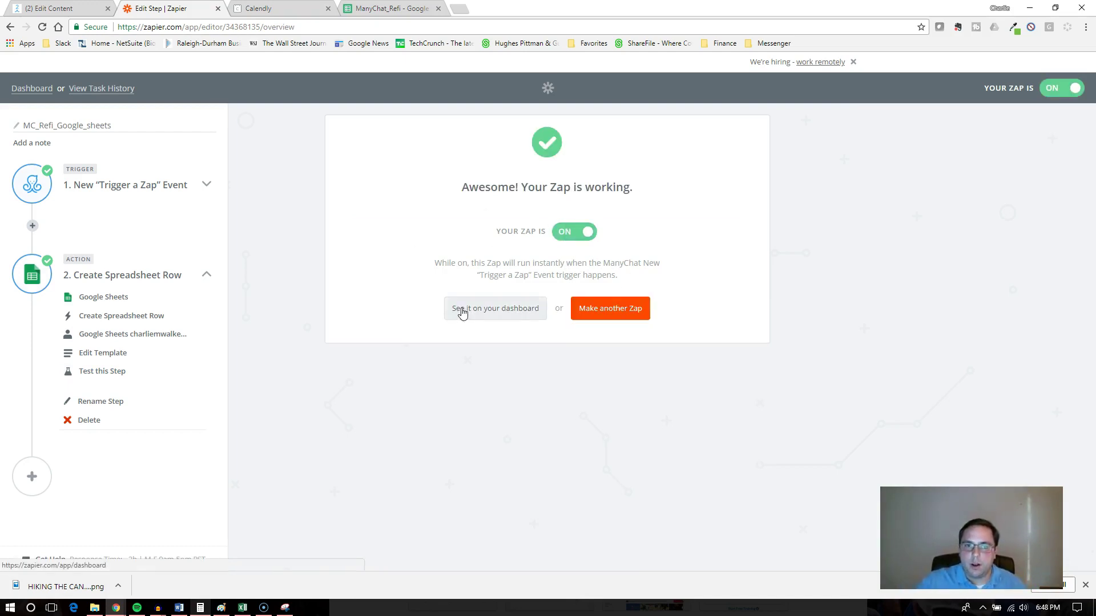
pyautogui.click(487, 305)
# Step: Switch to ManyChat, publish the mortgage refinance flow and close the Send Message #2 editor
pyautogui.click(57, 8)
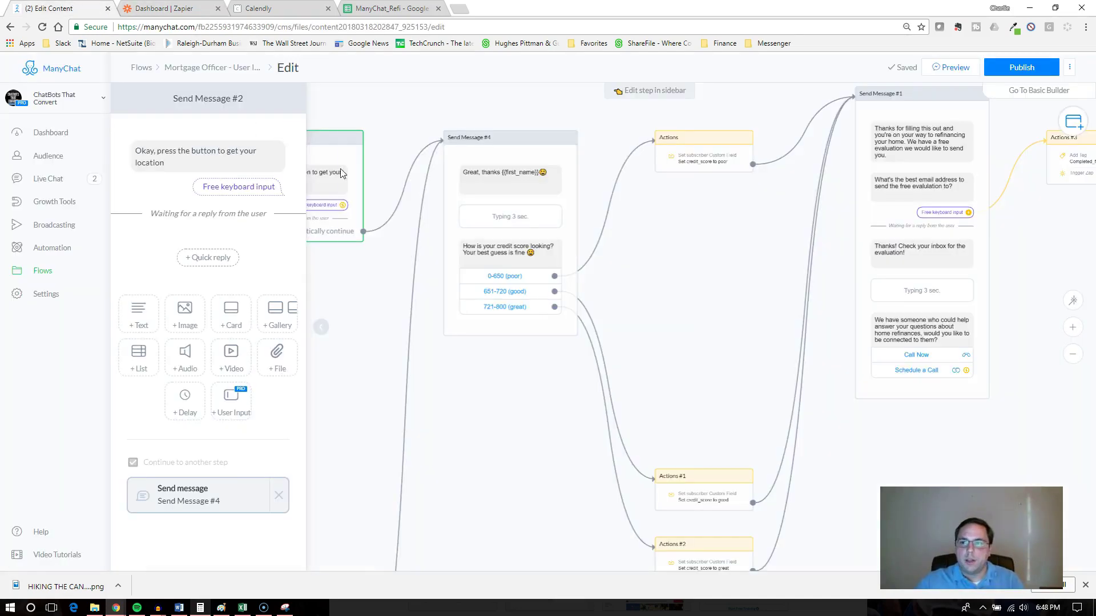
pyautogui.click(1023, 68)
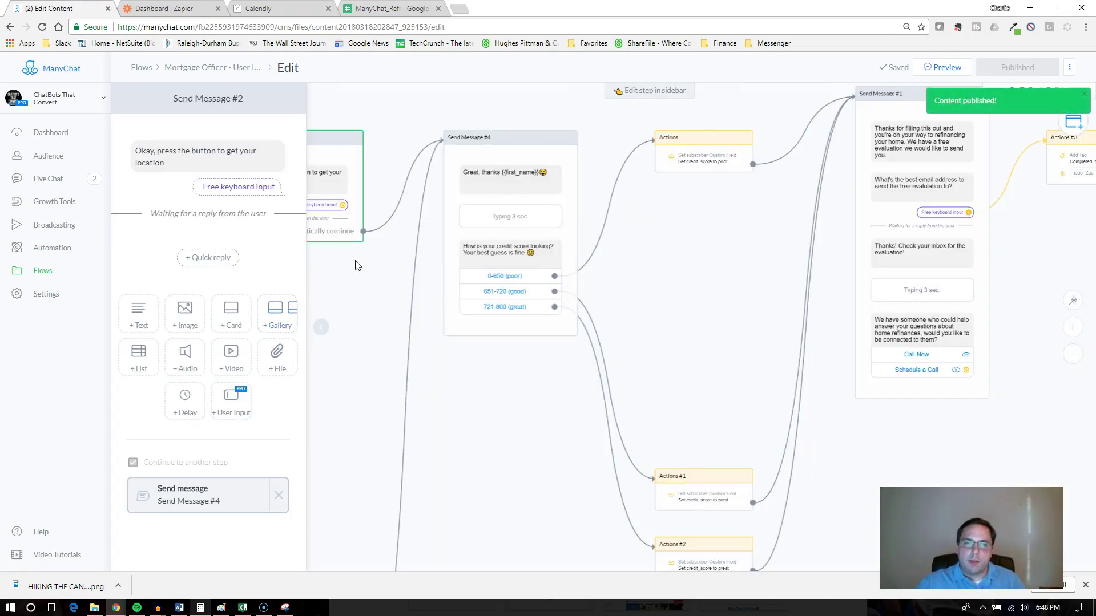
pyautogui.click(360, 324)
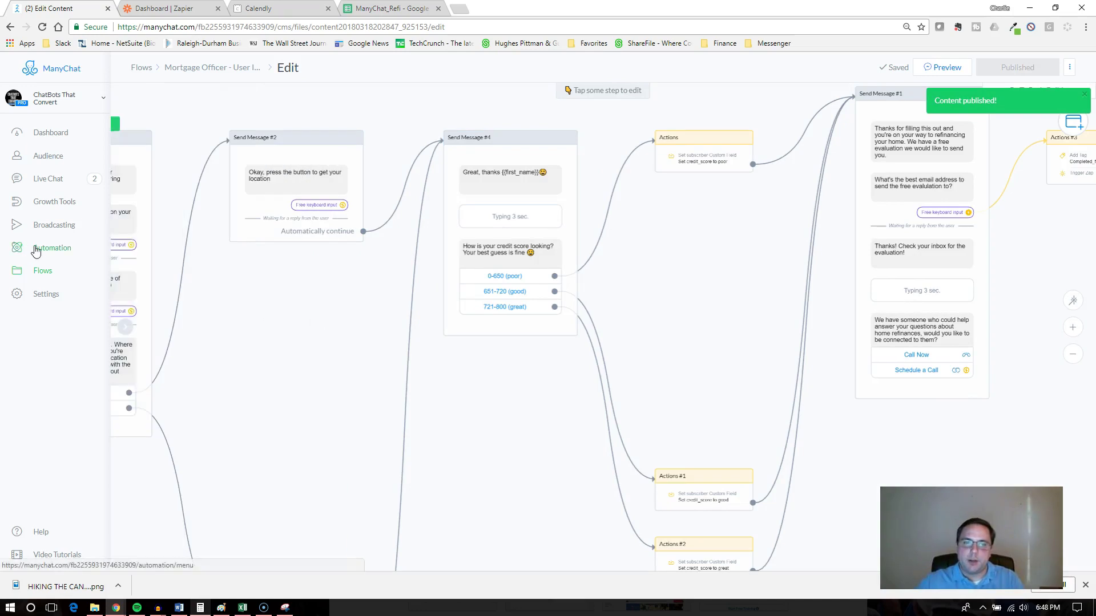
# Step: Create a Messenger Ref URL growth tool named Refi Test 2
pyautogui.click(70, 211)
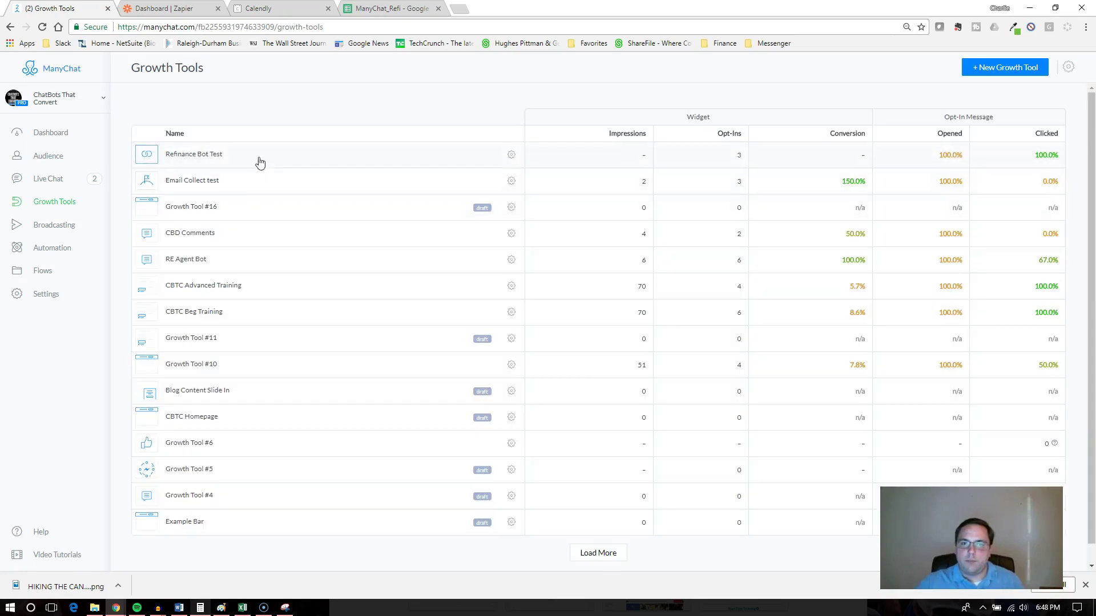
pyautogui.click(1006, 67)
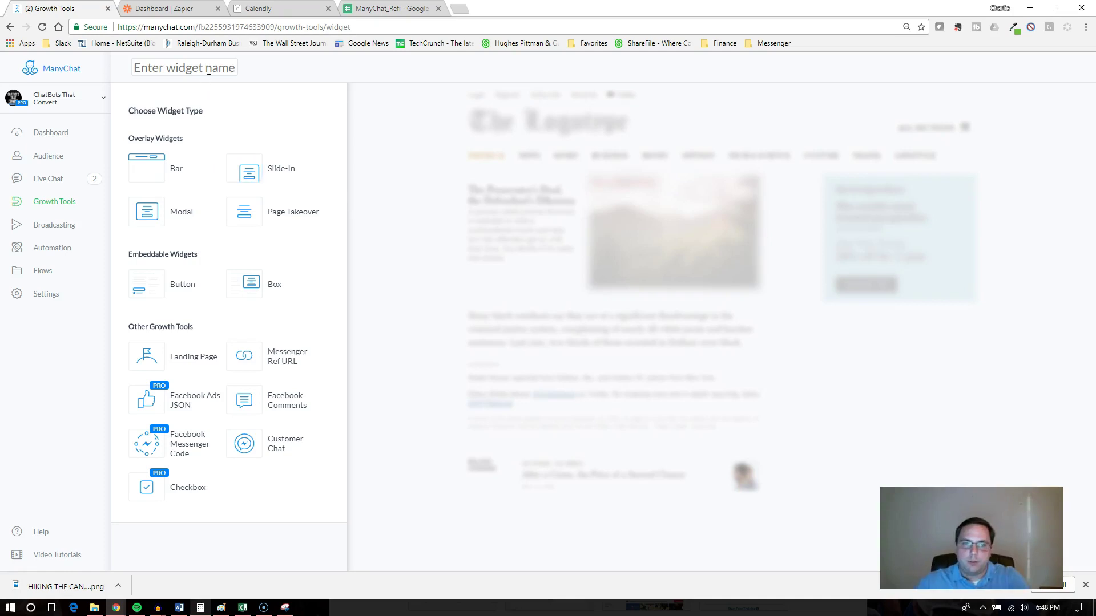
pyautogui.click(224, 67)
pyautogui.write('Refi Test 2')
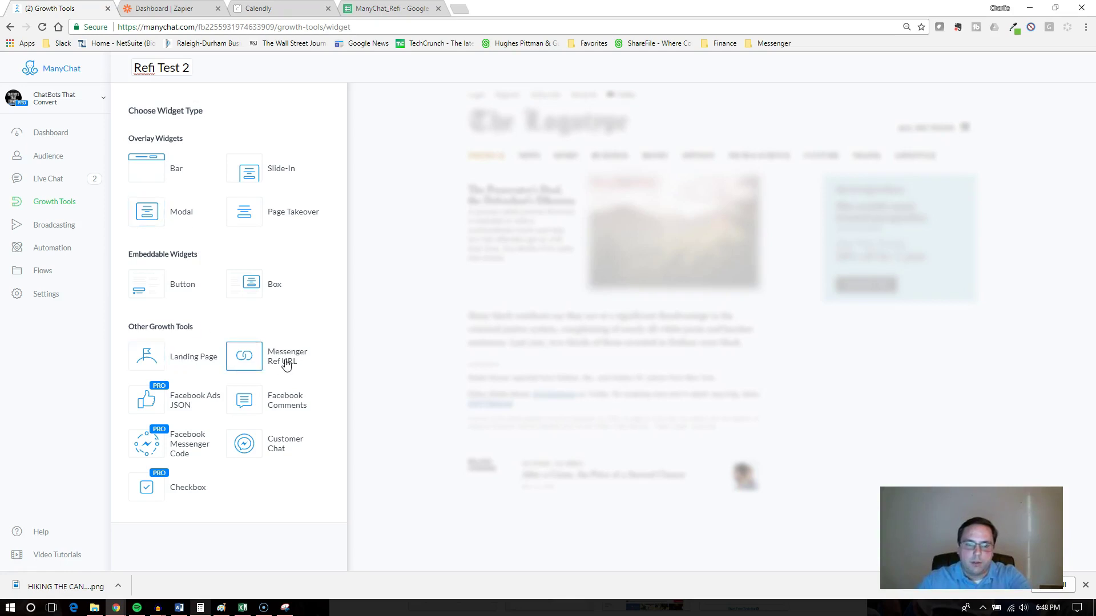
pyautogui.click(251, 365)
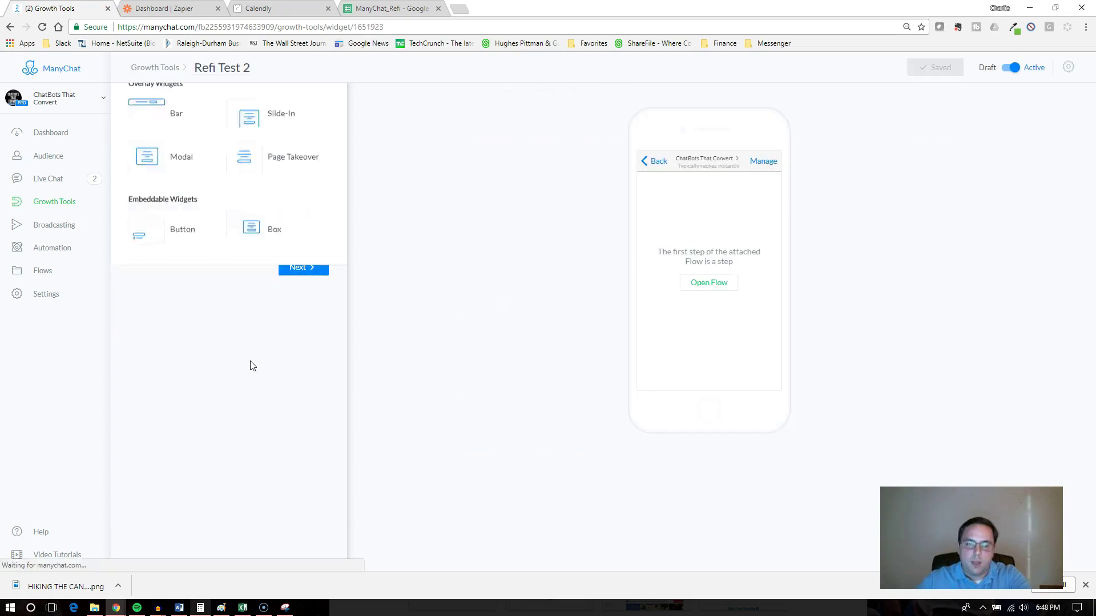
# Step: Reopen Refi Test 2, replace its opt-in message with the Mortgage Officer - User Input flow and show its setup
pyautogui.click(170, 68)
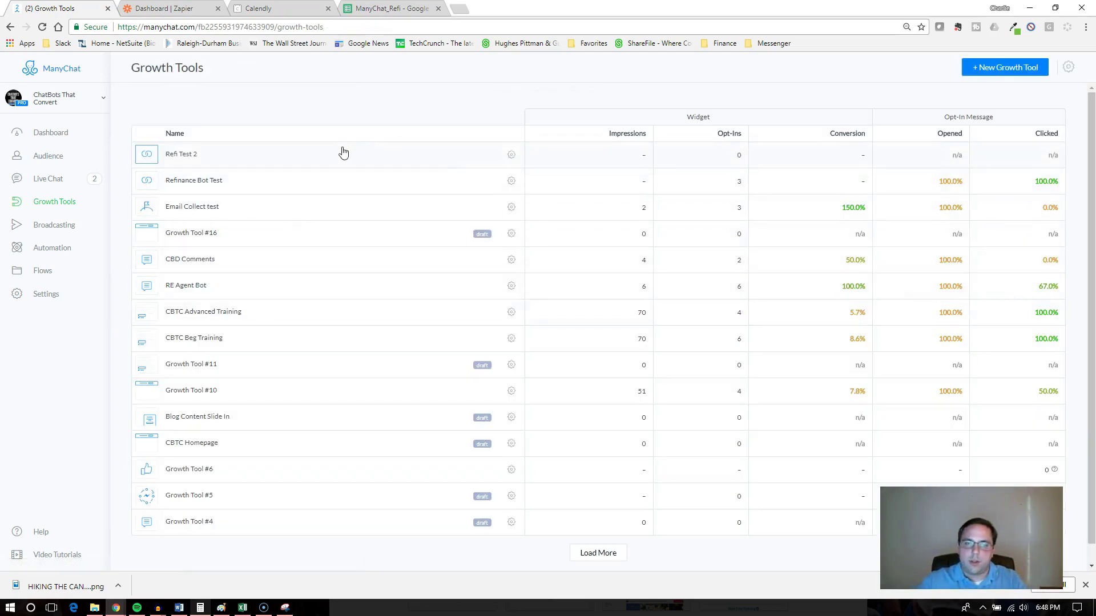
pyautogui.click(343, 152)
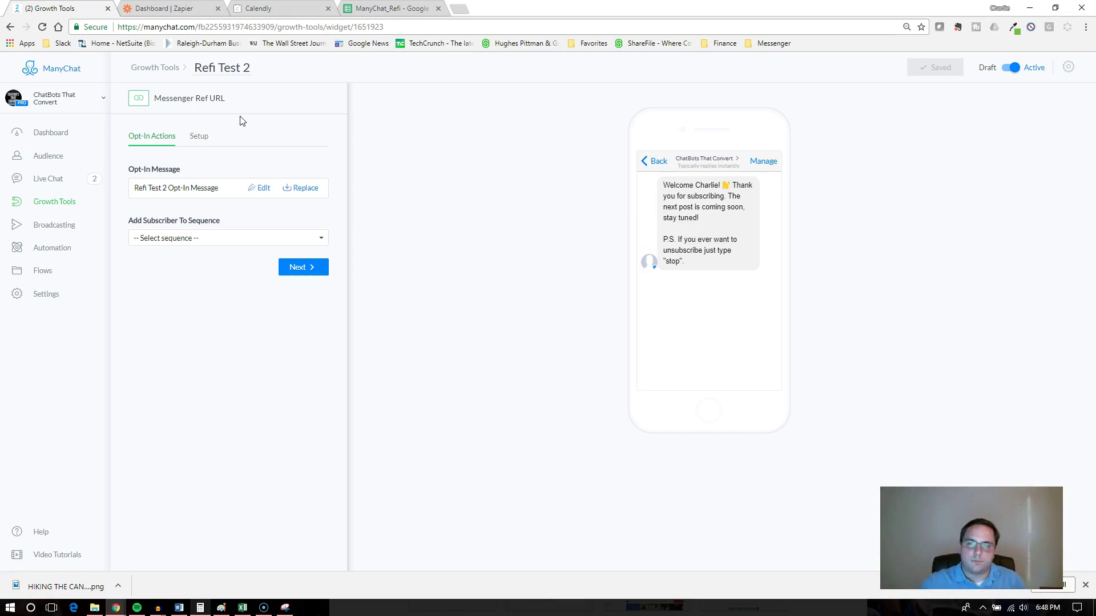
pyautogui.click(296, 189)
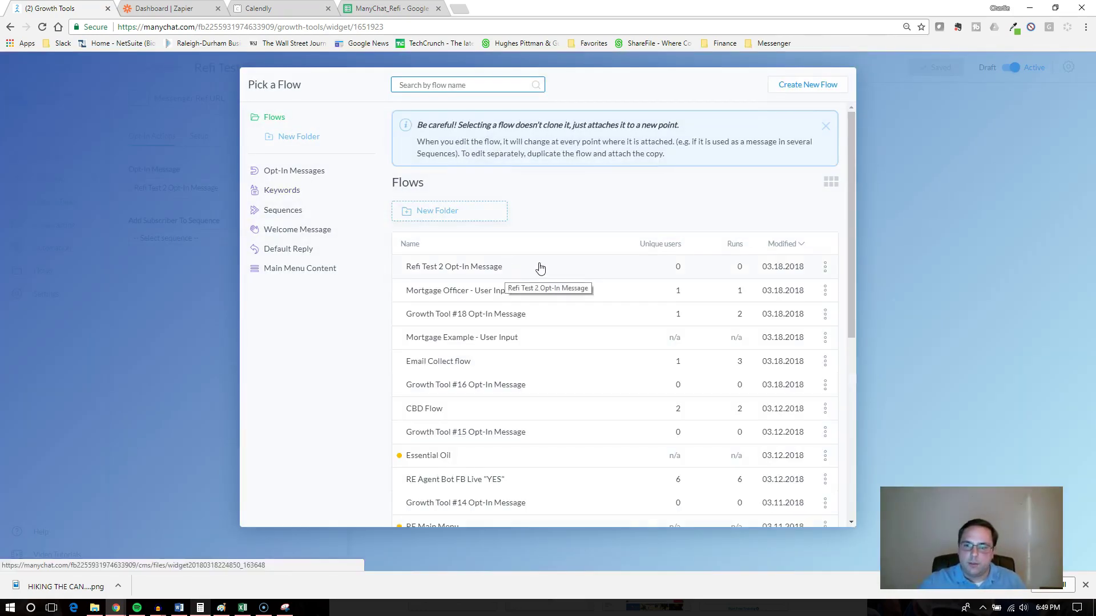
pyautogui.click(517, 297)
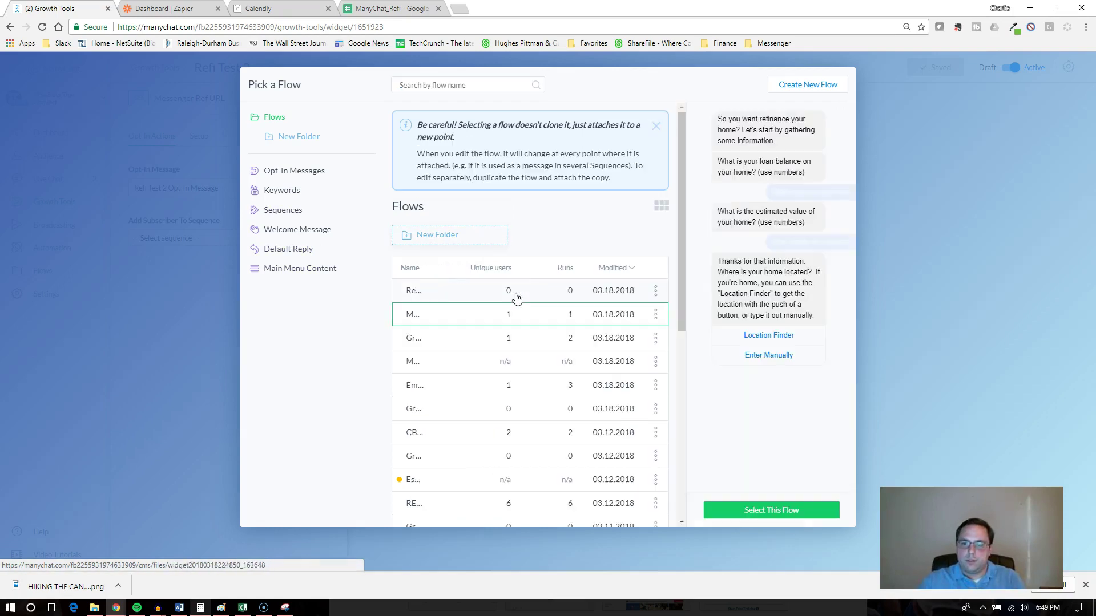
pyautogui.click(786, 516)
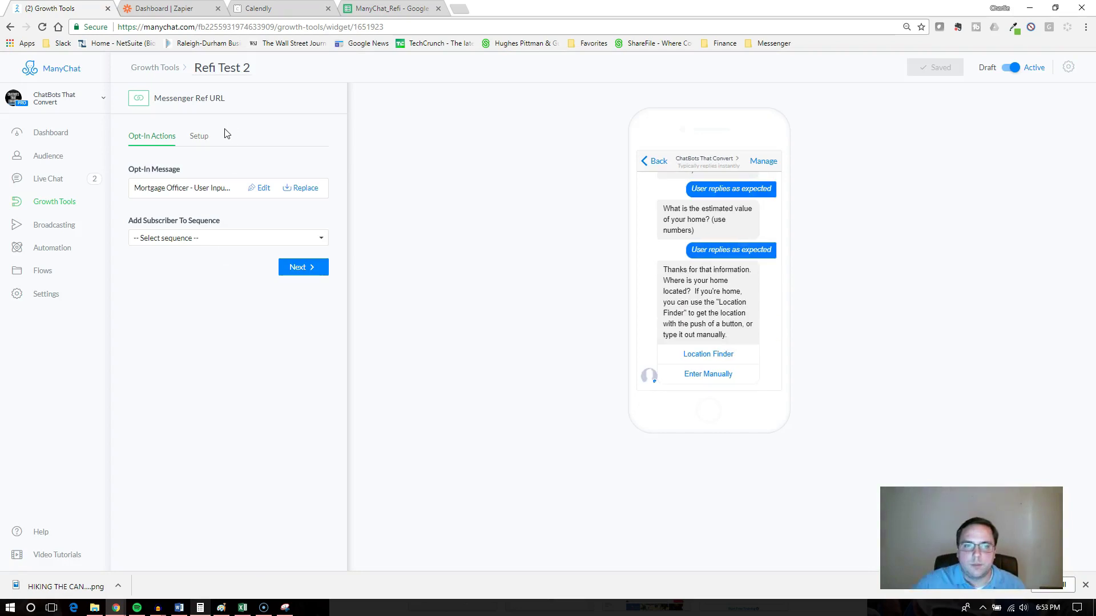
pyautogui.click(211, 138)
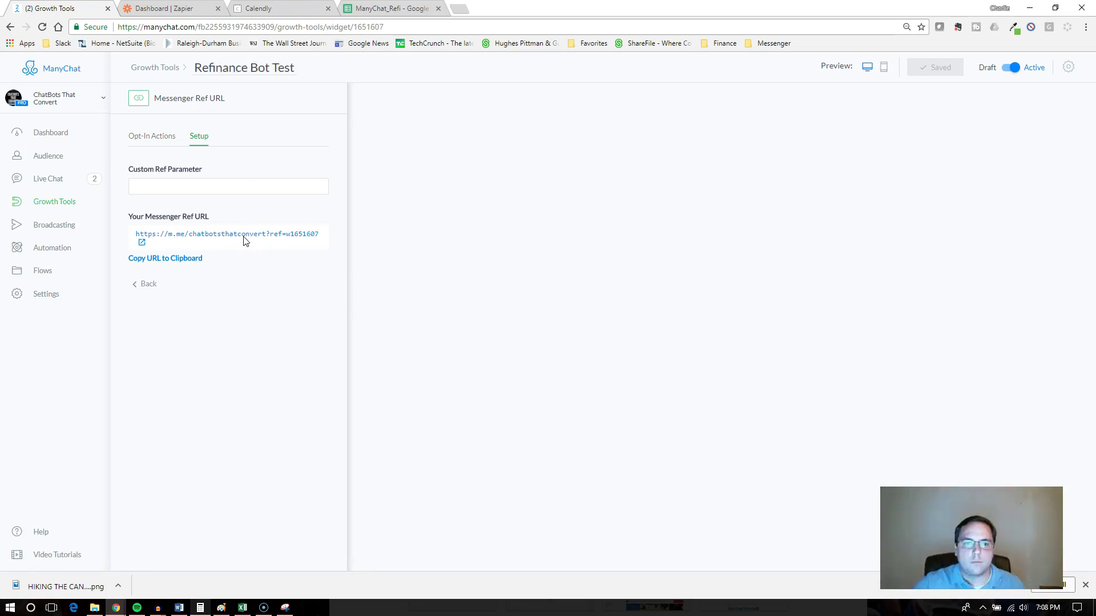
# Step: Open the growth tool's Messenger Ref URL, check the bot's opening message in Messenger and close the conversation
pyautogui.click(245, 238)
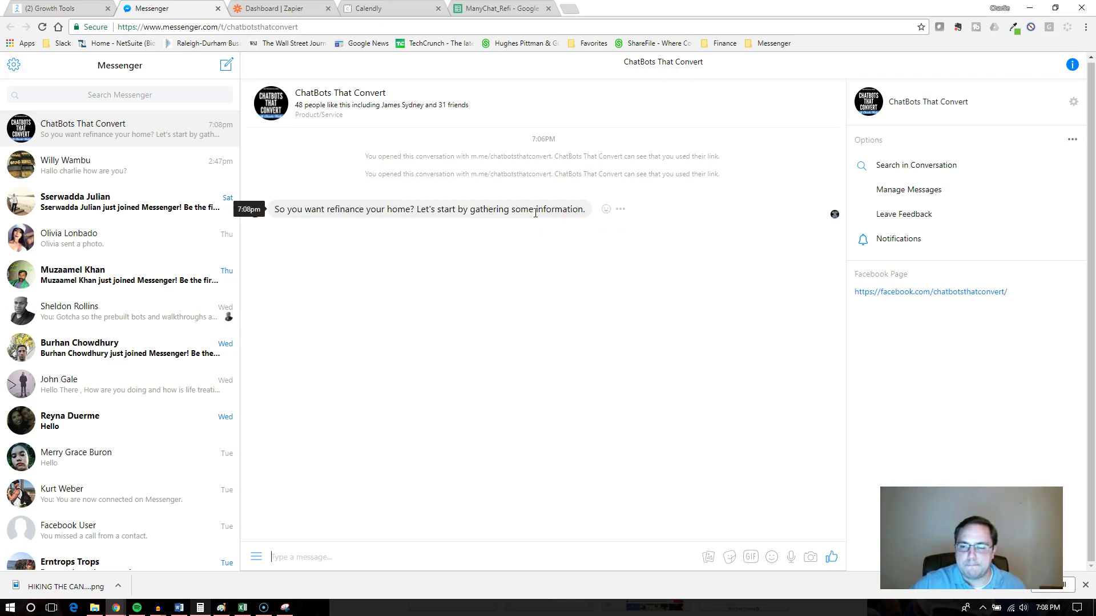
pyautogui.click(84, 8)
pyautogui.click(152, 8)
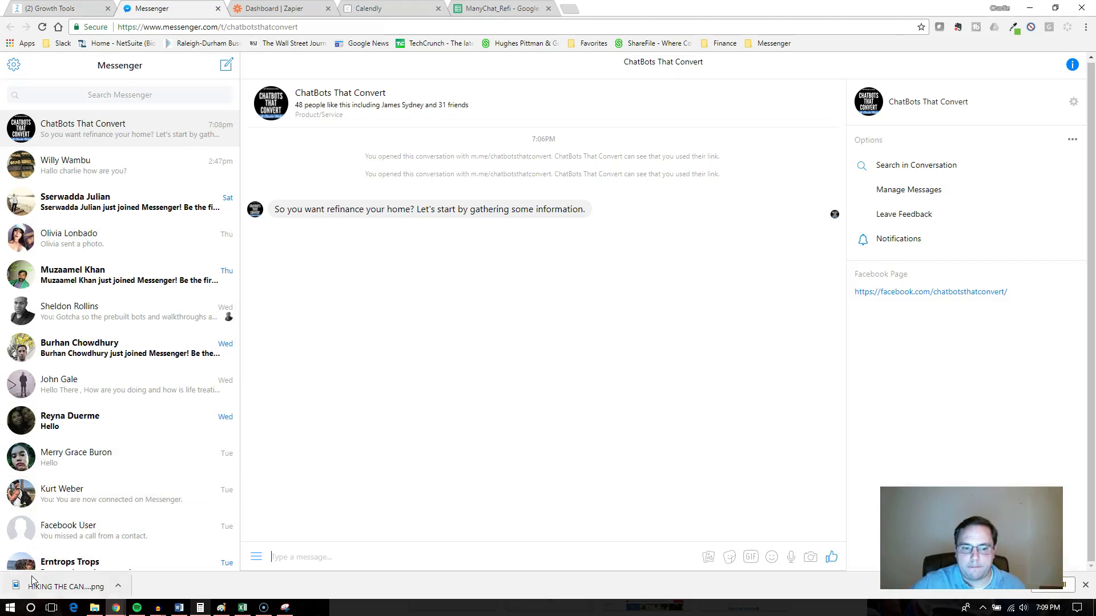
pyautogui.hotkey('ctrl', 'w')
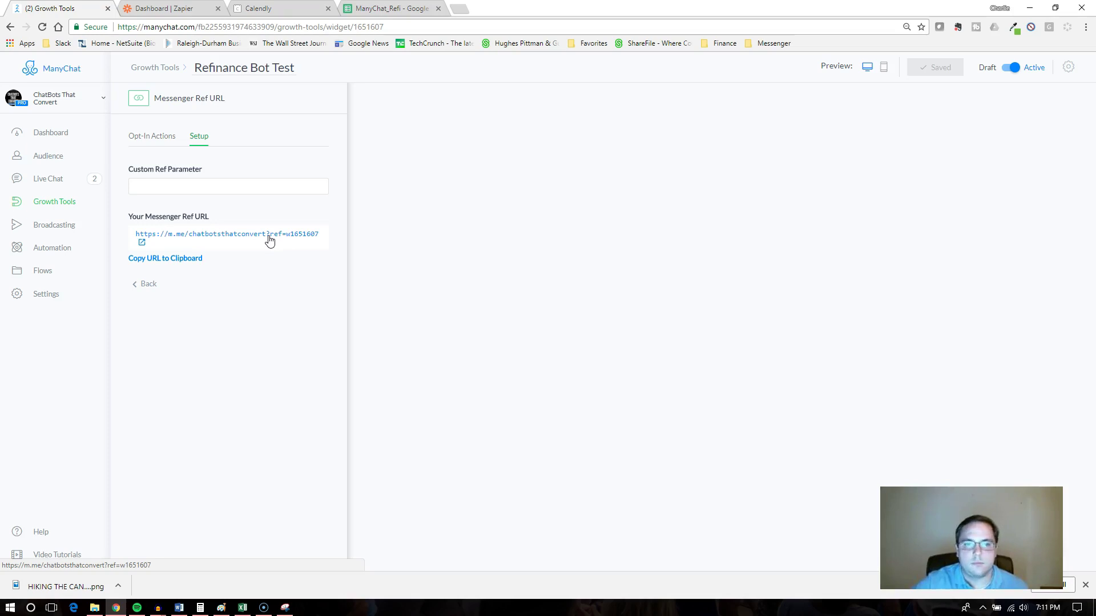
# Step: Open the Messenger Ref URL again and answer the bot with a loan balance of 150000 and a home value of 250000
pyautogui.click(269, 236)
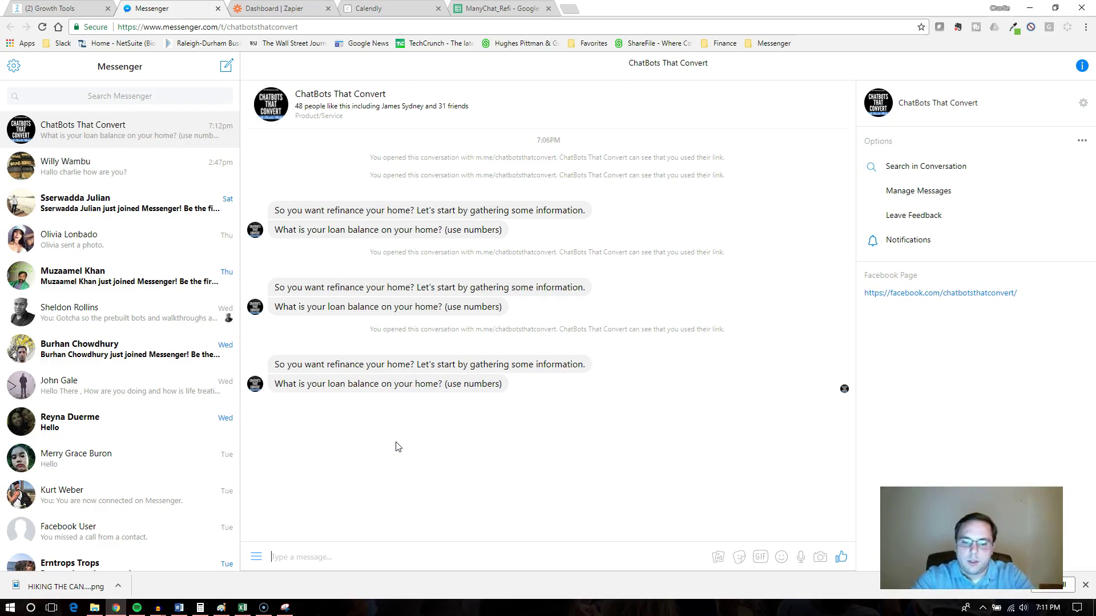
pyautogui.write('150000')
pyautogui.press('Return')
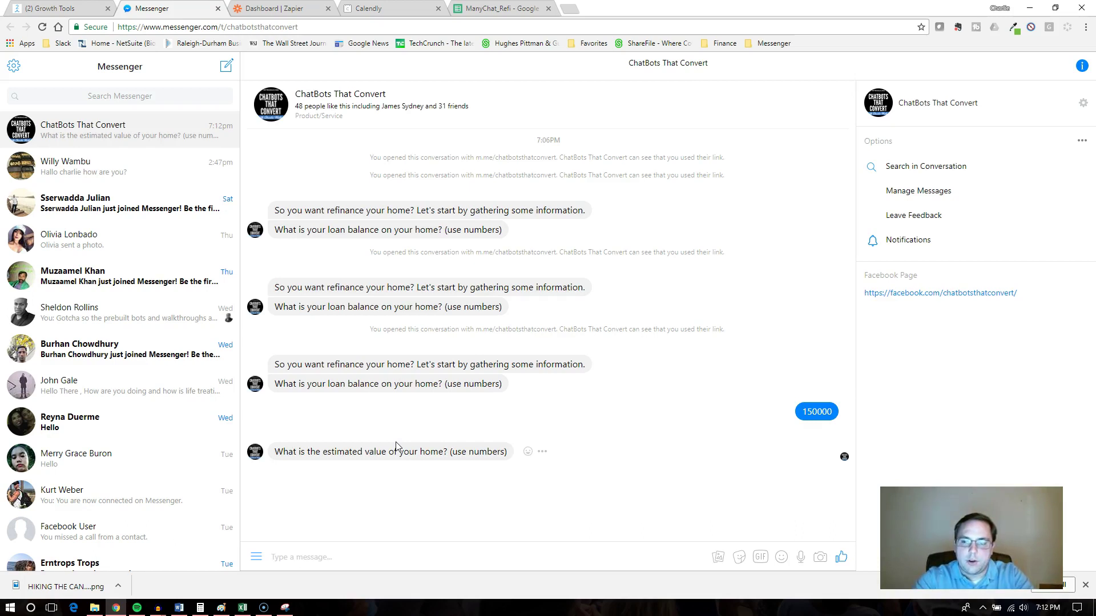
pyautogui.write('250000')
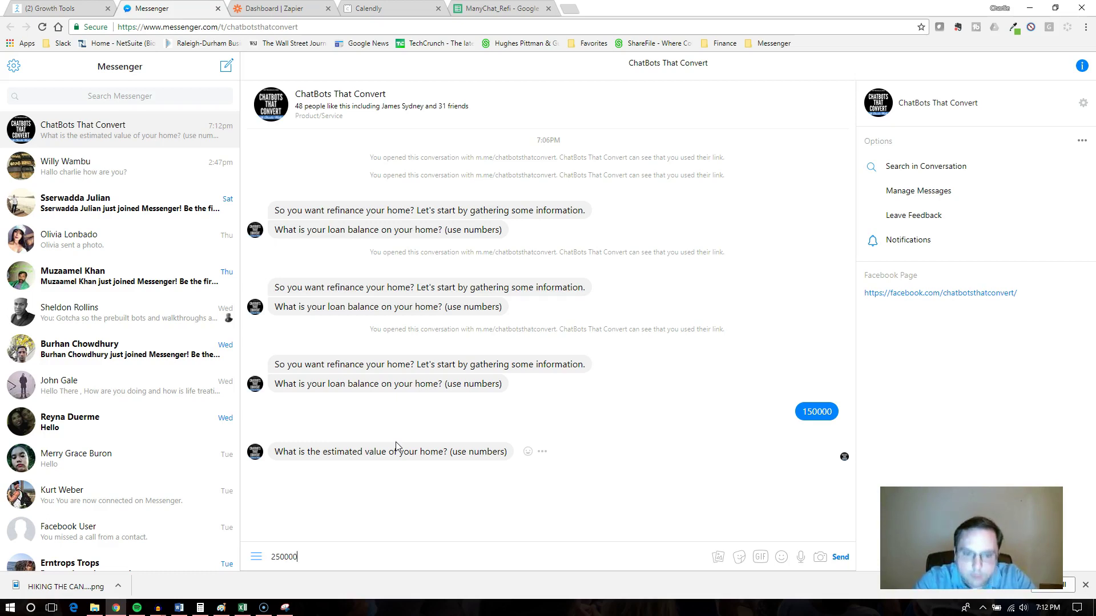
pyautogui.press('Return')
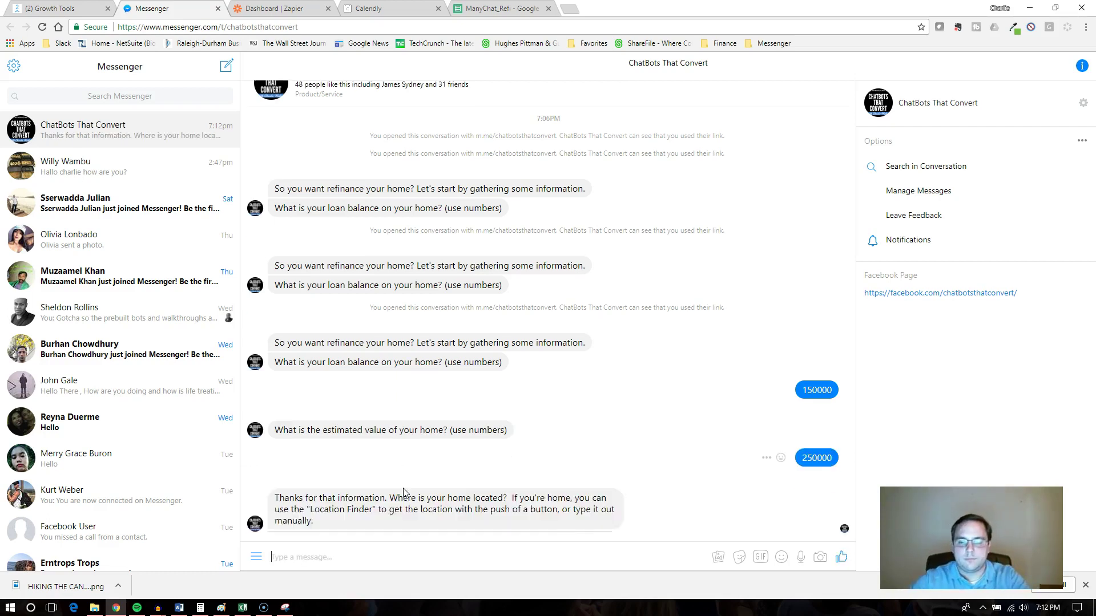
# Step: Answer the home location question with Location Finder and point out the bot's request to send the location
pyautogui.moveTo(381, 463); pyautogui.dragTo(554, 485)
pyautogui.click(552, 486)
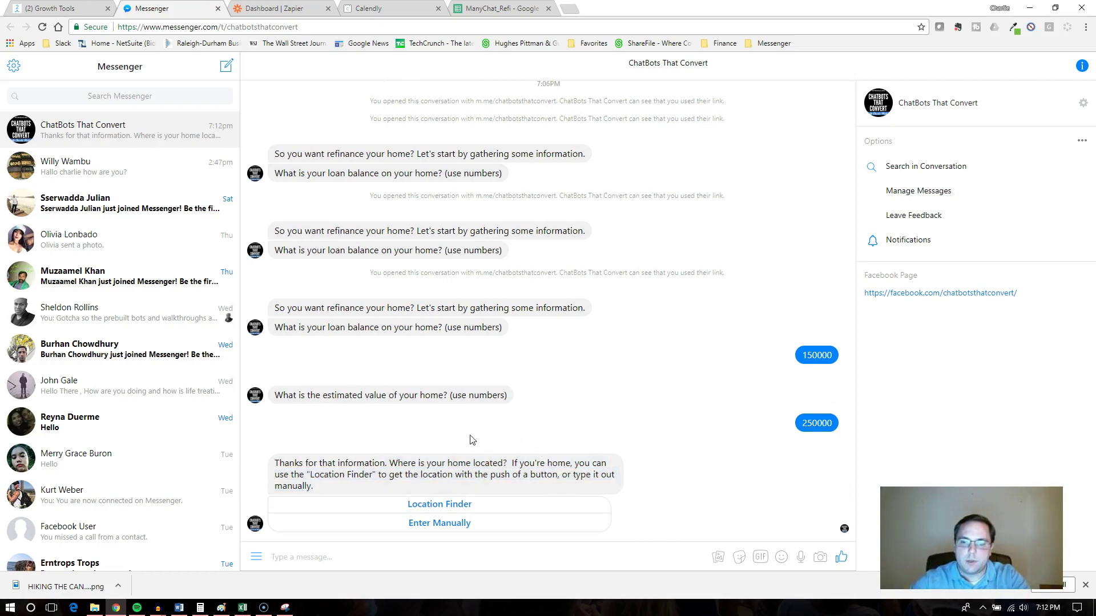
pyautogui.click(448, 505)
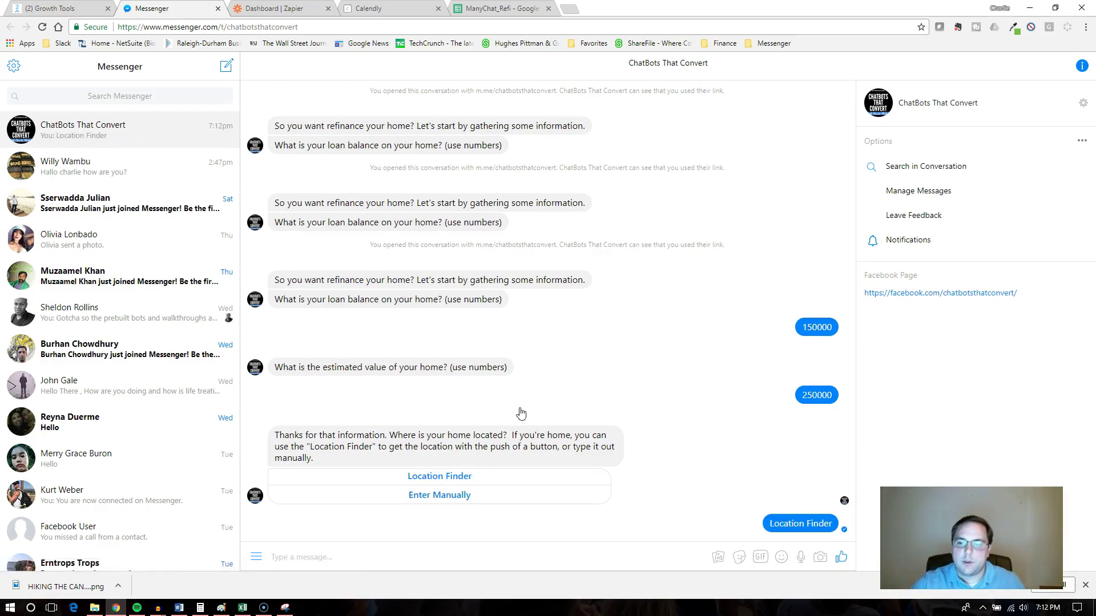
pyautogui.moveTo(291, 489); pyautogui.dragTo(402, 490)
pyautogui.click(403, 490)
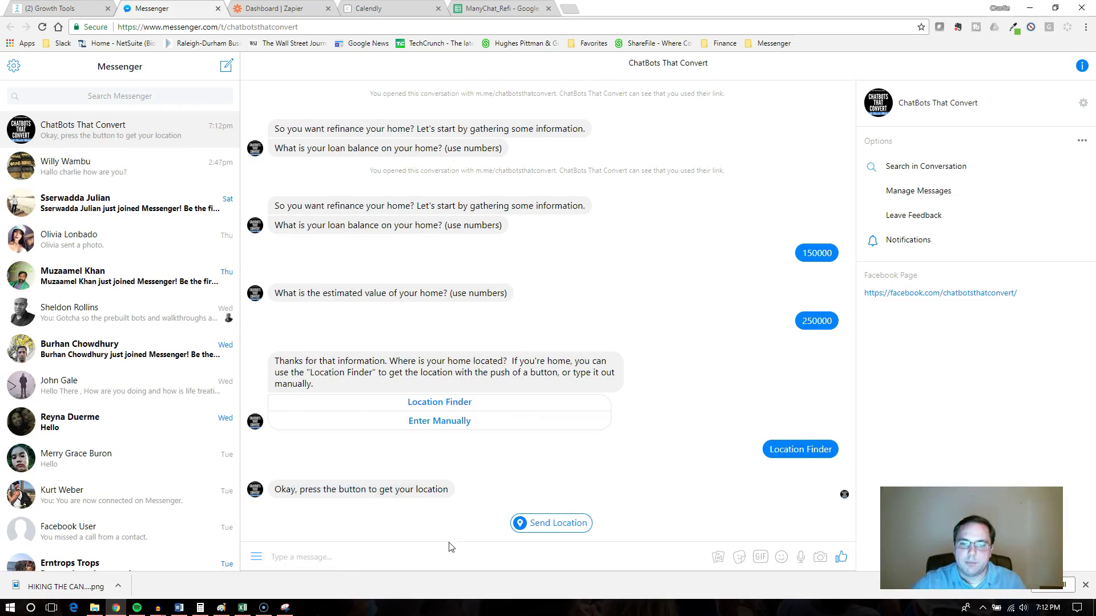
# Step: Send the current location to the bot and answer its credit score question with 651-720 (good)
pyautogui.click(541, 528)
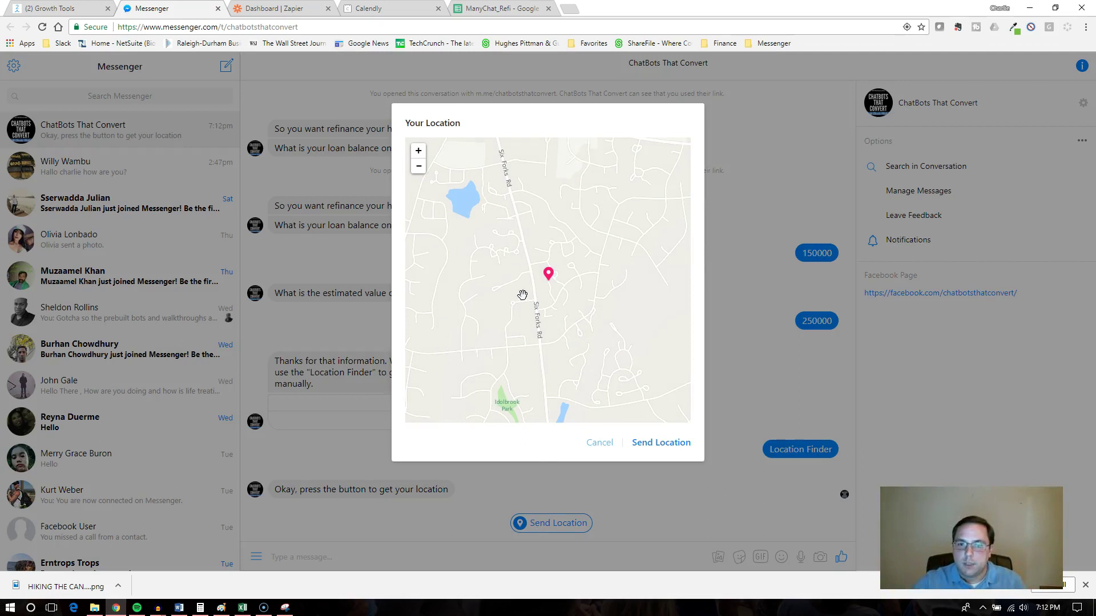
pyautogui.click(659, 445)
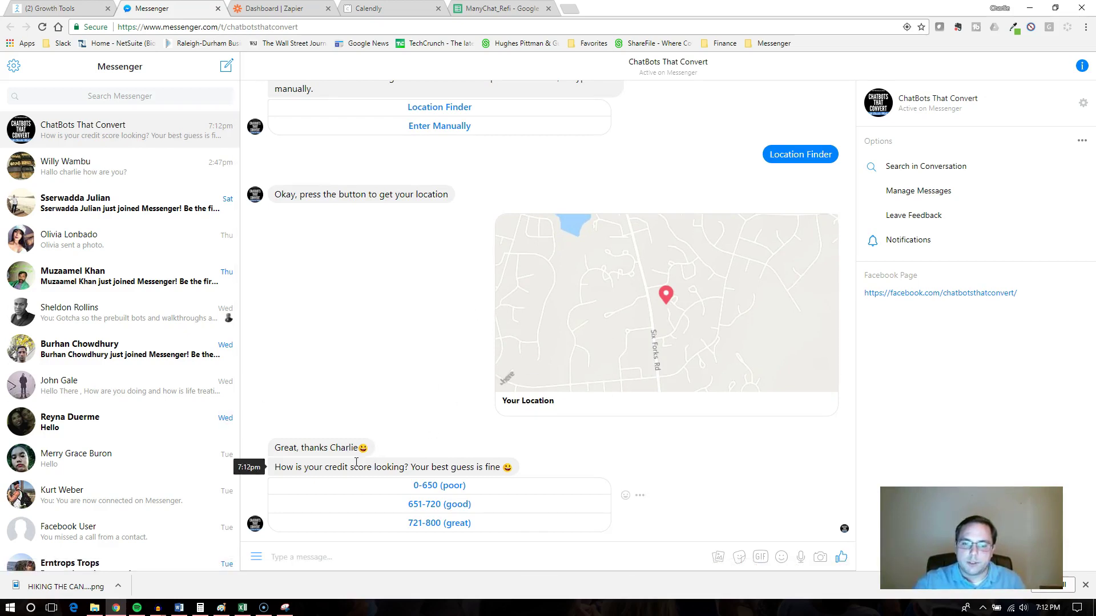
pyautogui.moveTo(313, 467); pyautogui.dragTo(485, 467)
pyautogui.click(531, 475)
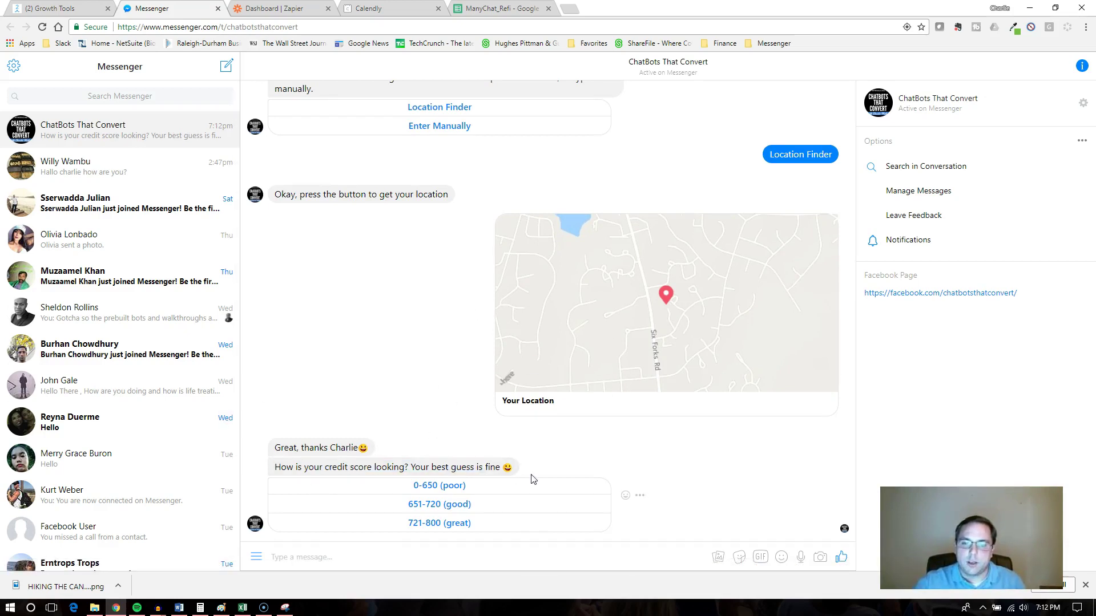
pyautogui.click(438, 507)
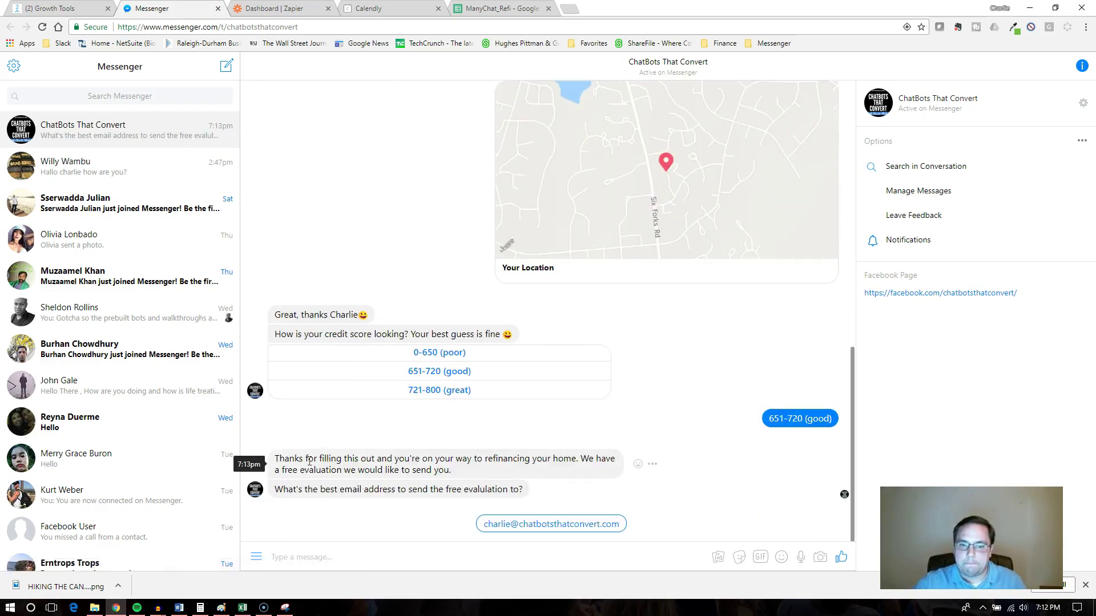
# Step: Point out the bot's free evaluation message and answer its e-mail question with the suggested address
pyautogui.moveTo(273, 459); pyautogui.dragTo(491, 476)
pyautogui.click(491, 476)
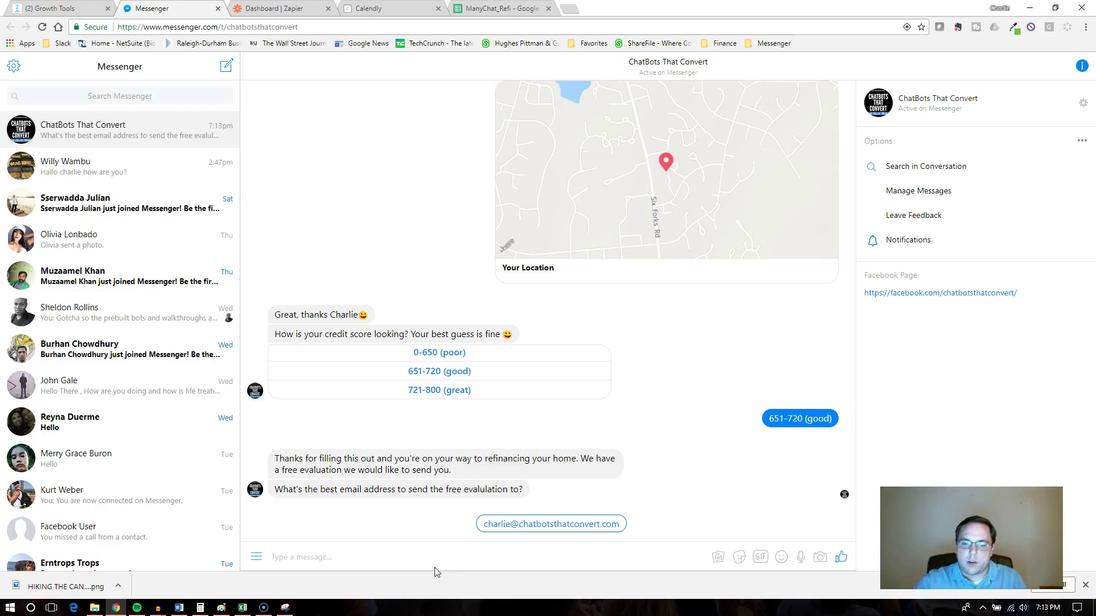
pyautogui.click(502, 525)
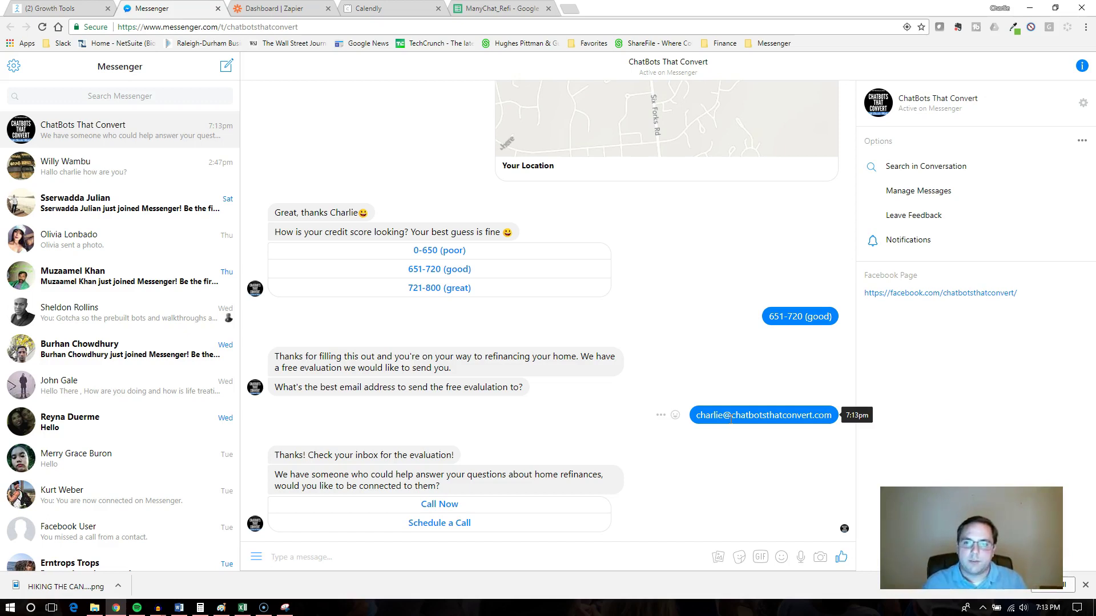
# Step: Switch to the ManyChat_Refi sheet and examine the answers recorded in row 2, from First Name through Credit Score
pyautogui.click(517, 9)
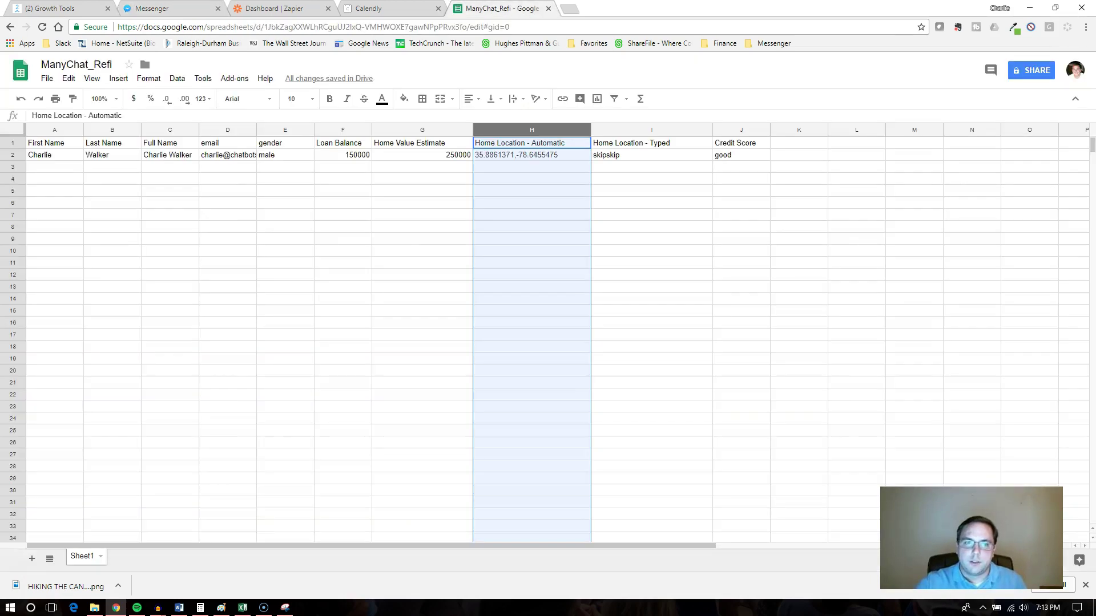
pyautogui.click(363, 227)
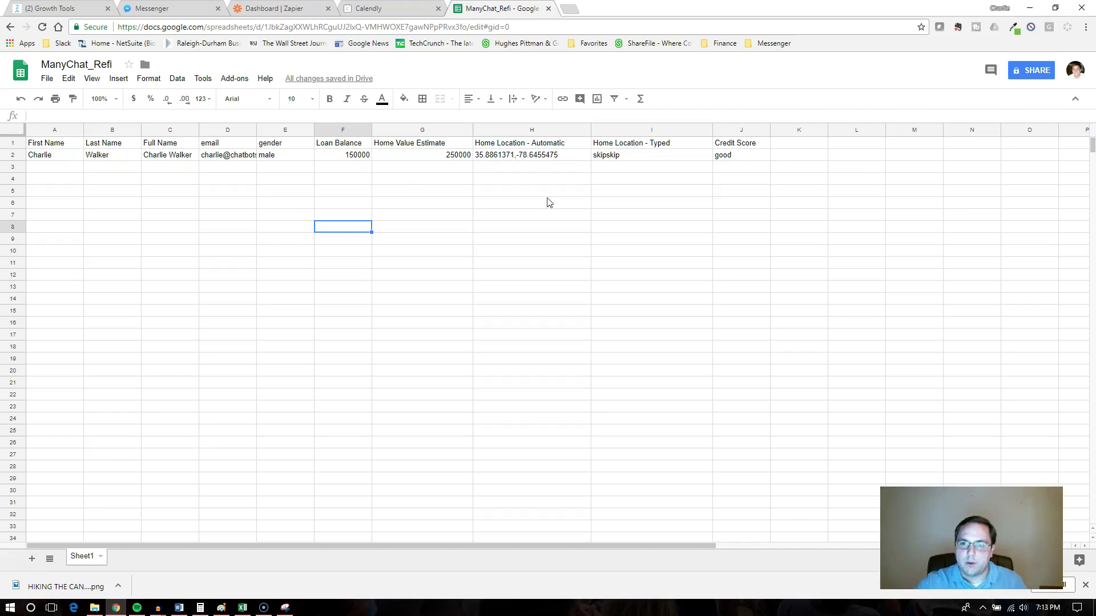
pyautogui.click(619, 159)
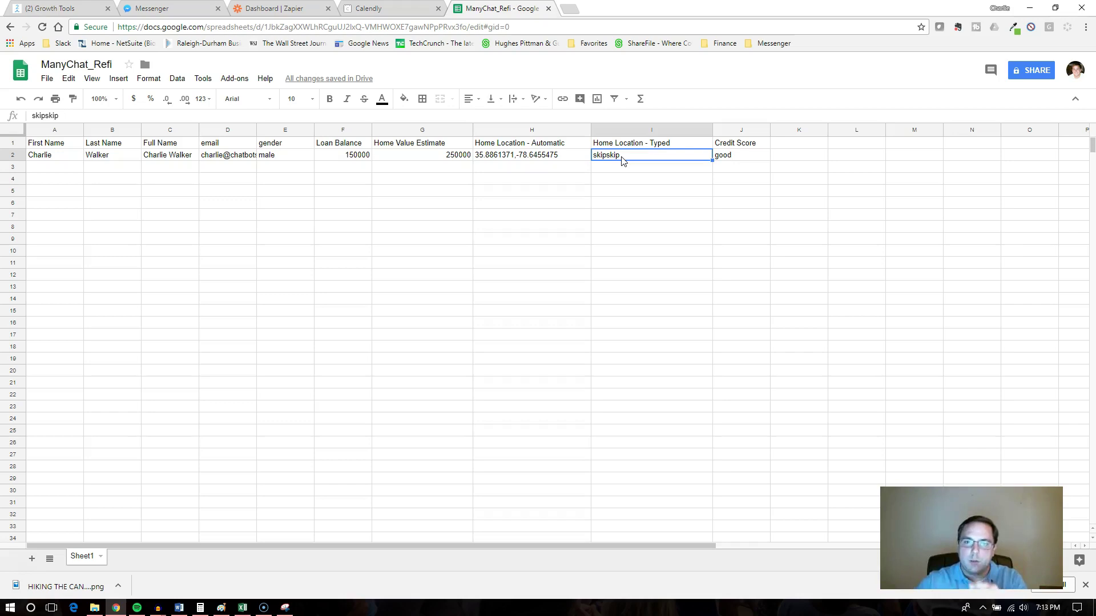
pyautogui.moveTo(43, 161); pyautogui.dragTo(760, 160)
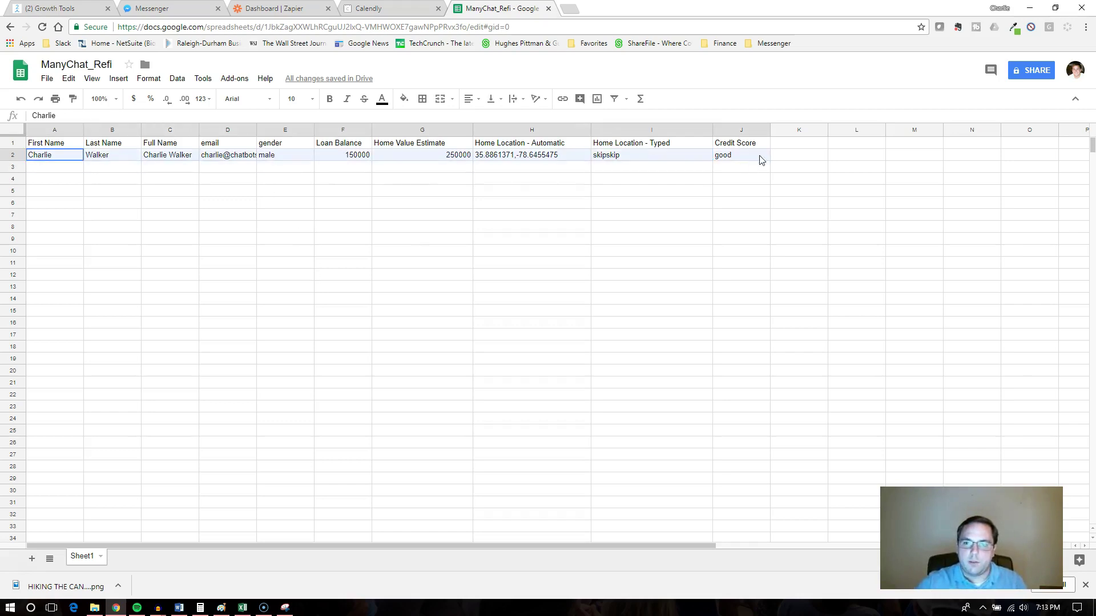
pyautogui.click(243, 152)
pyautogui.click(46, 161)
pyautogui.click(113, 159)
pyautogui.click(162, 159)
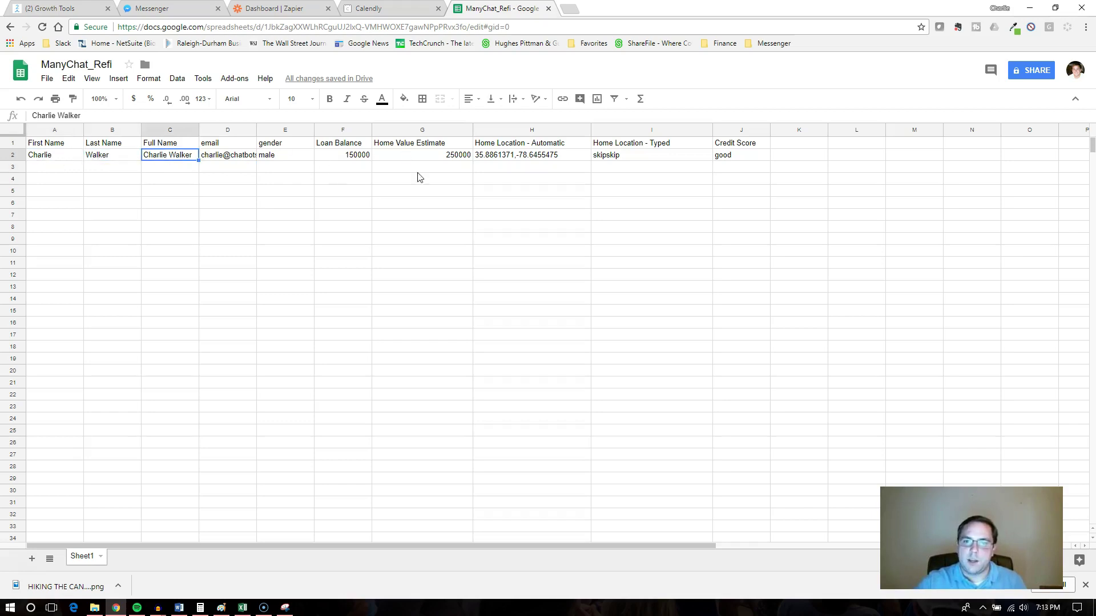
pyautogui.click(731, 160)
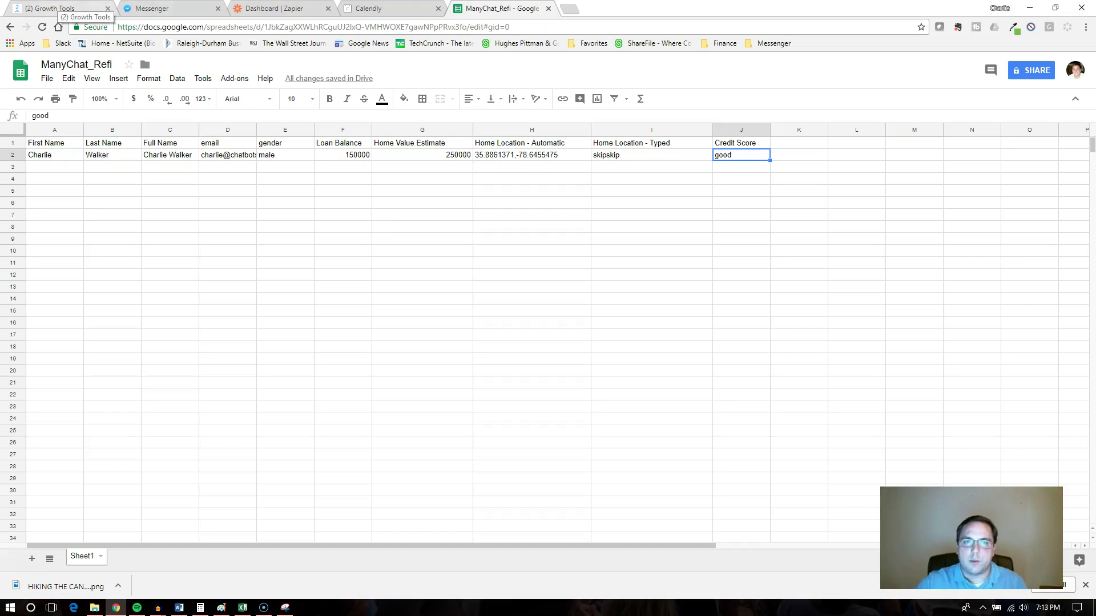
# Step: Return to Messenger, try the bot's Call Now option, cancel the external app request and close the blank page
pyautogui.click(166, 8)
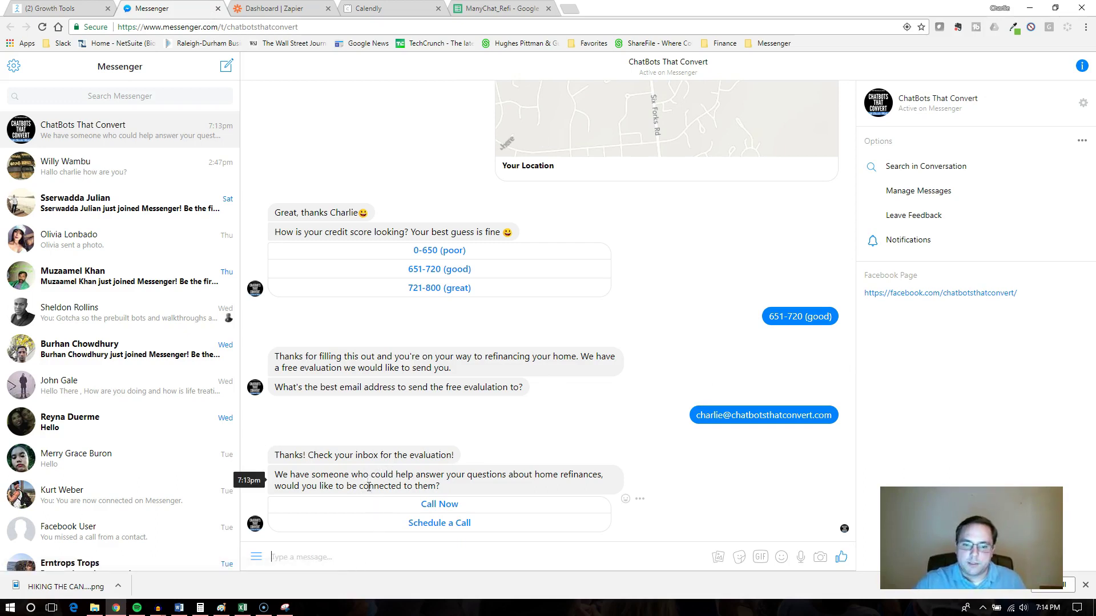
pyautogui.click(438, 505)
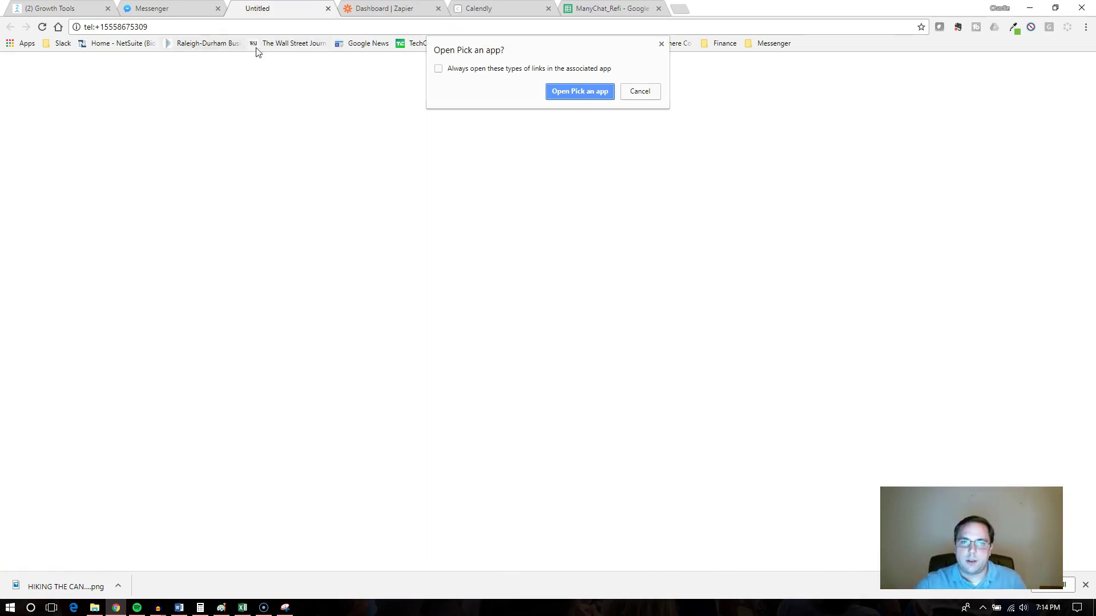
pyautogui.click(652, 90)
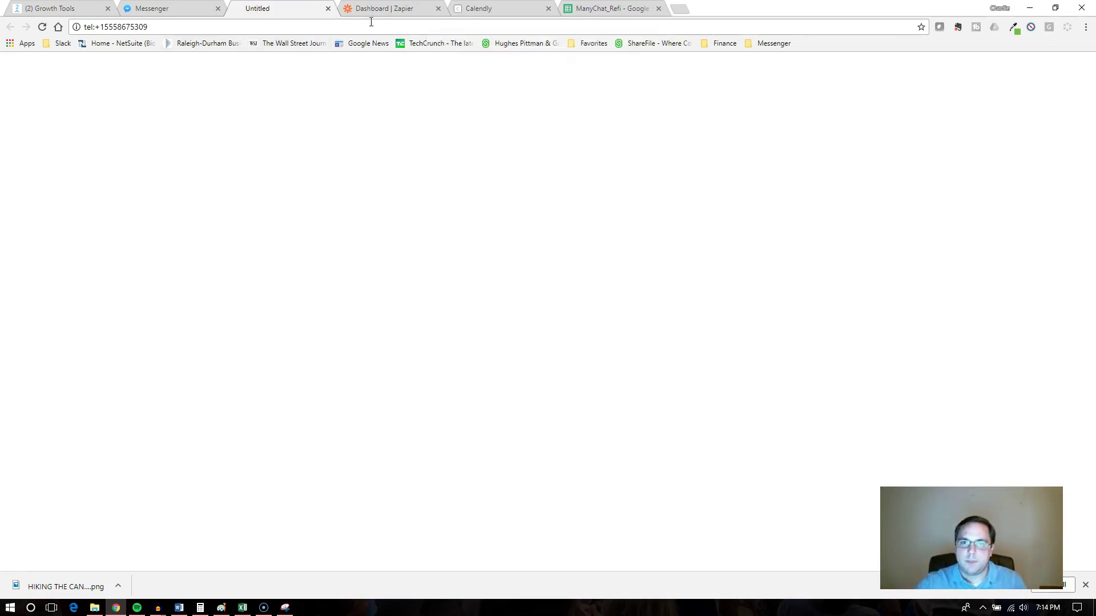
pyautogui.click(328, 8)
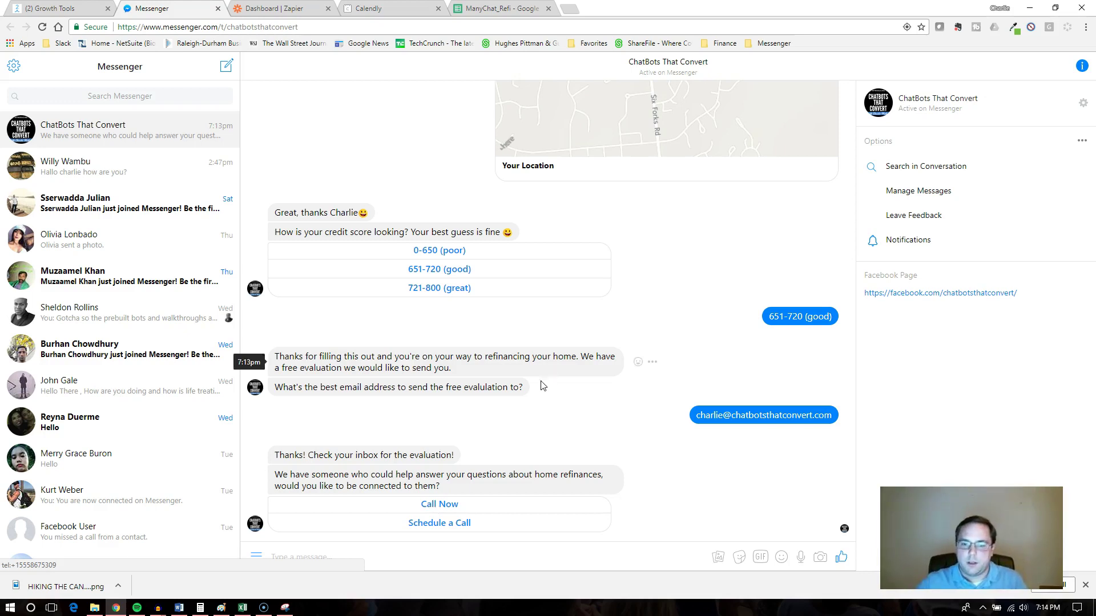
# Step: Try Call Now again, show the apps offered for the phone link, dismiss the choice and return to the Messenger conversation
pyautogui.click(460, 506)
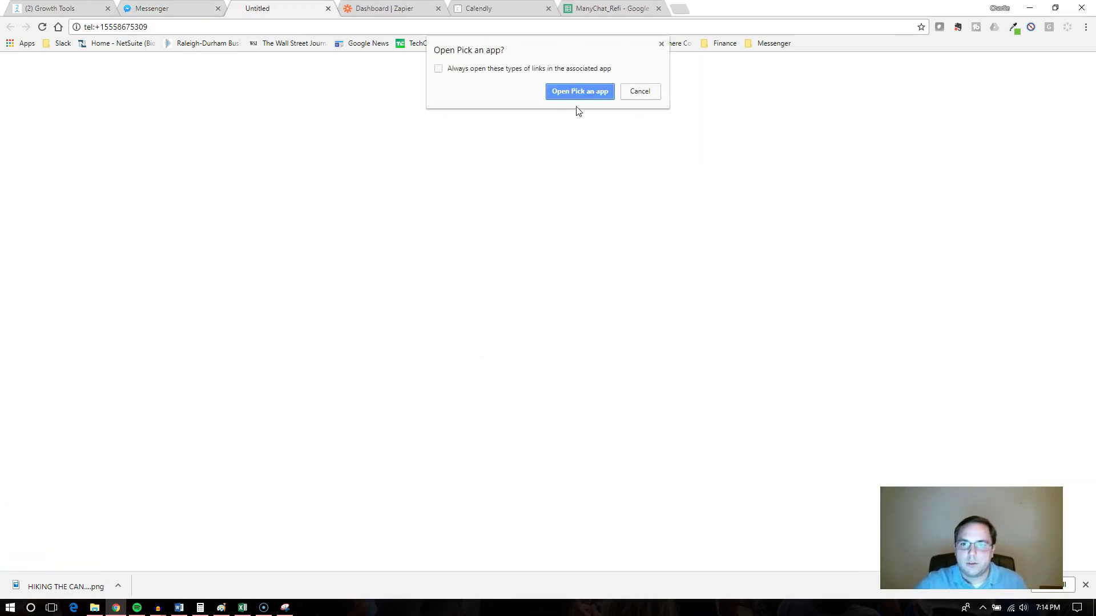
pyautogui.click(562, 94)
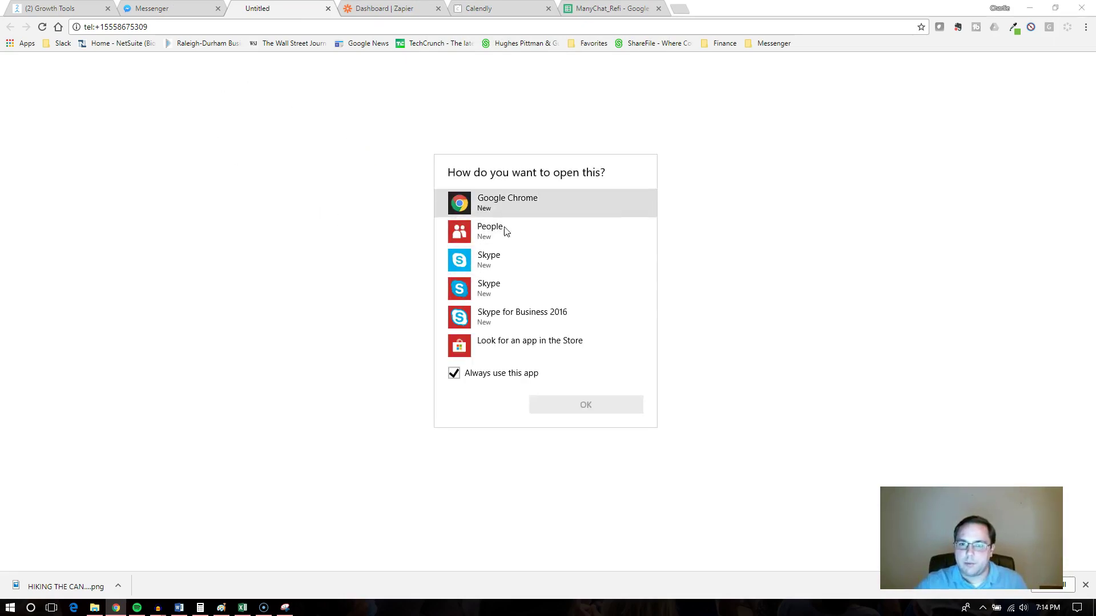
pyautogui.click(501, 100)
pyautogui.click(154, 9)
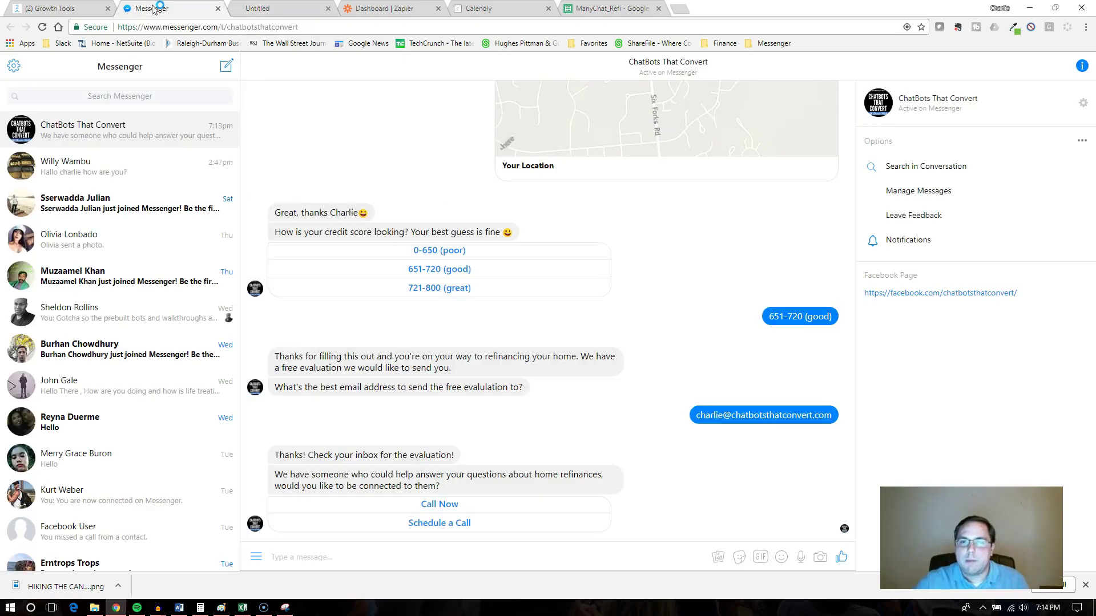
pyautogui.click(73, 6)
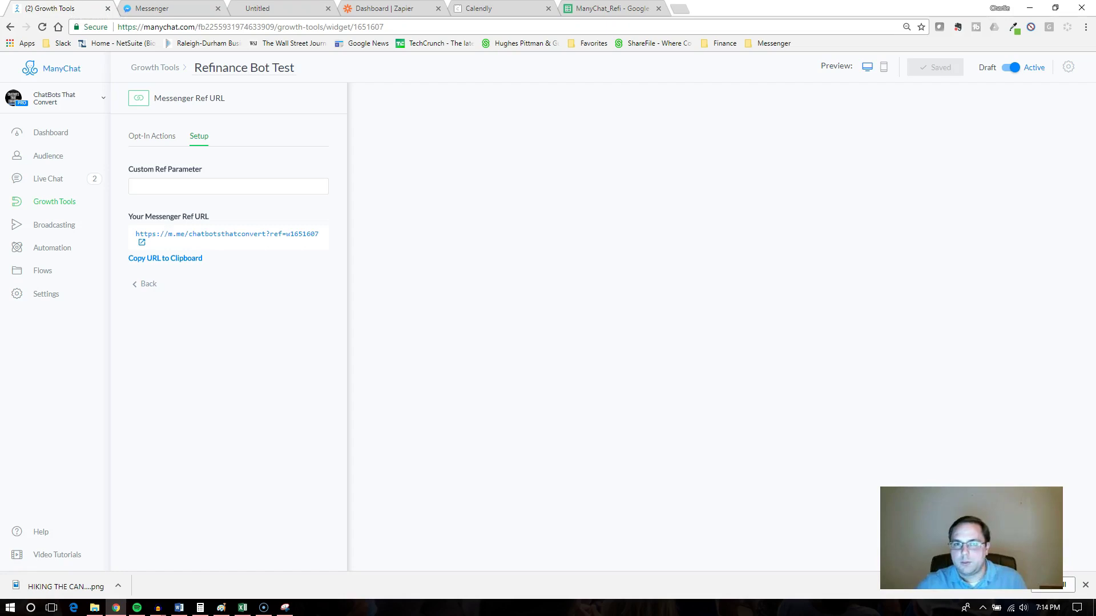
pyautogui.click(257, 8)
pyautogui.click(171, 8)
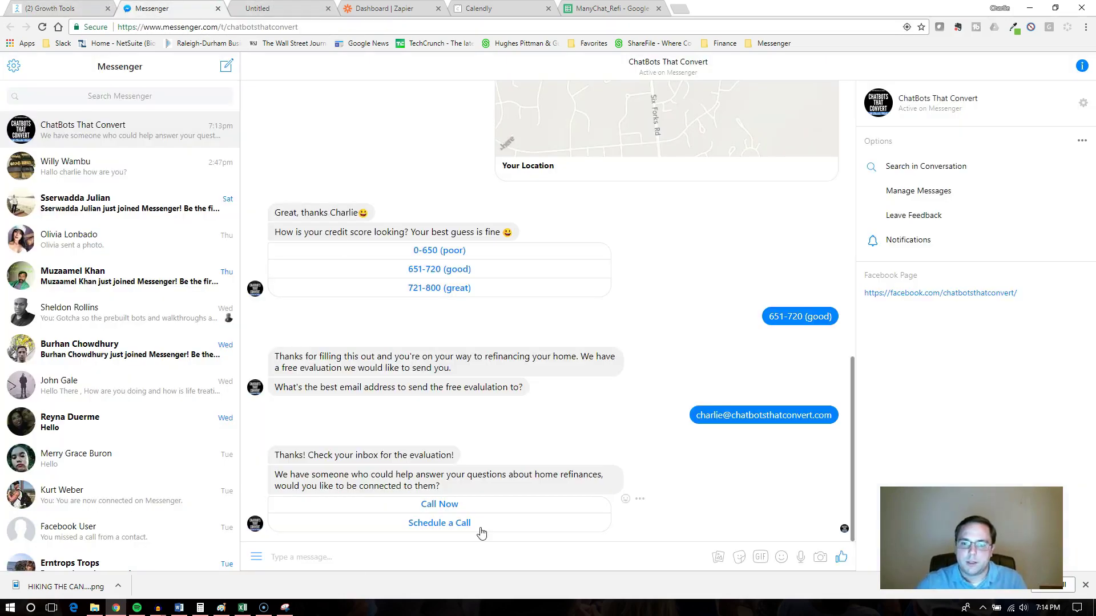
# Step: Choose Schedule a Call and pick 08:30pm on Monday, March 19 in Calendly, up to the contact details form
pyautogui.click(413, 528)
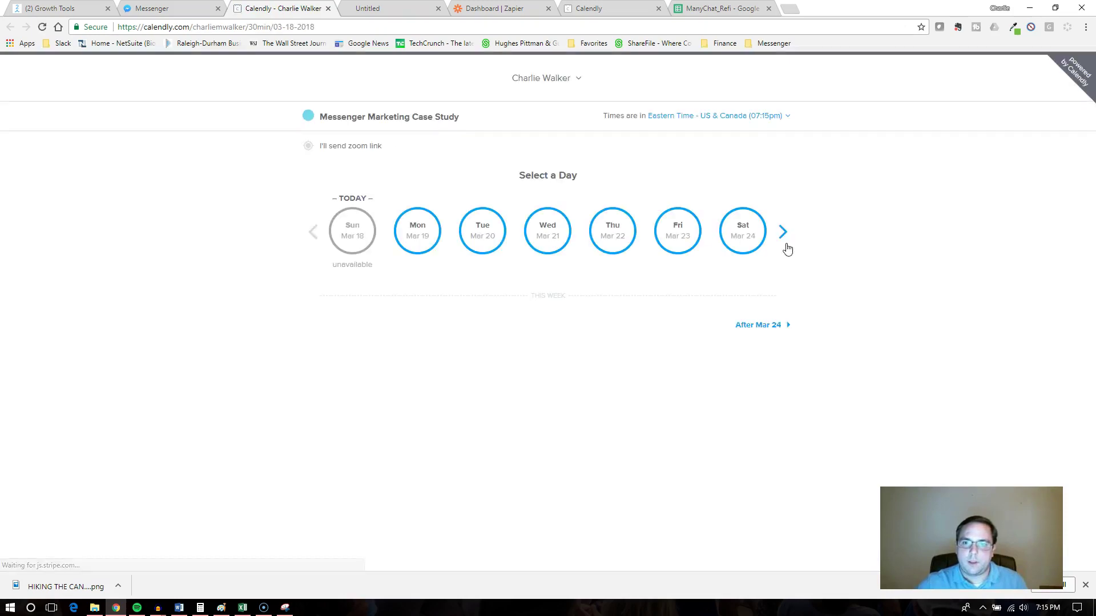
pyautogui.click(422, 234)
pyautogui.scroll(-3, 614, 286)
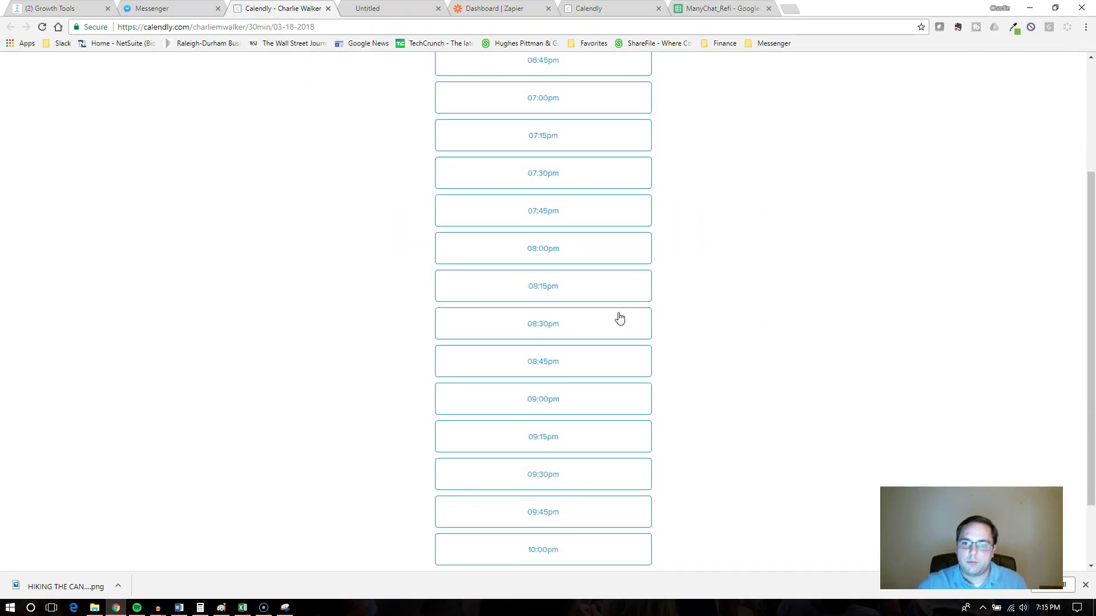
pyautogui.click(523, 324)
pyautogui.click(641, 335)
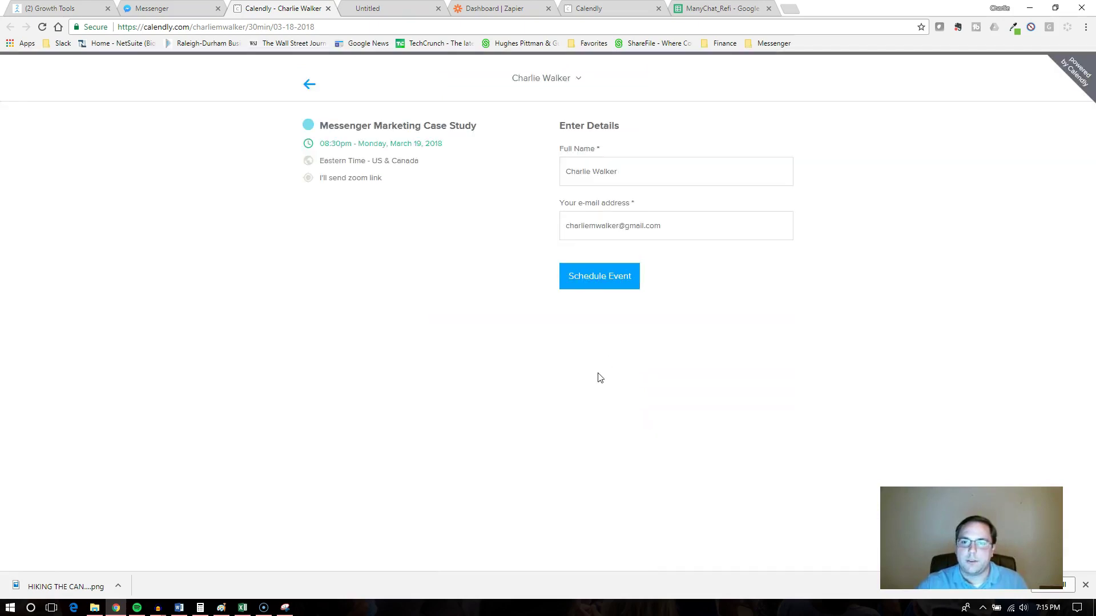
# Step: Review the bot conversation in Messenger from the loan balance question to the call options and return to ManyChat's Refinance Bot Test
pyautogui.hotkey('ctrl', 'shift', 'Tab')
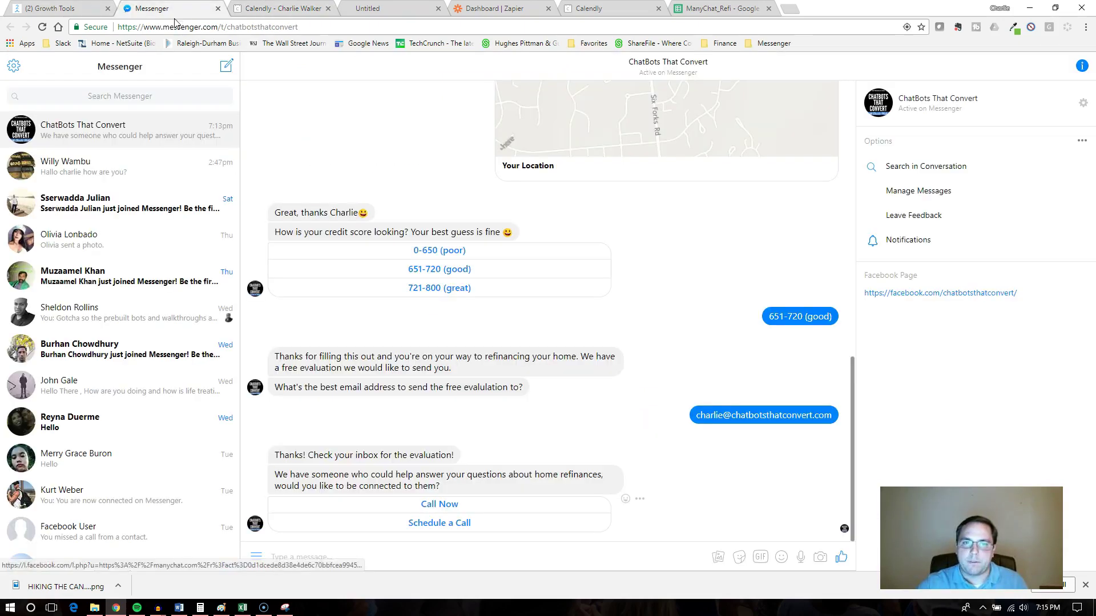
pyautogui.hotkey('ctrl', 'shift', 'Tab')
pyautogui.hotkey('ctrl', 'Tab')
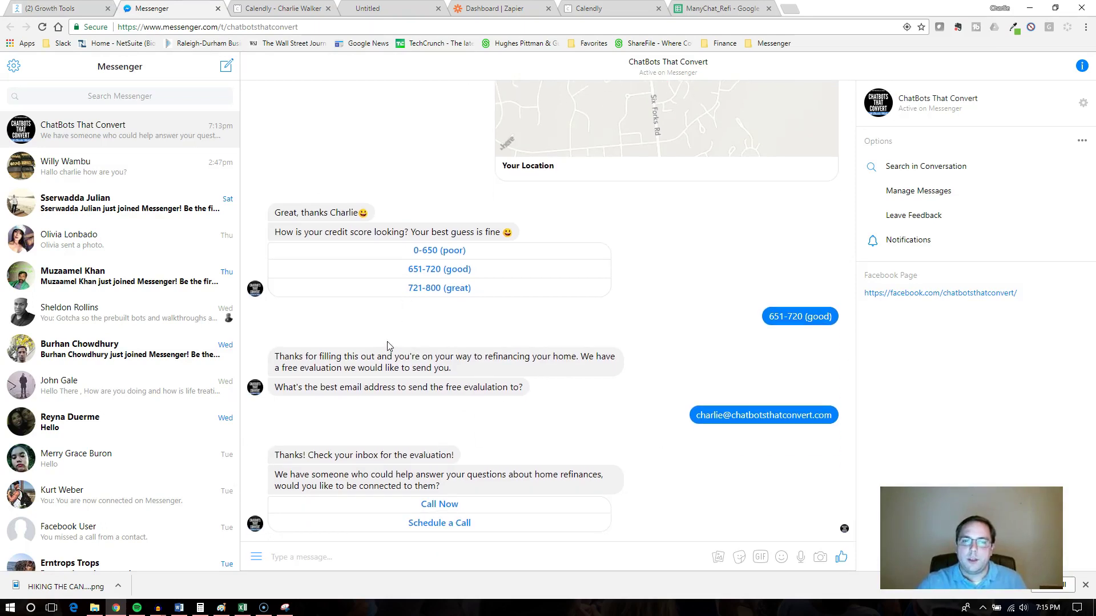
pyautogui.scroll(7, 394, 348)
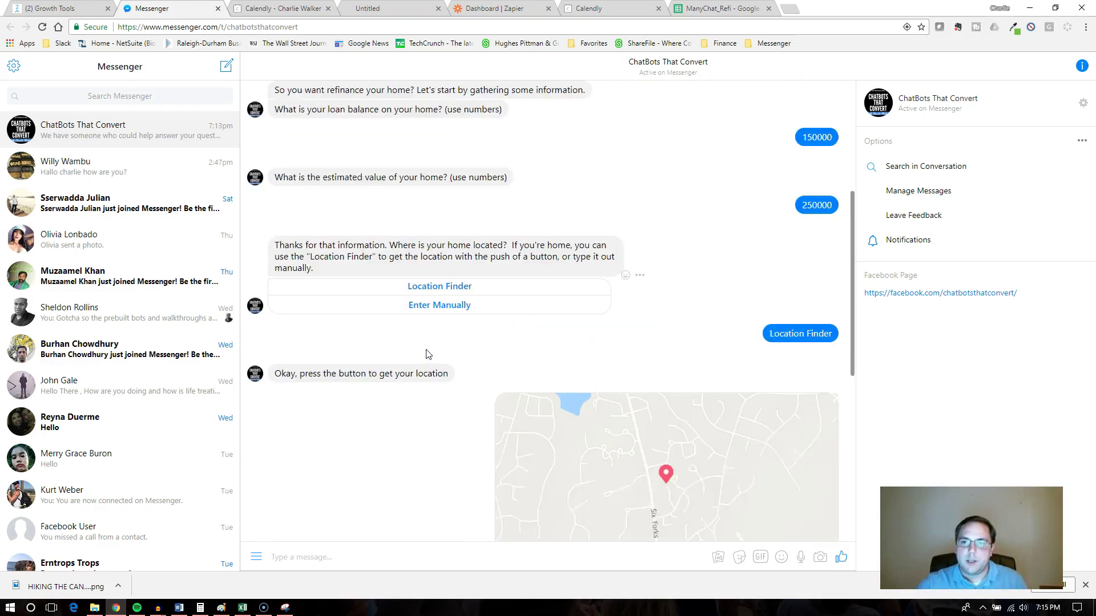
pyautogui.scroll(-7, 428, 353)
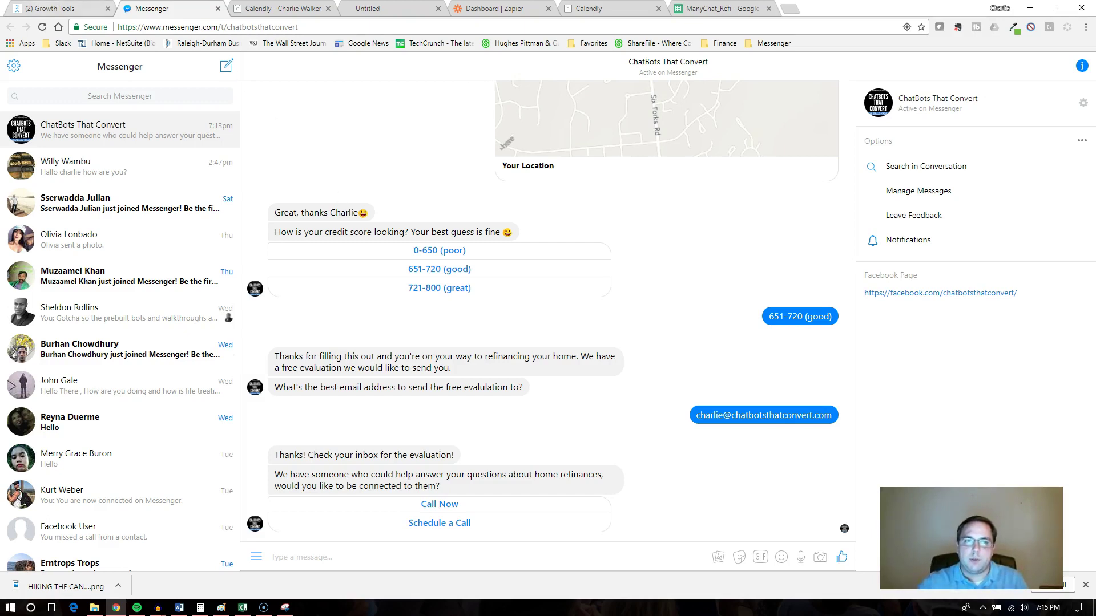
pyautogui.click(53, 8)
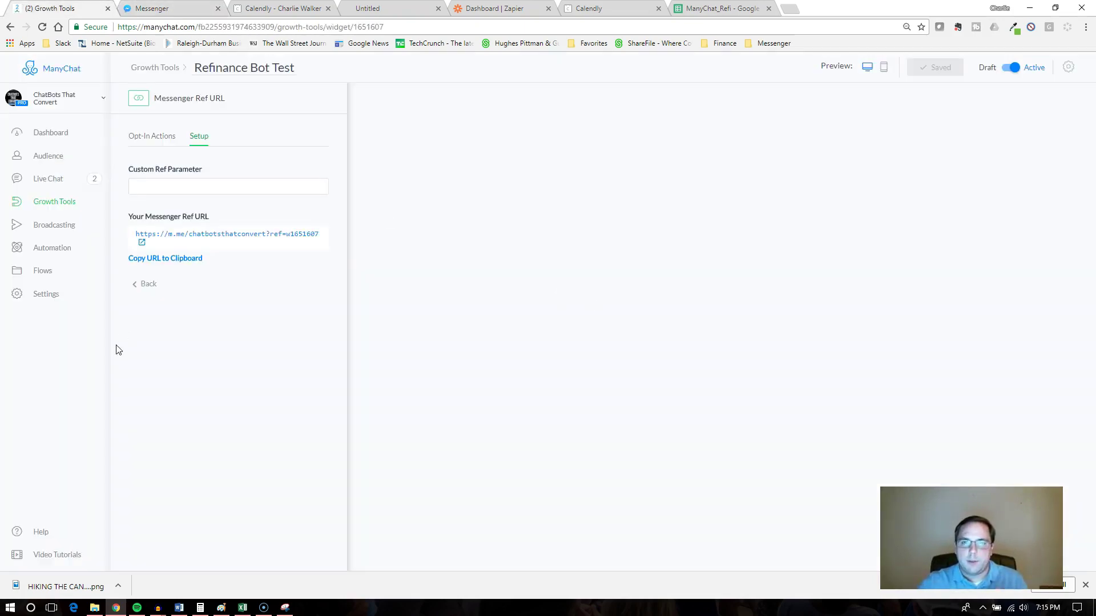